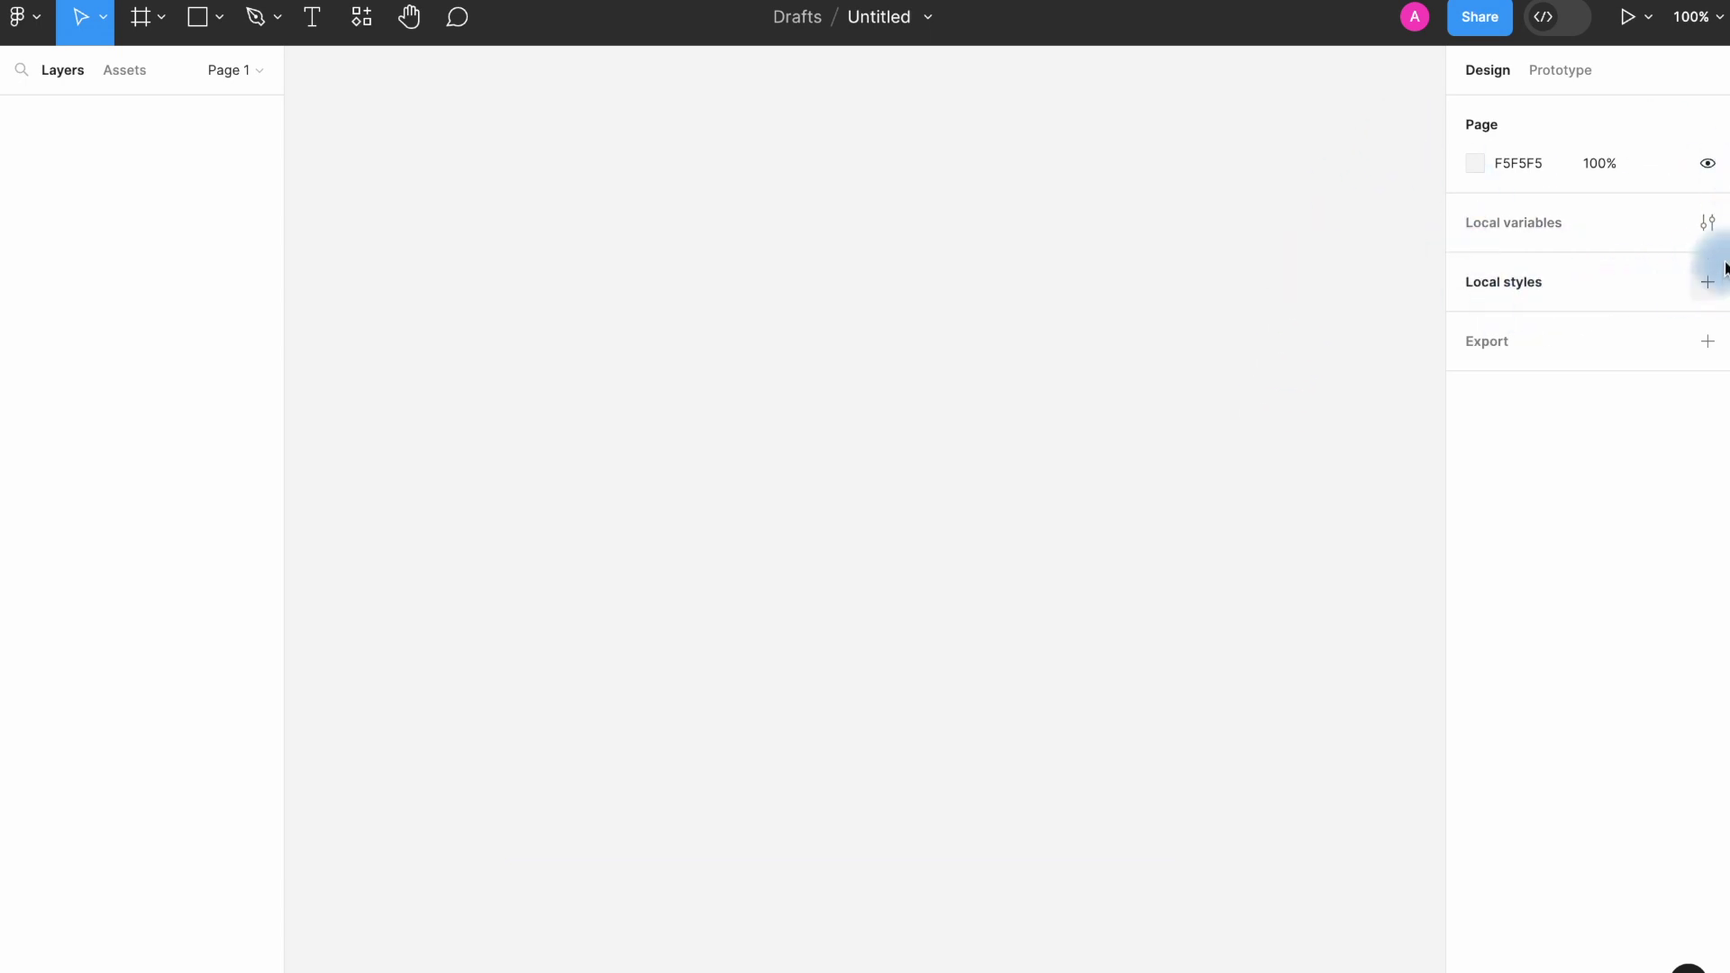
# Create a string variable named Color 1 with the value White.
pyautogui.click(1709, 225)
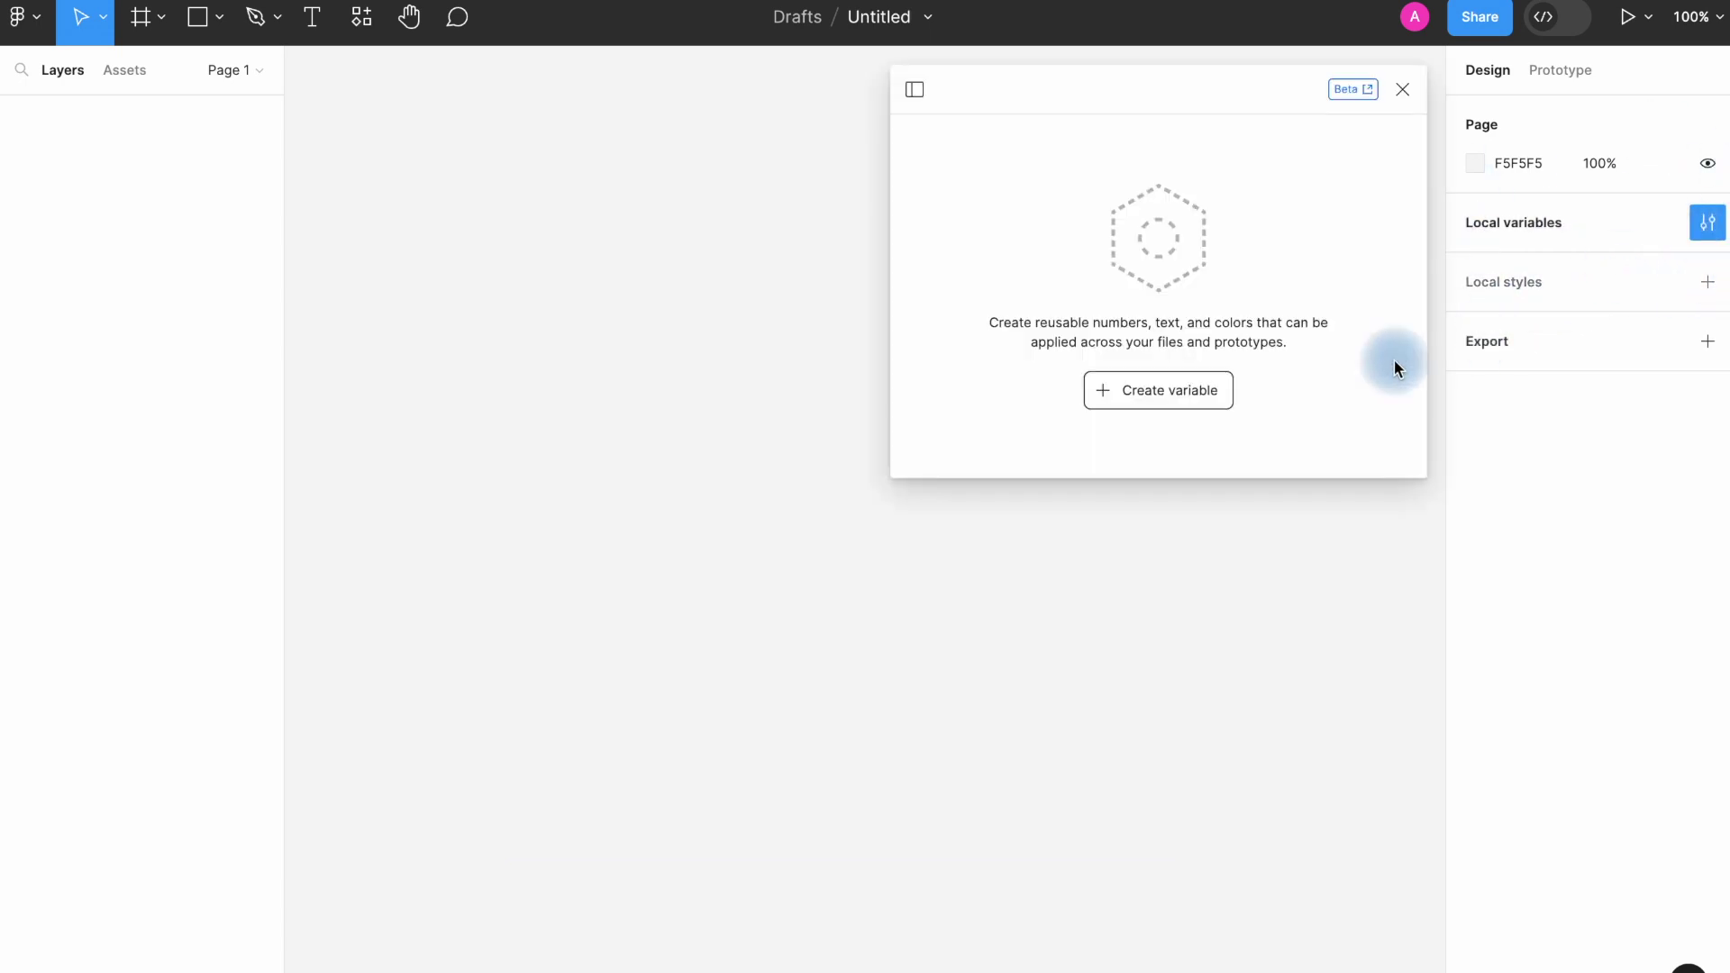
pyautogui.click(1203, 397)
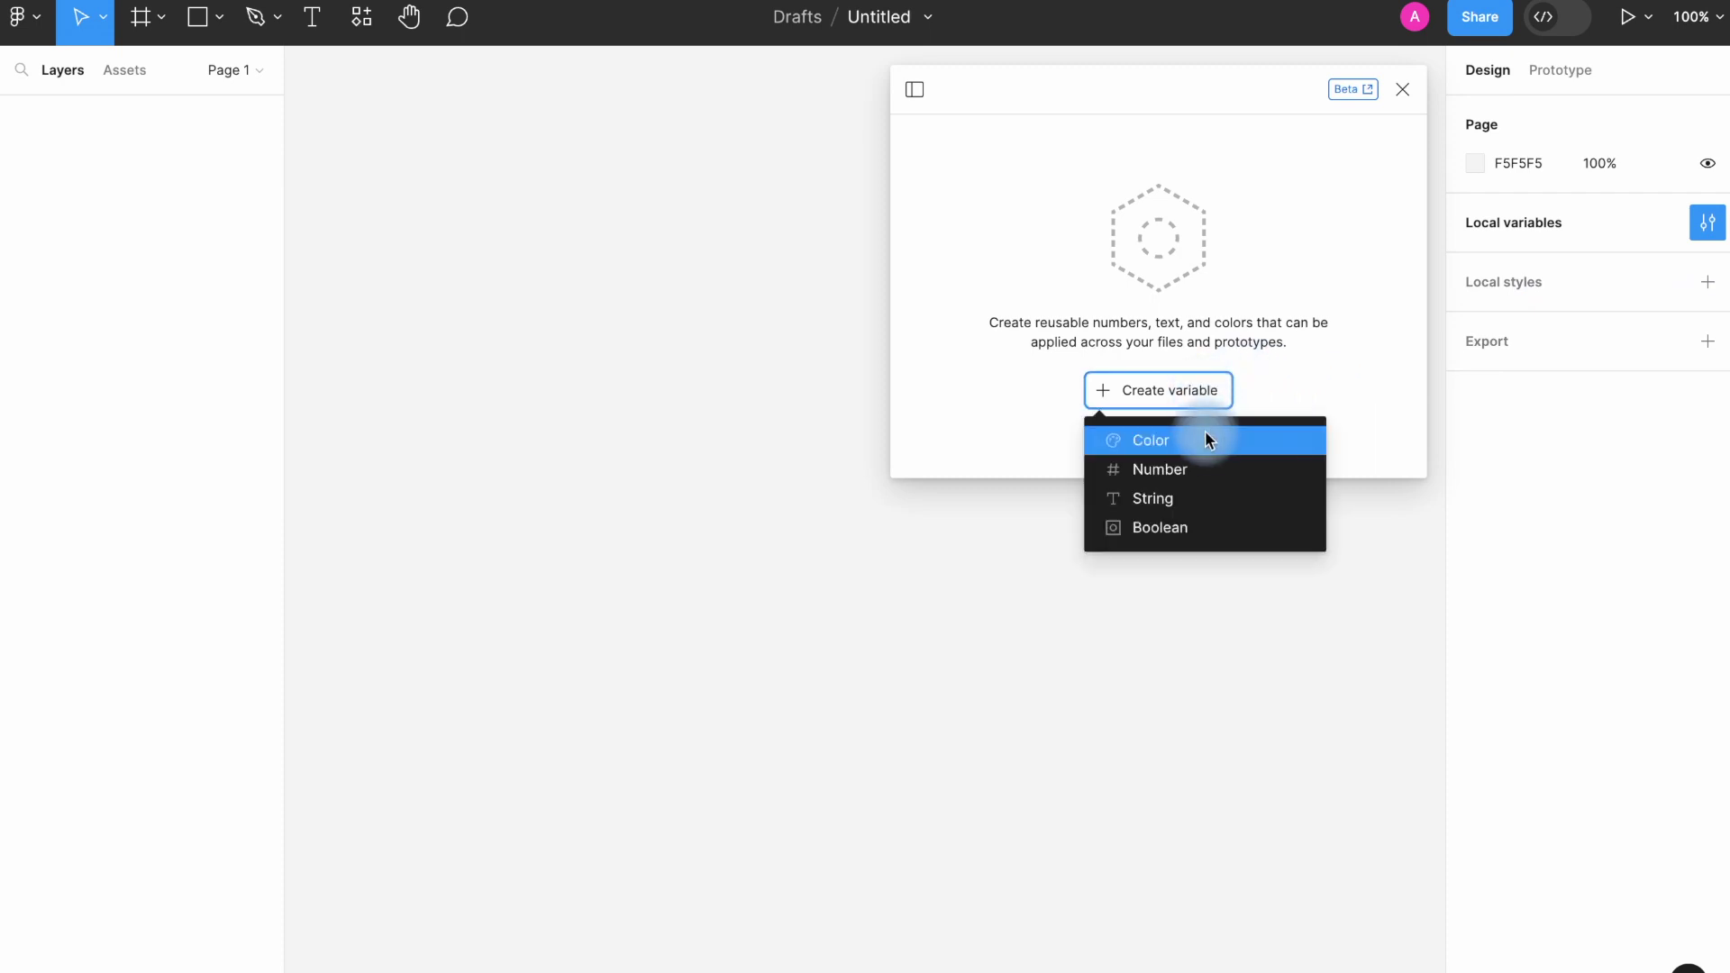
pyautogui.click(1166, 500)
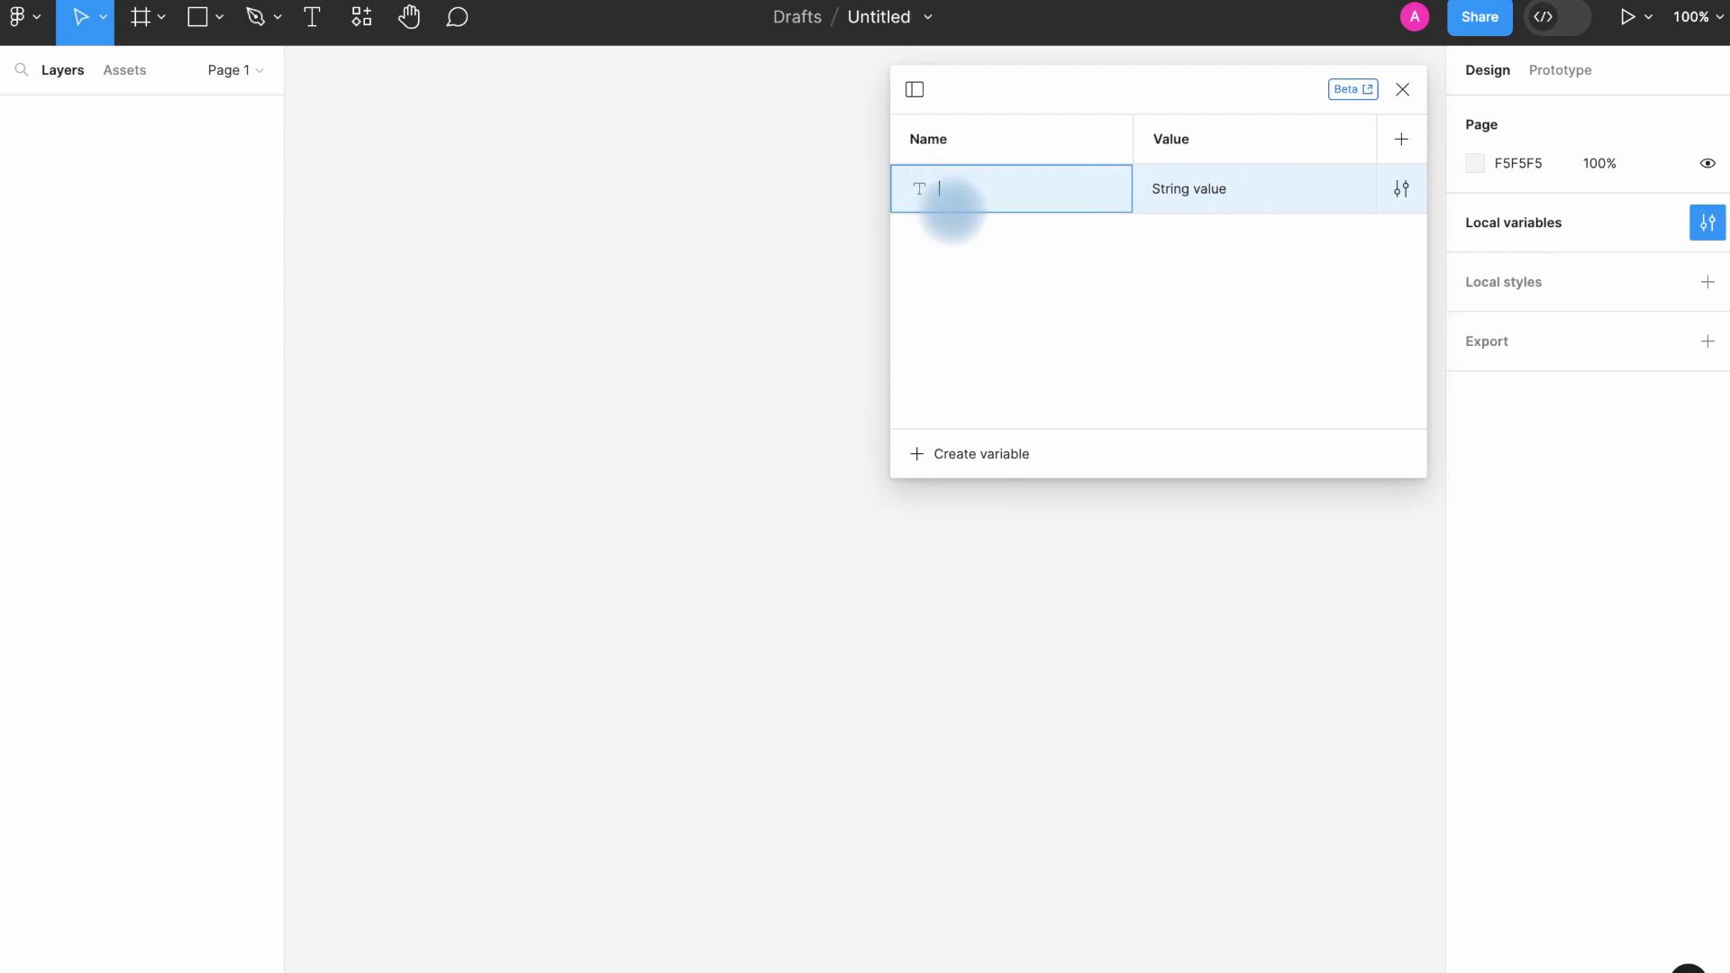
pyautogui.write('AE')
pyautogui.press('BackSpace')
pyautogui.press('BackSpace')
pyautogui.hotkey('ctrl', 'space')
pyautogui.press('Tab')
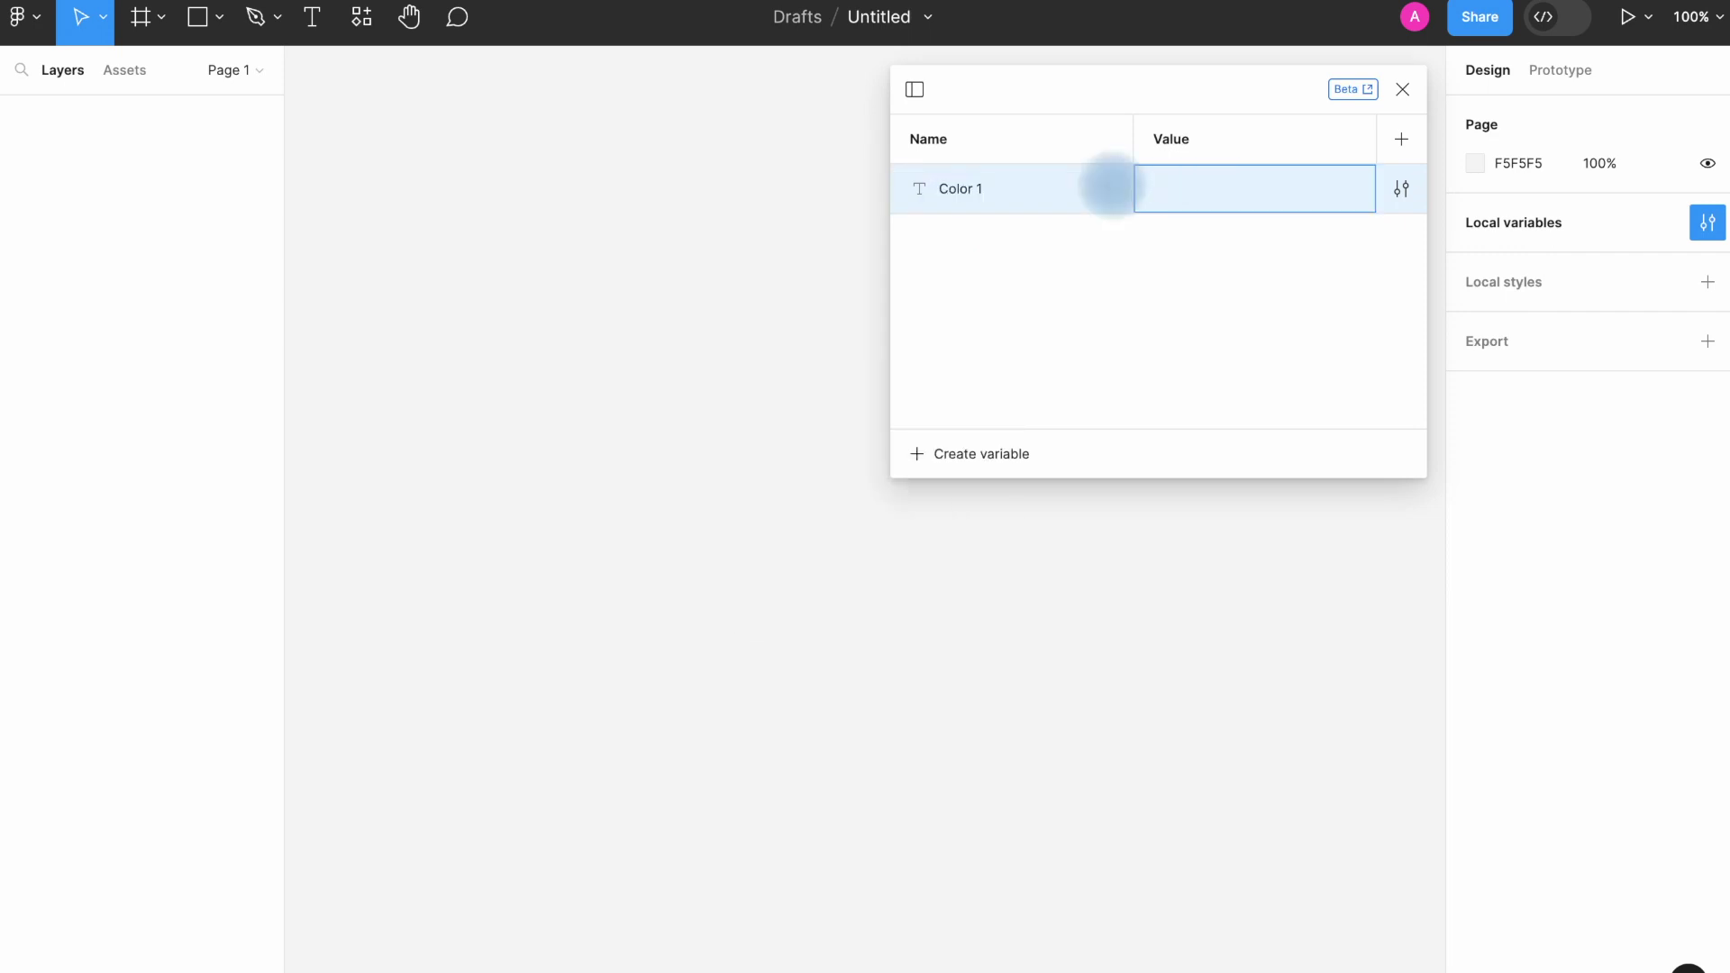
pyautogui.write('White')
pyautogui.click(1004, 458)
# Add a string variable Color 2 with the value Yellow.
pyautogui.click(983, 559)
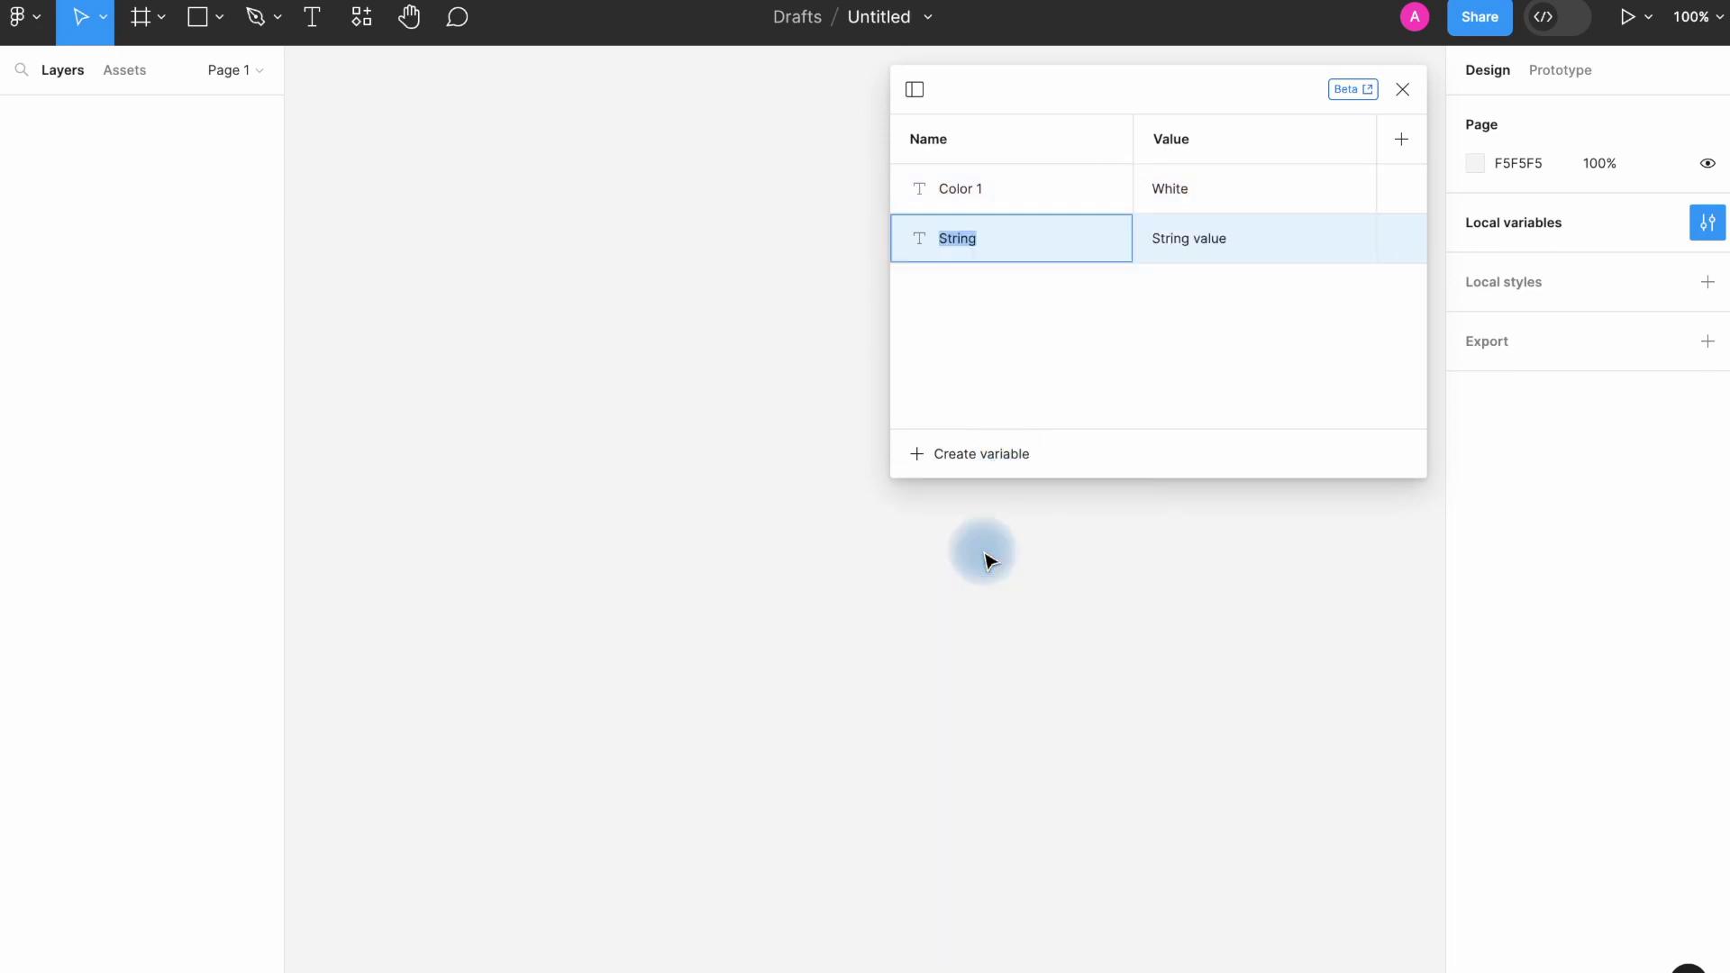
pyautogui.press('BackSpace')
pyautogui.write('C')
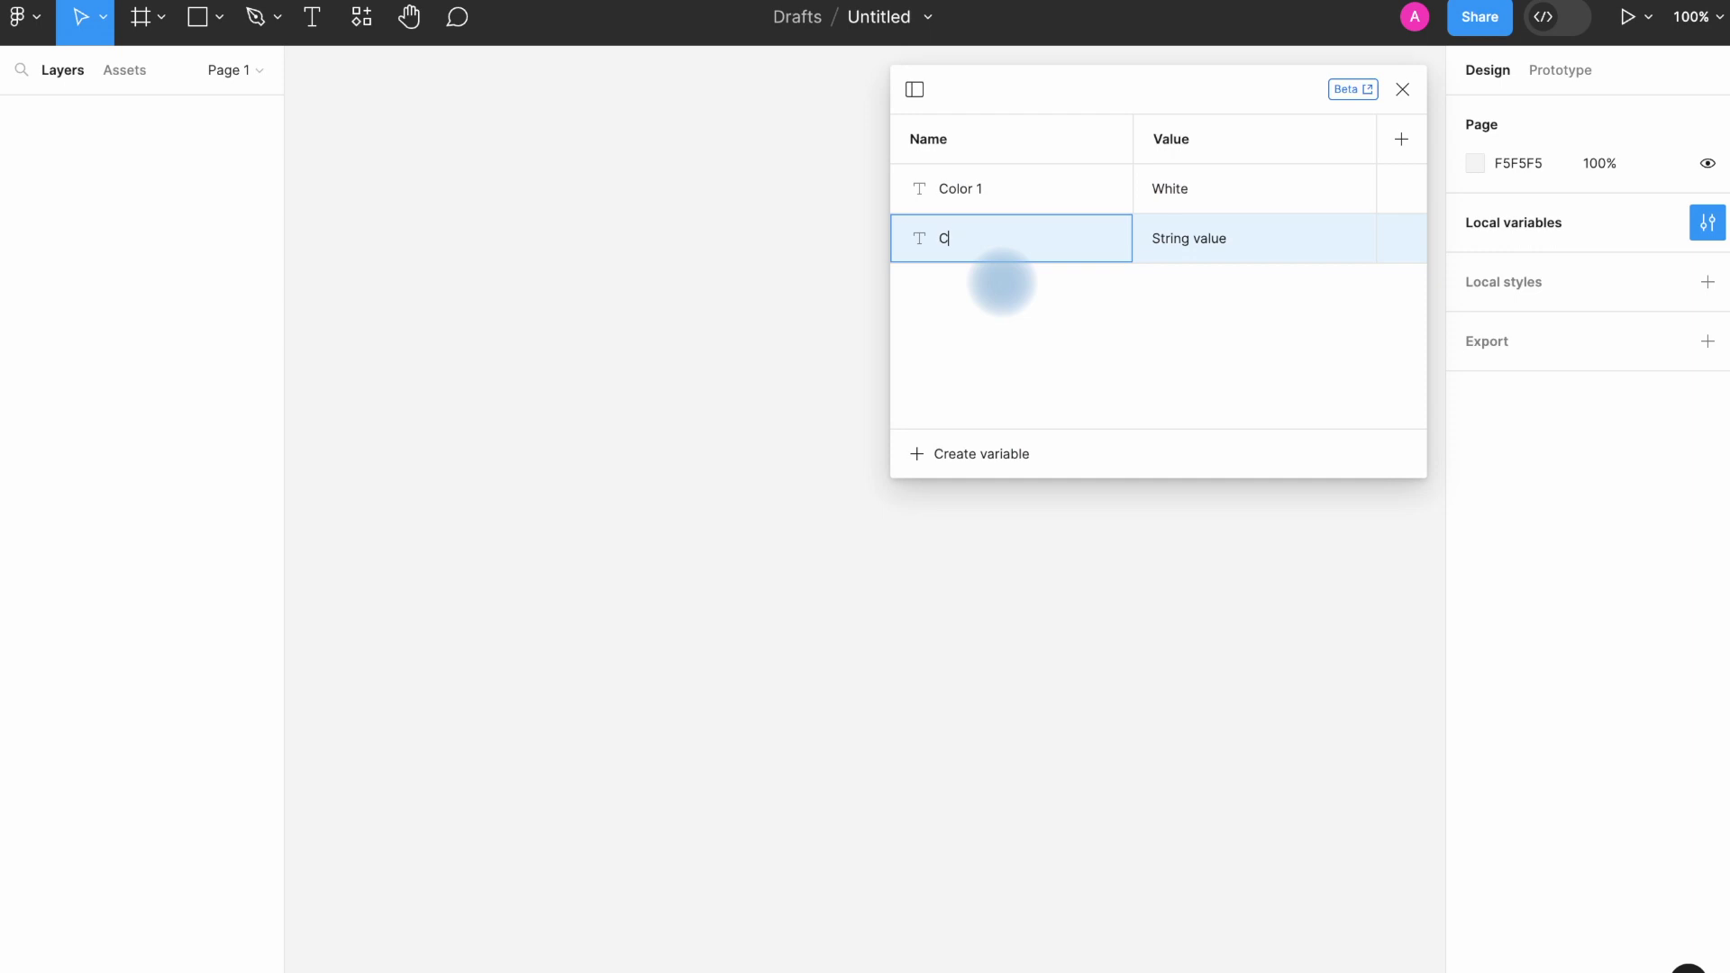
pyautogui.write('olor 2')
pyautogui.click(1226, 236)
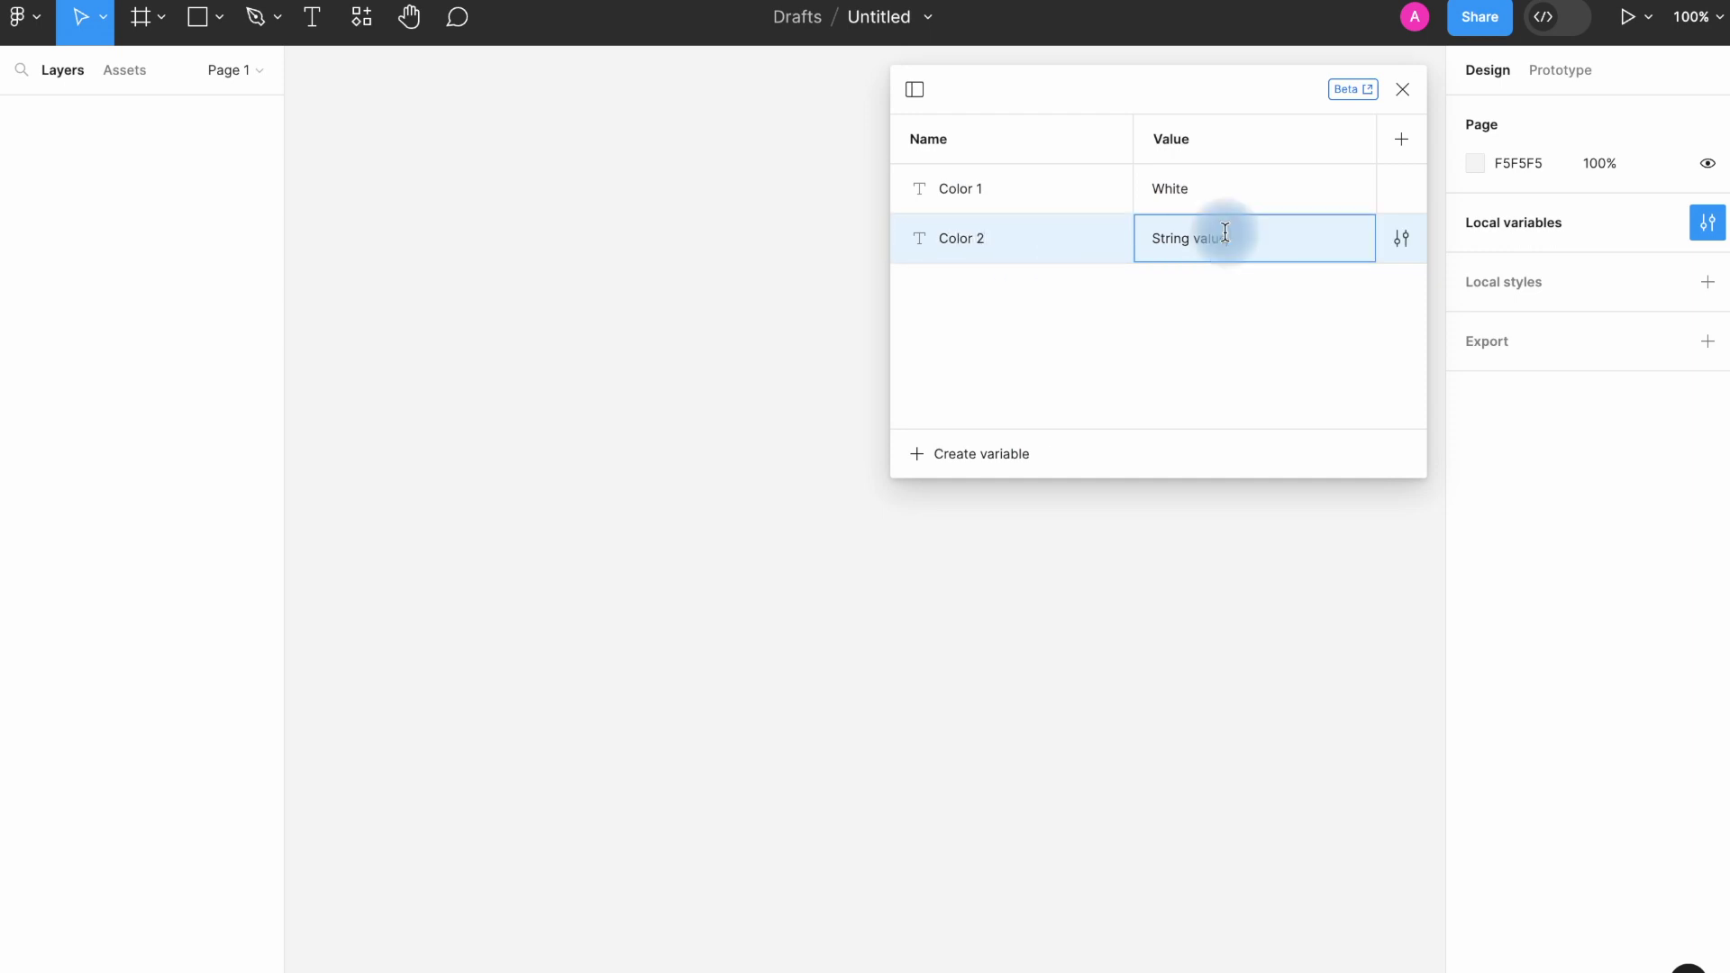
pyautogui.press('BackSpace')
pyautogui.press('BackSpace')
pyautogui.press('BackSpace')
pyautogui.press('BackSpace')
pyautogui.press('BackSpace')
pyautogui.press('BackSpace')
pyautogui.press('BackSpace')
pyautogui.press('BackSpace')
pyautogui.press('BackSpace')
pyautogui.press('BackSpace')
pyautogui.write('Yellow')
pyautogui.click(997, 445)
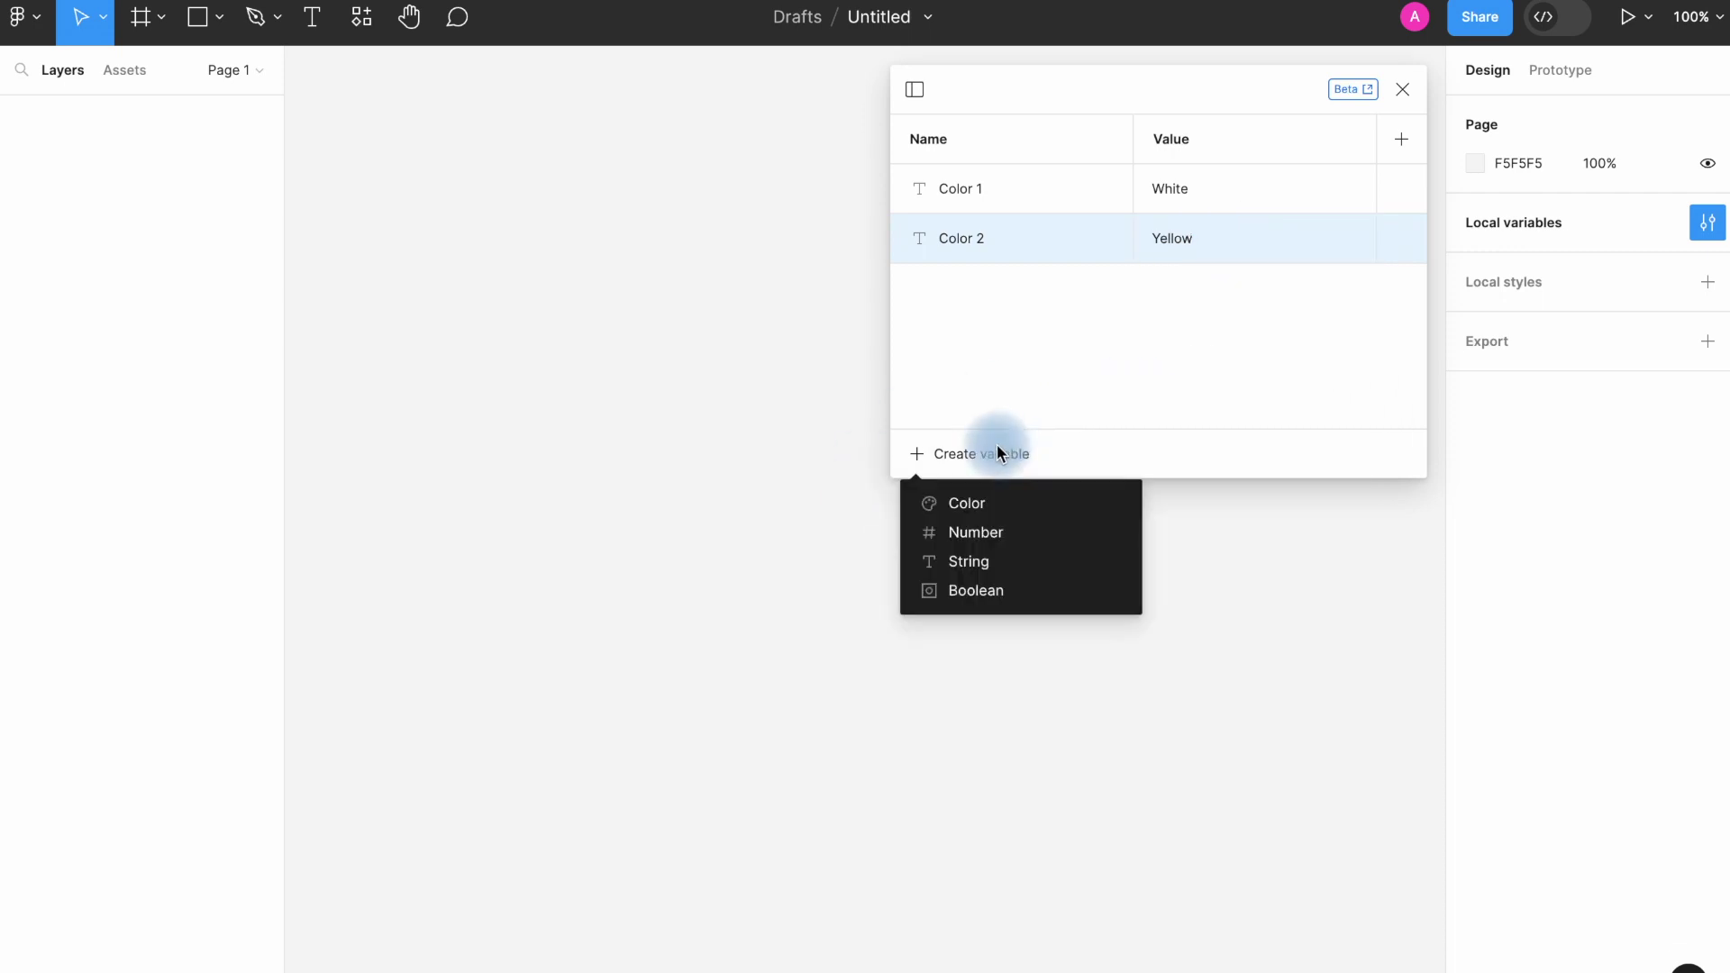
# Add a string variable Color 3 with the value Blue.
pyautogui.click(982, 565)
pyautogui.press('BackSpace')
pyautogui.write('C')
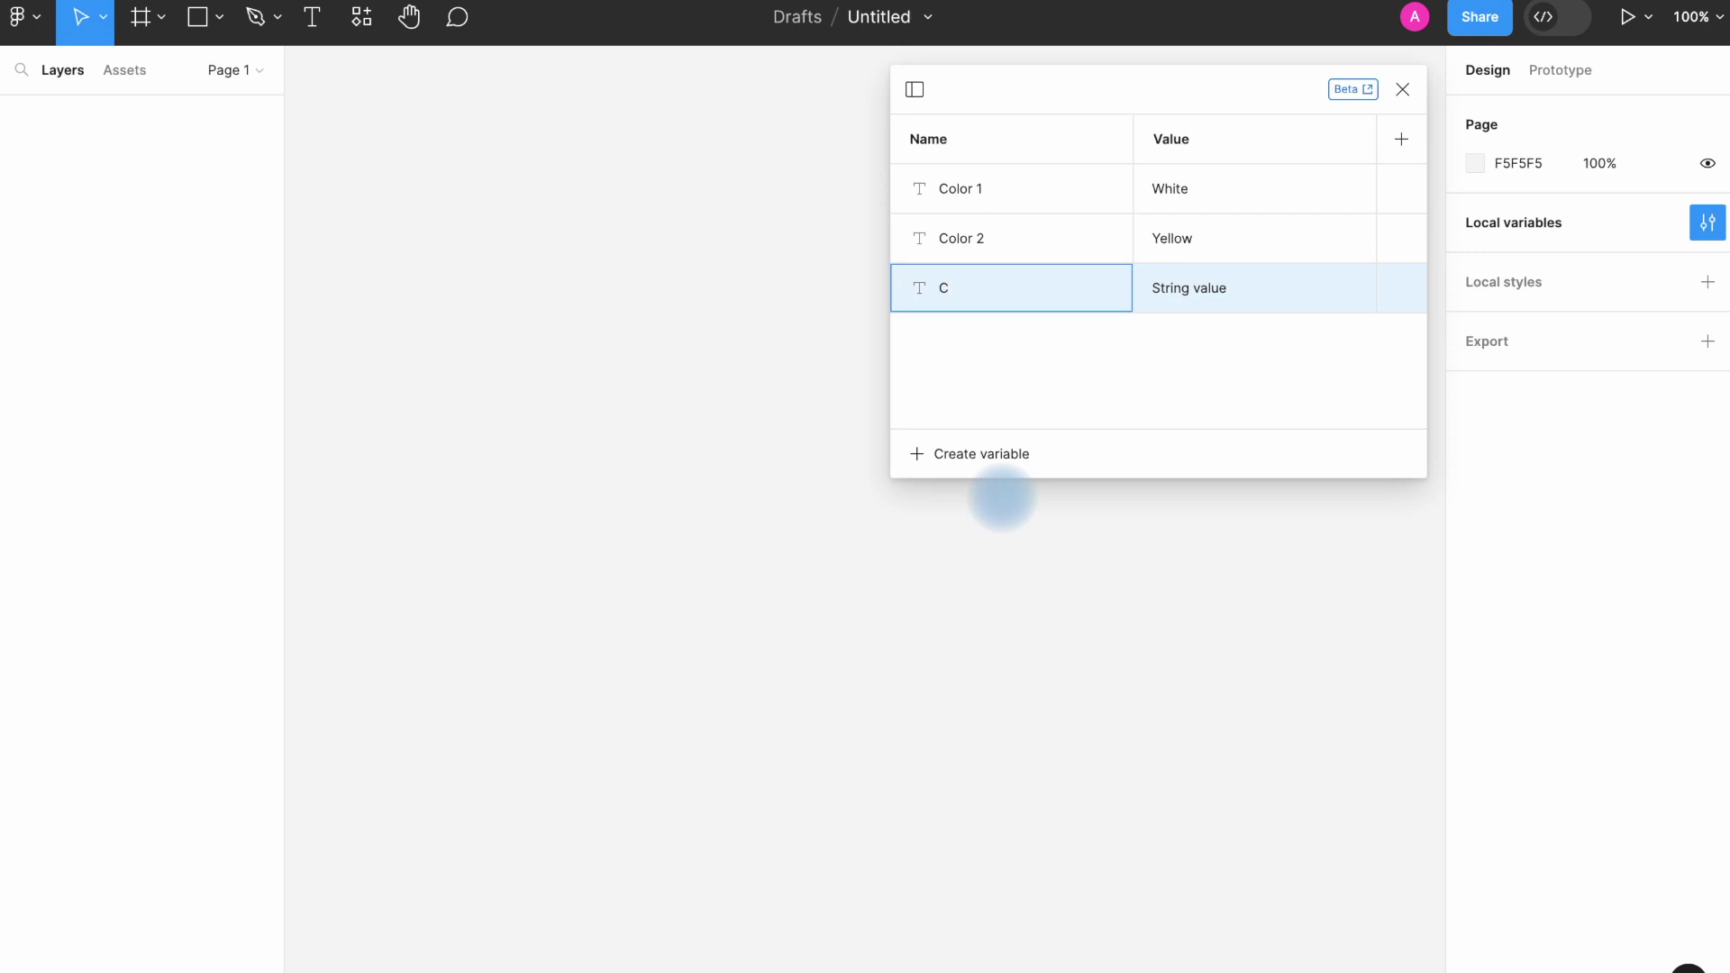
pyautogui.write('olor 3')
pyautogui.click(1200, 288)
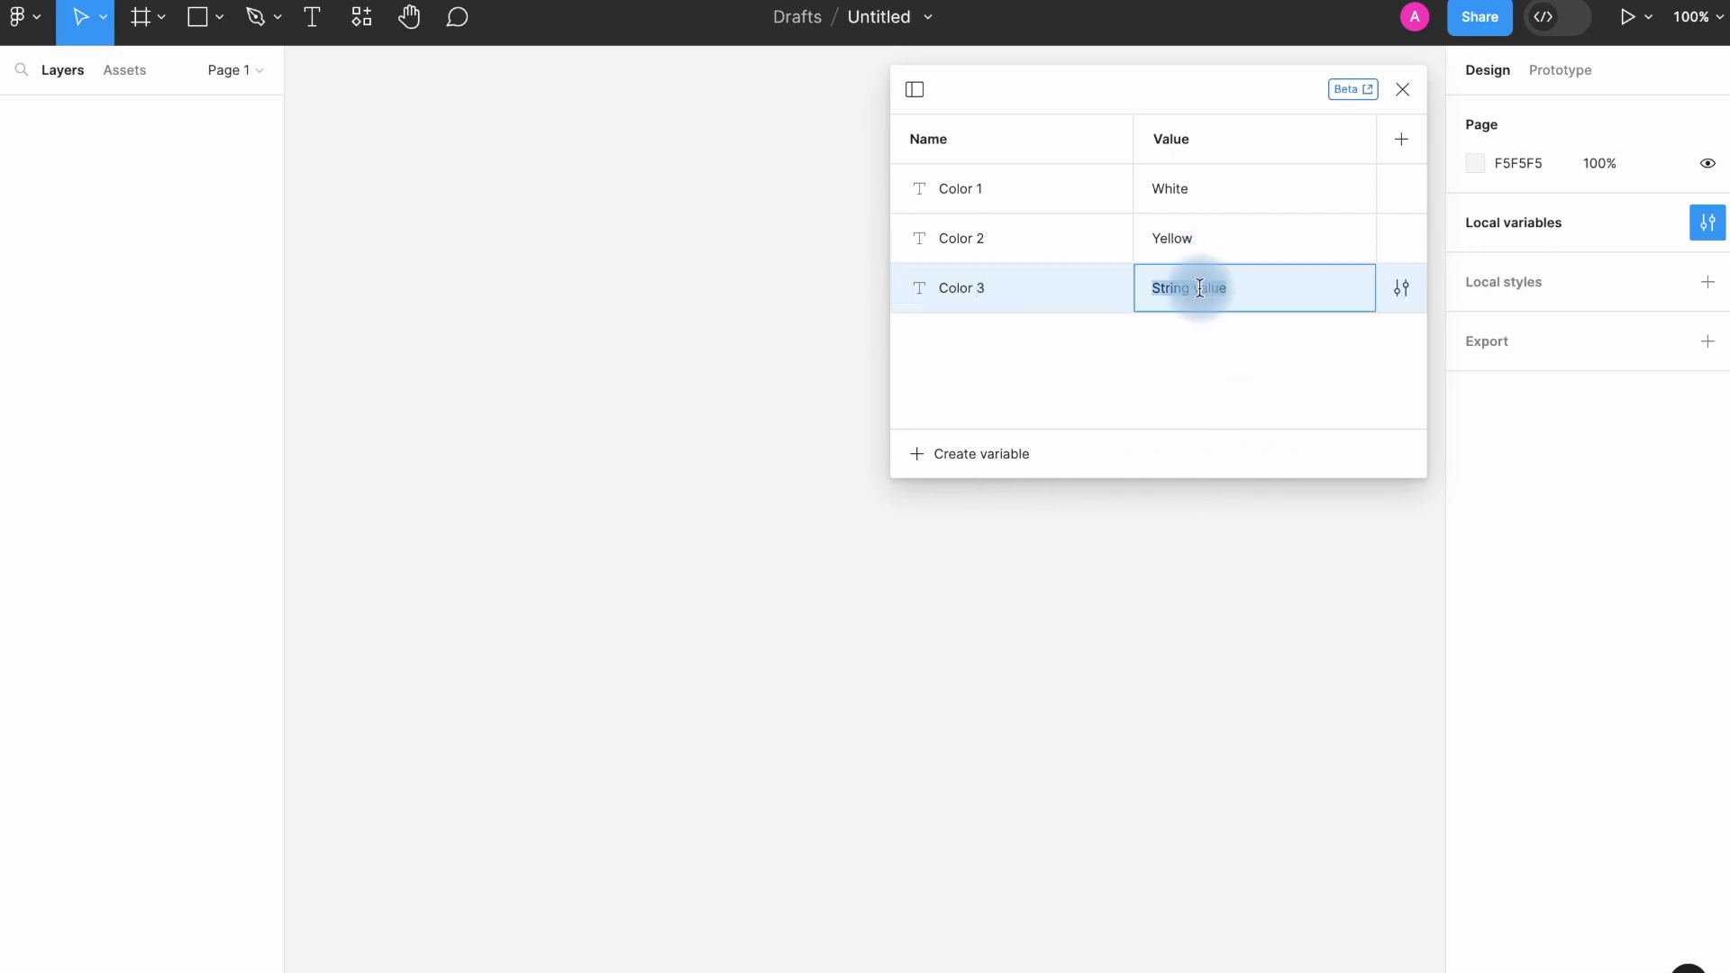
pyautogui.press('BackSpace')
pyautogui.write('Blue')
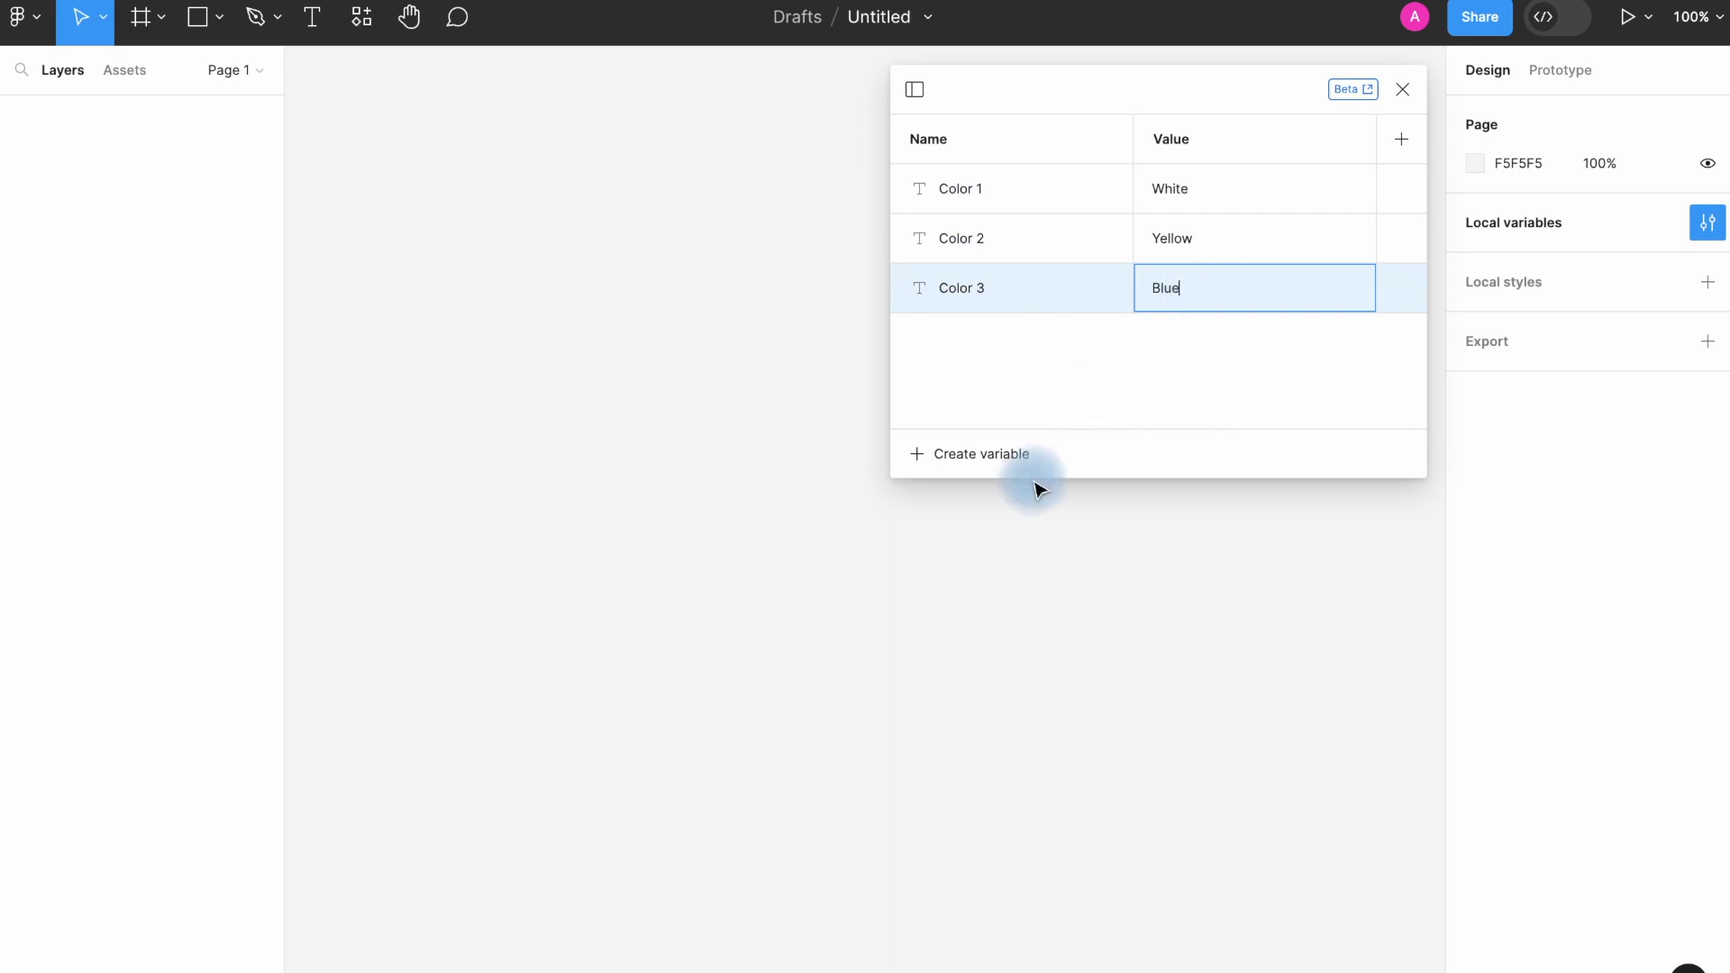
pyautogui.click(995, 455)
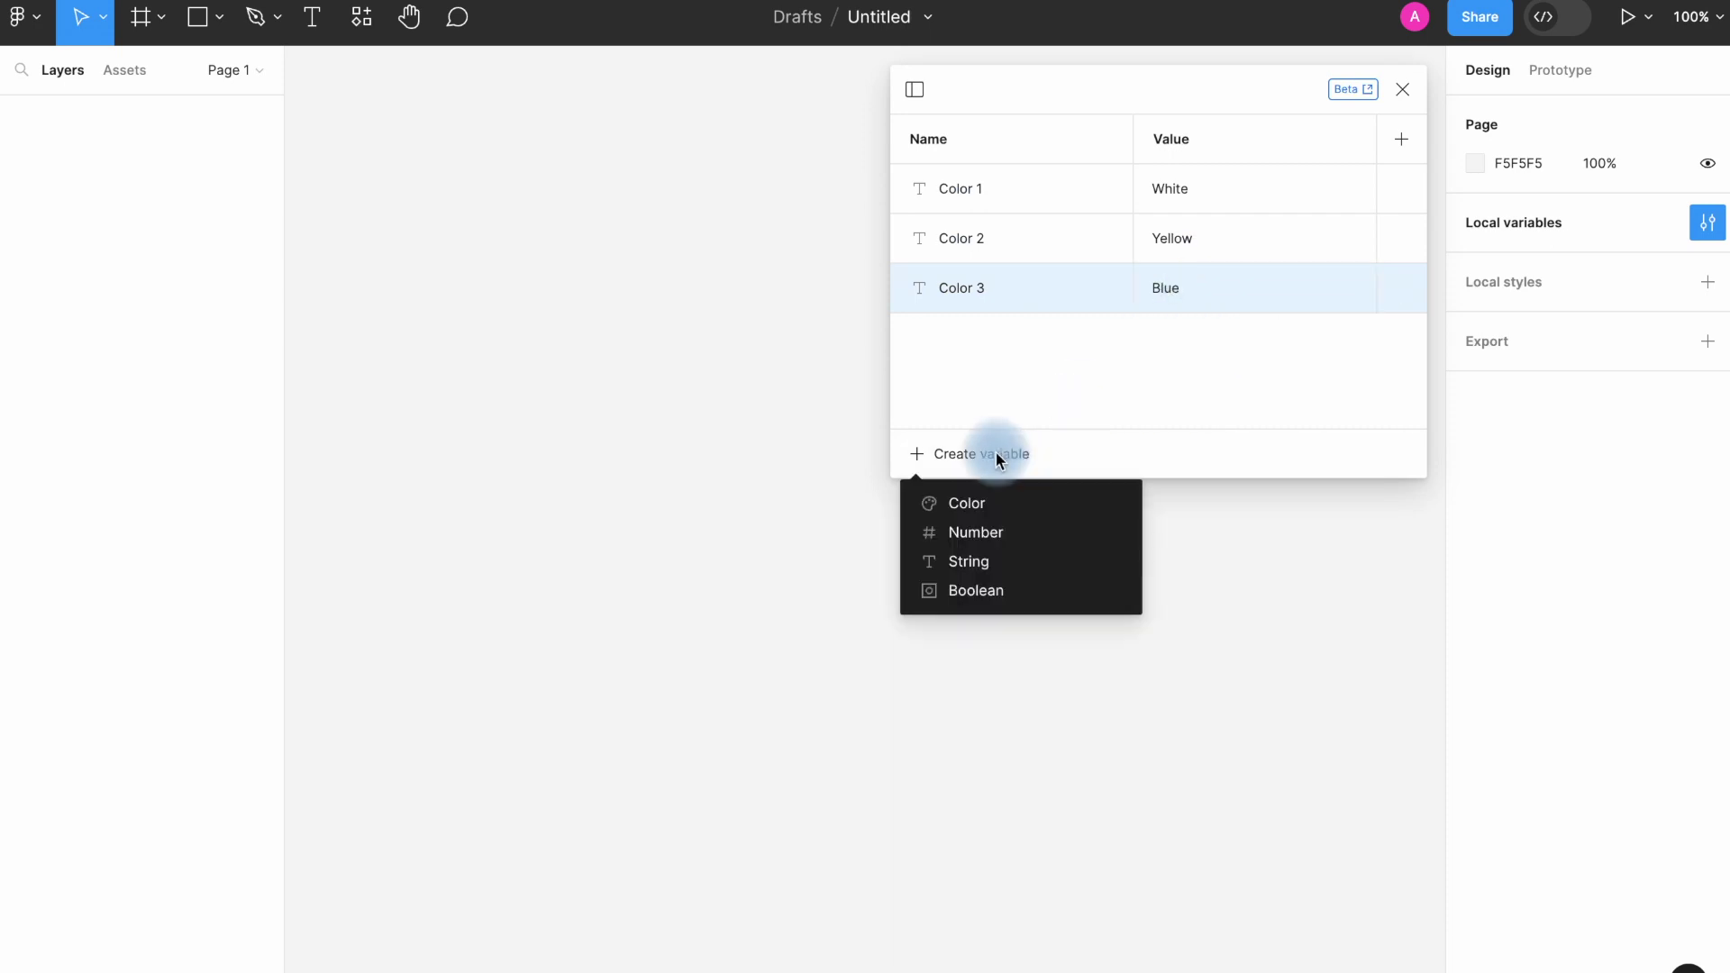
# Add a string variable Color 4 with the value Orange.
pyautogui.click(992, 562)
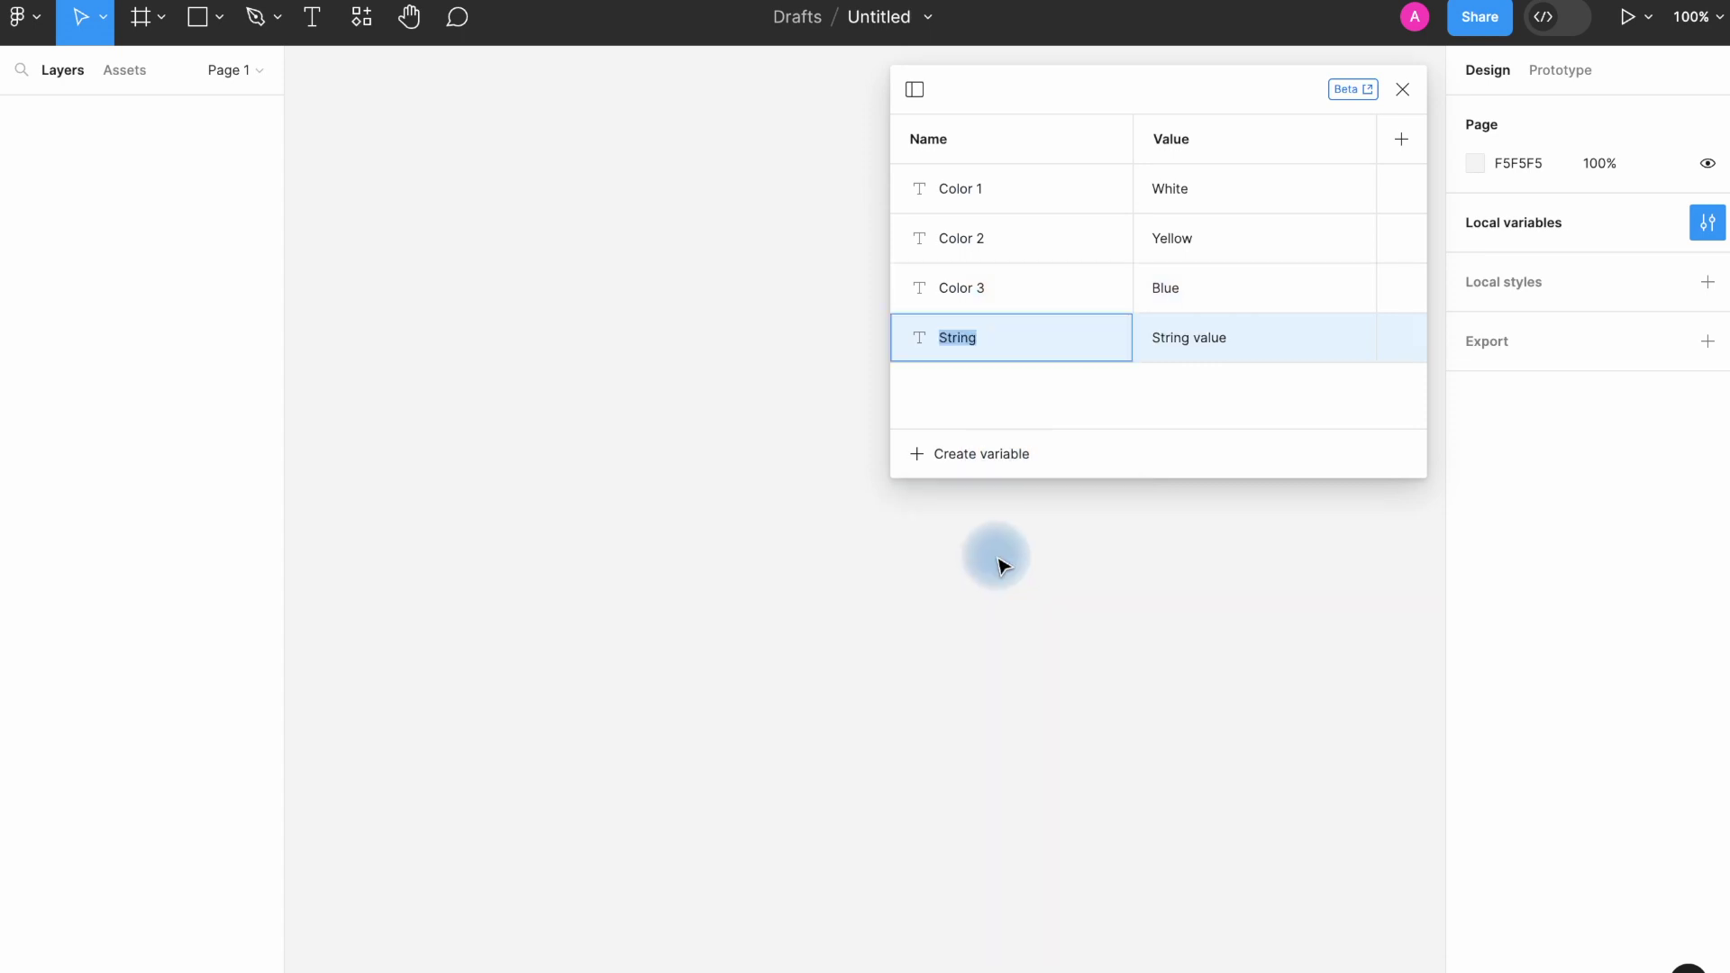
pyautogui.press('BackSpace')
pyautogui.write('Color 4')
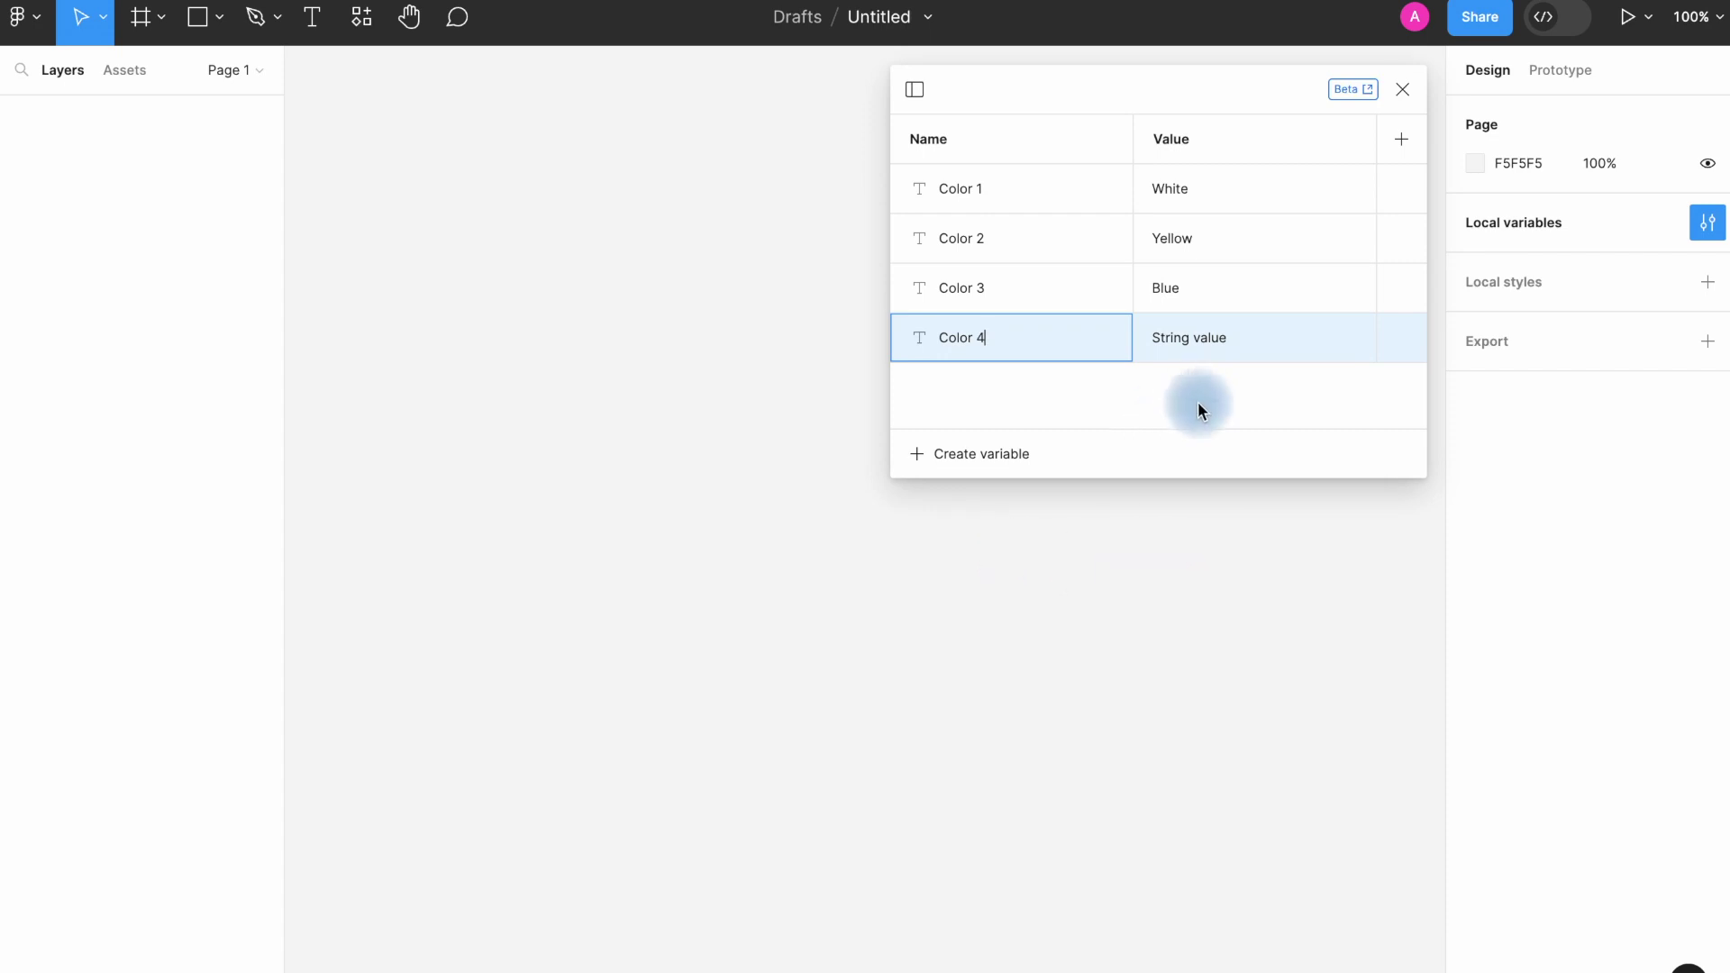
pyautogui.click(1201, 338)
pyautogui.press('BackSpace')
pyautogui.write('O')
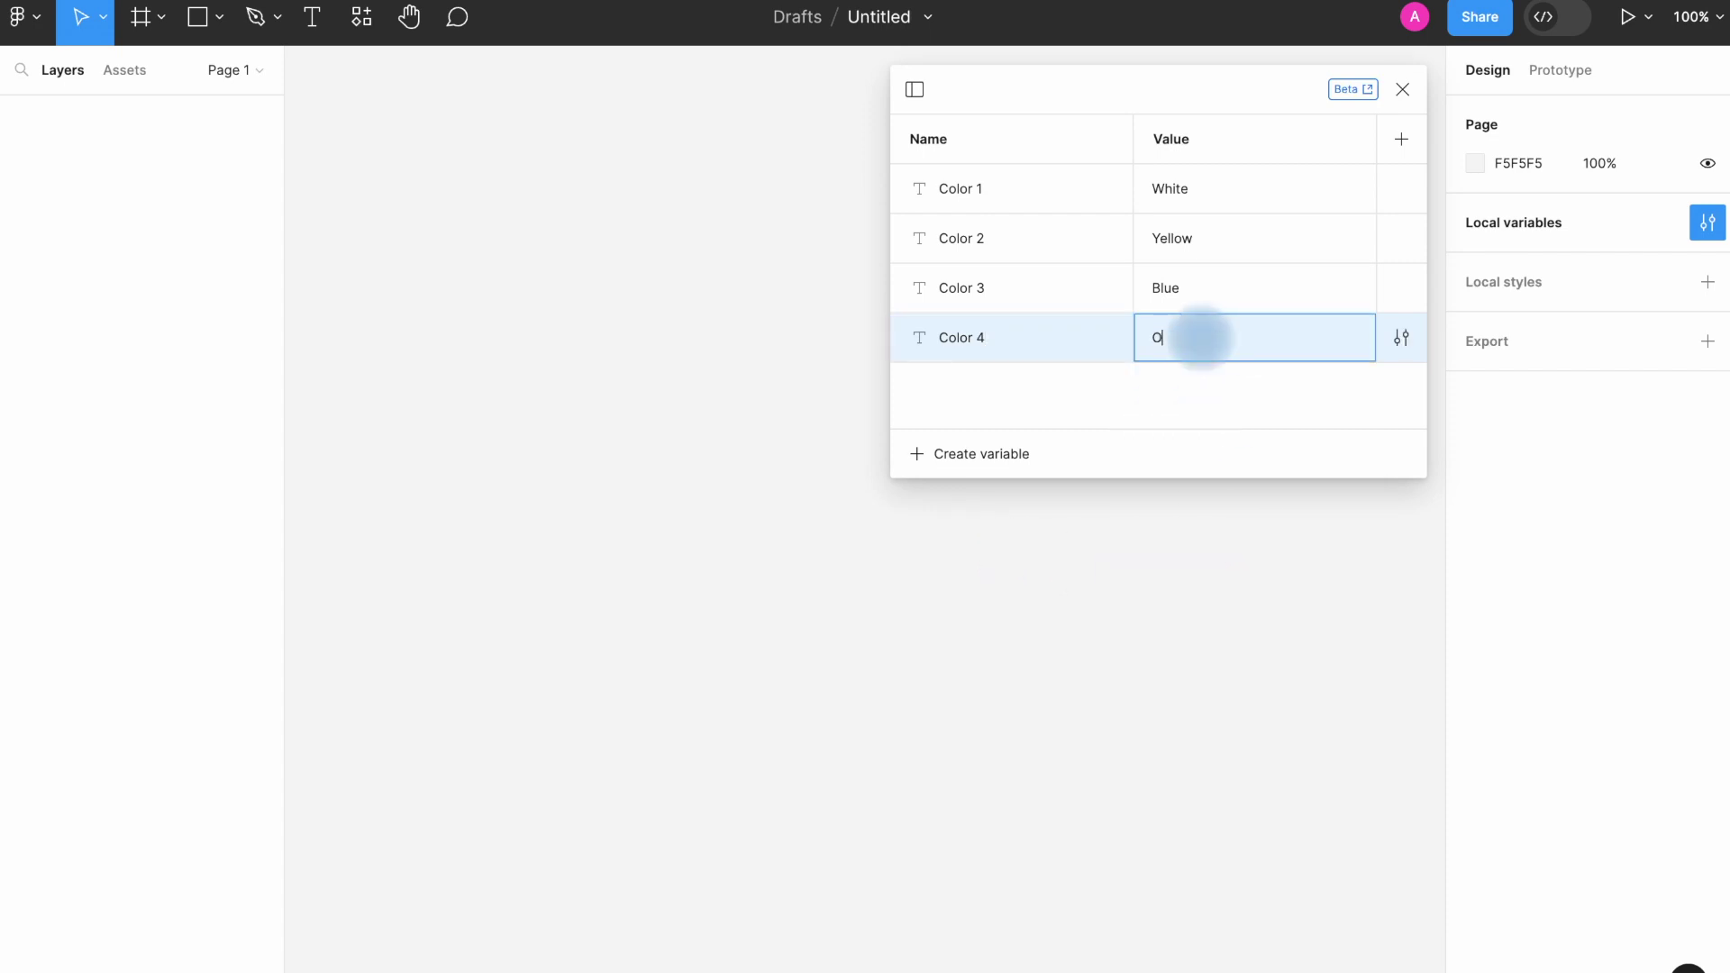
pyautogui.write('range')
pyautogui.press('Return')
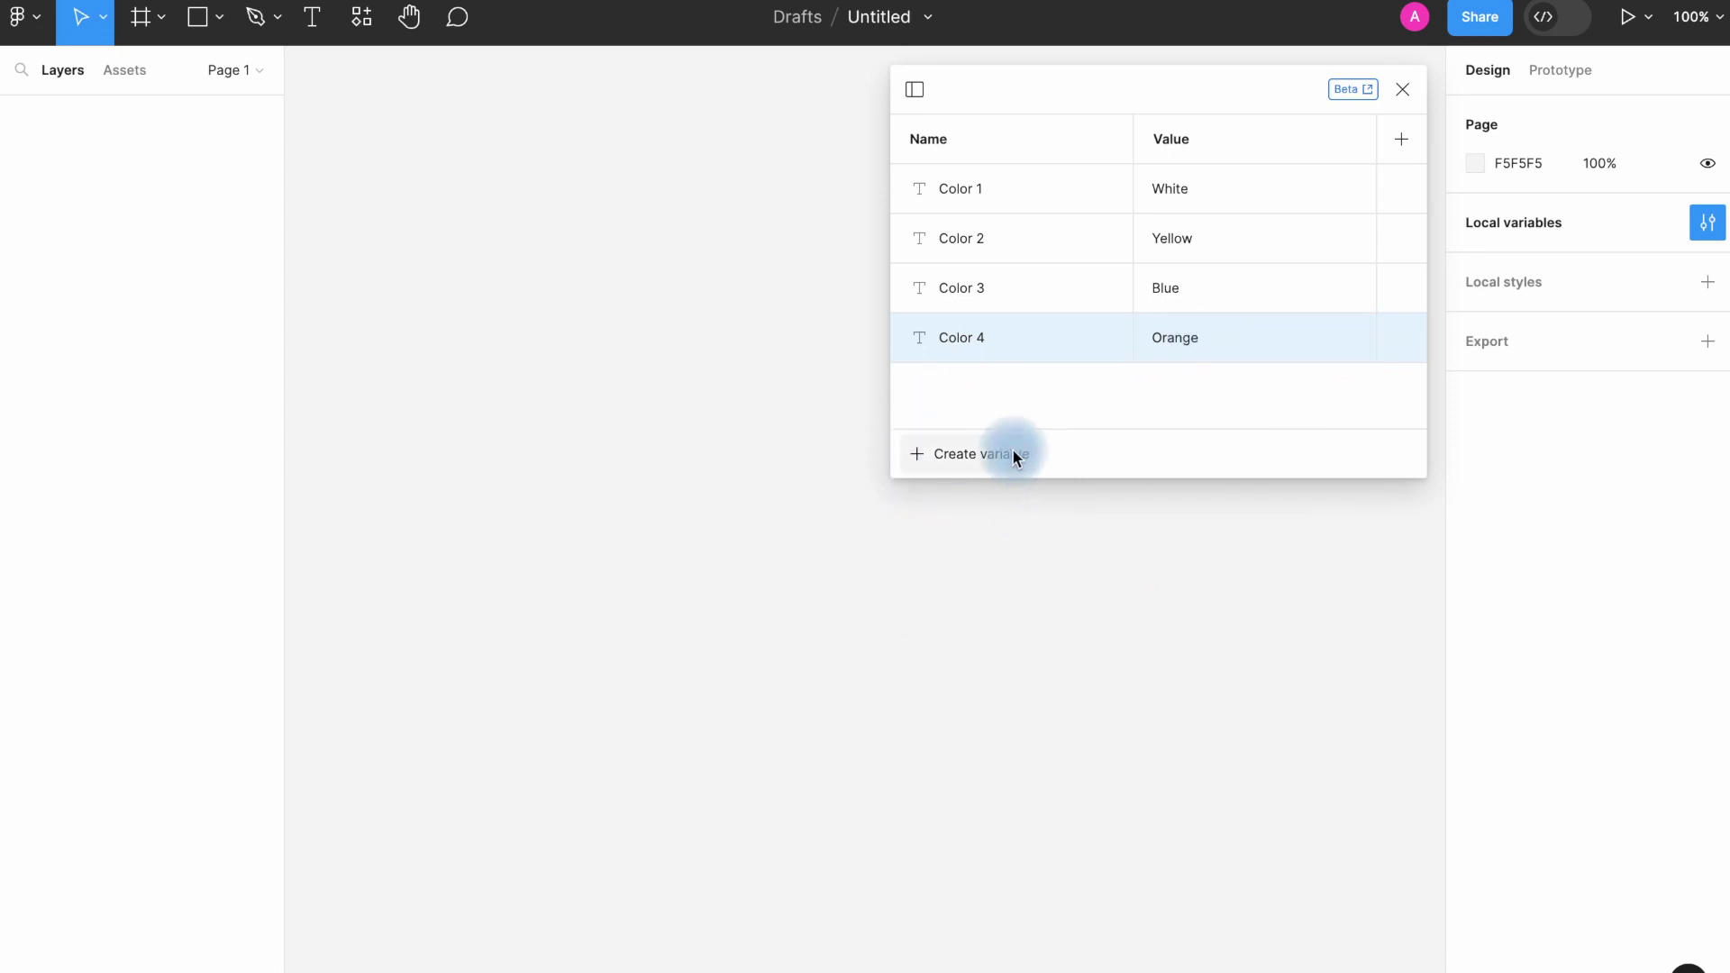
pyautogui.click(1012, 451)
# Add colour variables Primary color and Text color, setting Text color to near-black 131313.
pyautogui.click(1002, 503)
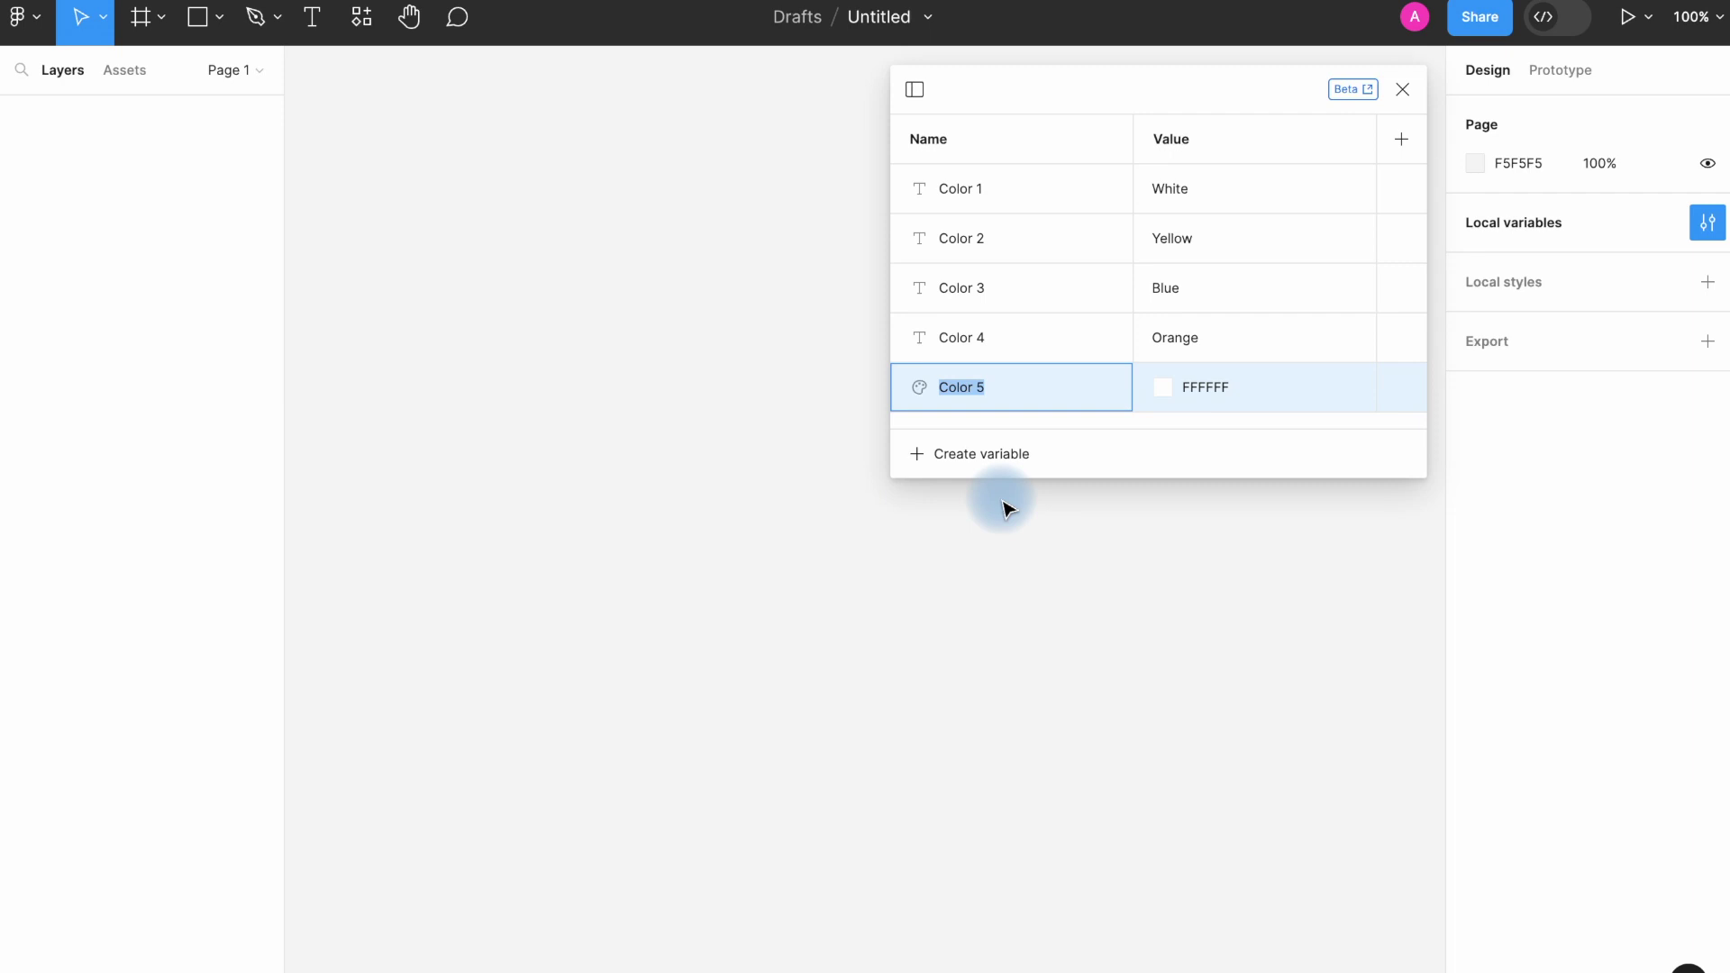
pyautogui.press('BackSpace')
pyautogui.write('Primary color')
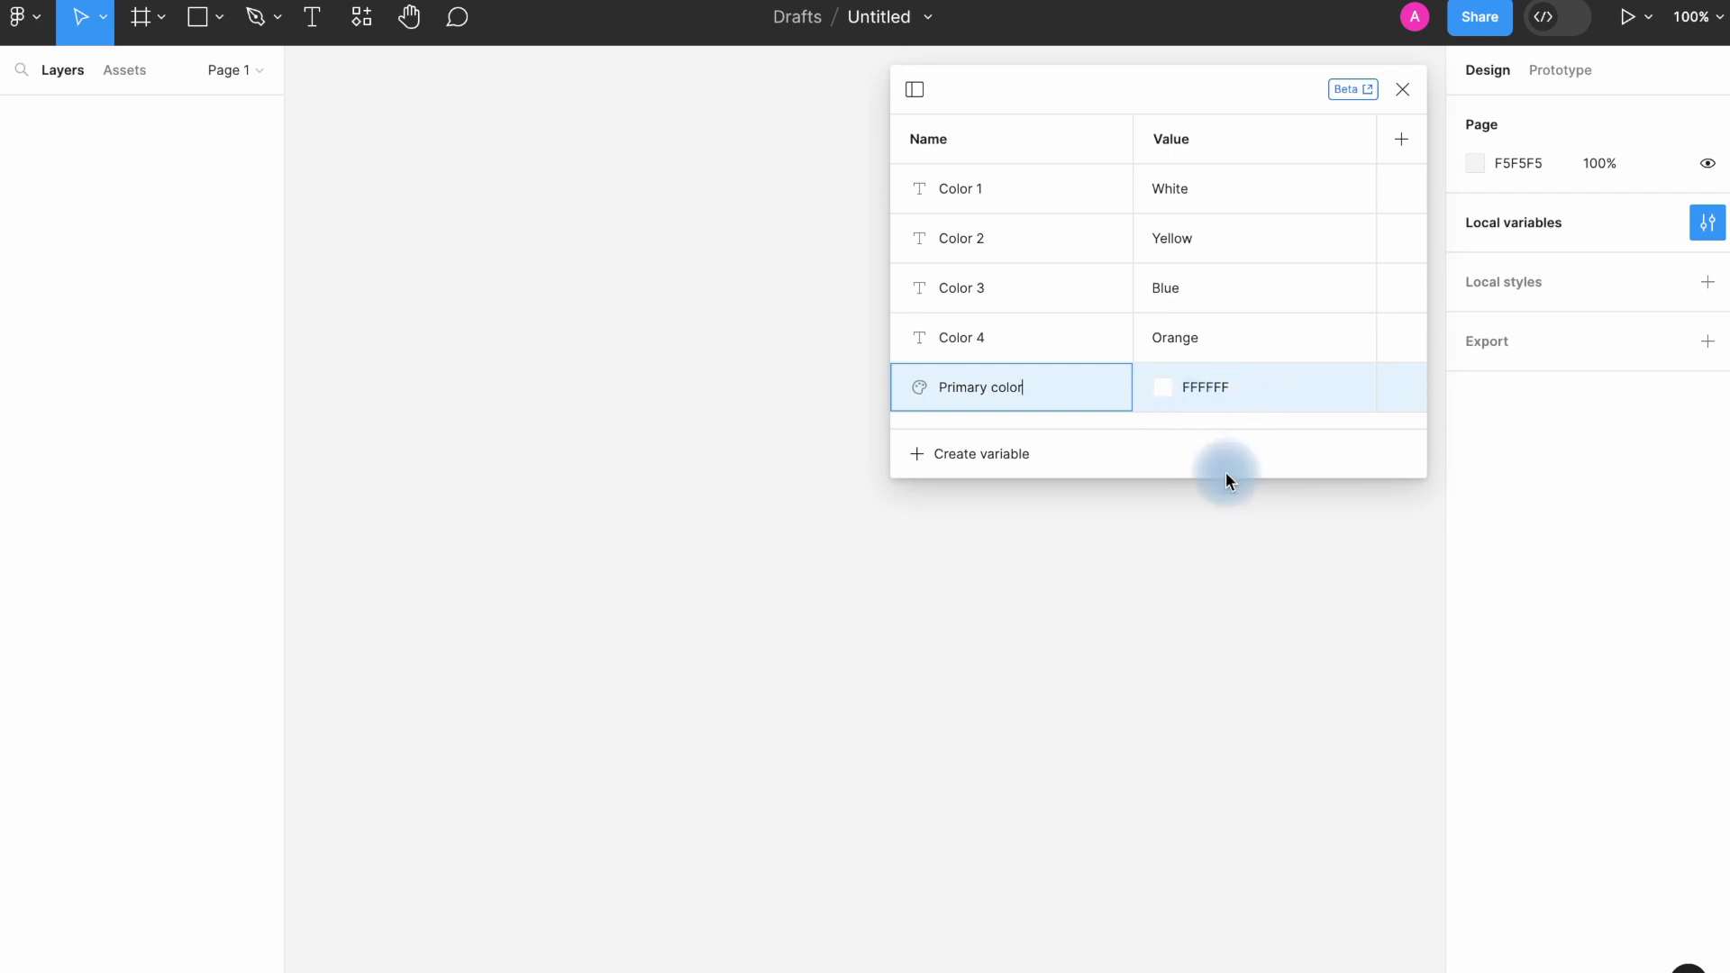
pyautogui.click(964, 454)
pyautogui.click(932, 496)
pyautogui.press('BackSpace')
pyautogui.write('Te')
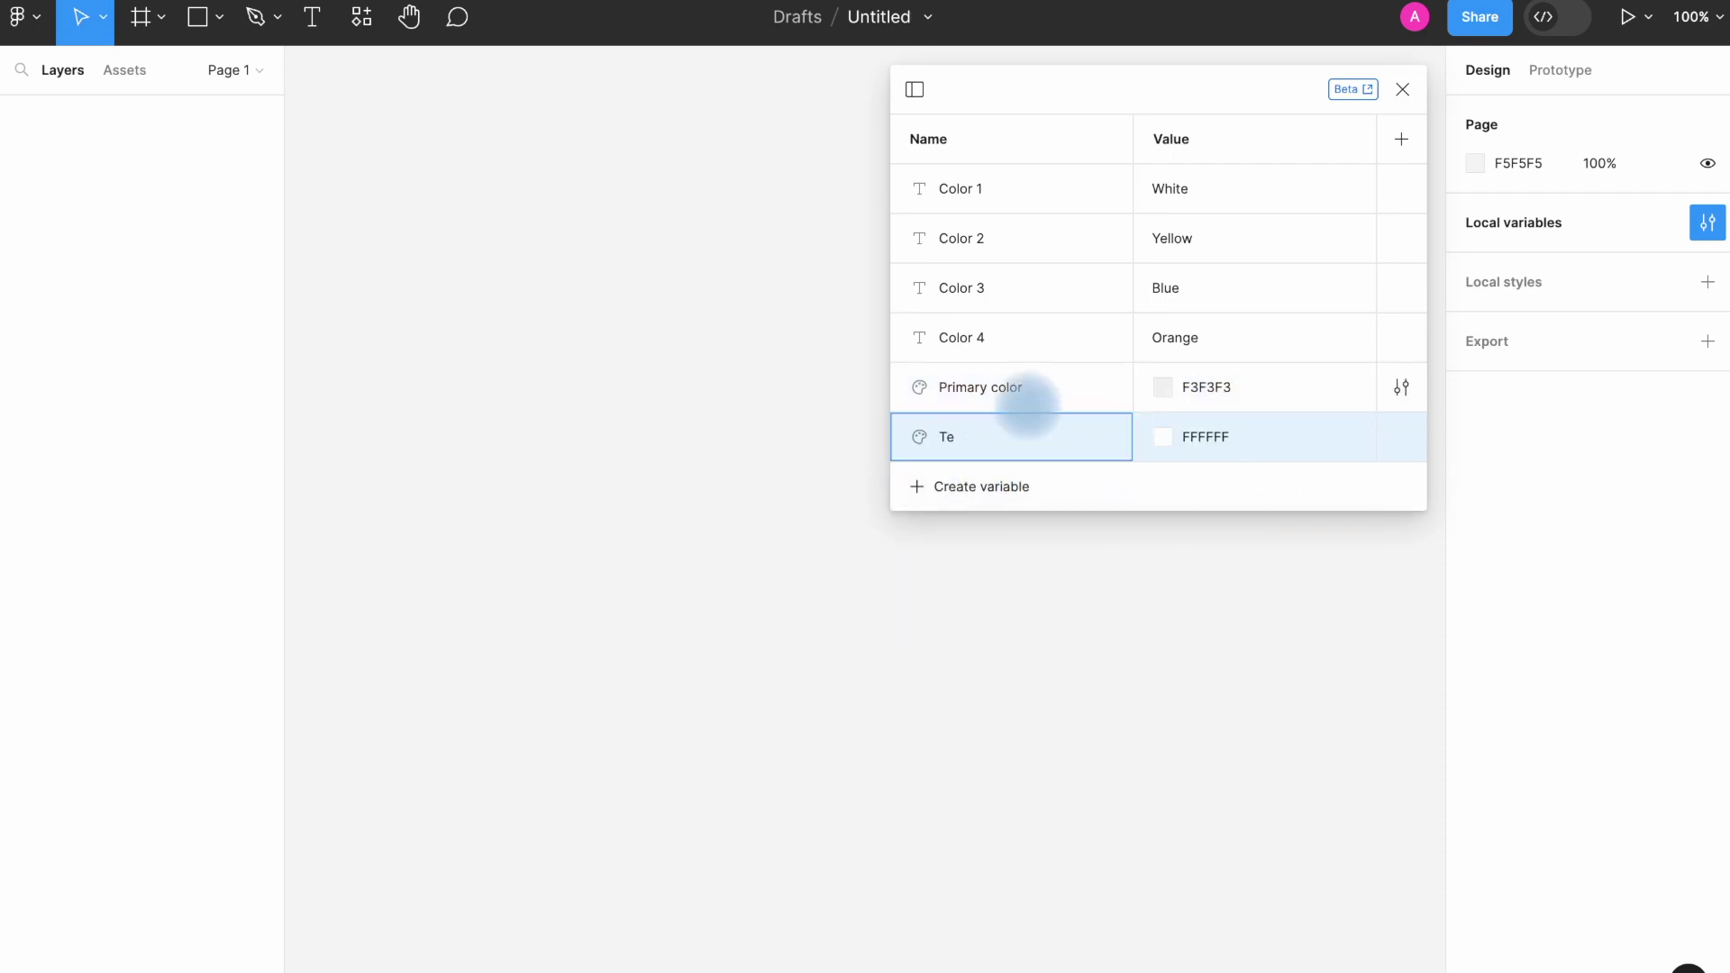
pyautogui.write('xt color')
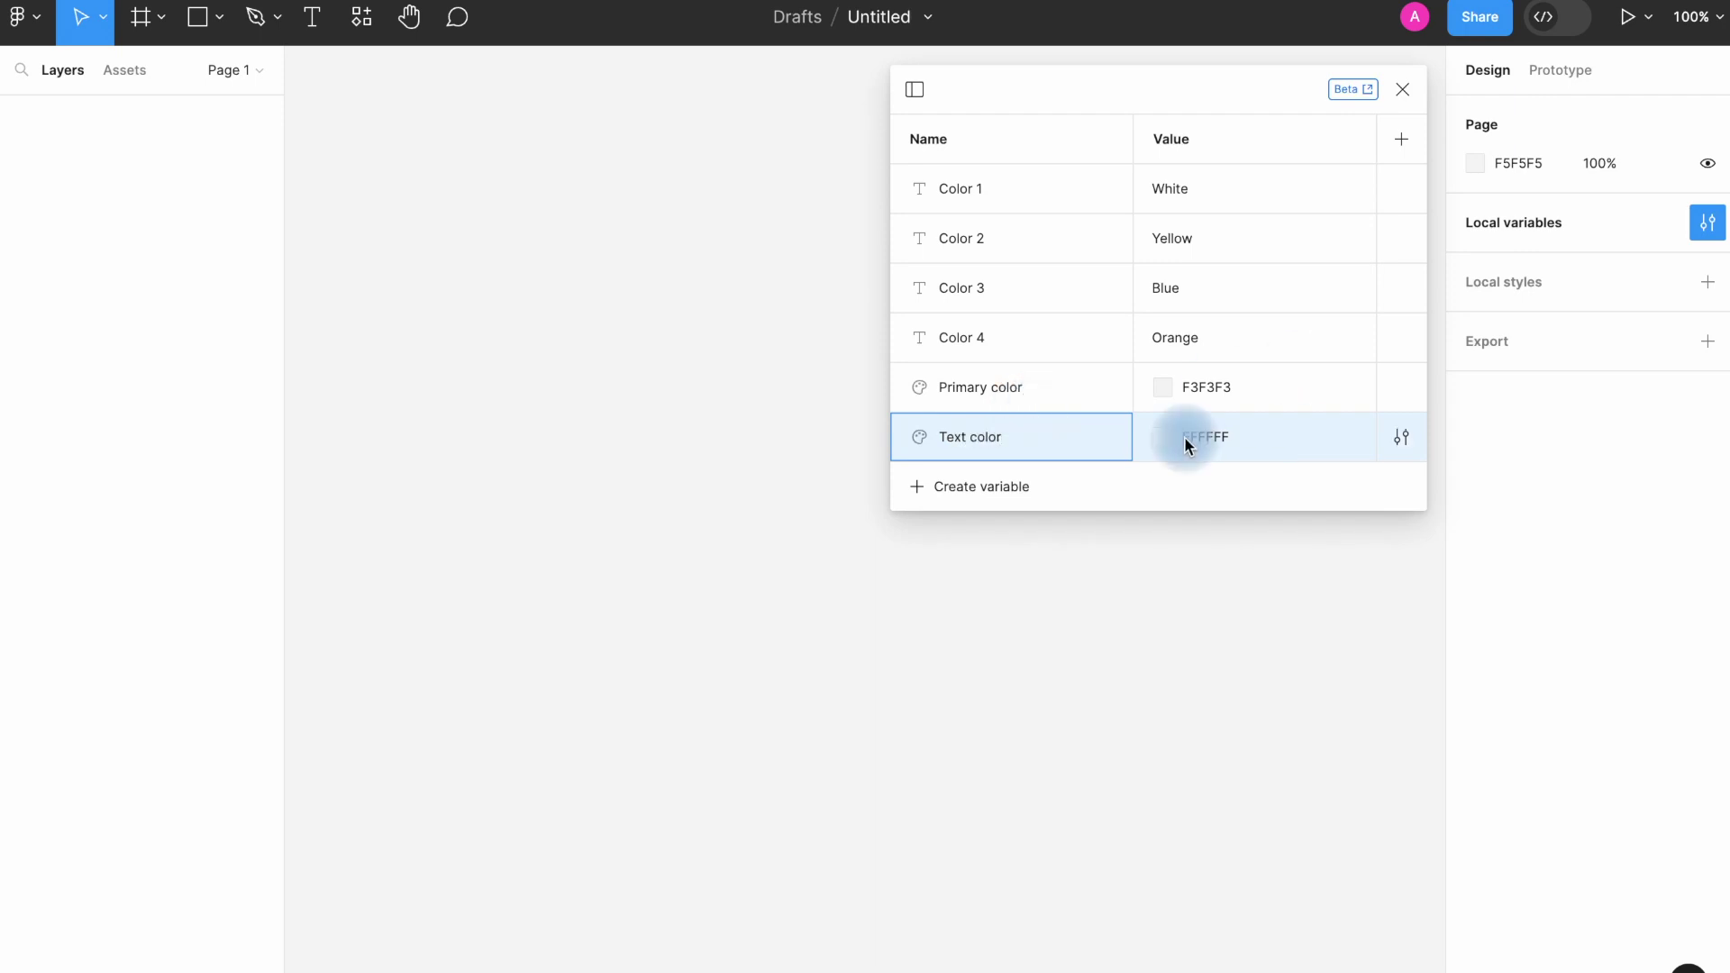
pyautogui.click(1163, 437)
pyautogui.click(1155, 673)
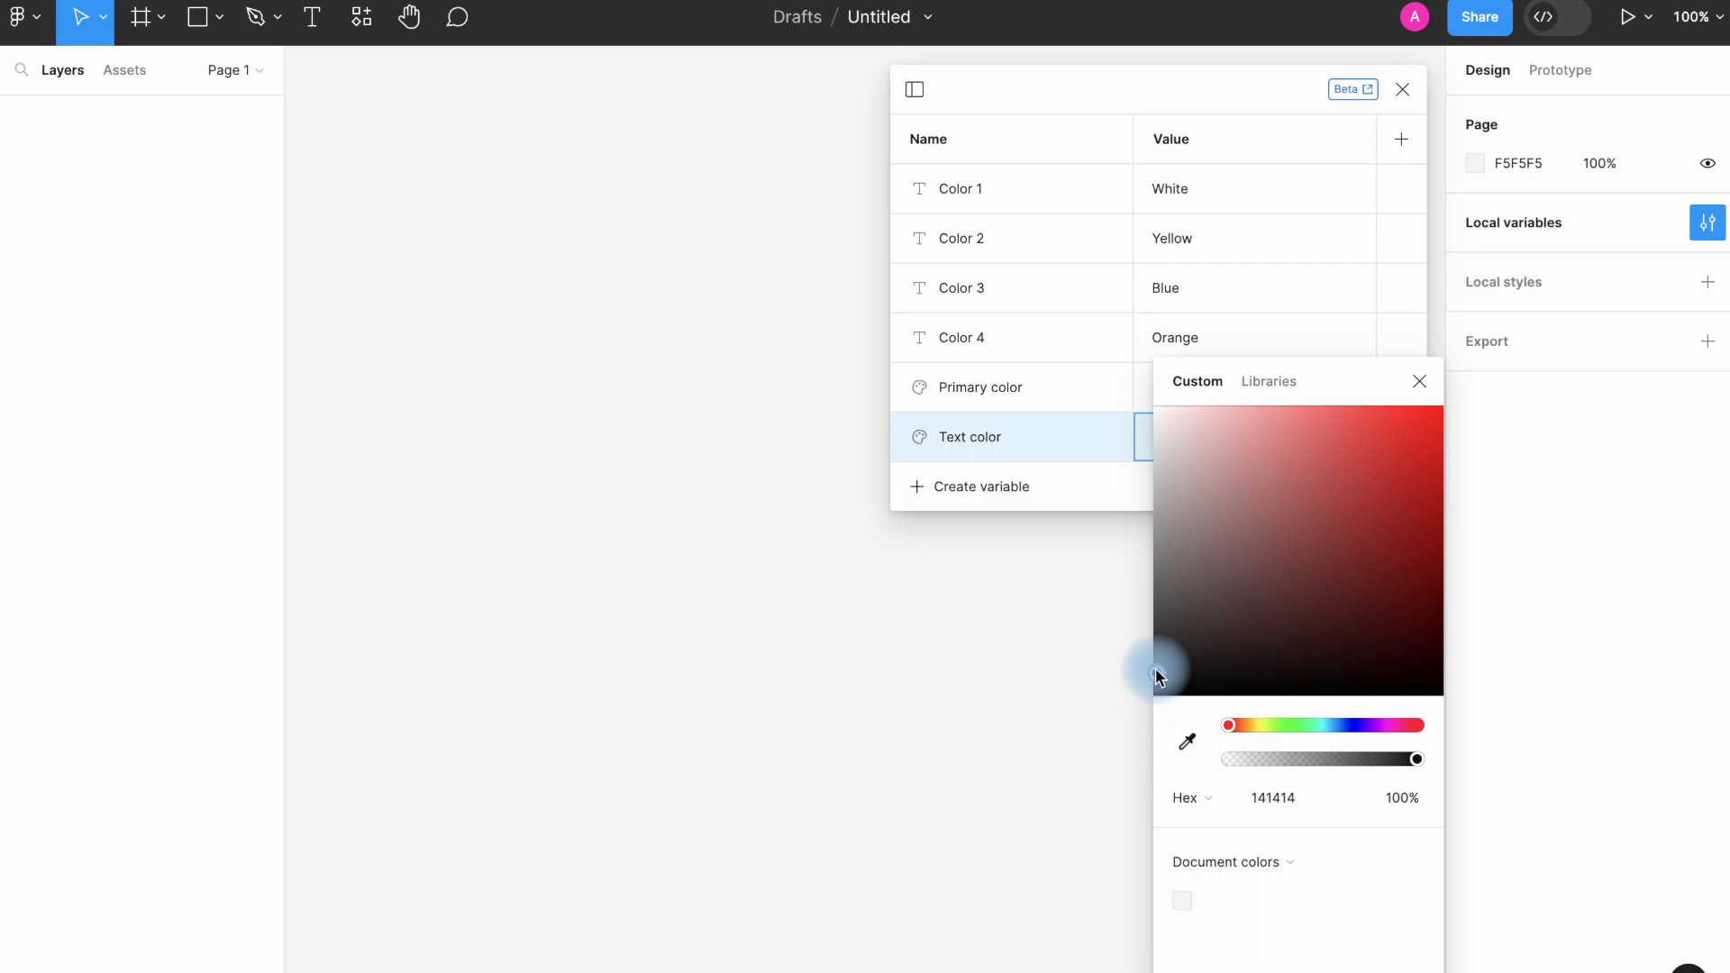
pyautogui.click(959, 496)
# Add a colour variable Hover set to light blue-violet B9B2FF.
pyautogui.click(962, 497)
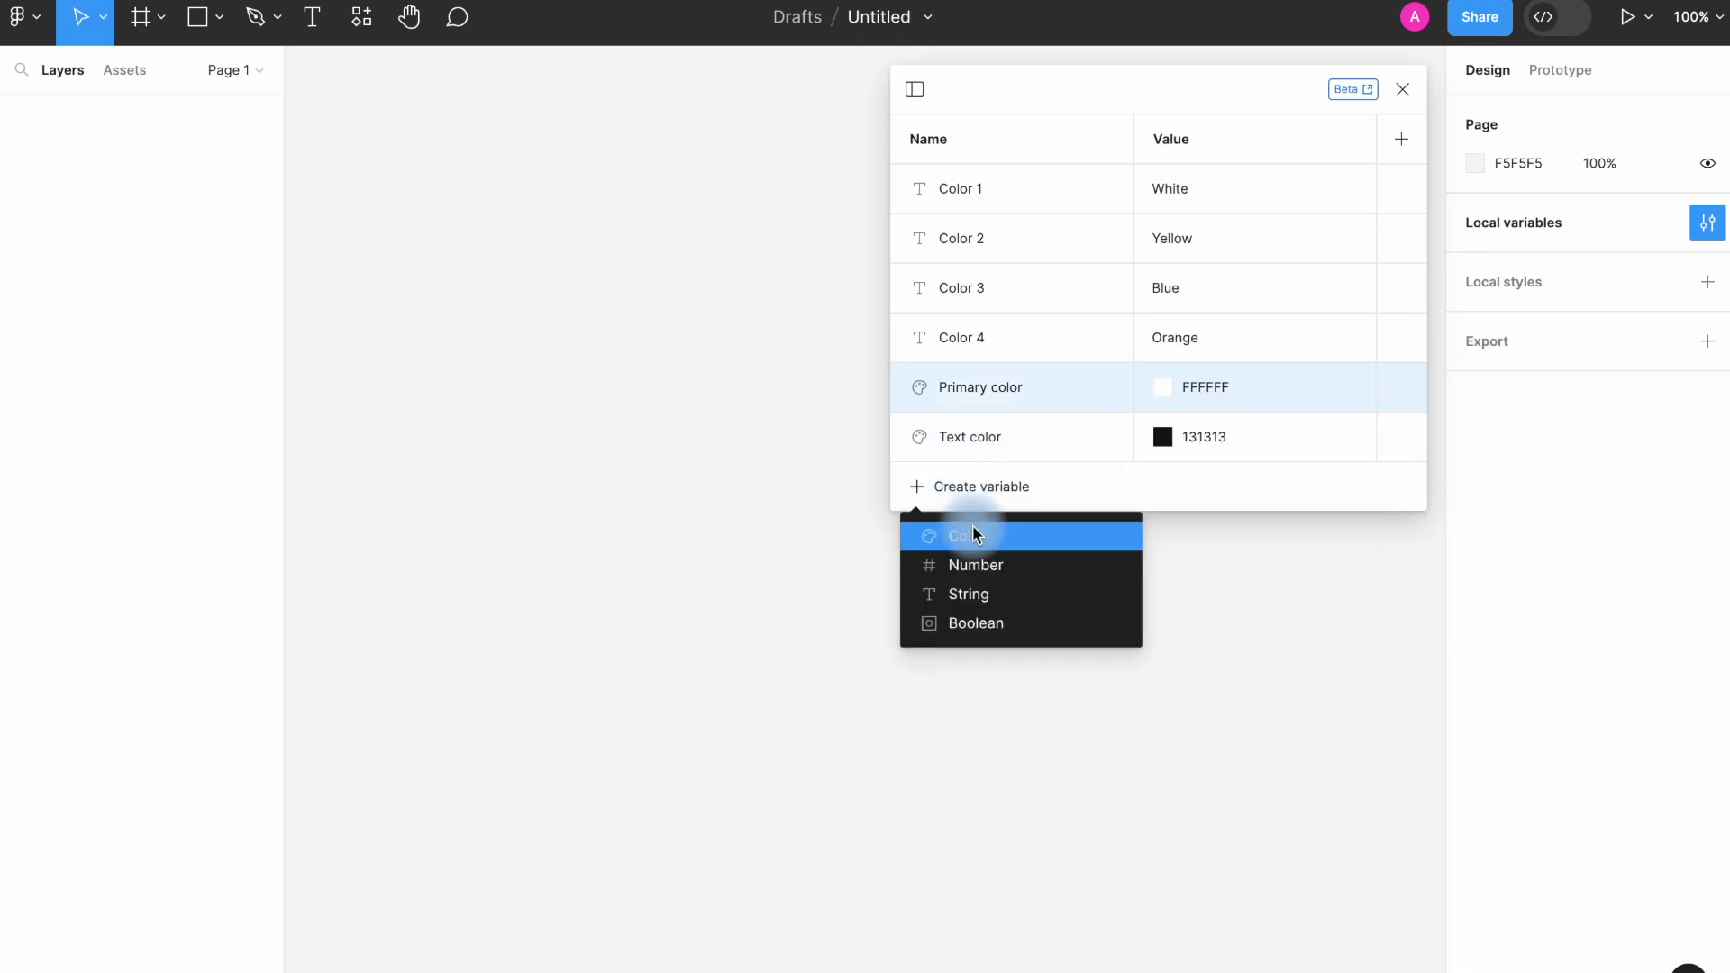
pyautogui.click(974, 536)
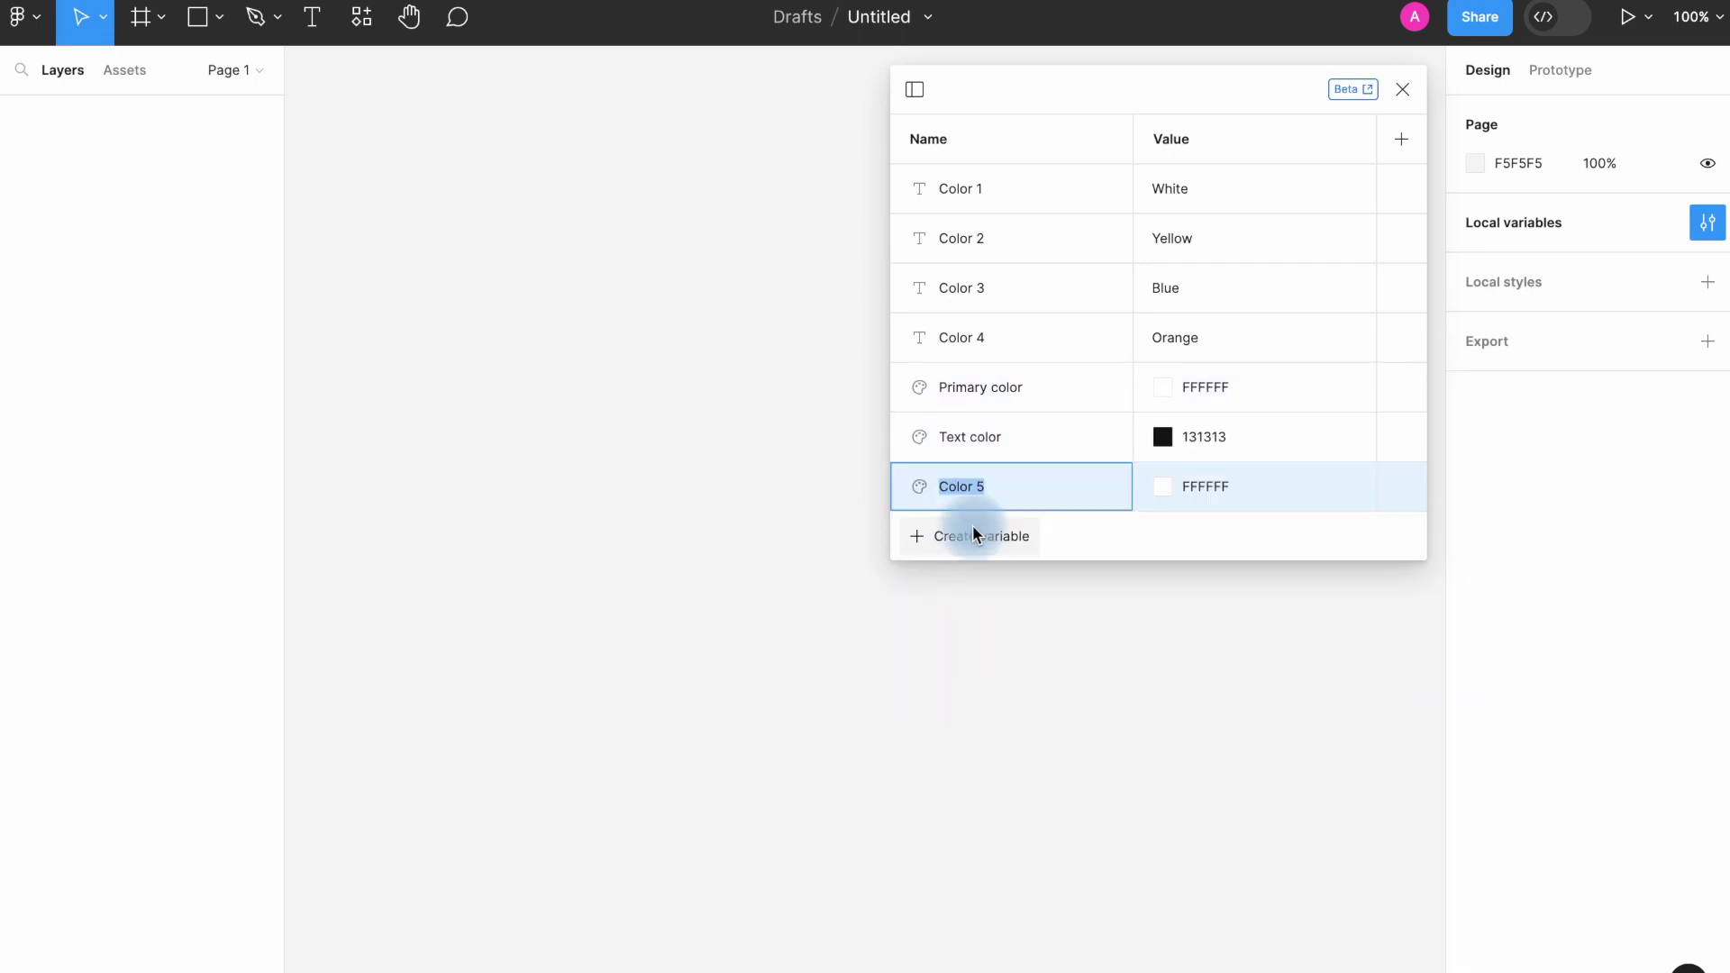
pyautogui.write('Hover')
pyautogui.click(1162, 487)
pyautogui.moveTo(1228, 725); pyautogui.dragTo(1388, 717)
pyautogui.moveTo(1280, 425); pyautogui.dragTo(704, 419)
pyautogui.moveTo(851, 738); pyautogui.dragTo(820, 738)
pyautogui.click(1123, 475)
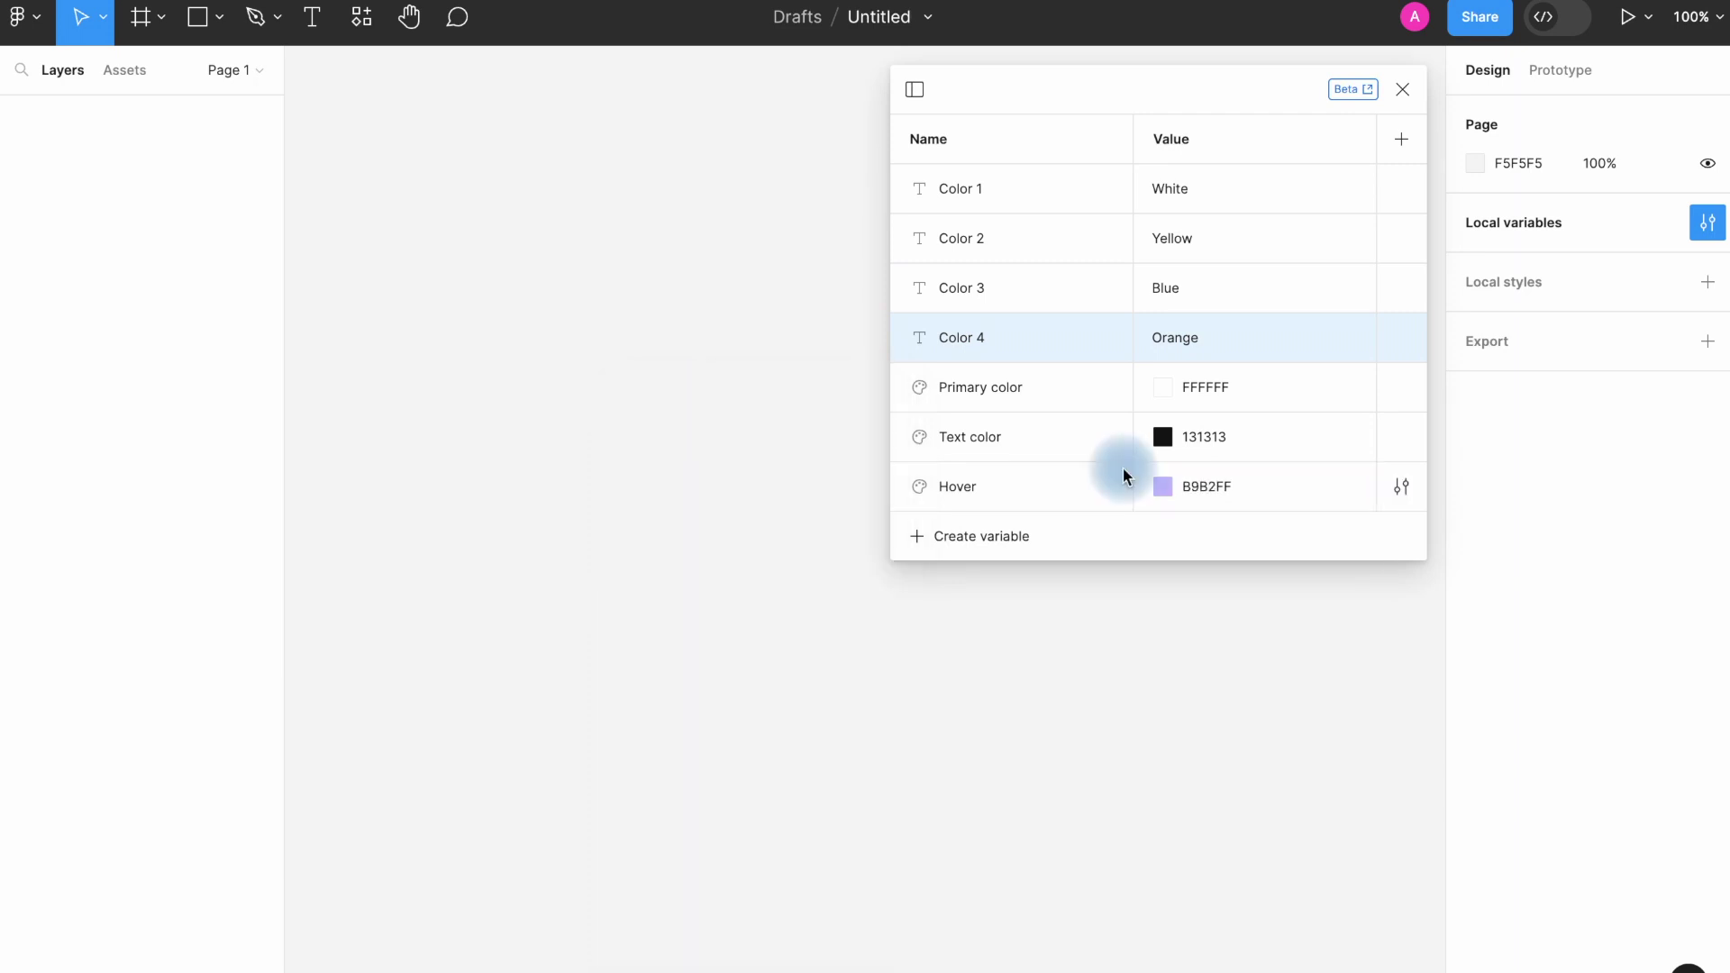
# Add a string variable Option with the value 'Choose the best color'.
pyautogui.click(982, 537)
pyautogui.click(995, 653)
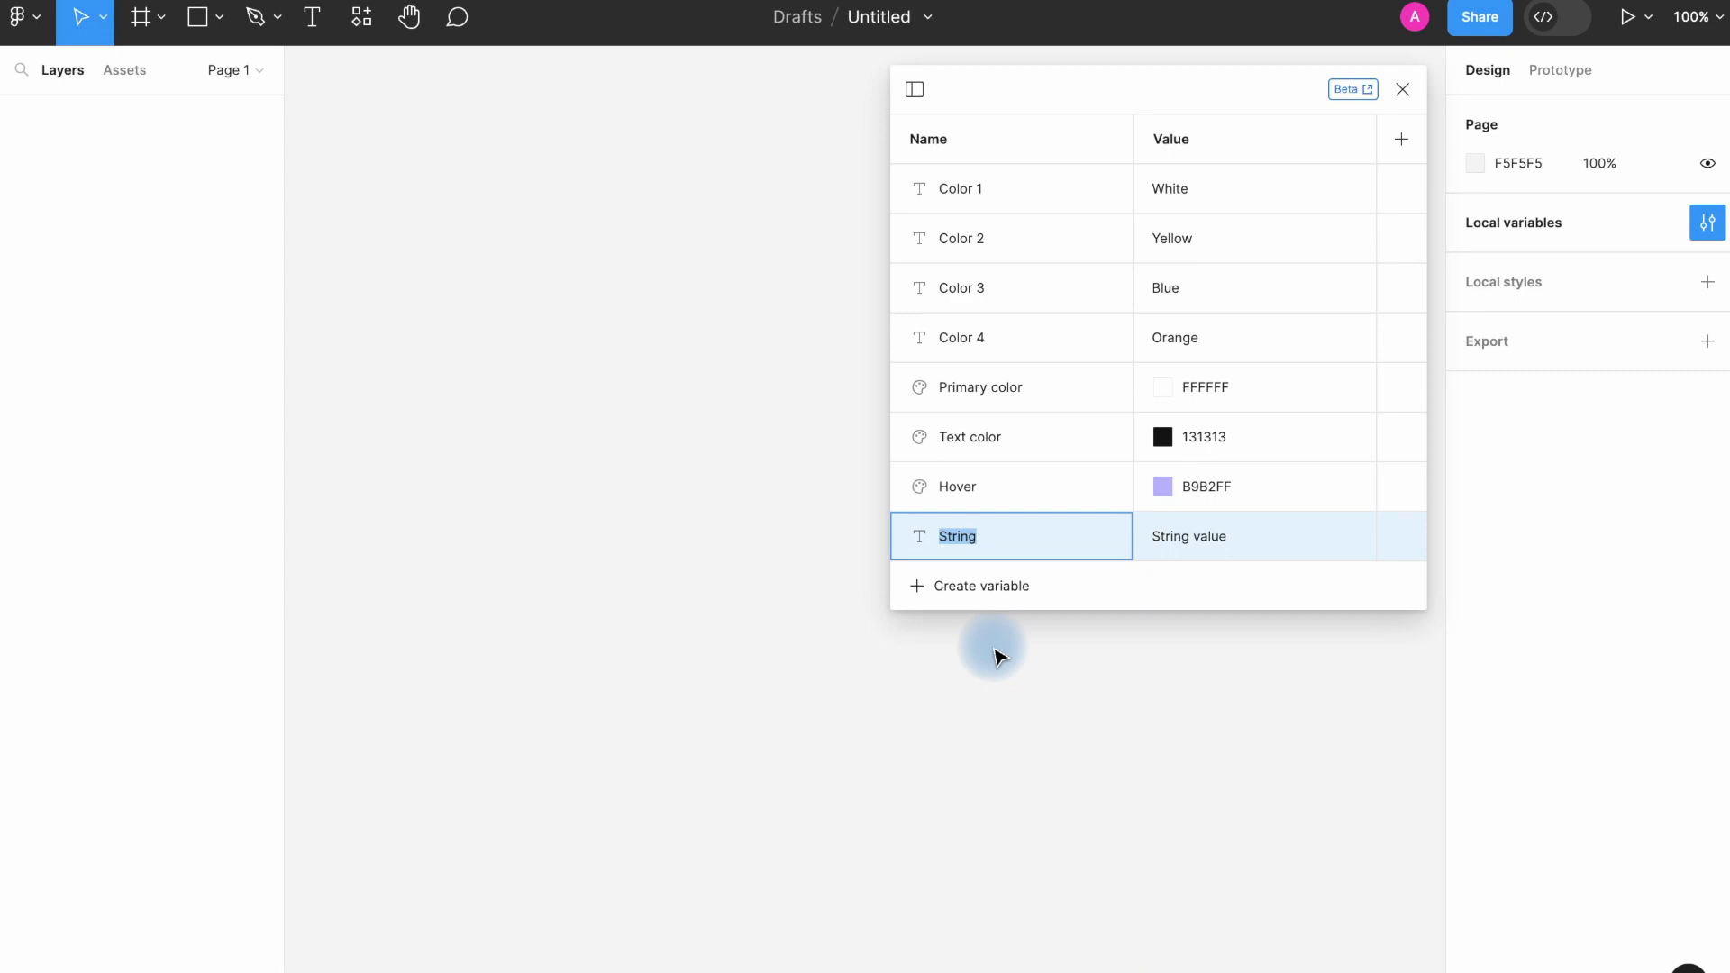
pyautogui.press('BackSpace')
pyautogui.write('Option')
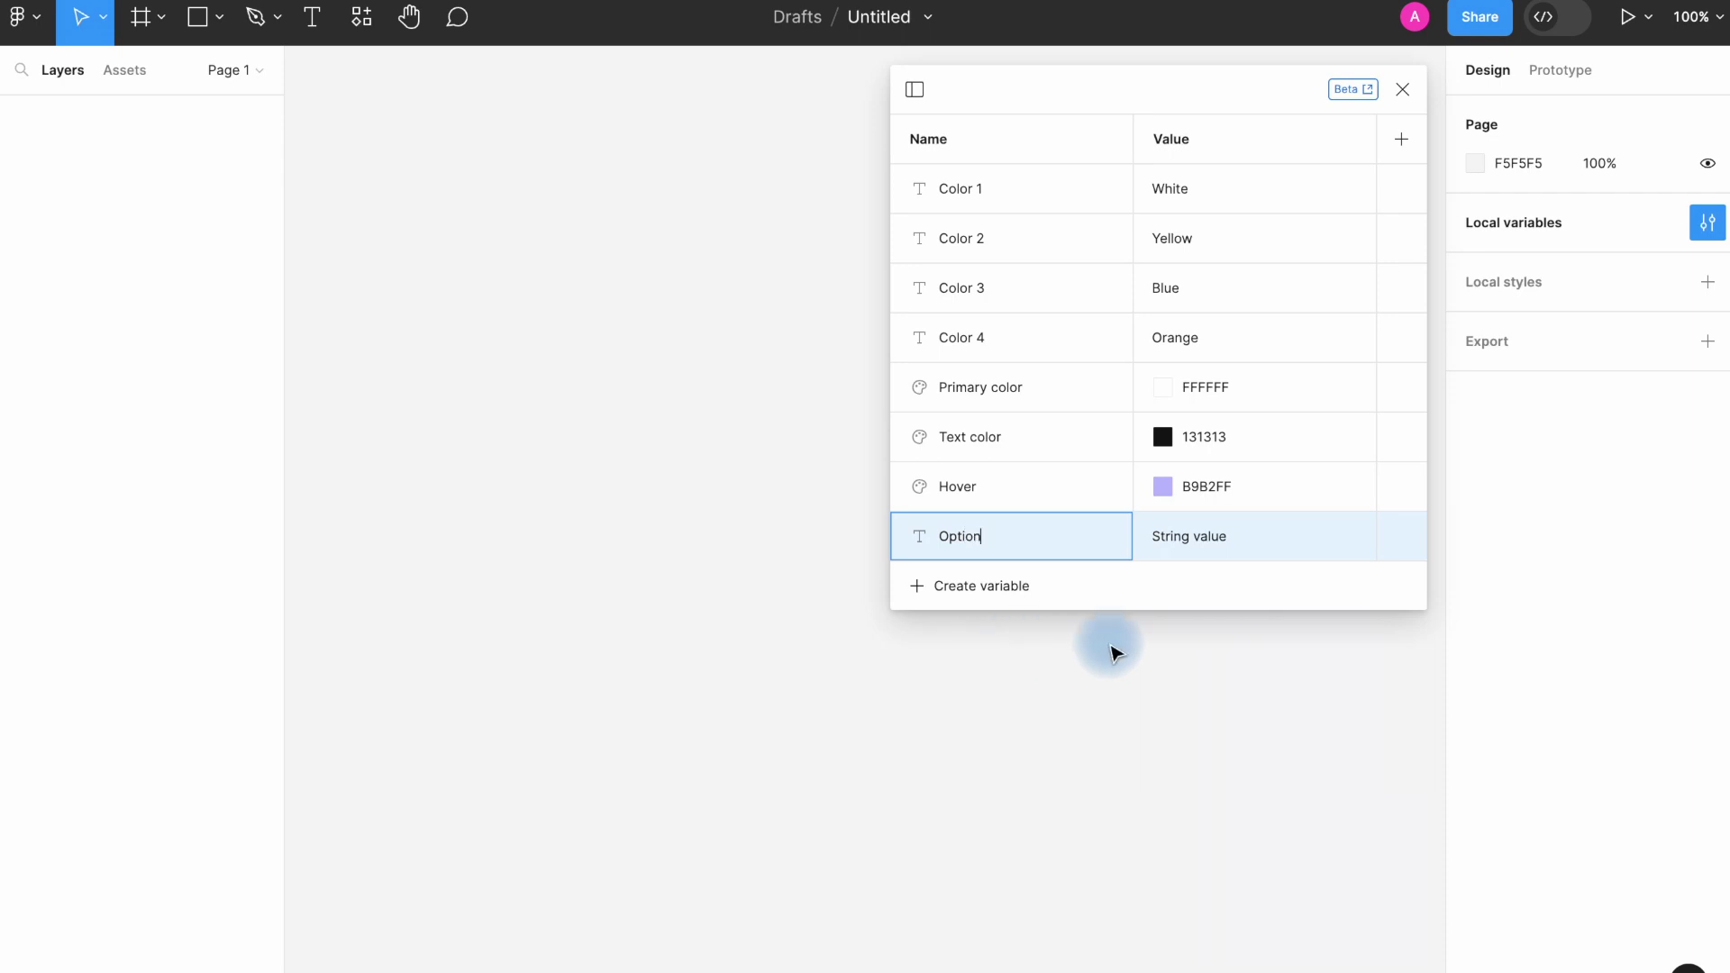
pyautogui.click(1223, 533)
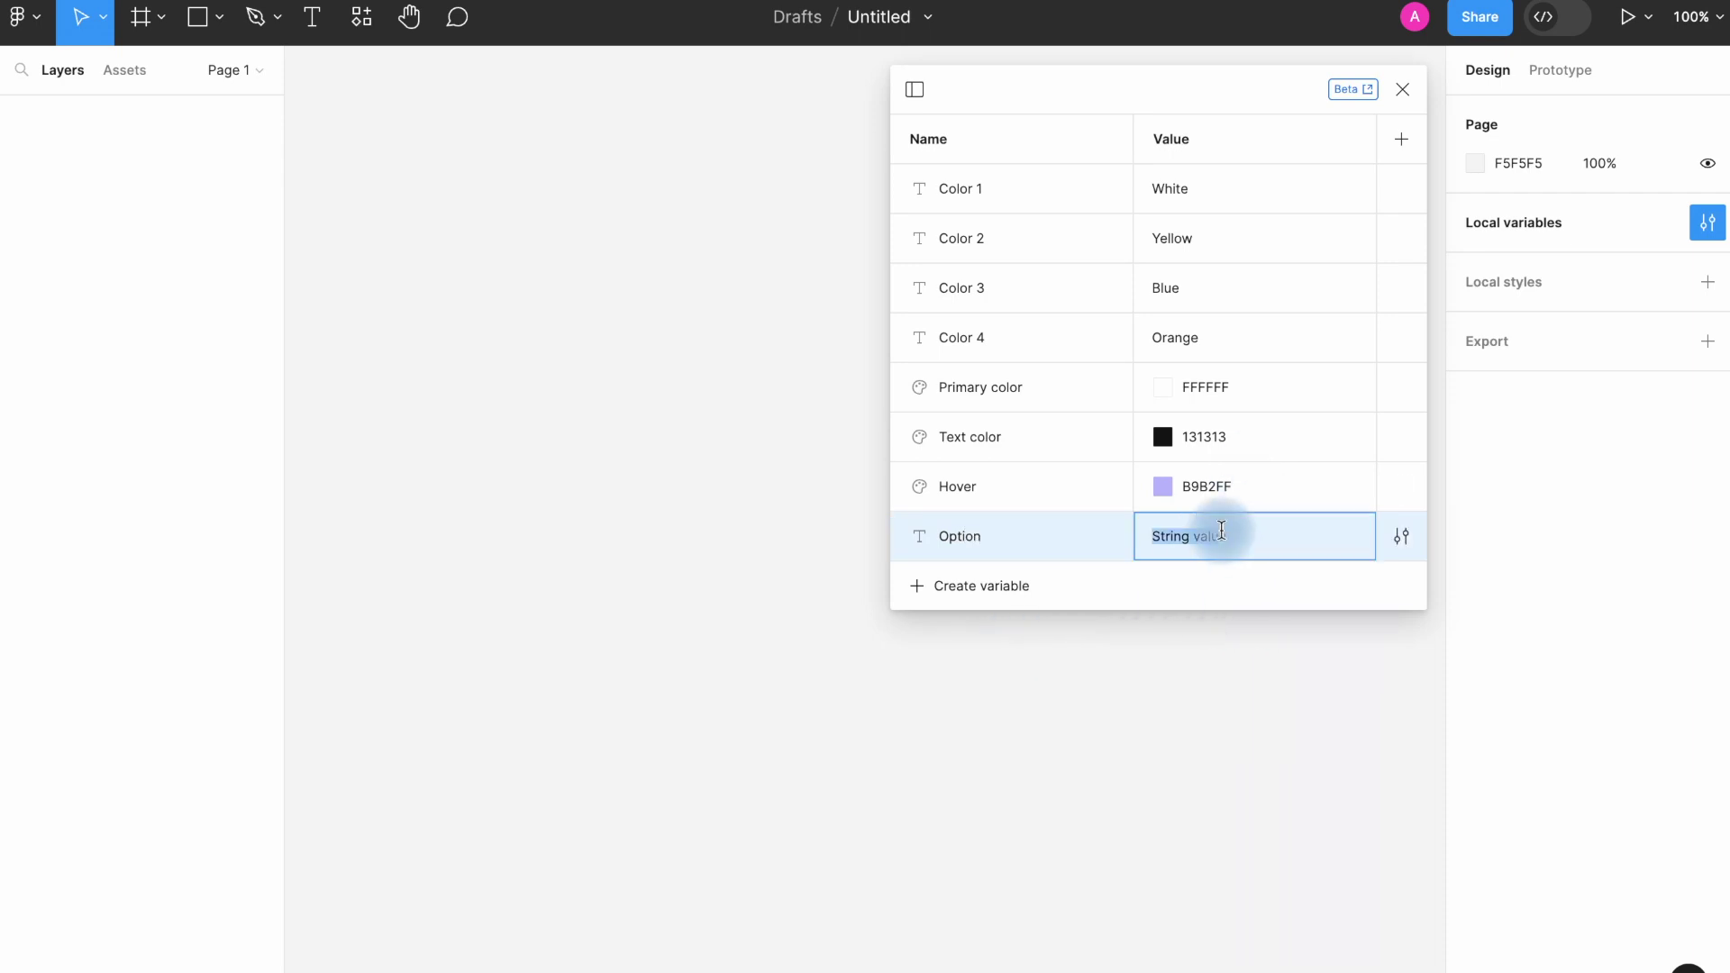
pyautogui.write('Choose the')
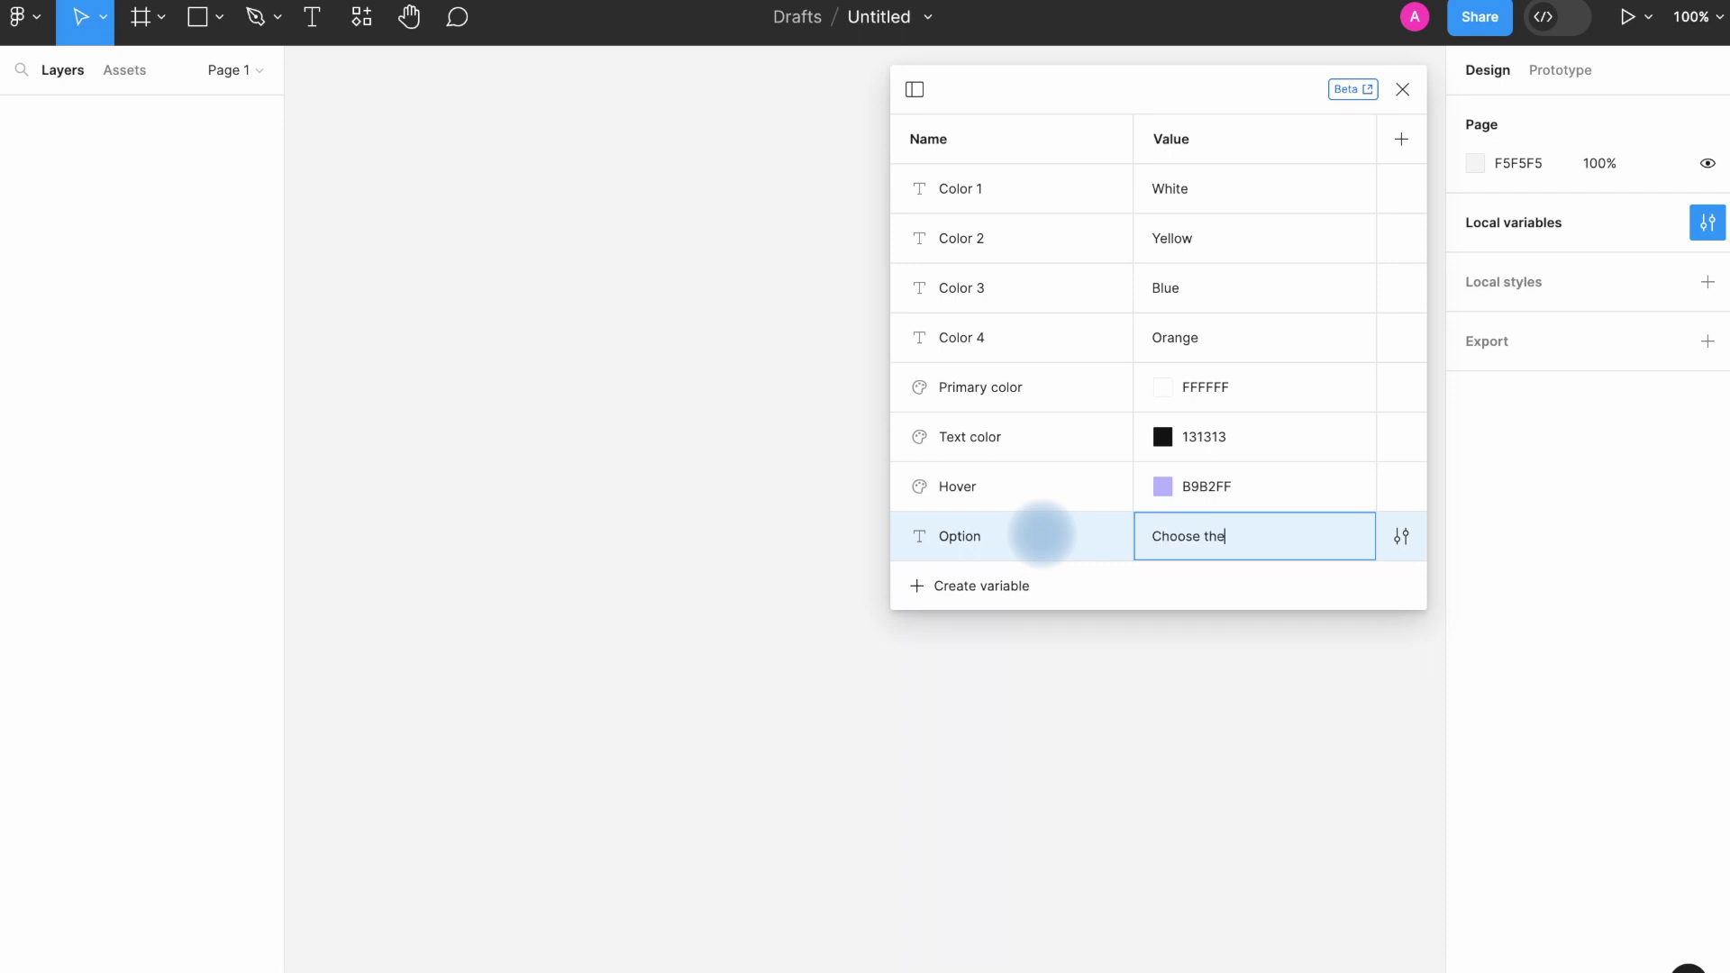
pyautogui.write(' best color')
pyautogui.click(1064, 191)
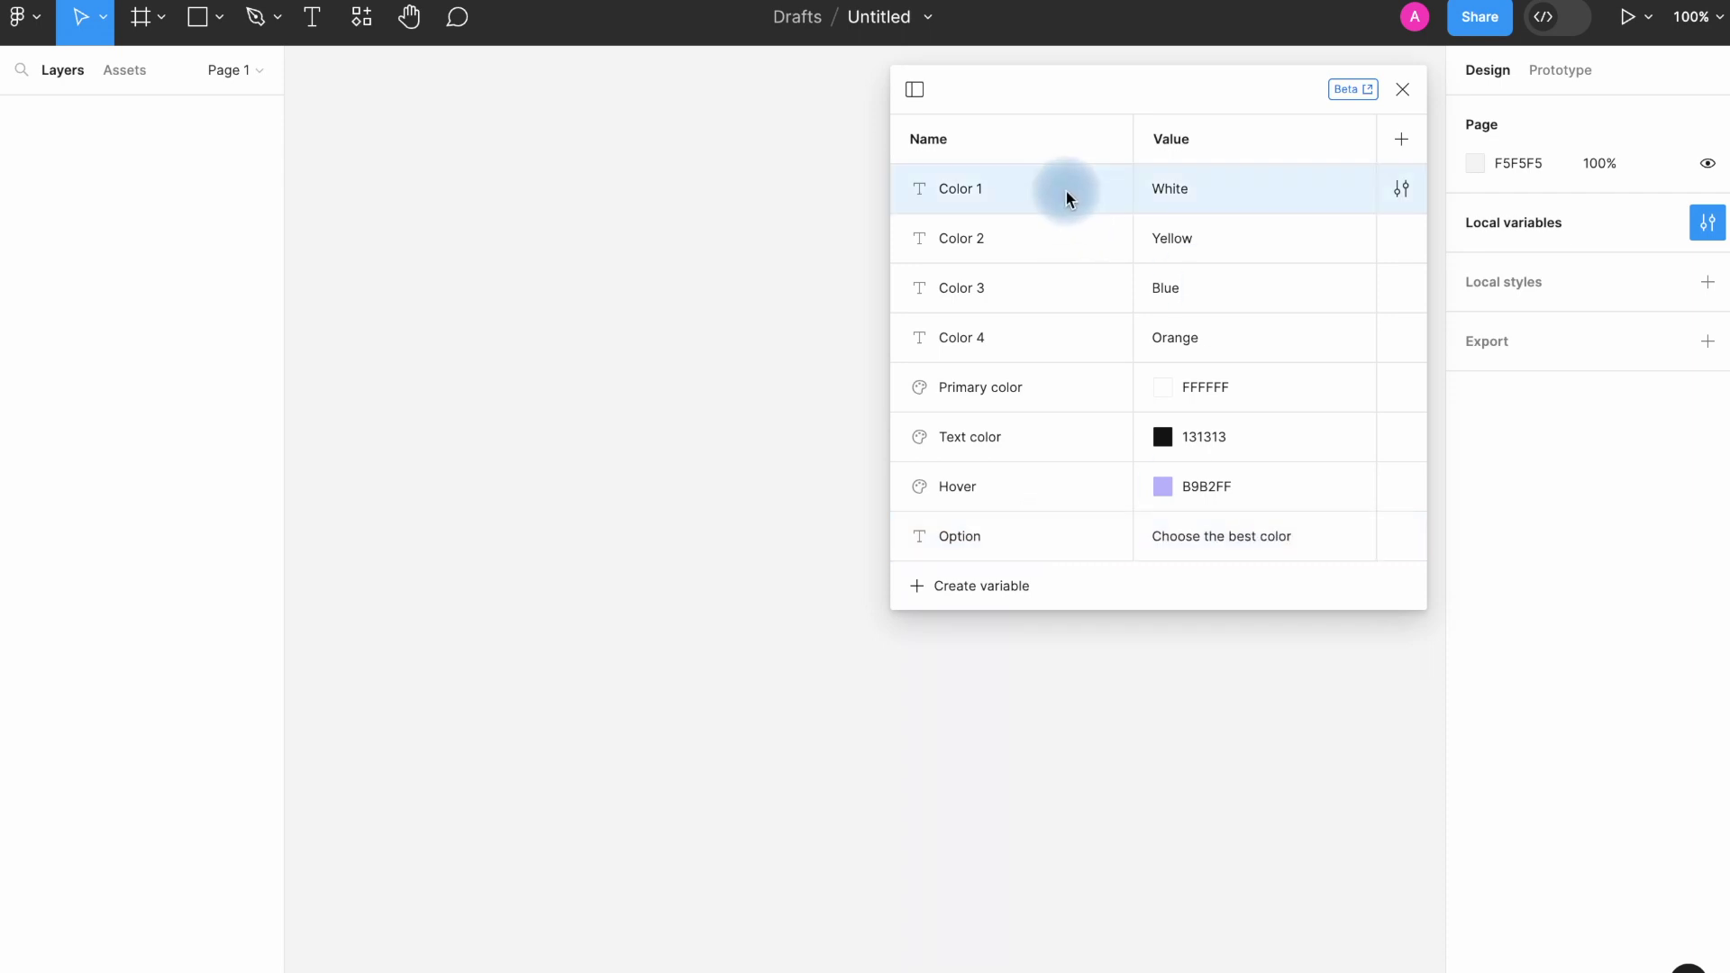
# Group Color 1 through Color 4 into a group named Variants.
pyautogui.moveTo(1067, 191); pyautogui.dragTo(1058, 337)
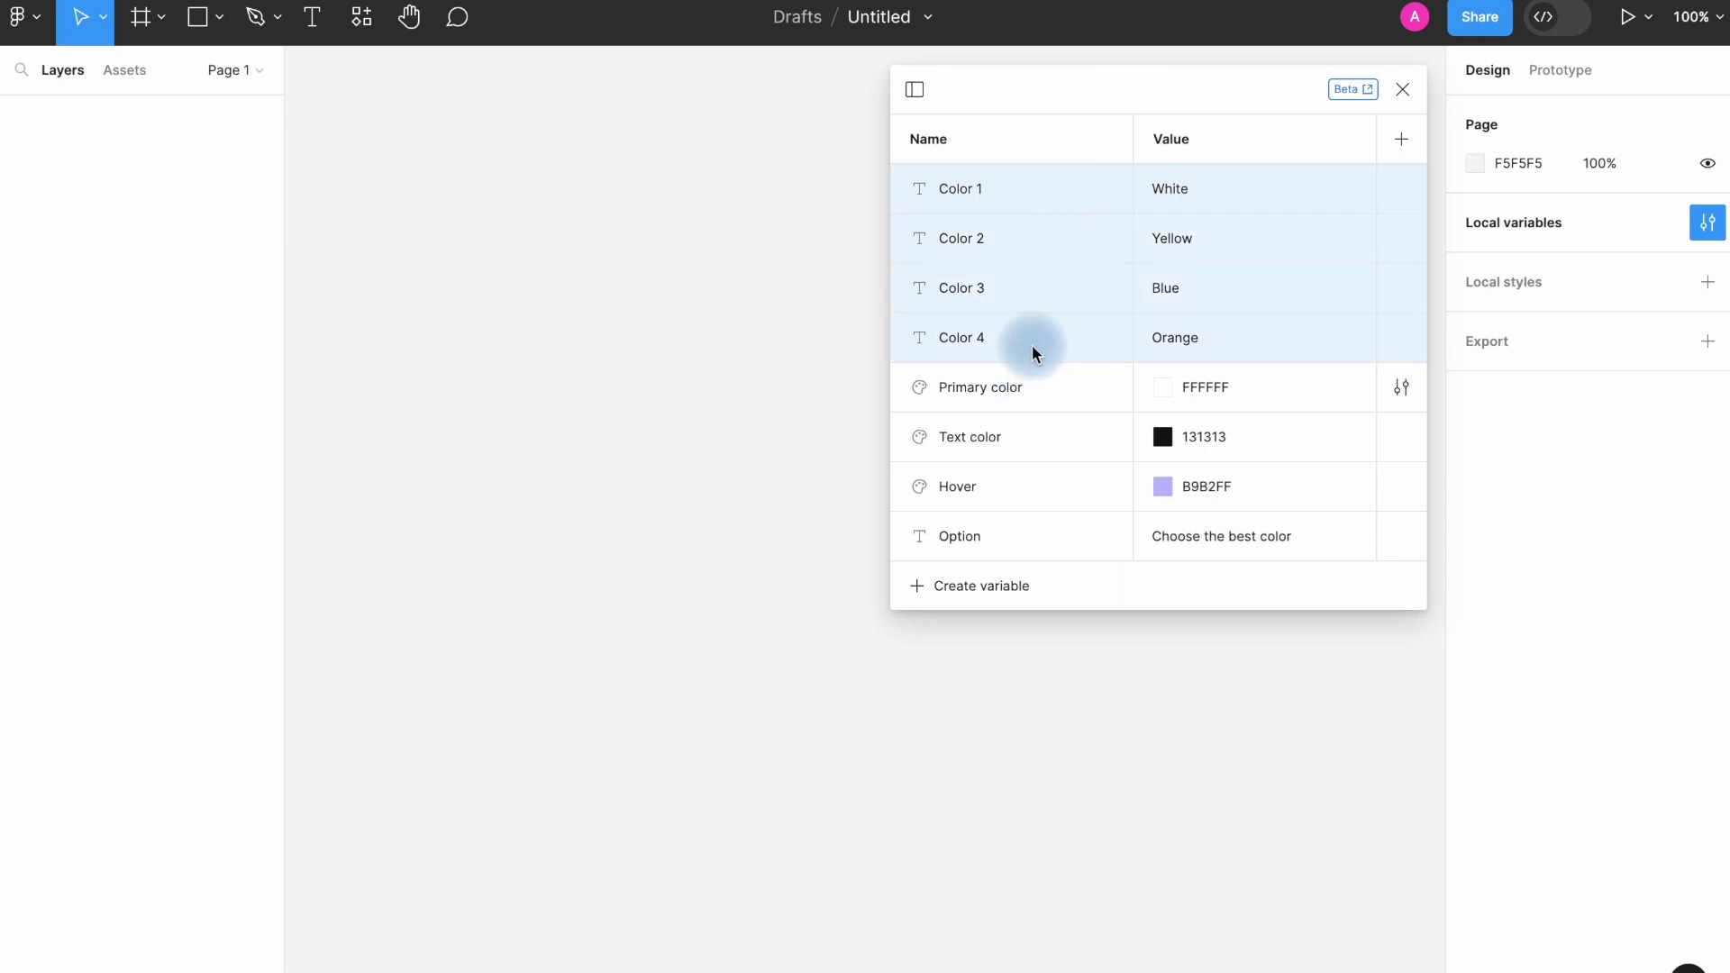
pyautogui.rightClick(1039, 311)
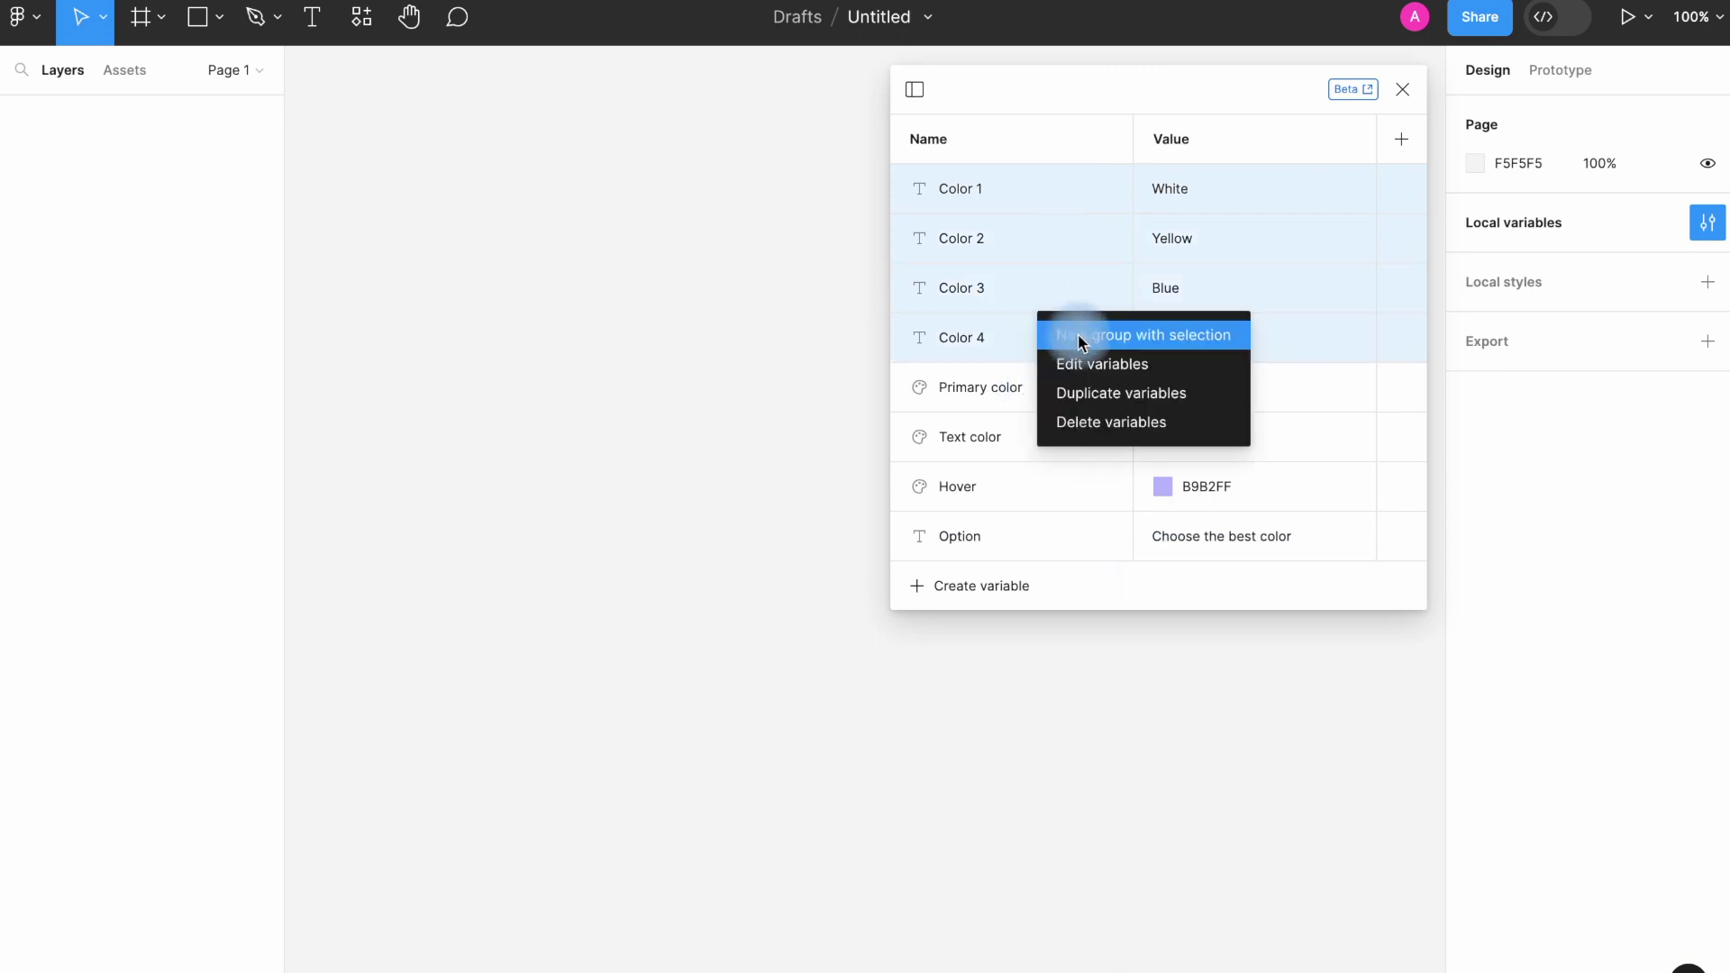
pyautogui.click(1172, 335)
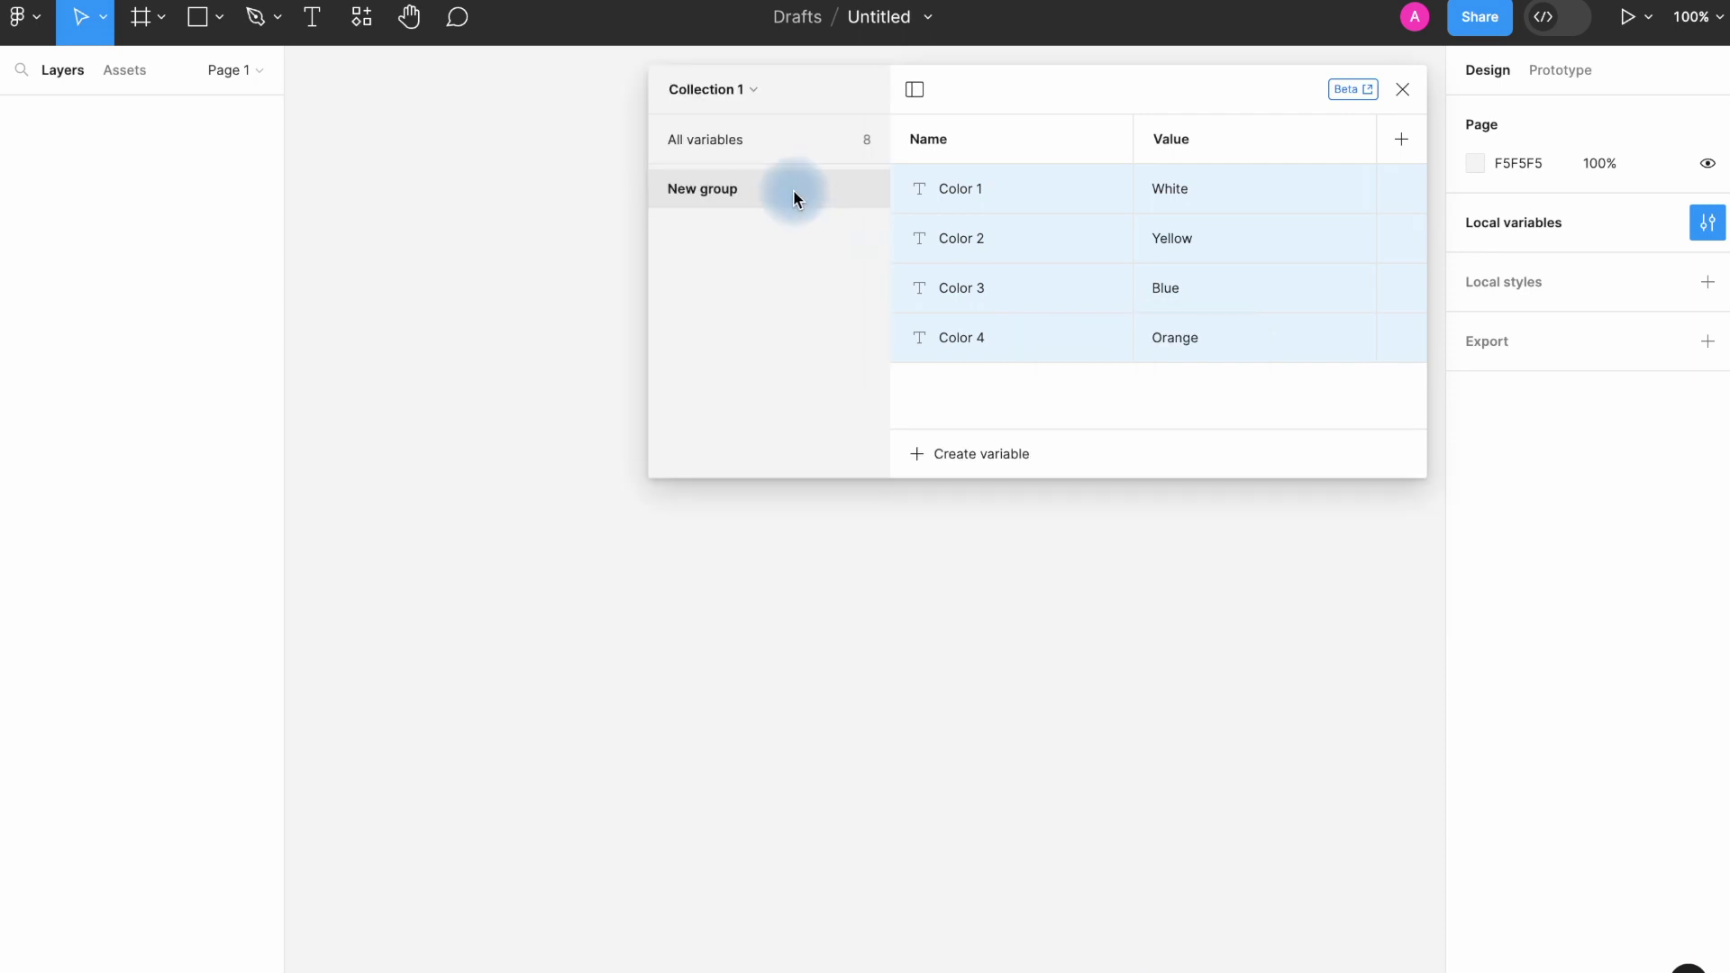
pyautogui.doubleClick(742, 188)
pyautogui.write('Variants')
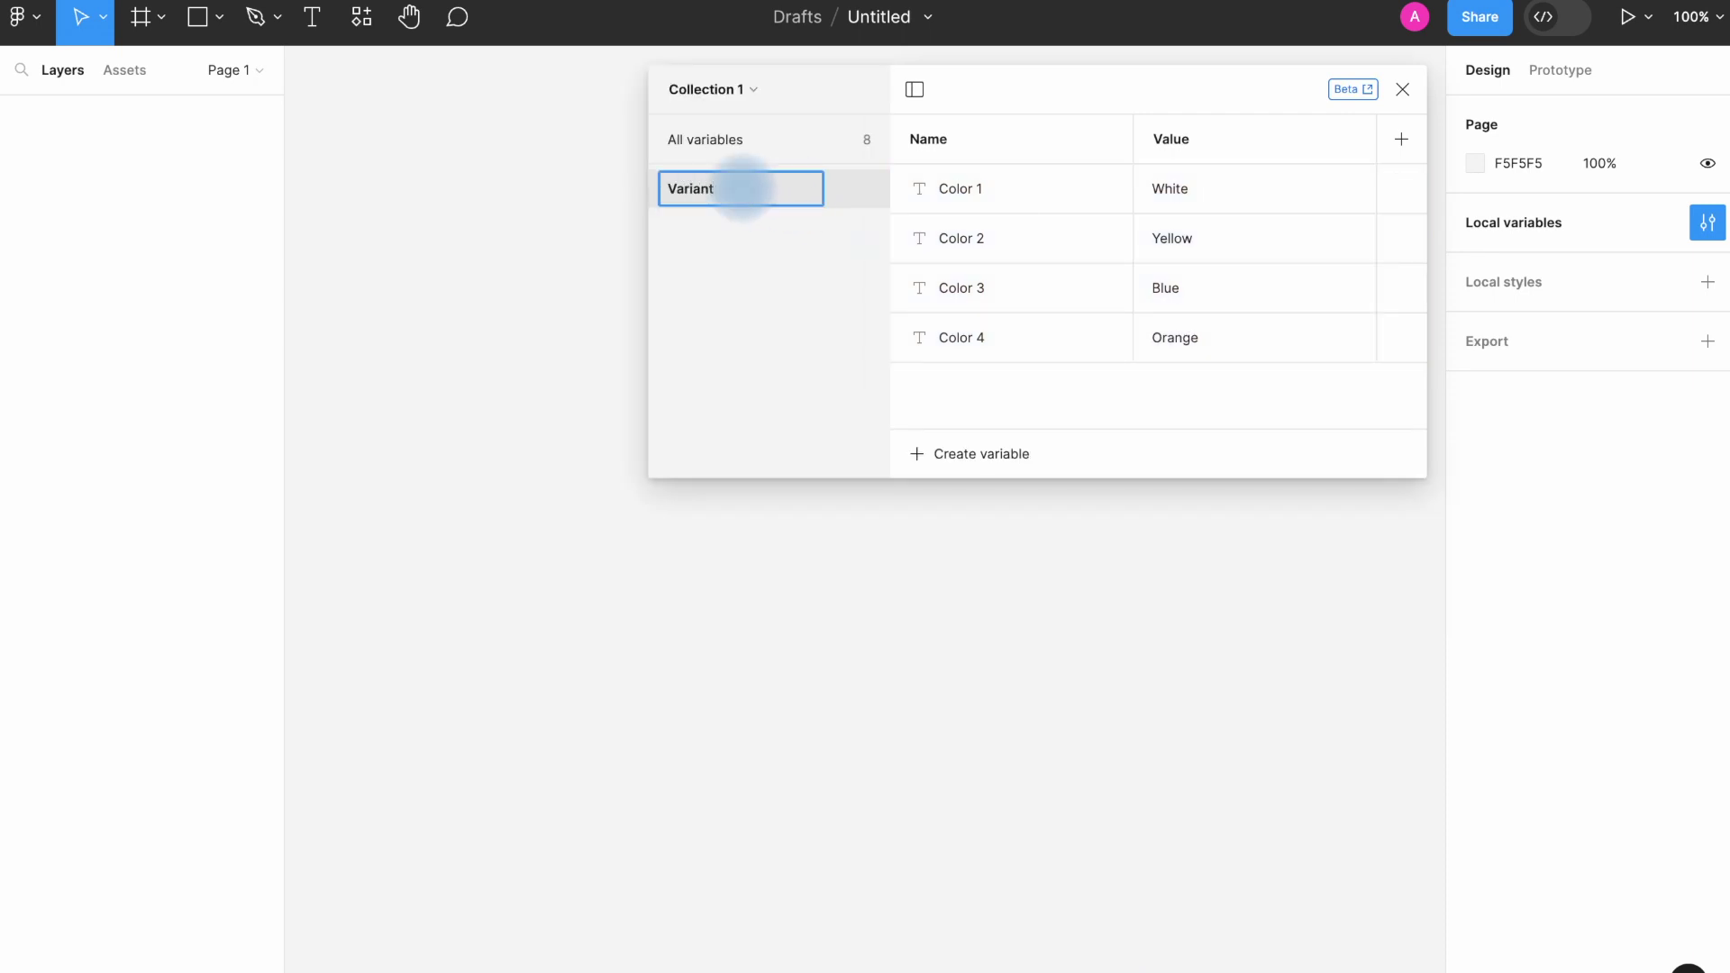
pyautogui.press('Return')
pyautogui.click(721, 142)
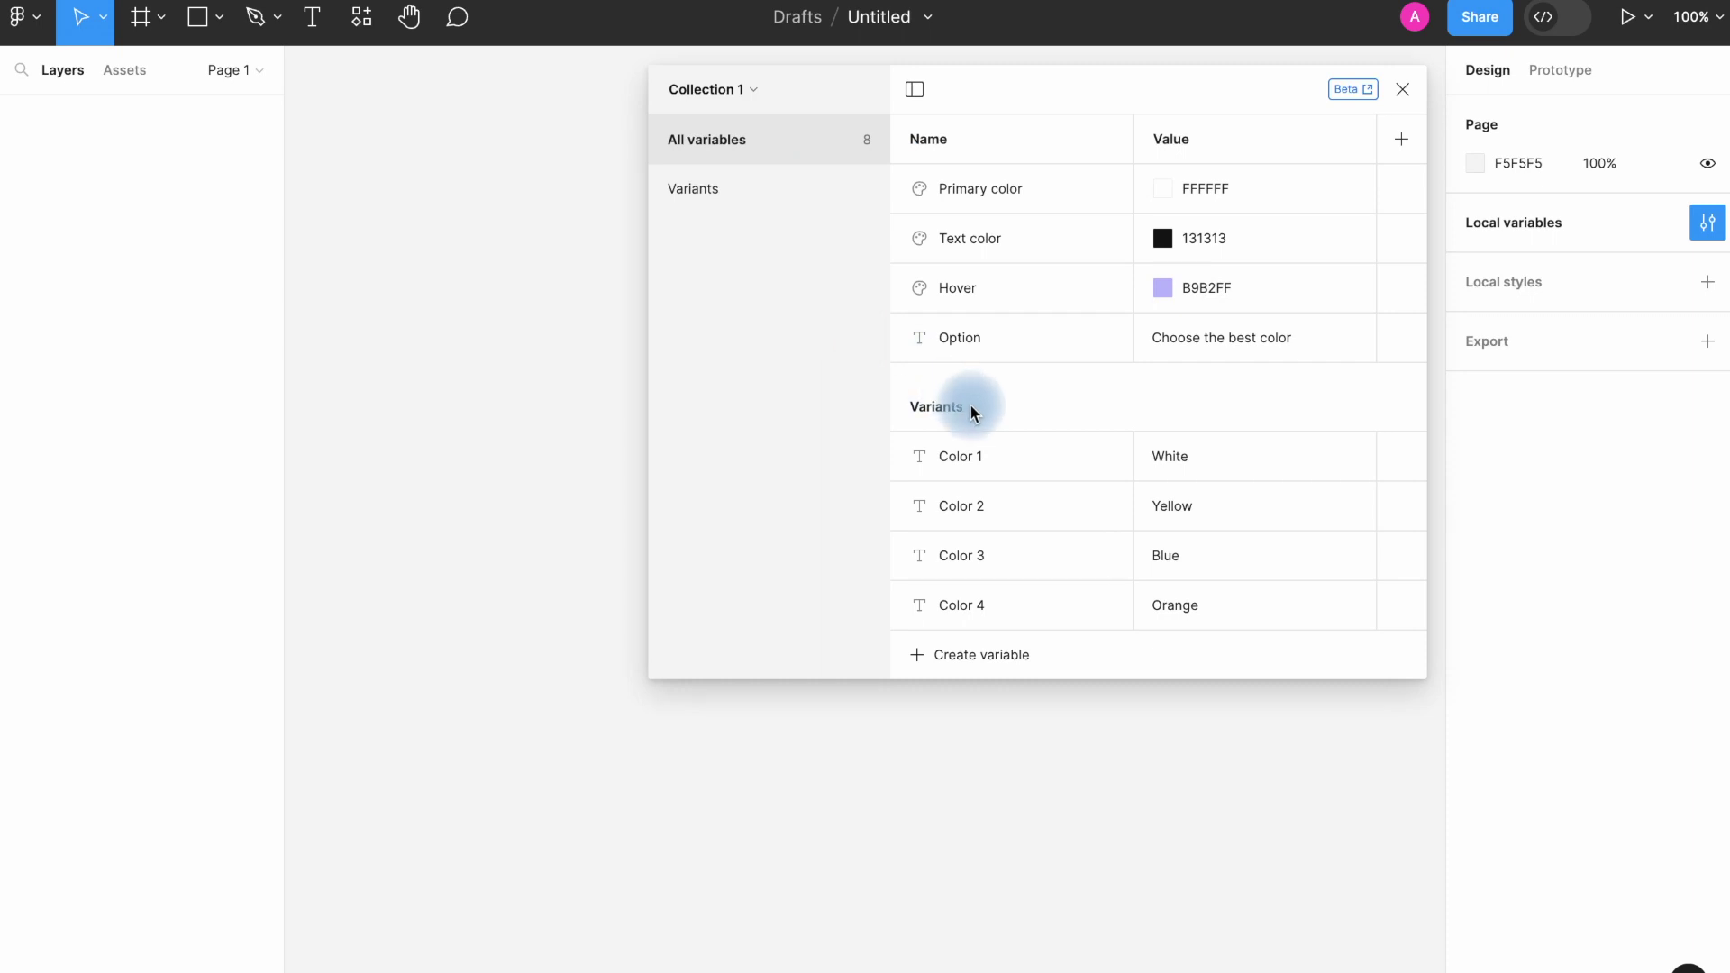
# Group Primary color, Text color and Hover into a group named Colors.
pyautogui.click(1033, 188)
pyautogui.keyDown('shift'); pyautogui.click(1026, 240); pyautogui.keyUp('shift')
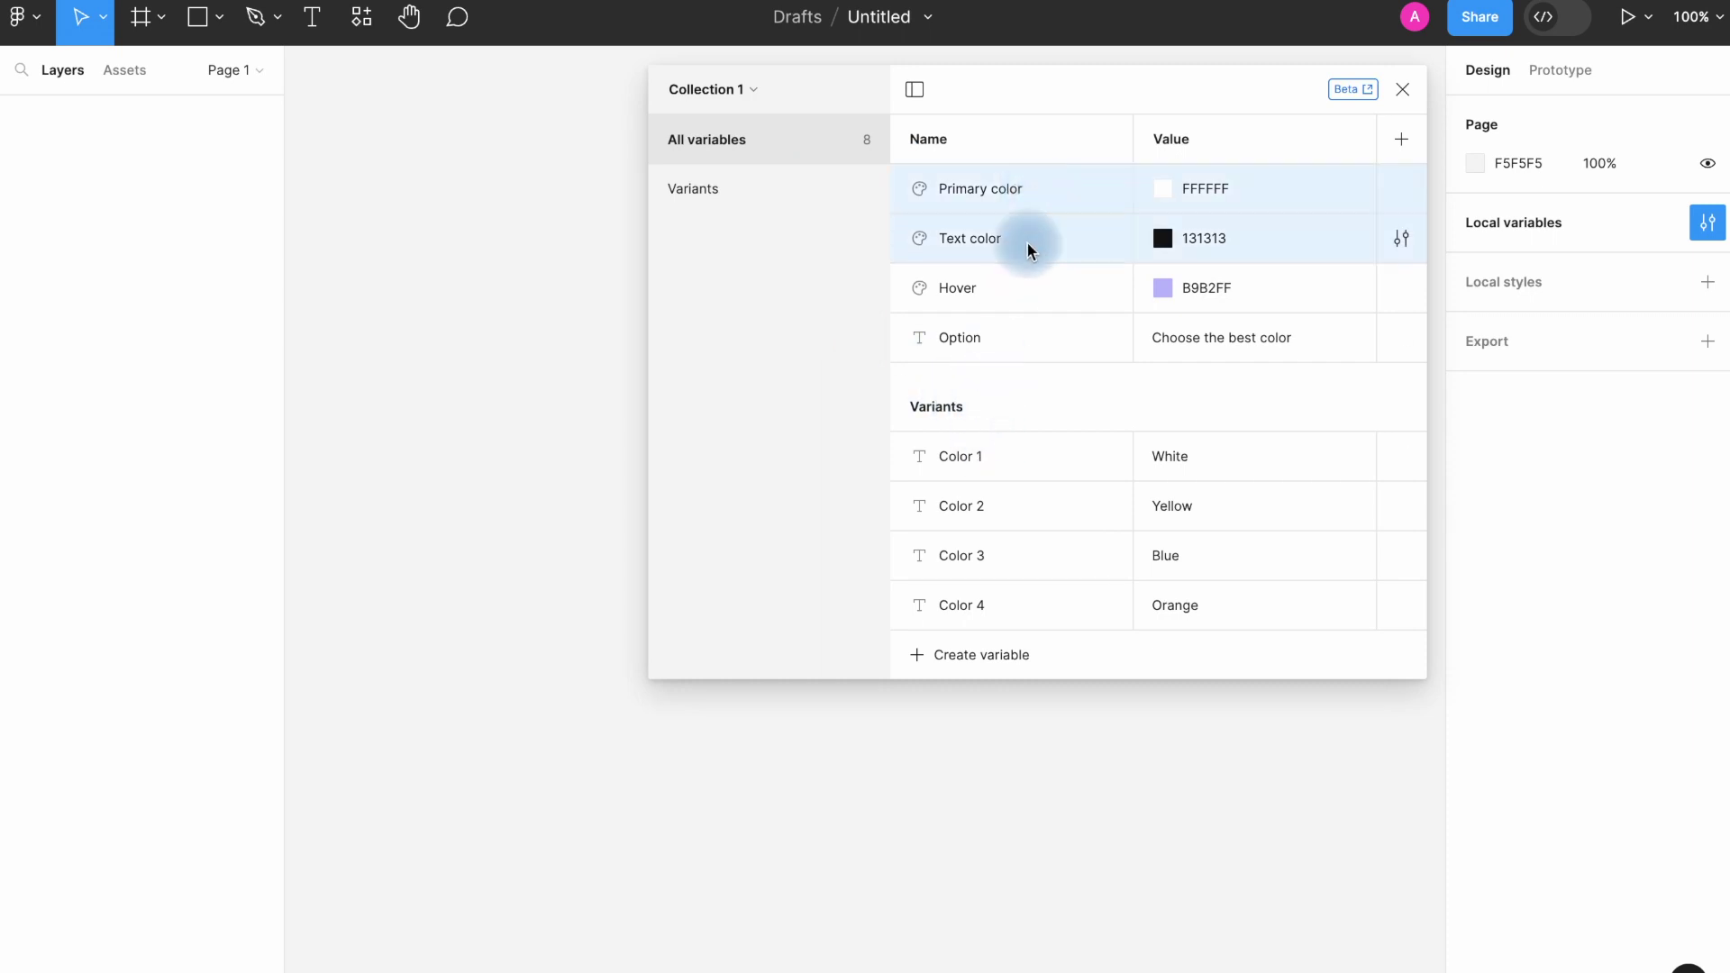
pyautogui.keyDown('shift'); pyautogui.click(1018, 283); pyautogui.keyUp('shift')
pyautogui.rightClick(1019, 283)
pyautogui.click(1055, 299)
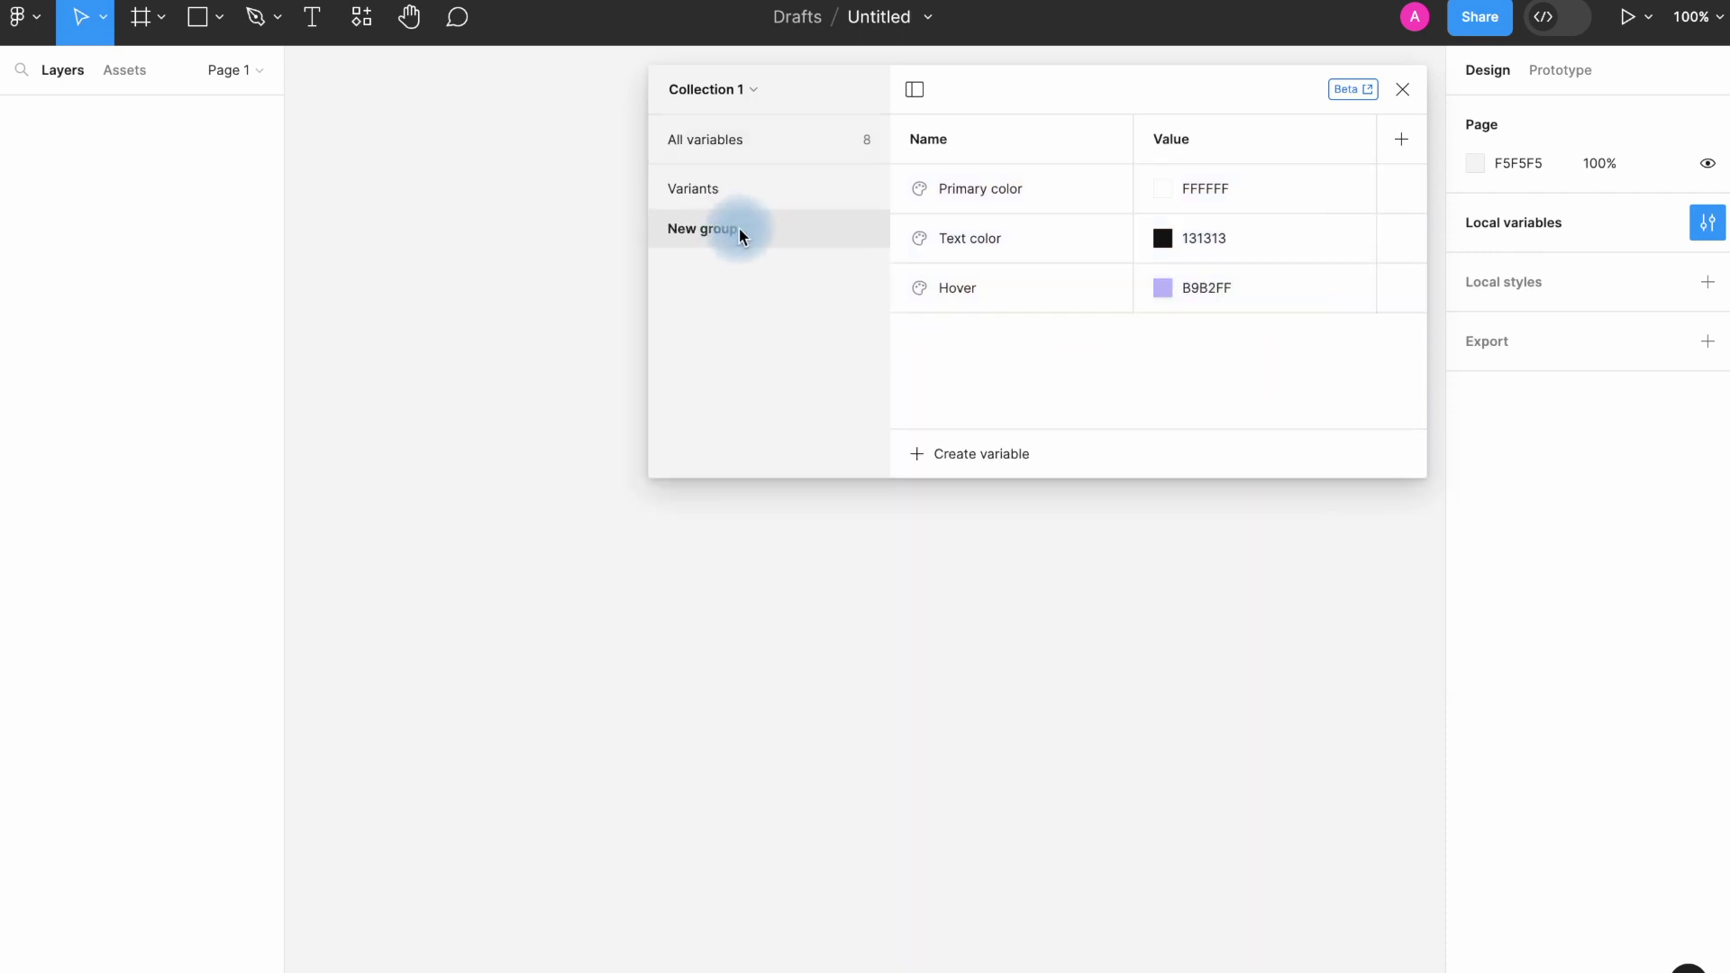
pyautogui.doubleClick(741, 232)
pyautogui.write('Colors')
pyautogui.press('Return')
pyautogui.click(713, 139)
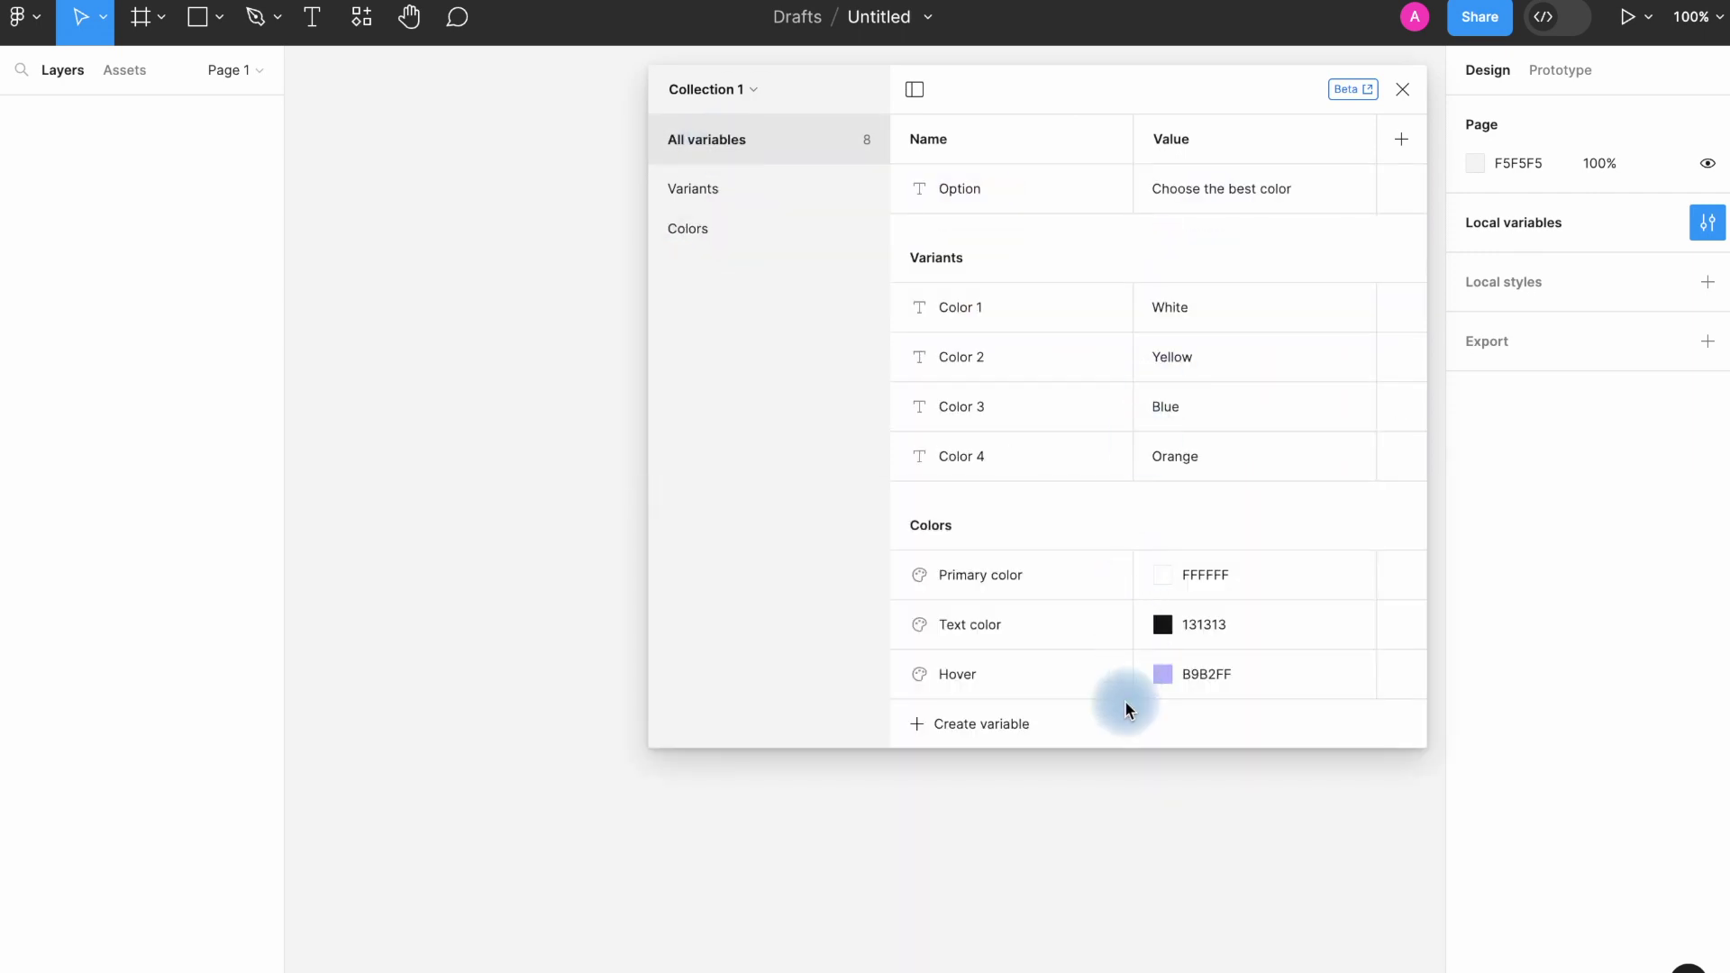
# Put the Option variable into its own group and rename that group.
pyautogui.rightClick(1097, 192)
pyautogui.click(1123, 213)
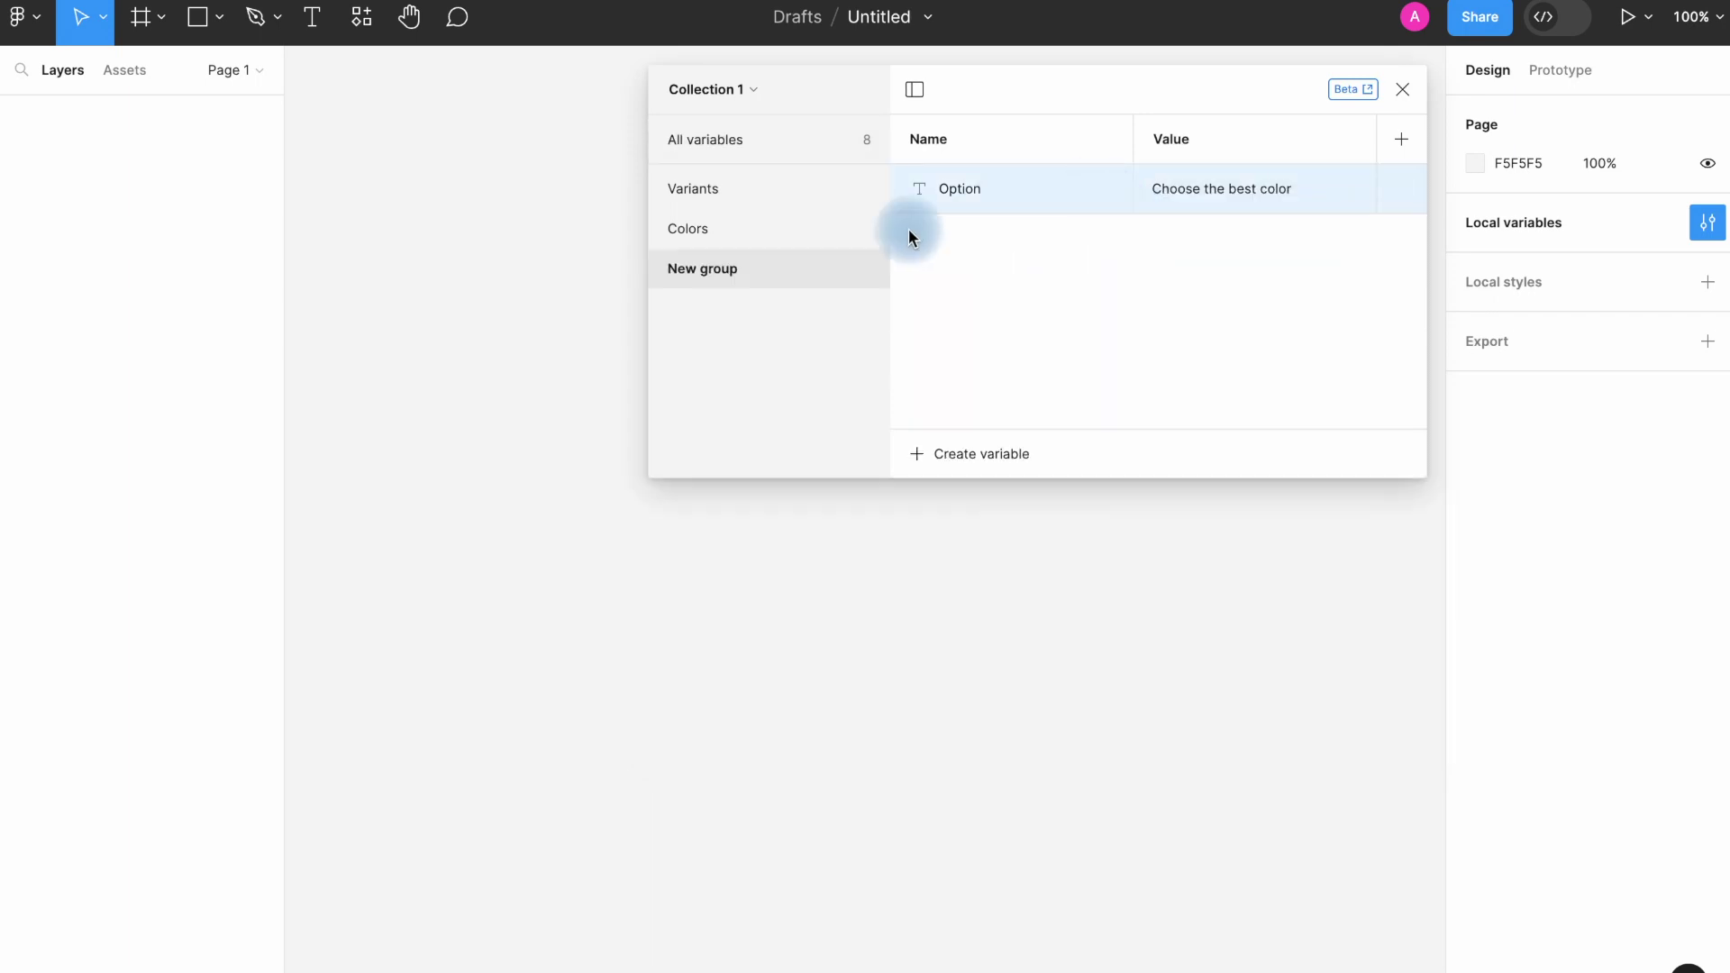
pyautogui.doubleClick(733, 267)
pyautogui.press('BackSpace')
pyautogui.write('Opt')
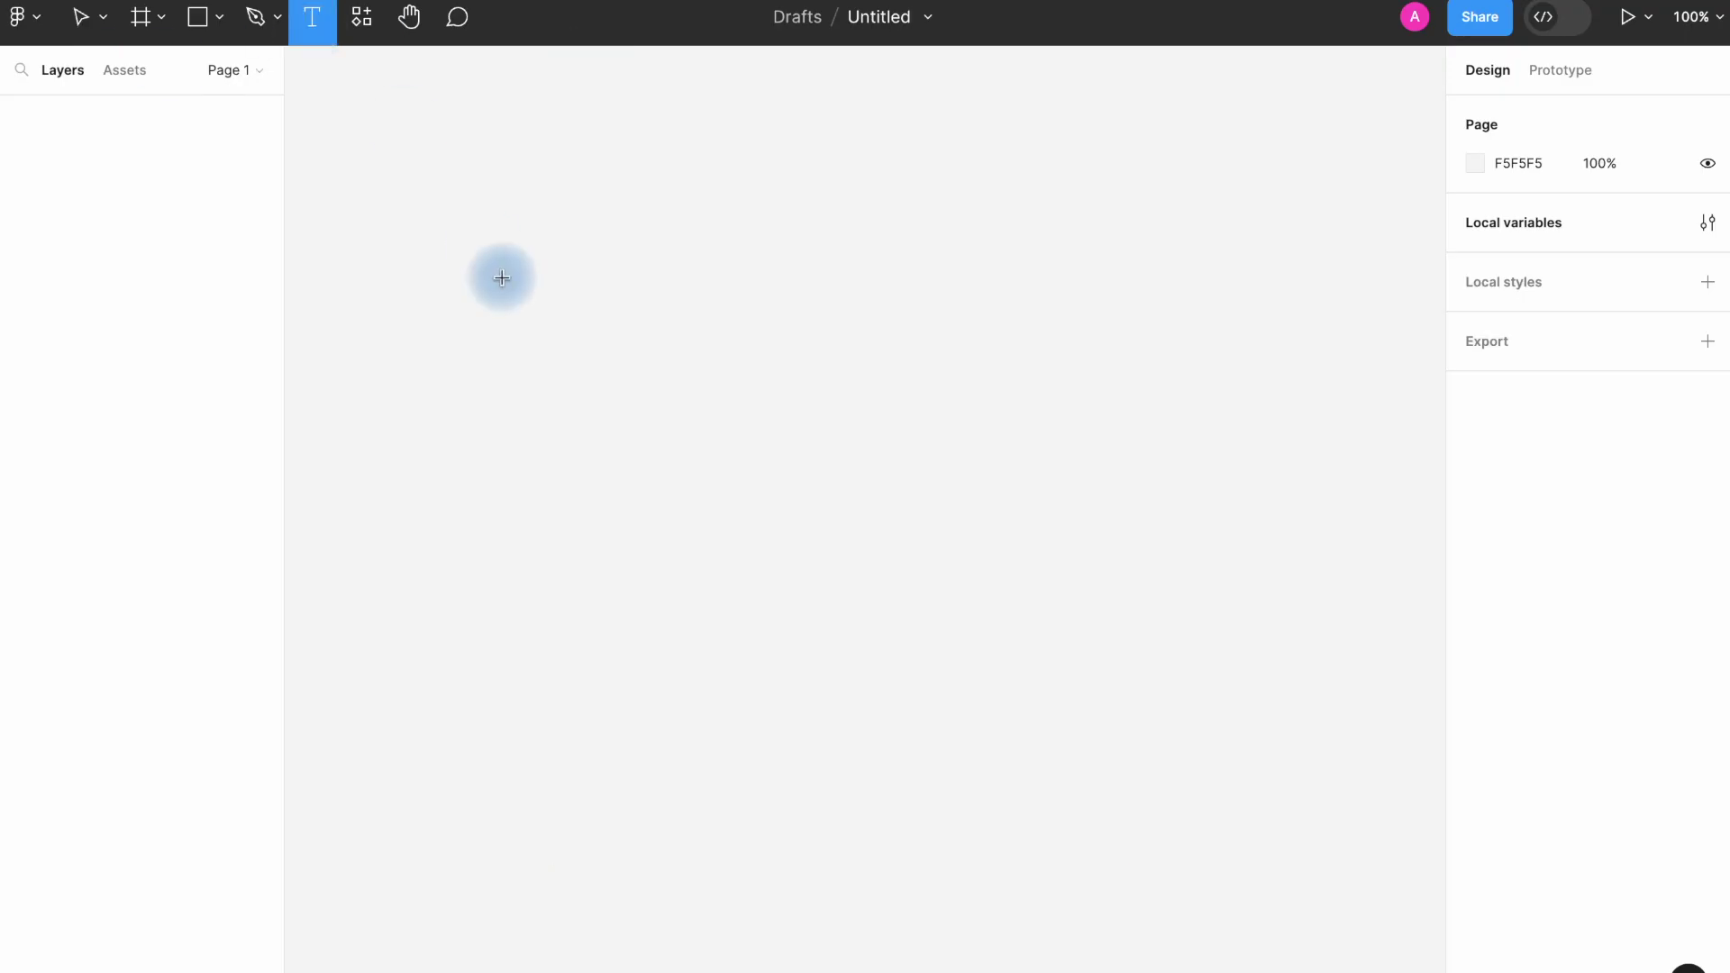
# Place a text layer reading 'Button' on the canvas in Regular weight.
pyautogui.click(531, 329)
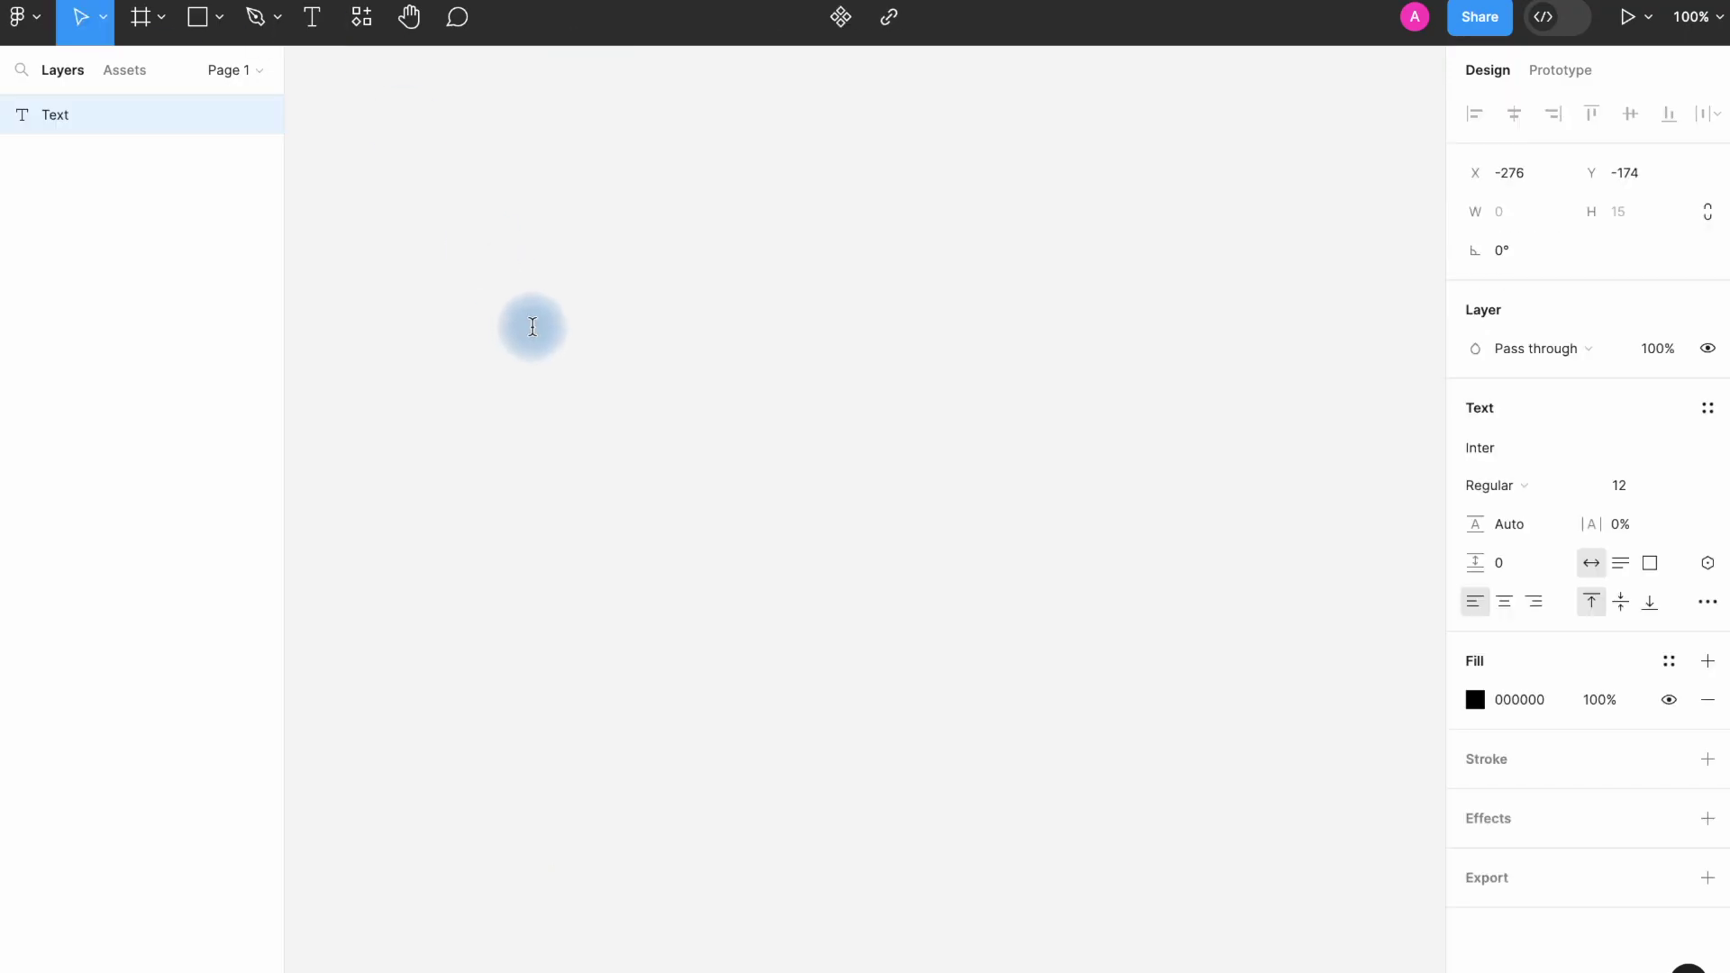
pyautogui.write('Button')
pyautogui.click(1560, 481)
pyautogui.click(1560, 482)
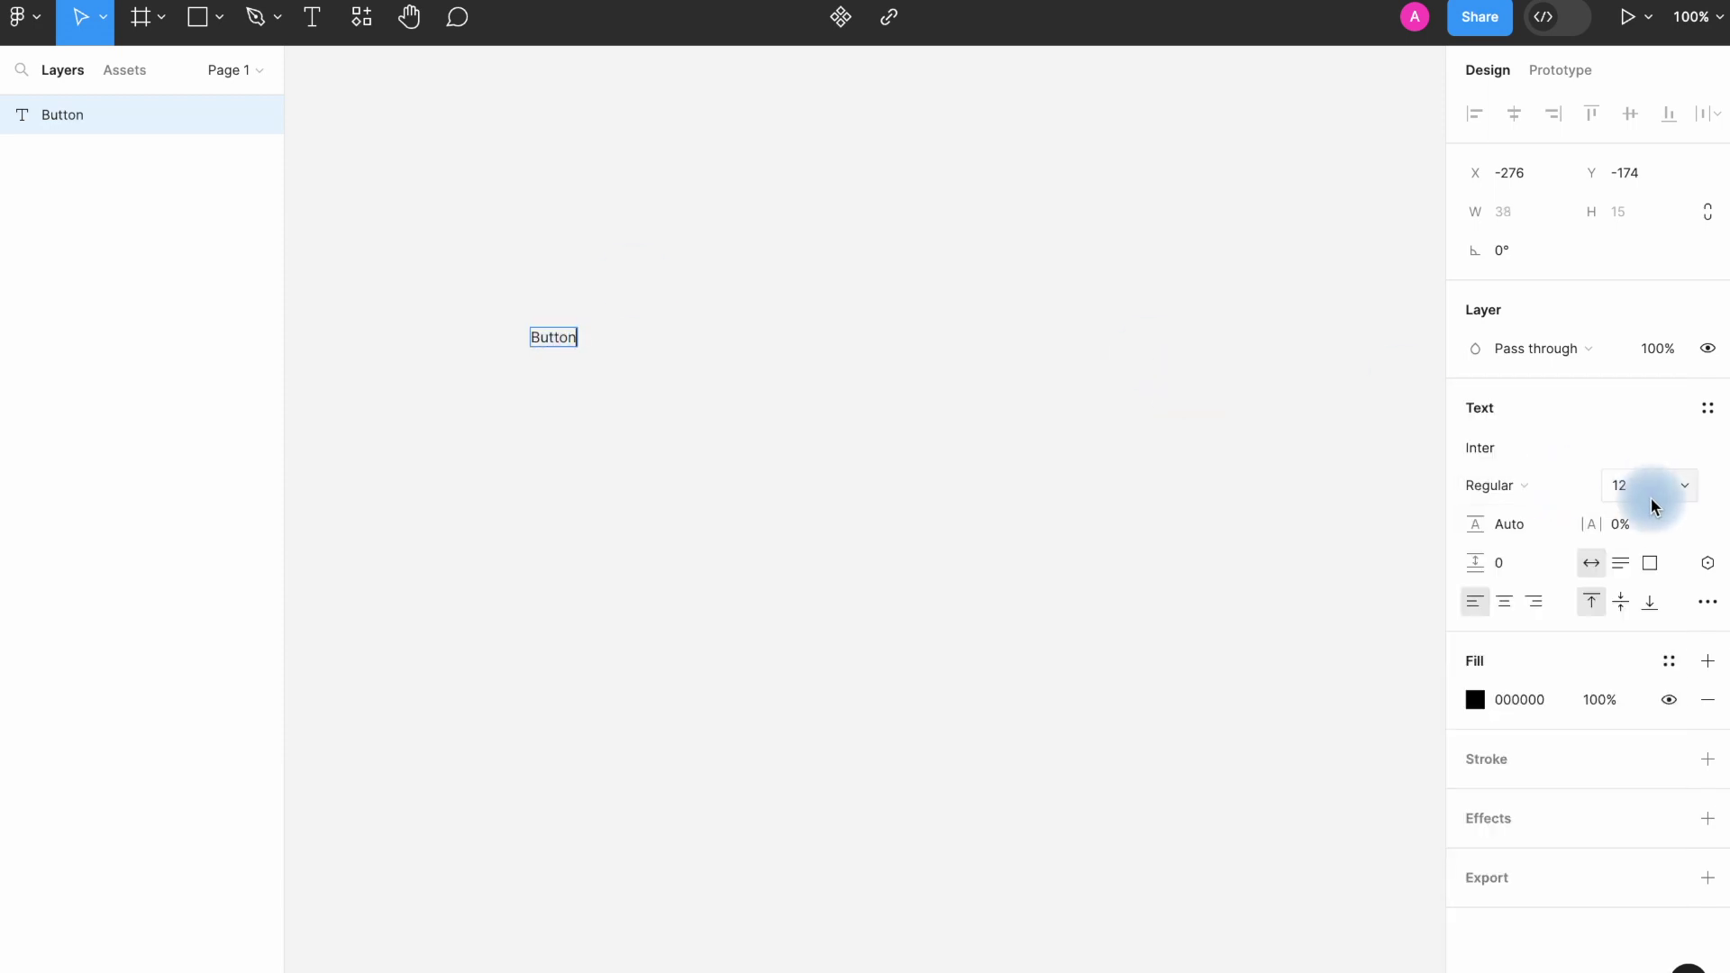
pyautogui.click(1654, 505)
pyautogui.doubleClick(553, 338)
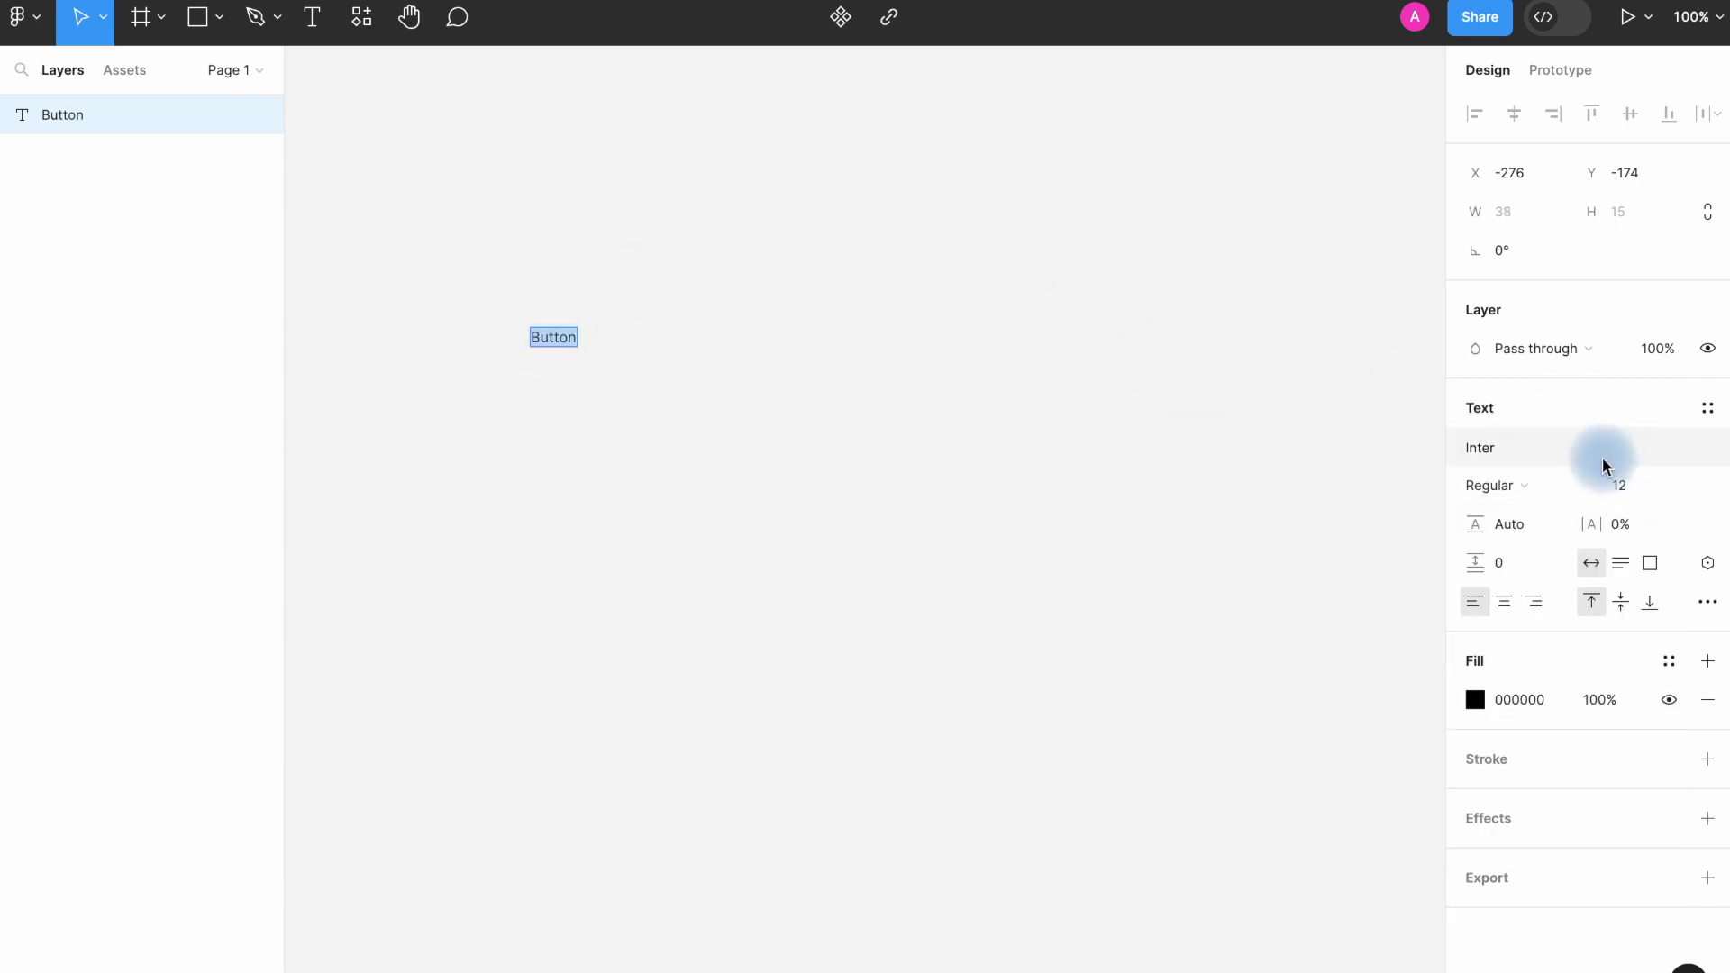
pyautogui.click(1645, 487)
# Set the Button text to size 20 and wrap it in an auto-layout frame.
pyautogui.write('20')
pyautogui.press('Return')
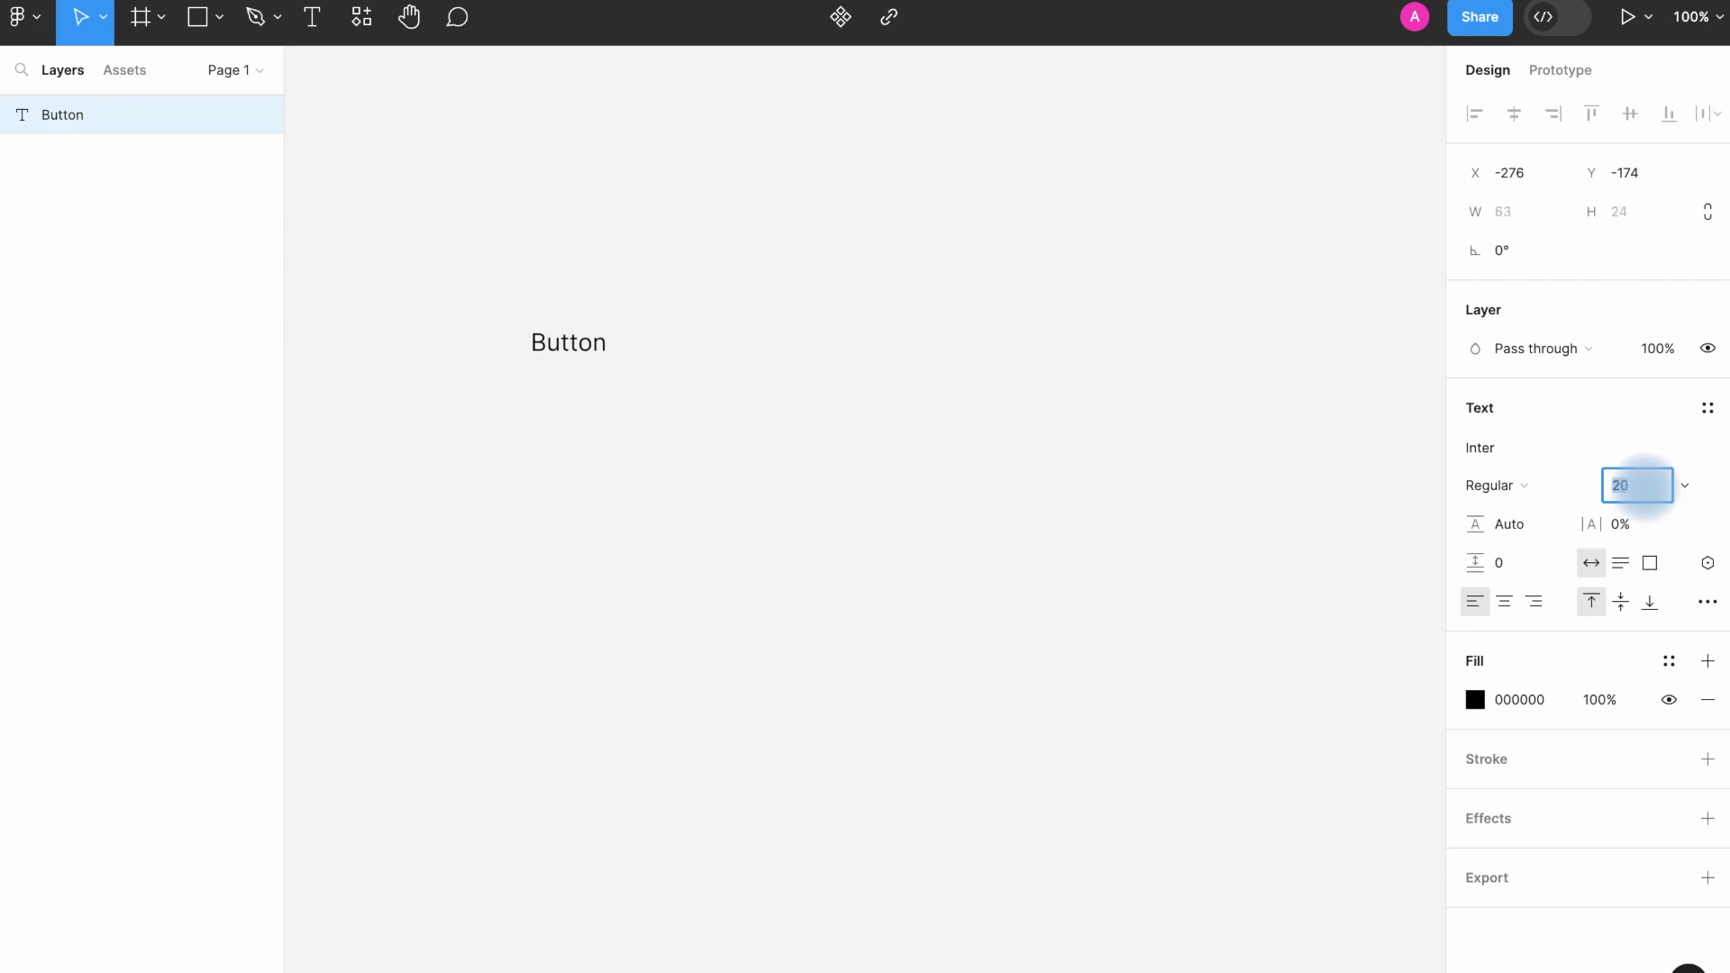
pyautogui.press('Escape')
pyautogui.hotkey('shift', 'a')
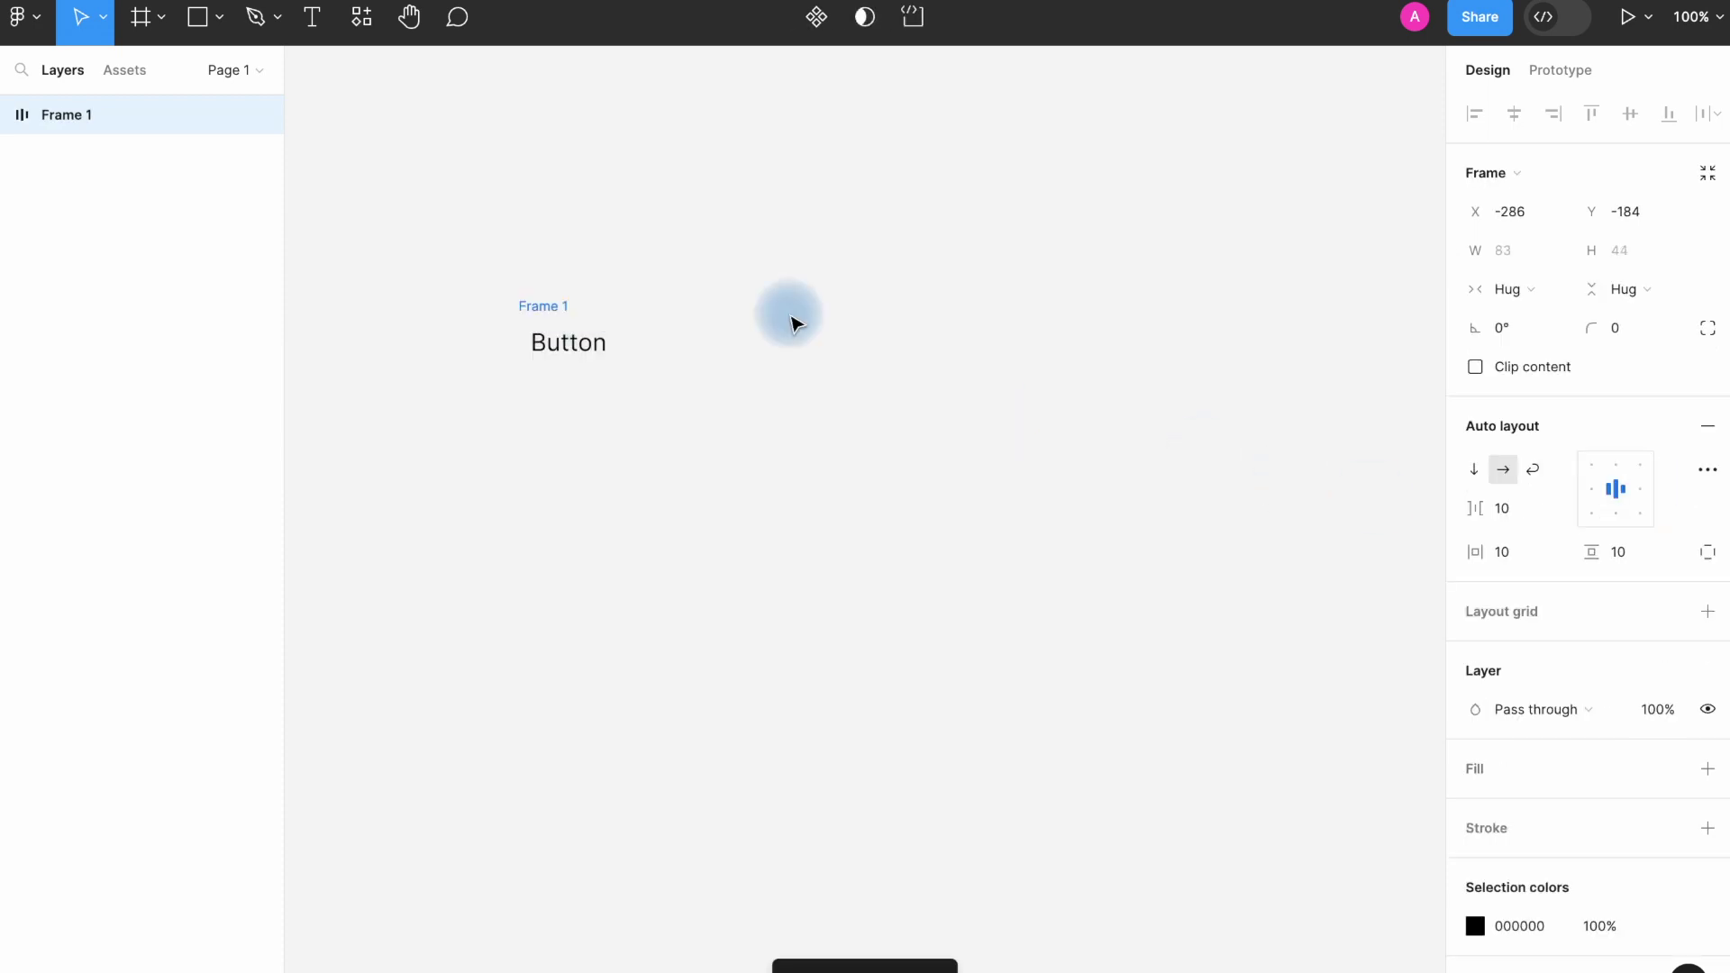
pyautogui.moveTo(564, 317); pyautogui.dragTo(571, 341)
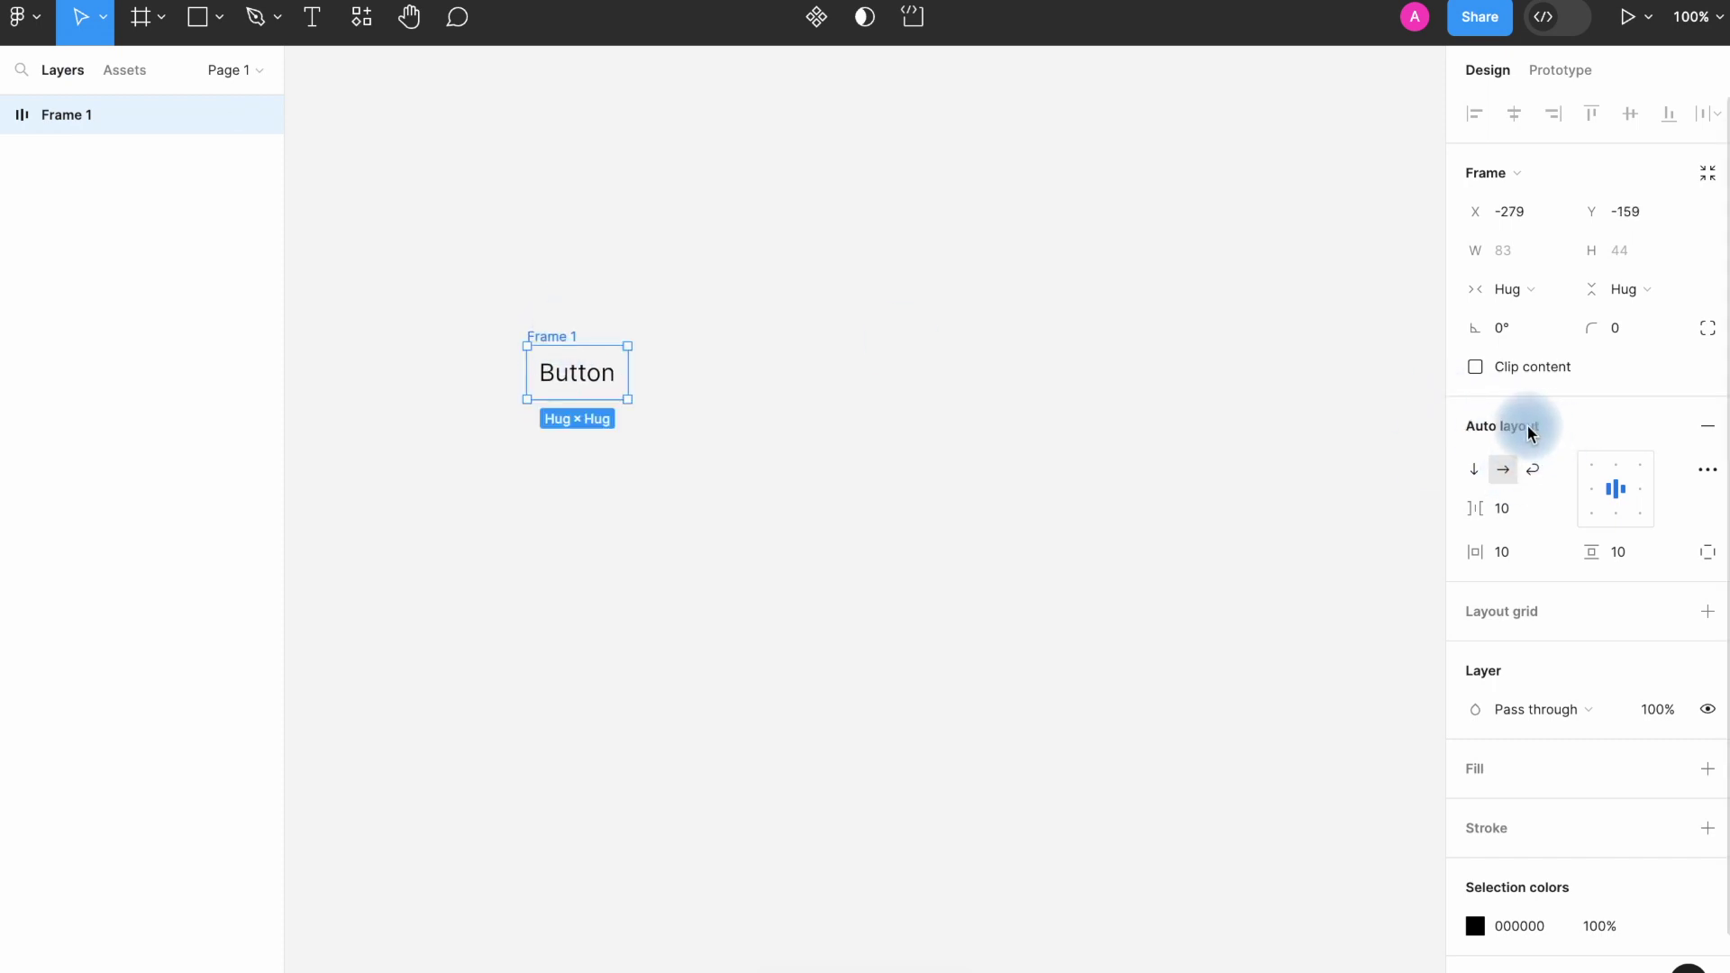
# Fill Frame 1 with the Primary color style, give it corner radius 9, and left-align the label.
pyautogui.click(1708, 769)
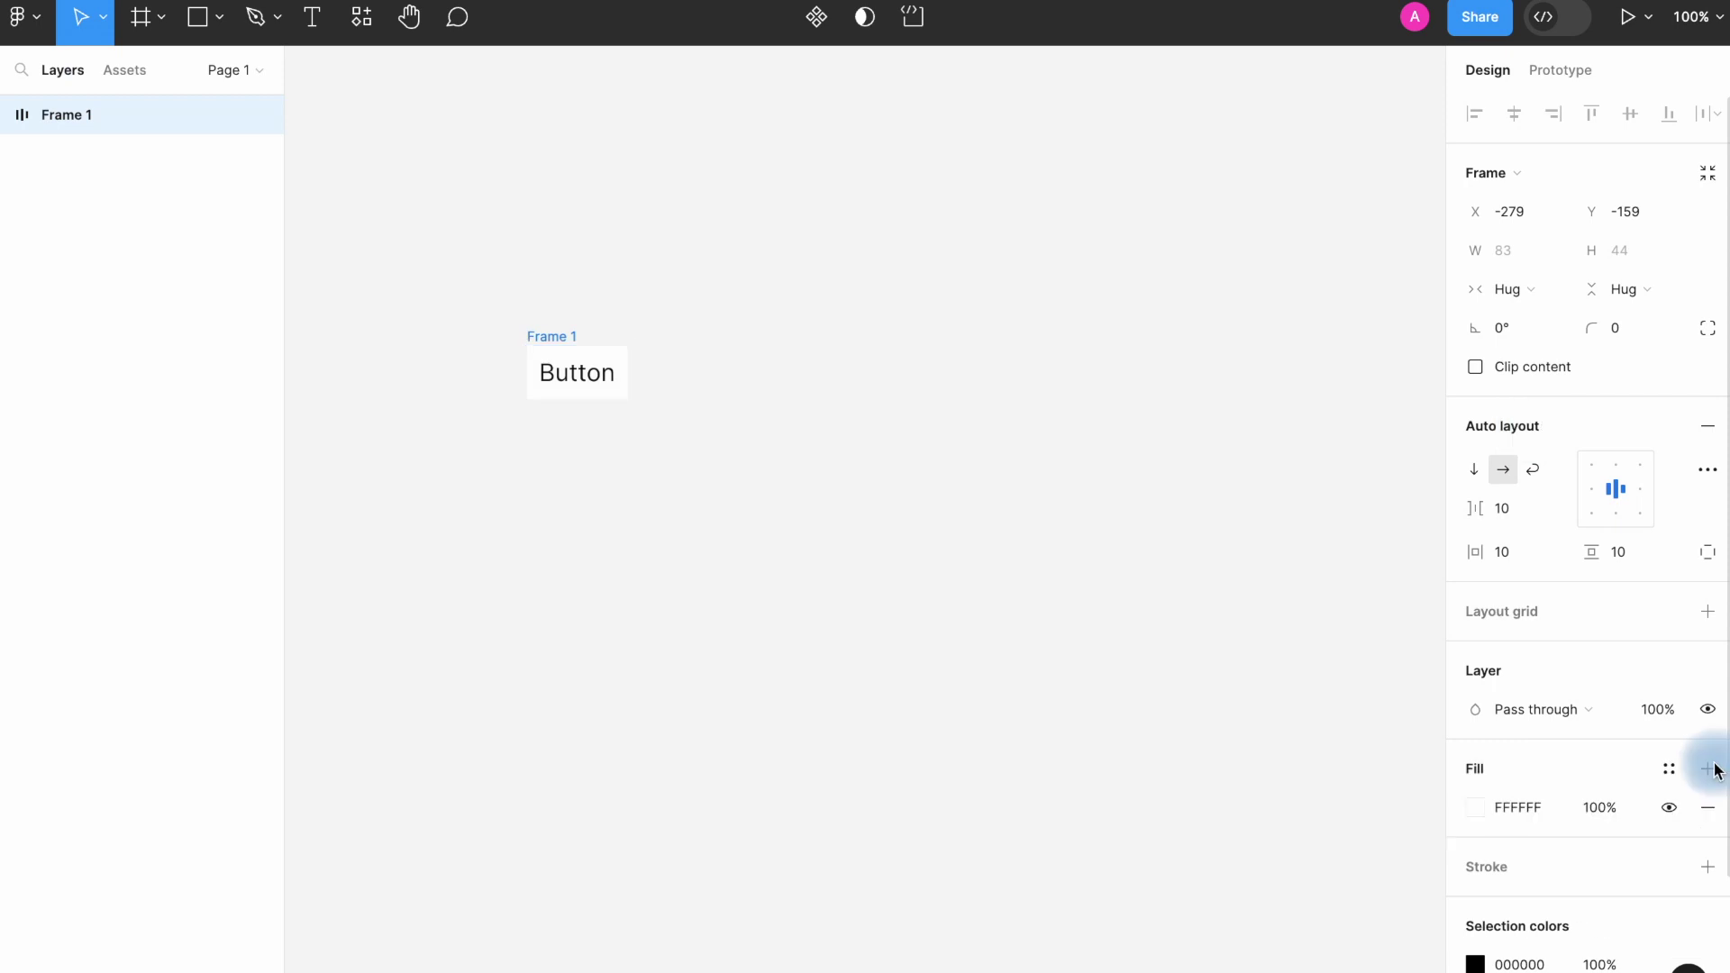
pyautogui.click(1669, 769)
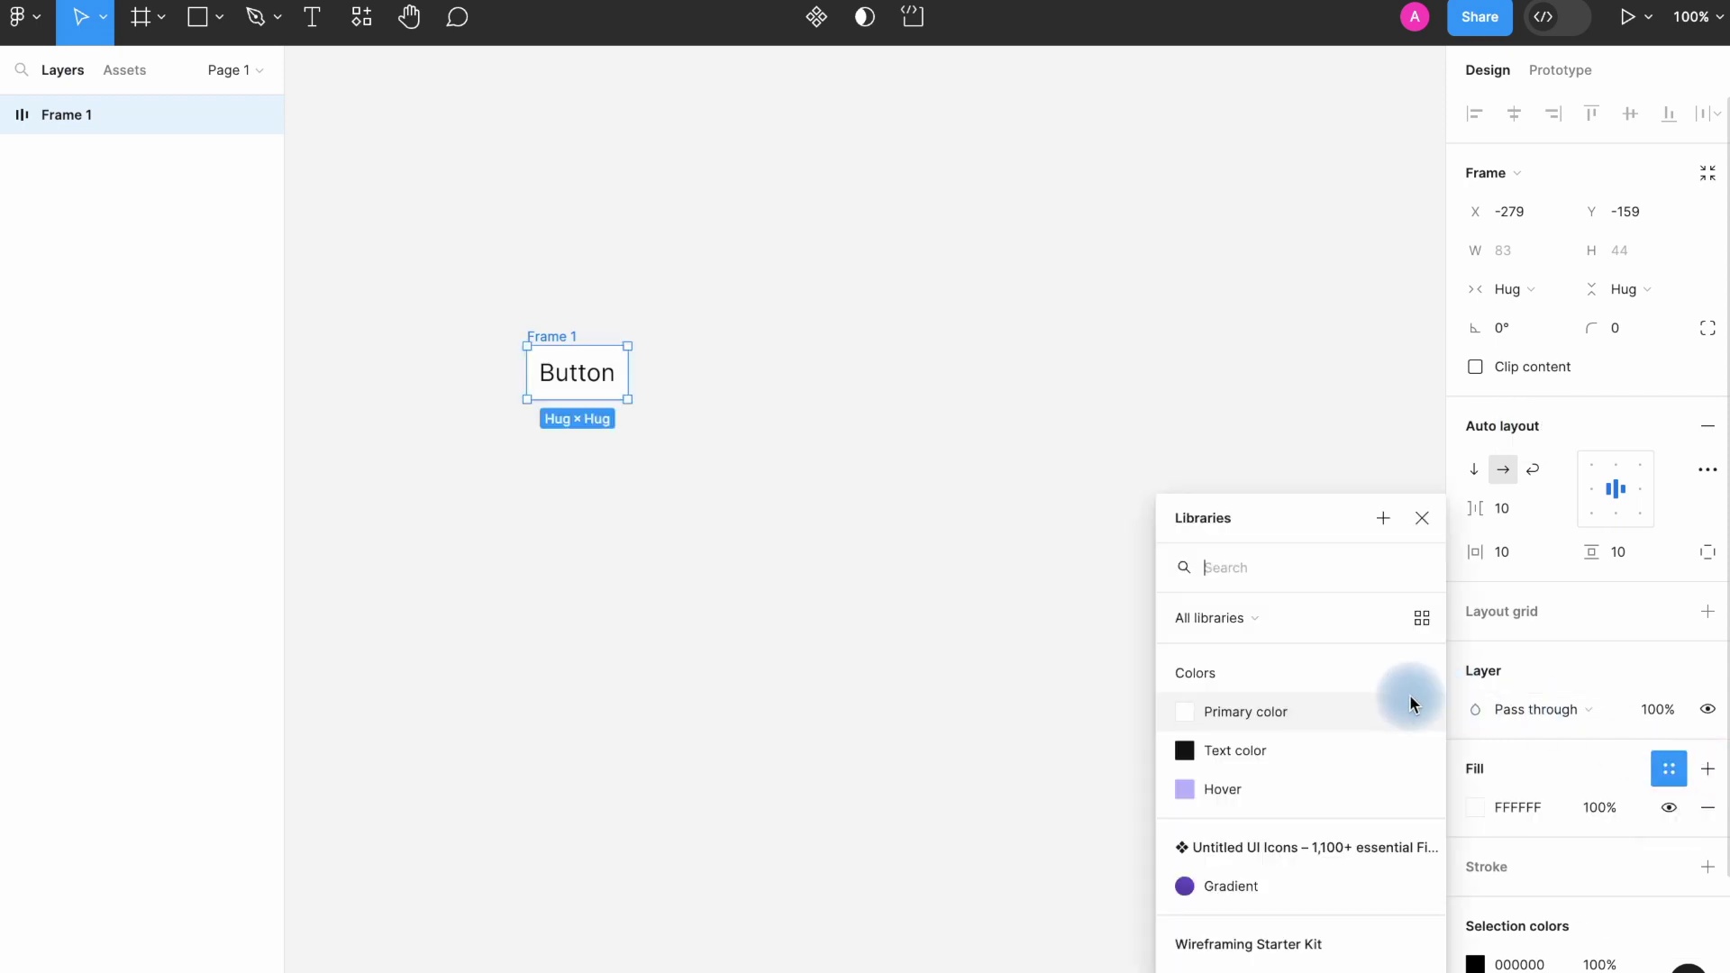
pyautogui.click(1371, 710)
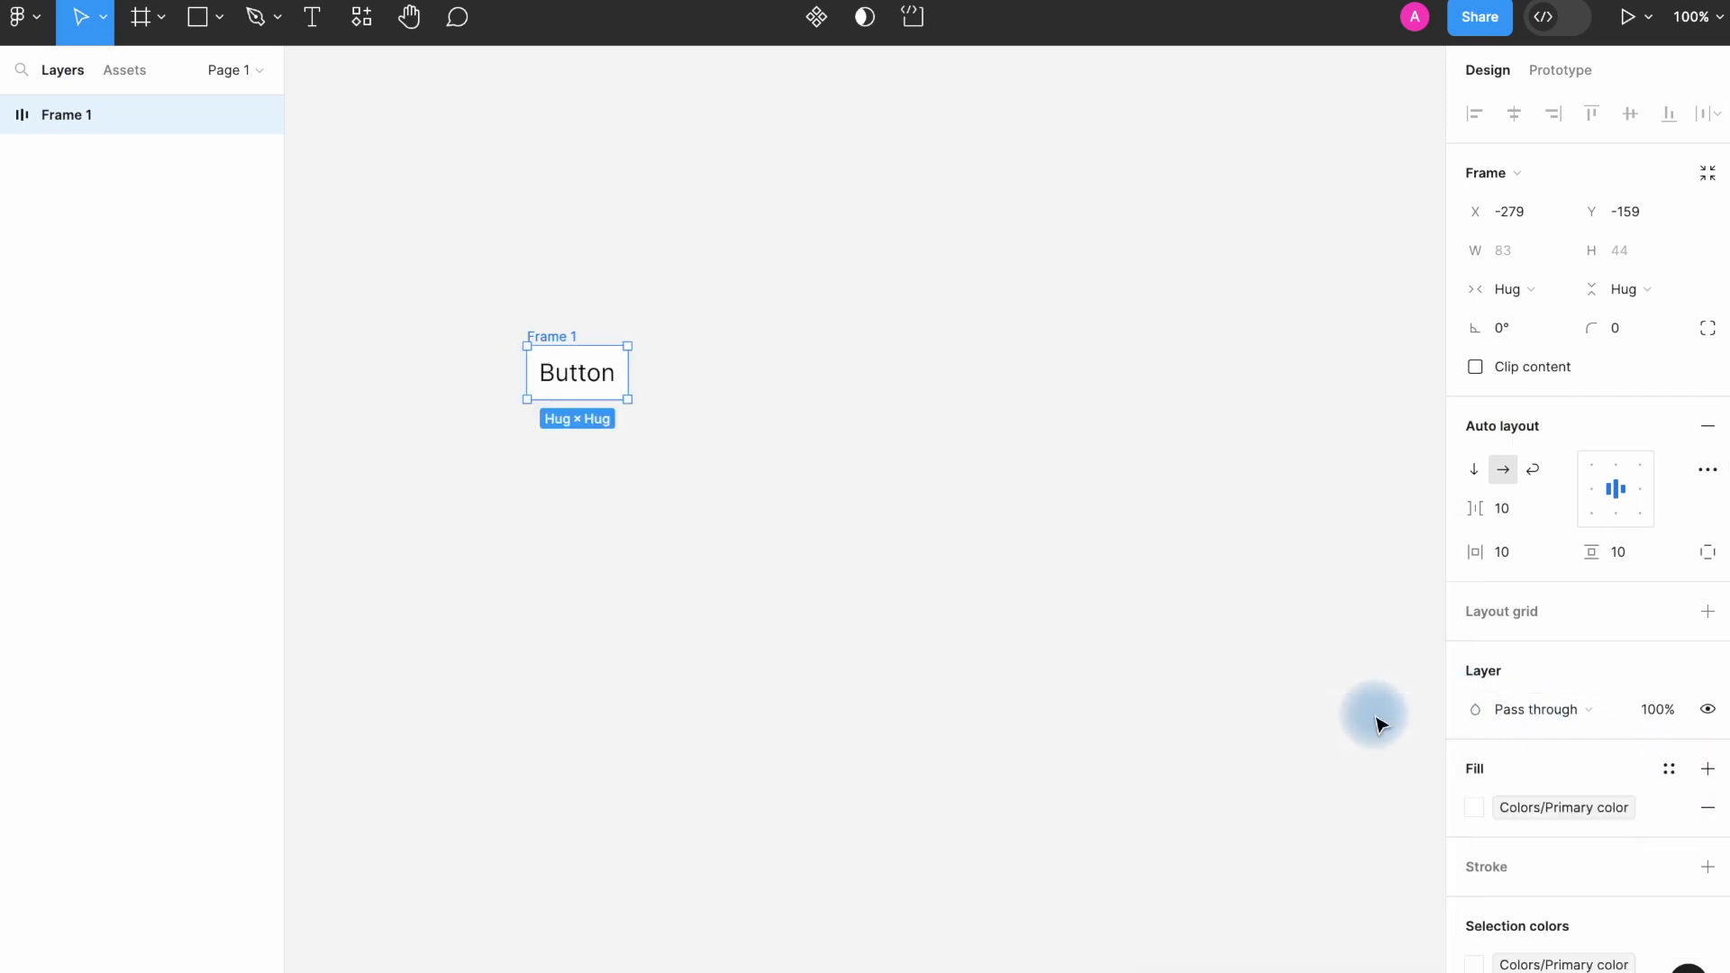
pyautogui.click(1631, 330)
pyautogui.write('2')
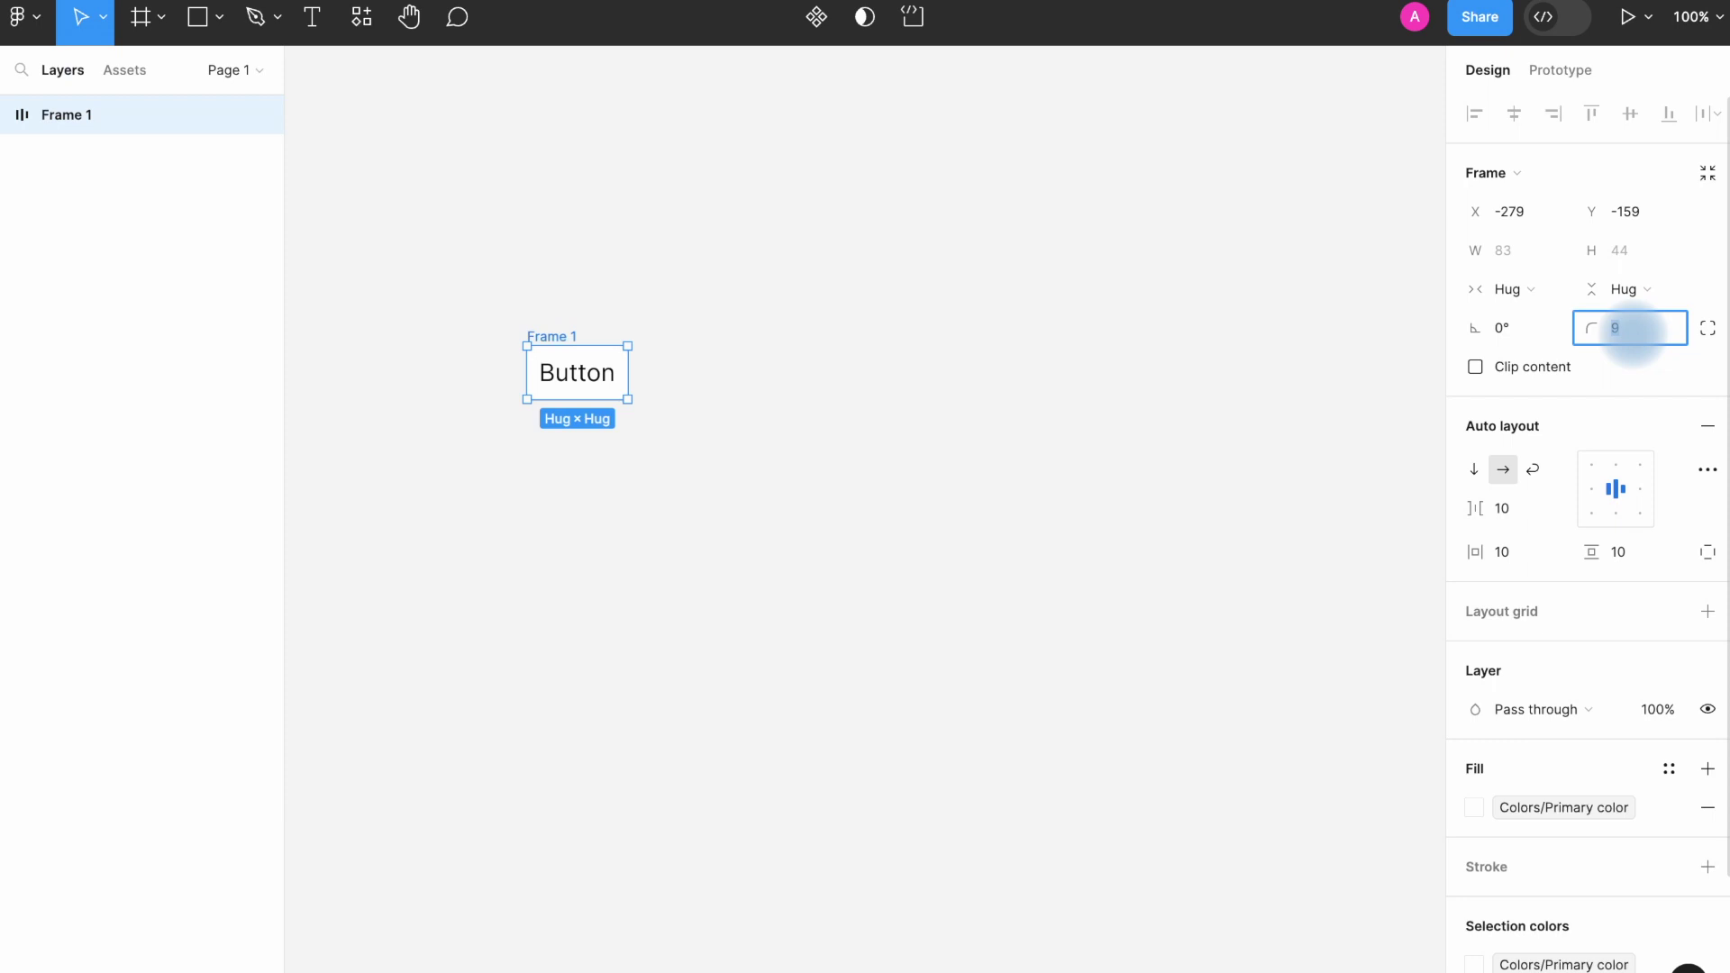
pyautogui.click(1593, 489)
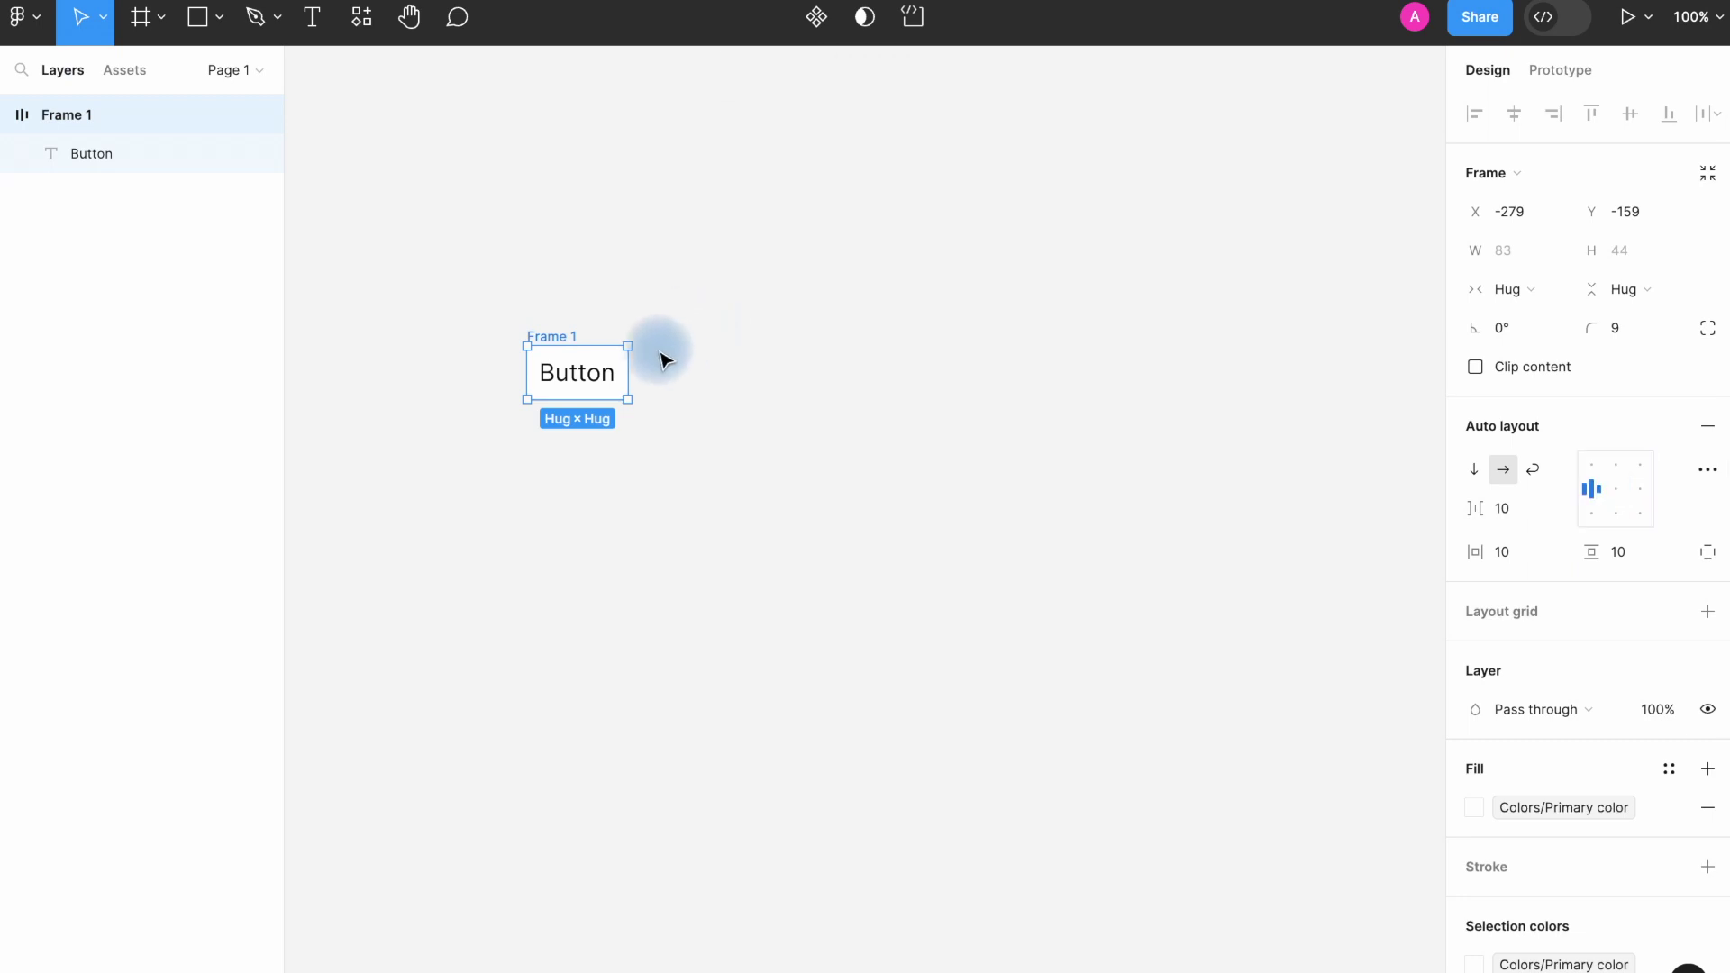
pyautogui.moveTo(630, 371); pyautogui.dragTo(686, 379)
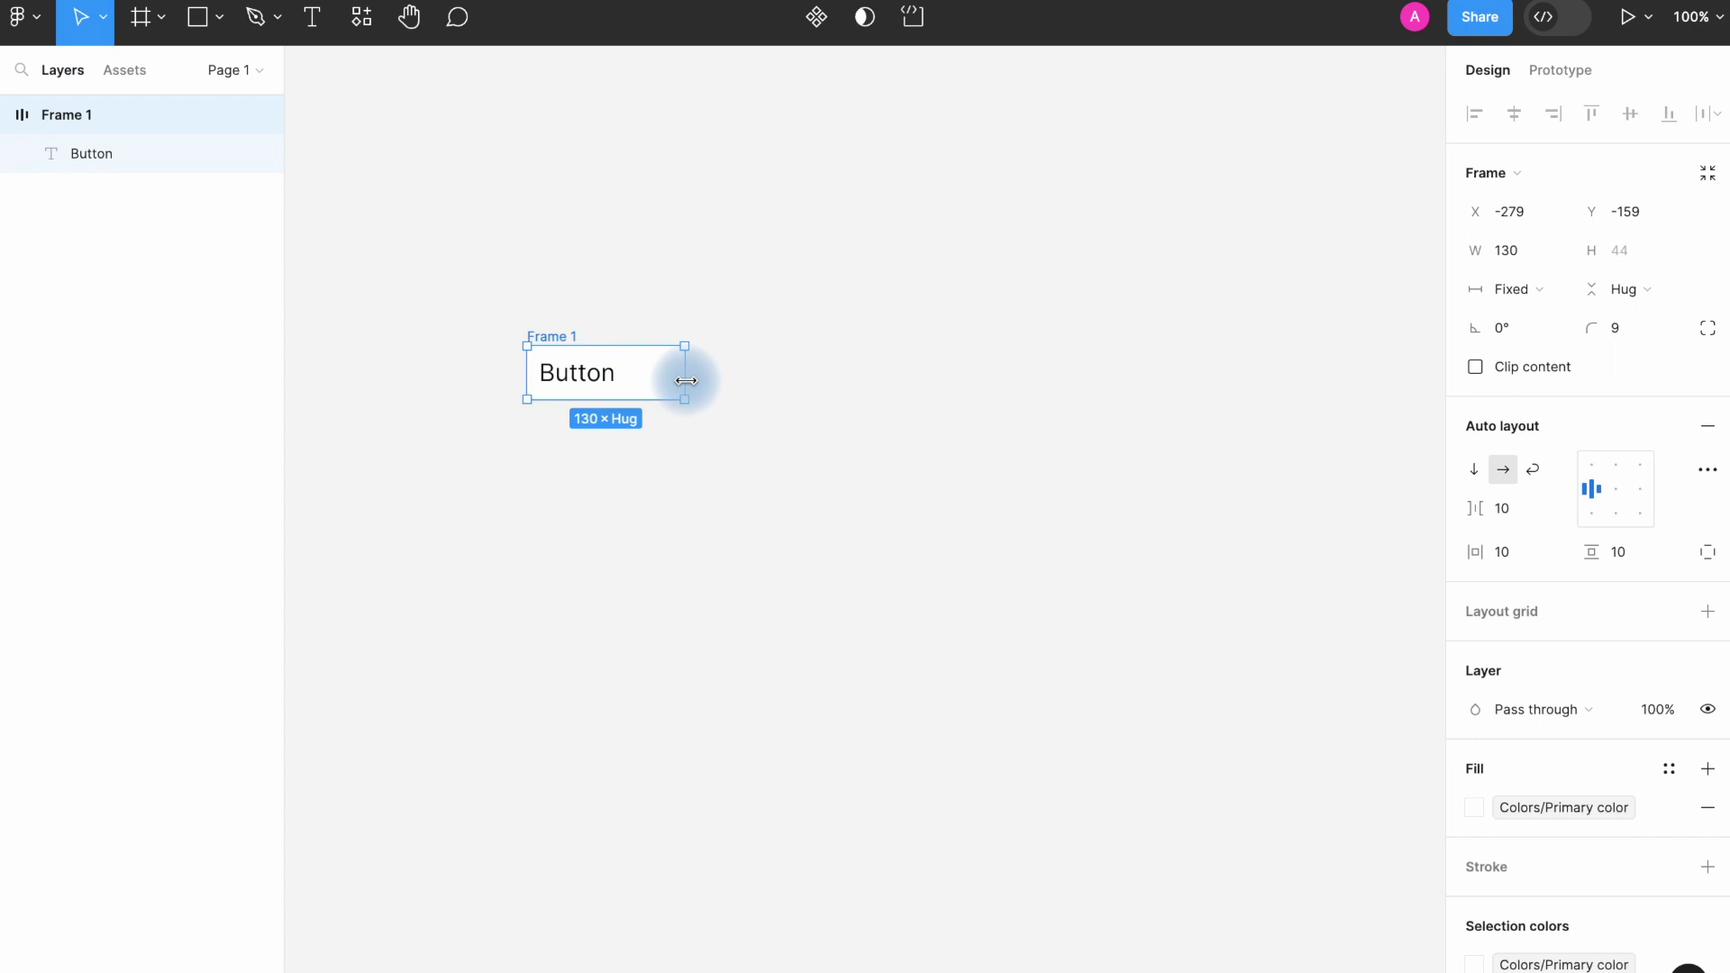
pyautogui.moveTo(686, 379); pyautogui.dragTo(695, 389)
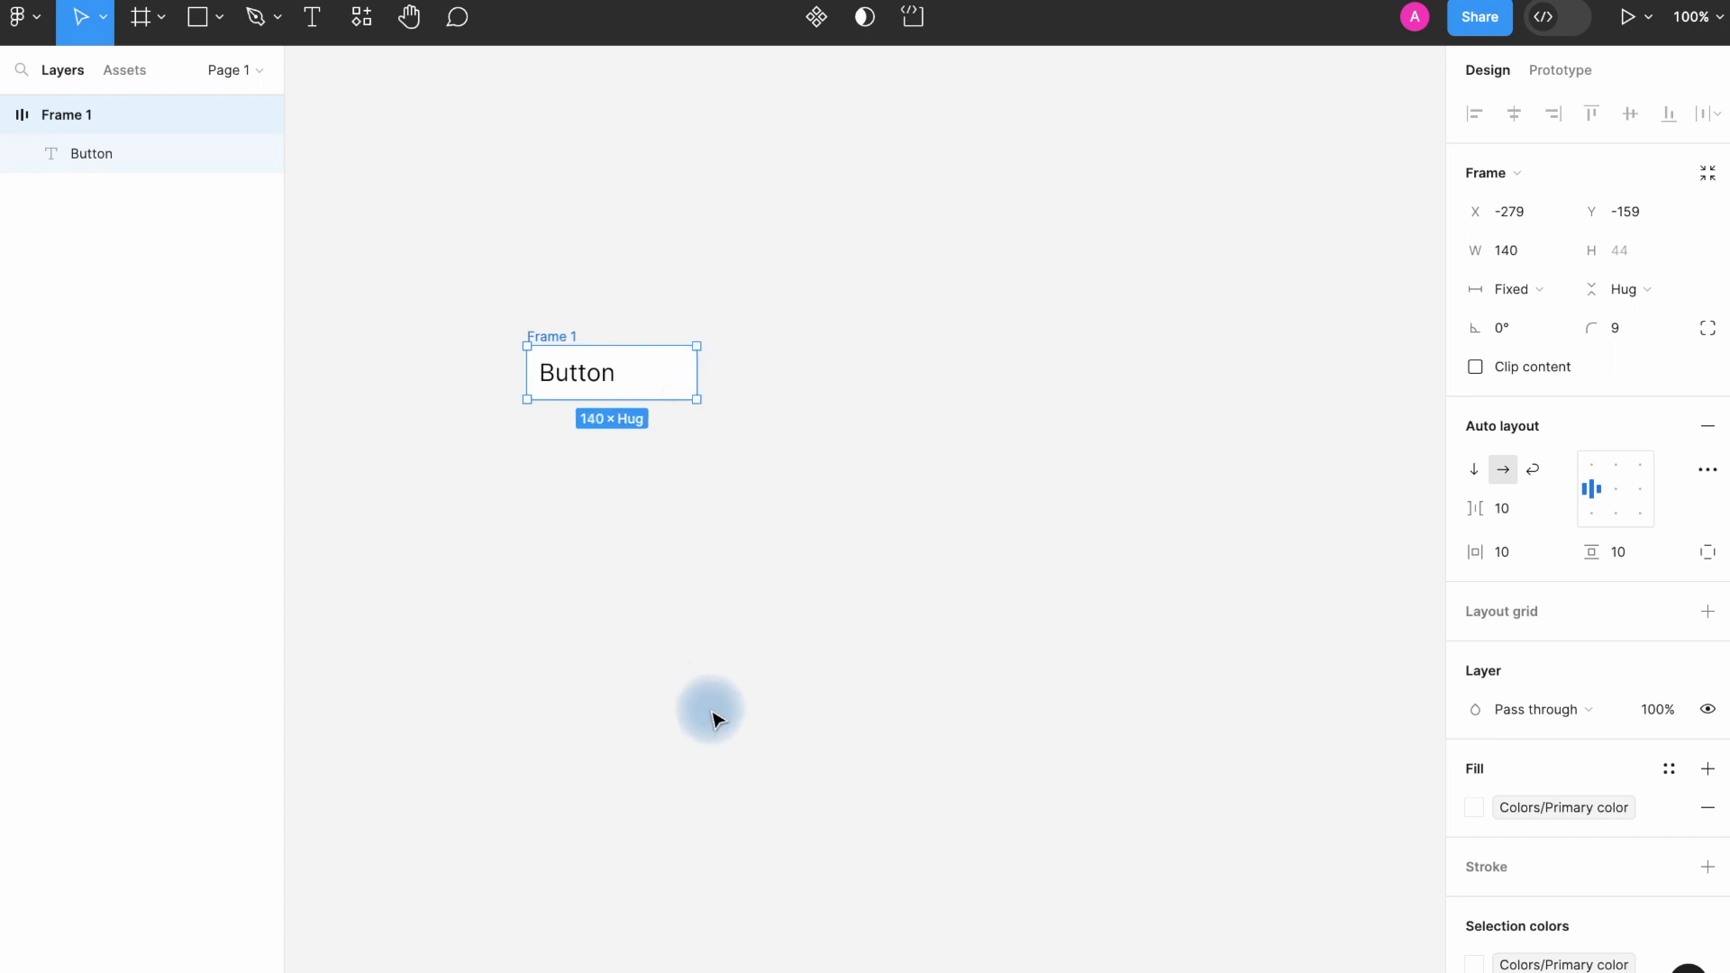
pyautogui.hotkey('ctrl', 'z')
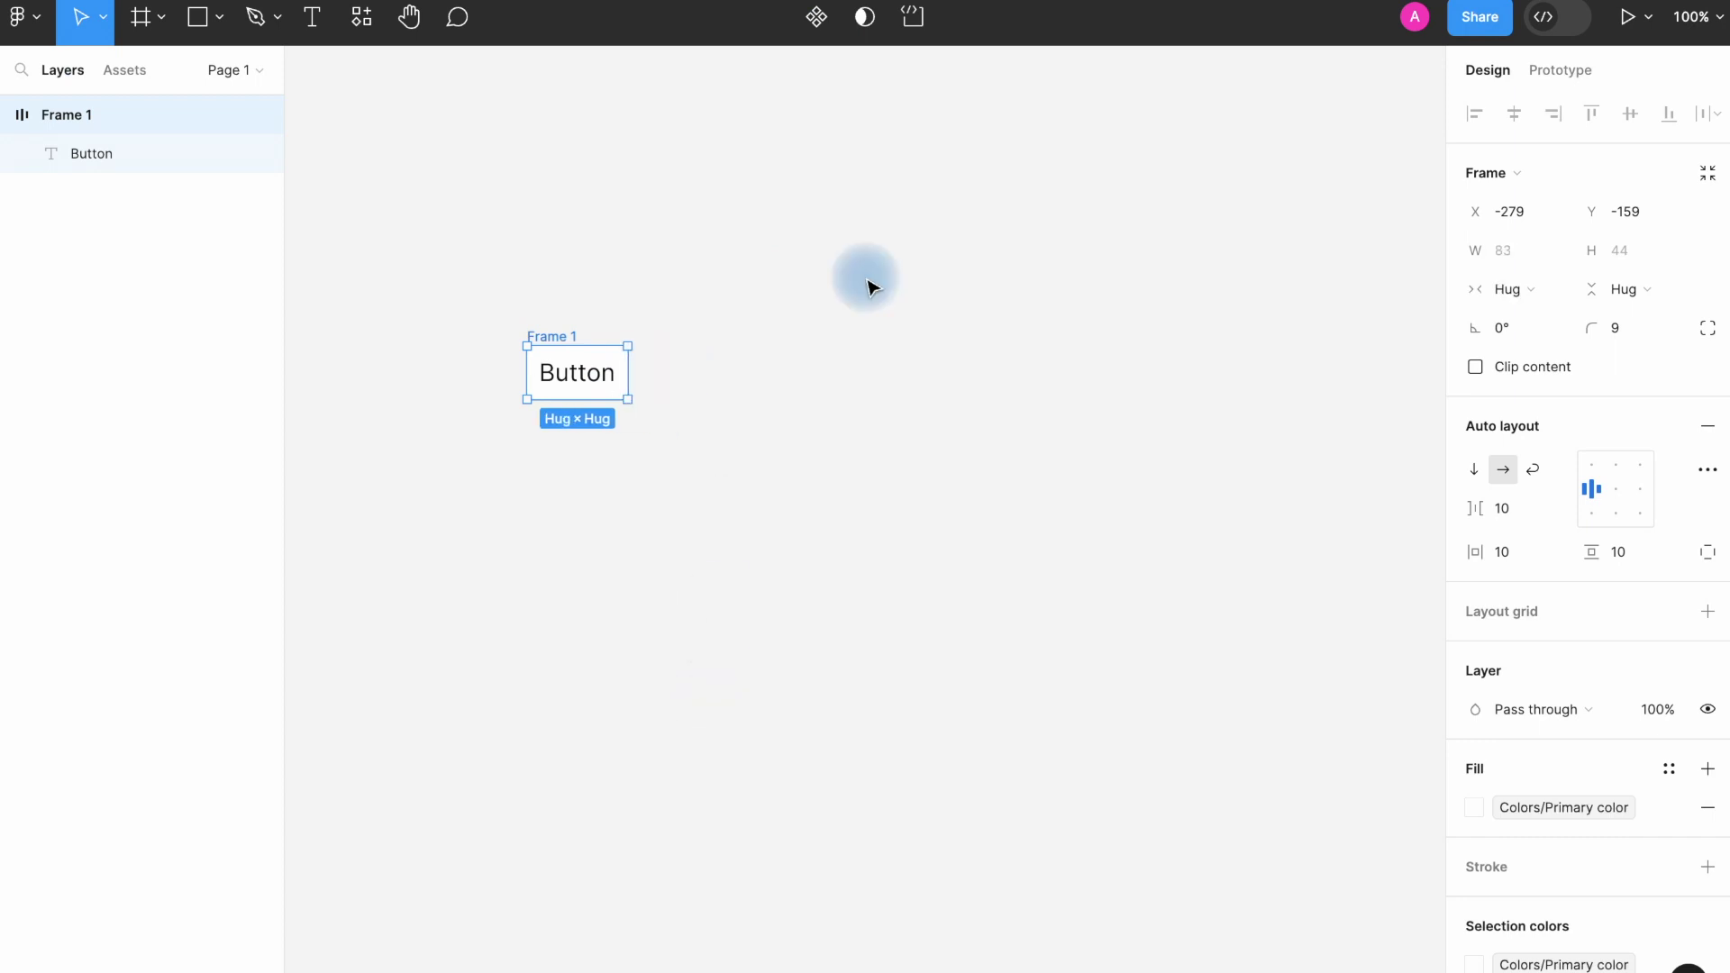
# Make Frame 1 a component, widen it, and fill its copy Frame 2 with Colors/Hover.
pyautogui.click(817, 17)
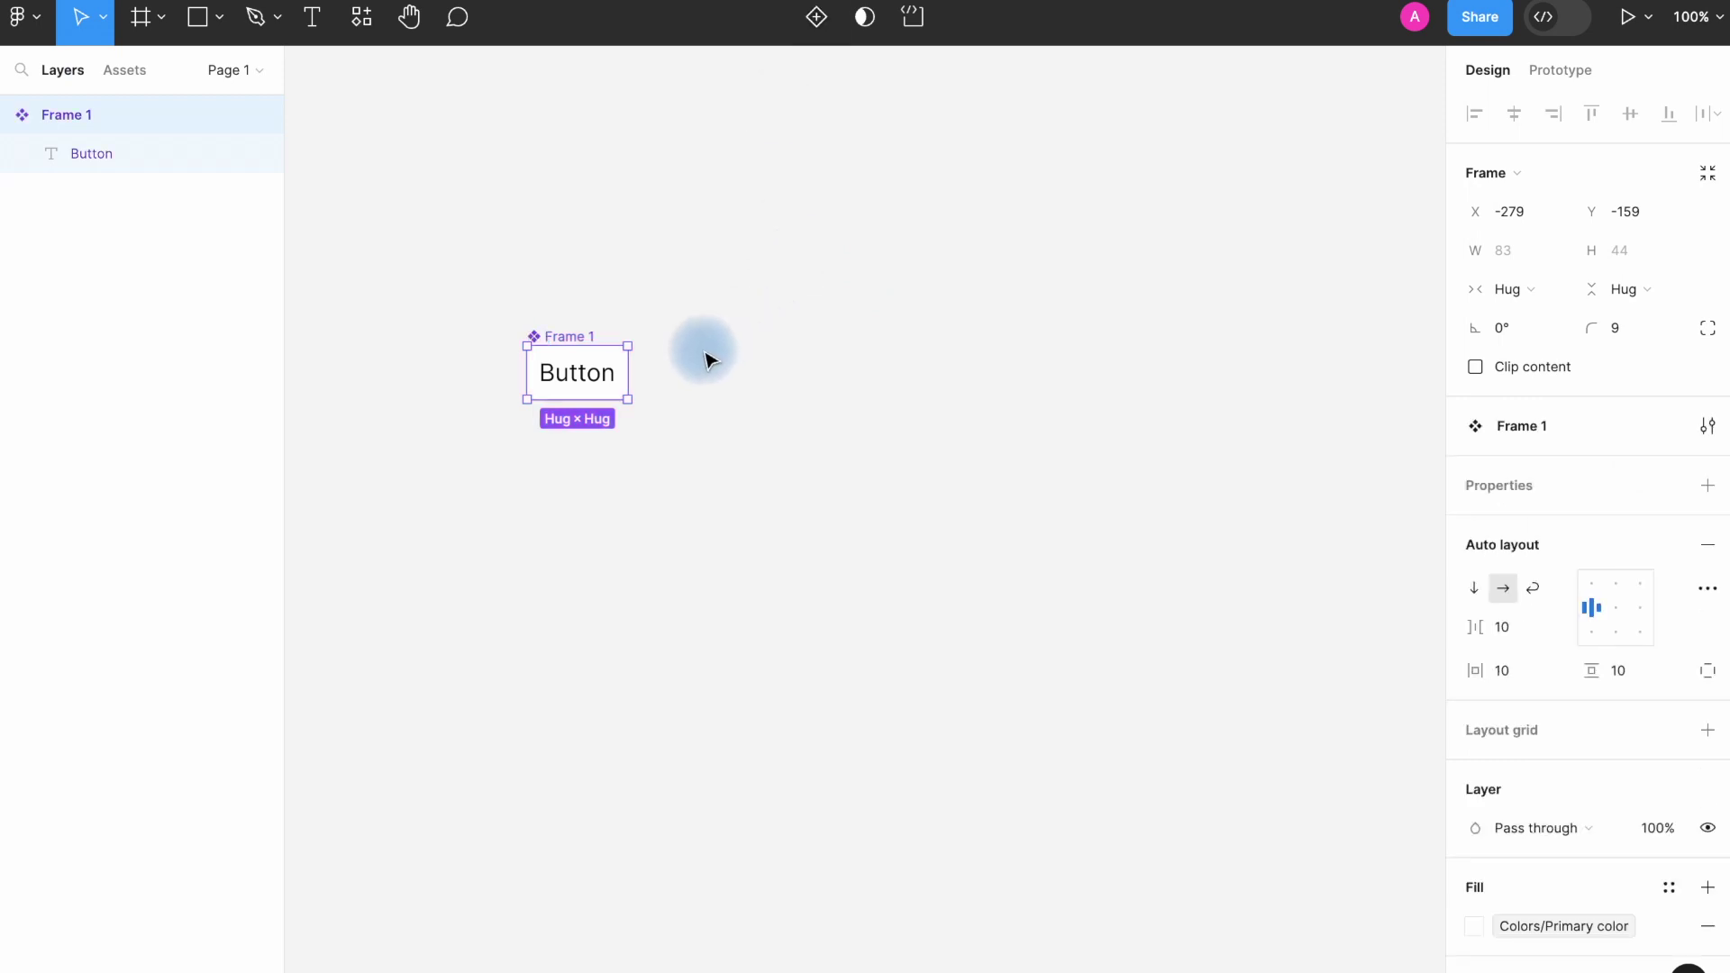
pyautogui.moveTo(640, 379); pyautogui.dragTo(688, 445)
pyautogui.click(1708, 866)
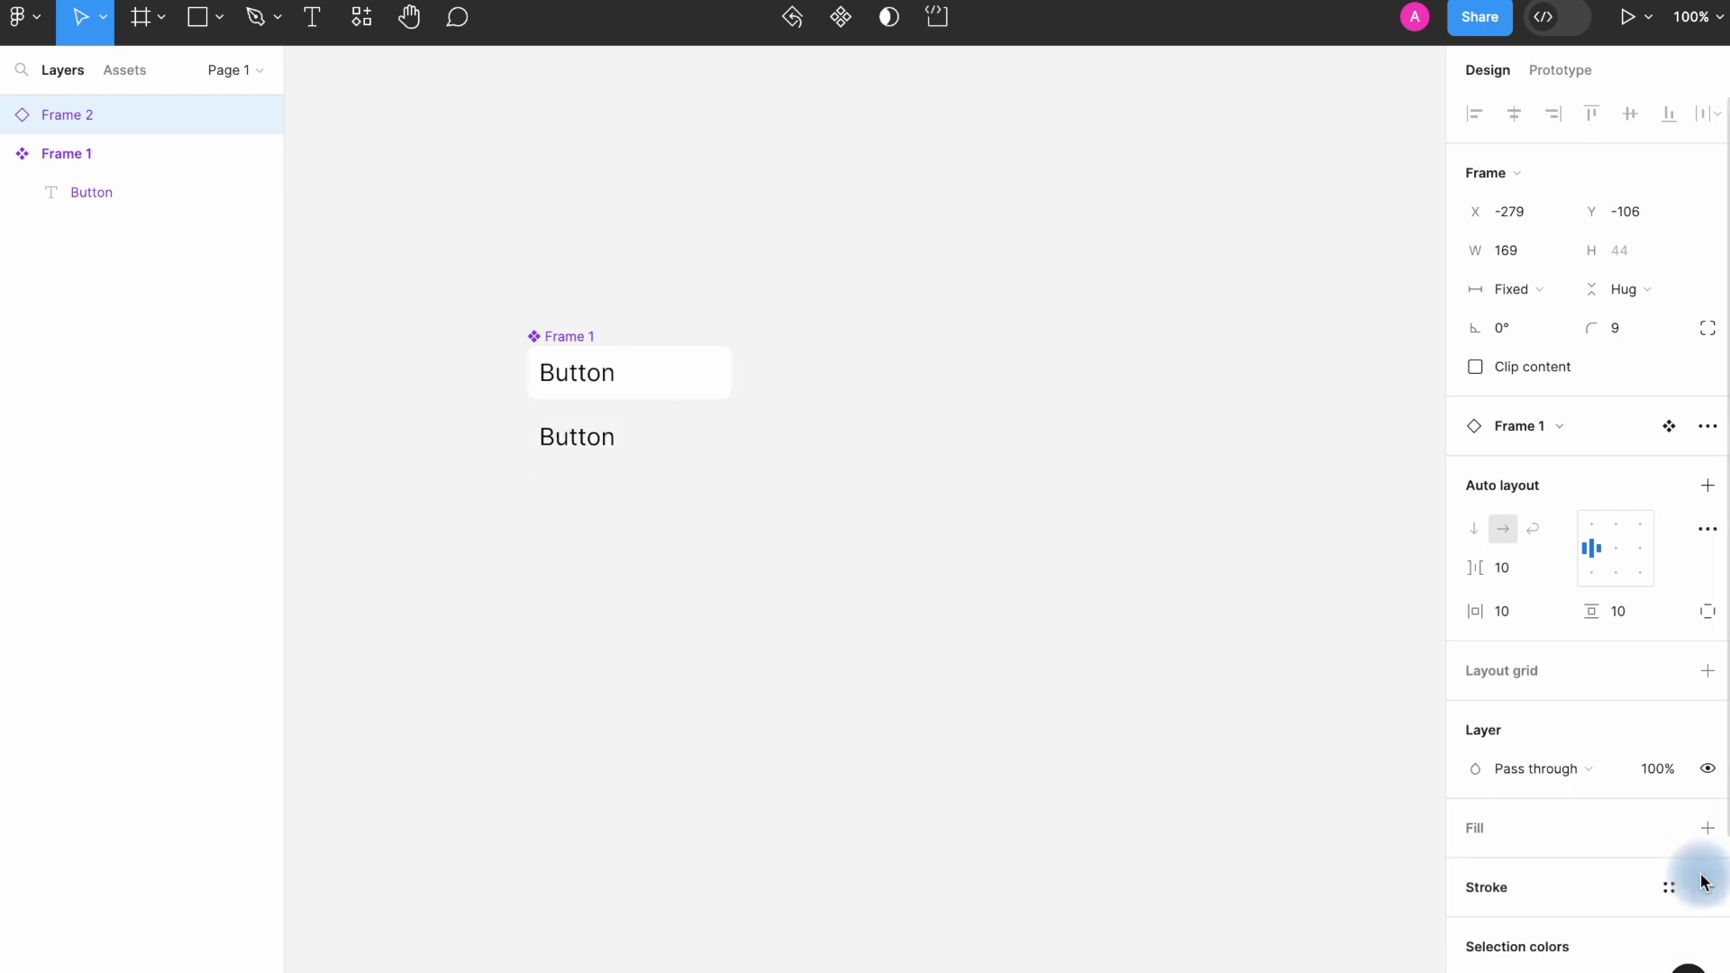
pyautogui.click(1706, 829)
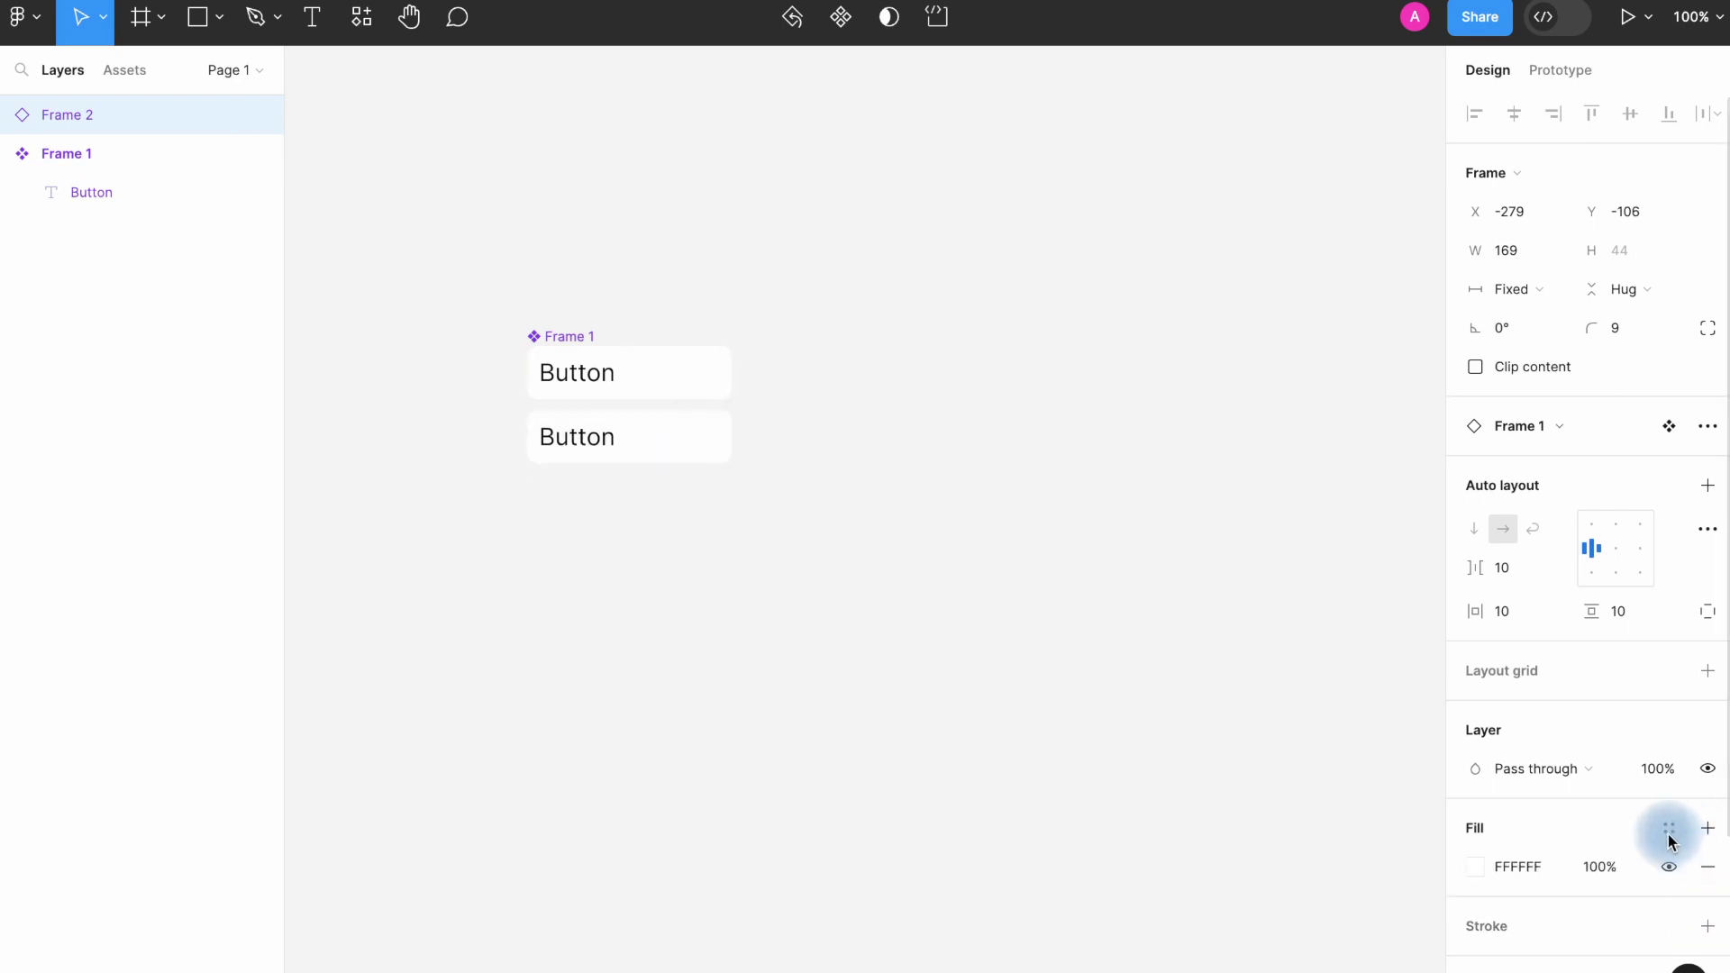
pyautogui.click(1668, 834)
pyautogui.click(1276, 788)
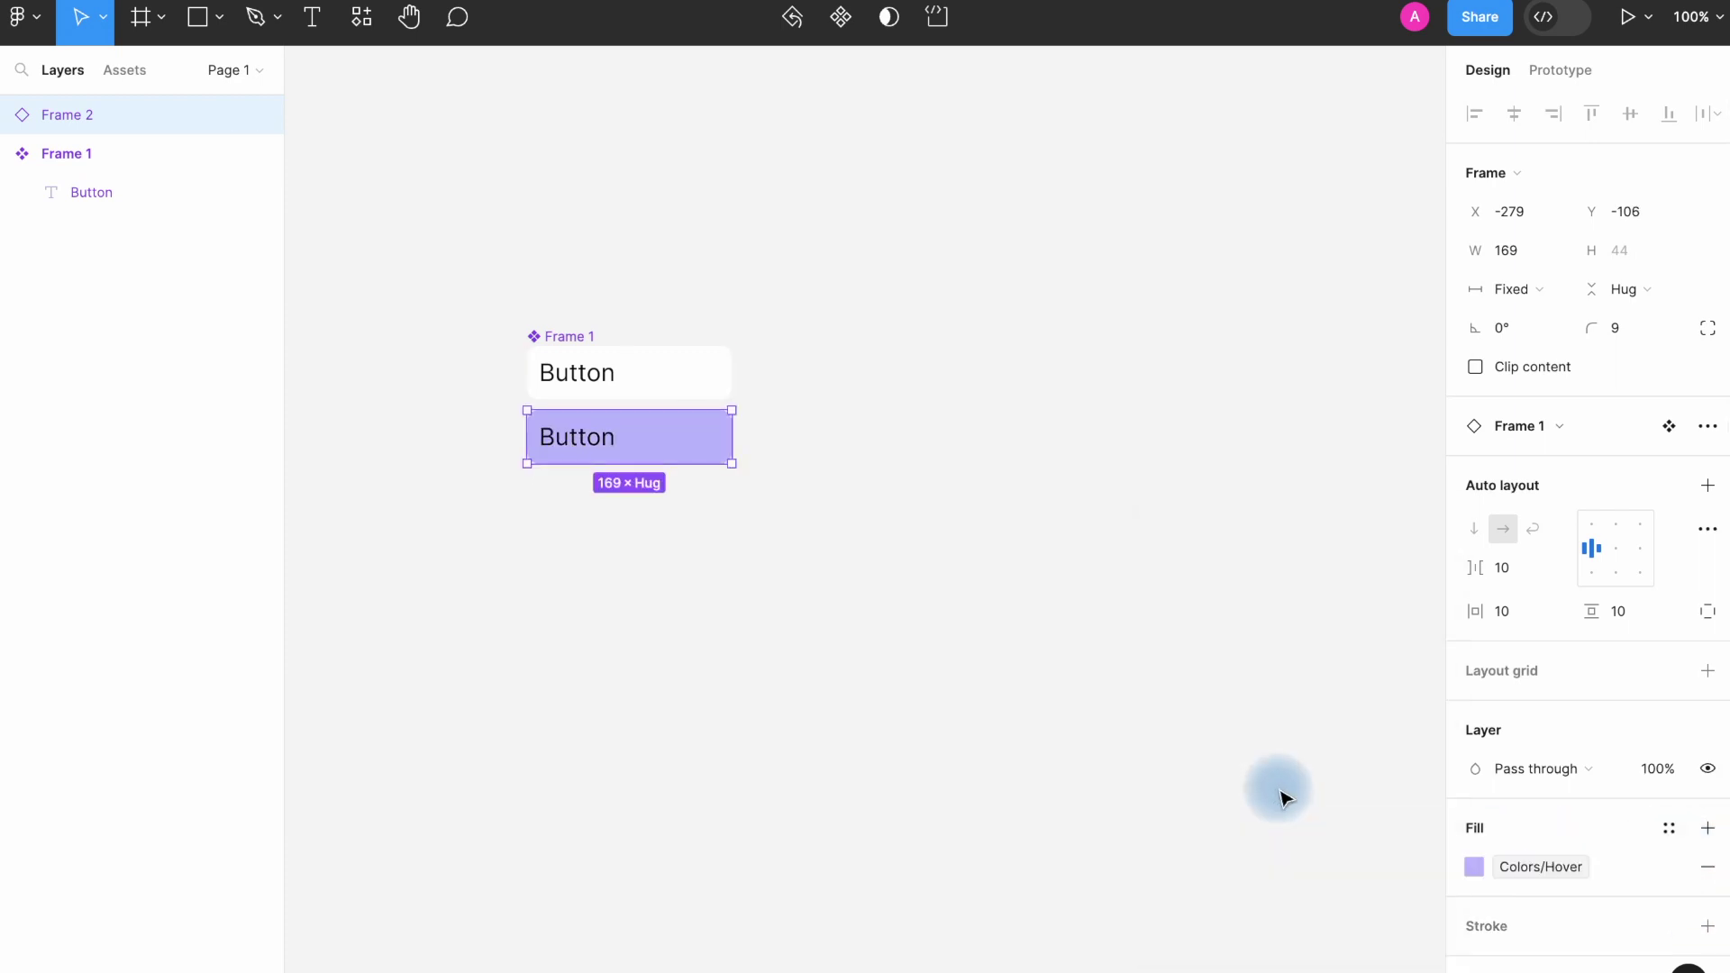
pyautogui.click(1018, 560)
pyautogui.click(595, 442)
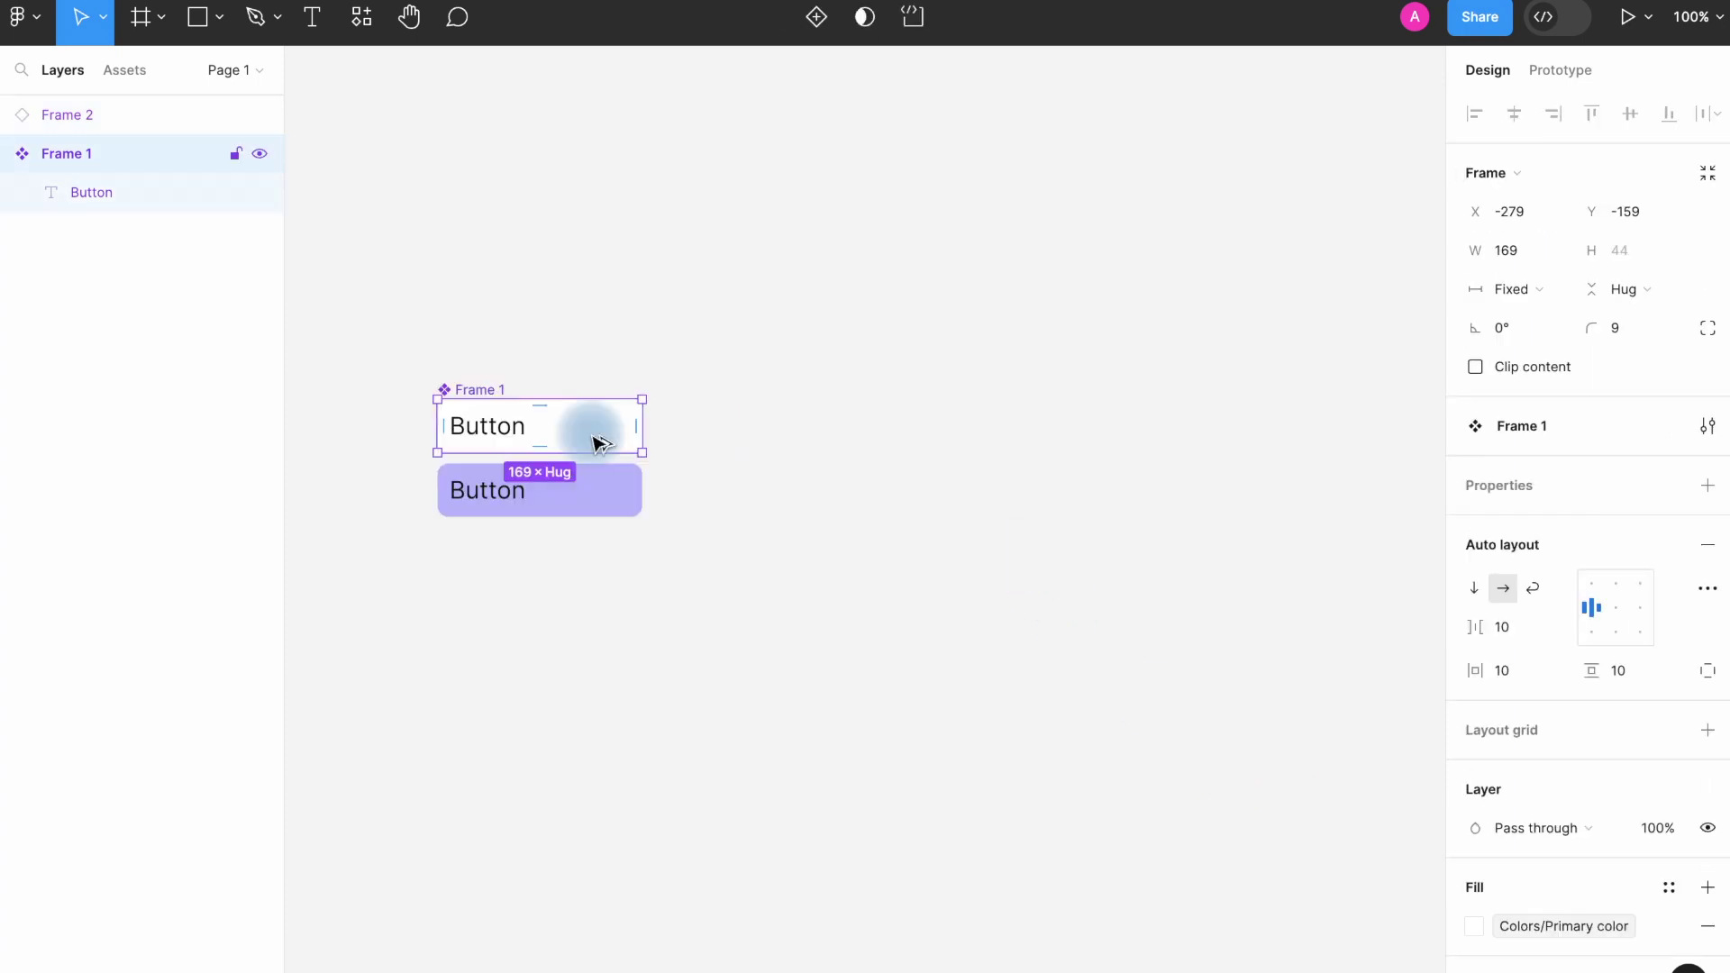
# Duplicate the button to the right and rename the original component set to Button.
pyautogui.moveTo(595, 442); pyautogui.dragTo(812, 444)
pyautogui.hotkey('shift', 'Right')
pyautogui.hotkey('shift', 'Right')
pyautogui.hotkey('shift', 'Right')
pyautogui.hotkey('shift', 'Right')
pyautogui.hotkey('shift', 'Right')
pyautogui.hotkey('shift', 'Right')
pyautogui.hotkey('shift', 'Right')
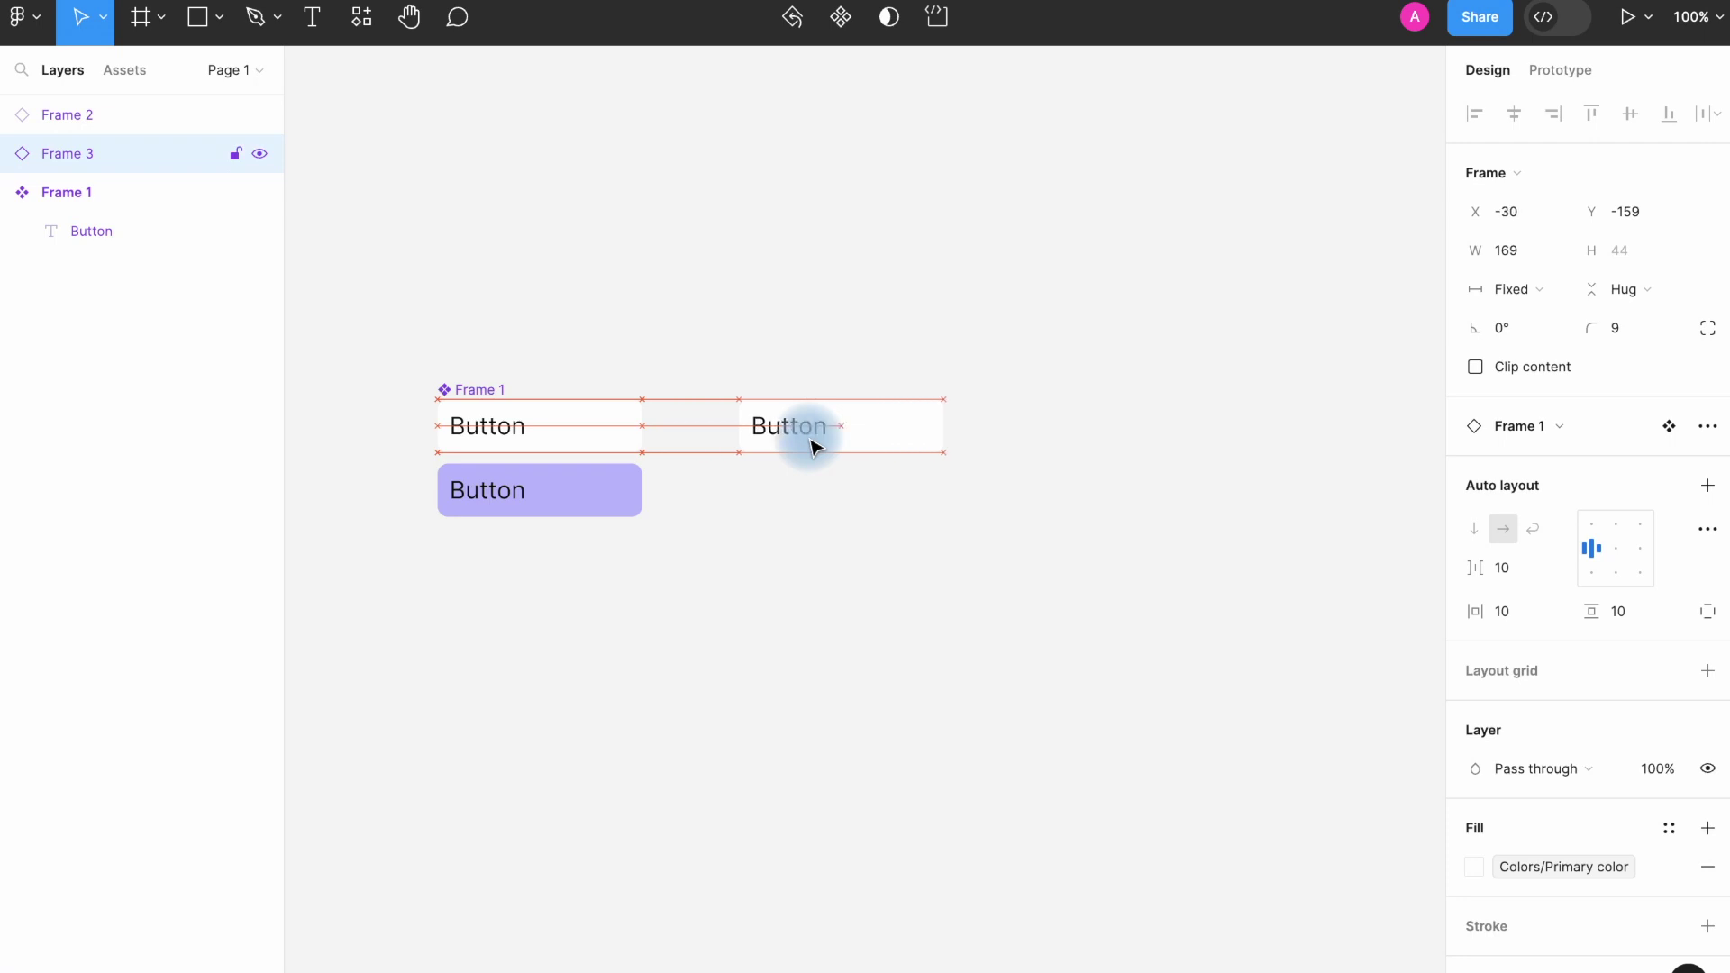
pyautogui.hotkey('shift', 'Right')
pyautogui.hotkey('shift', 'Right')
pyautogui.hotkey('shift', 'Right')
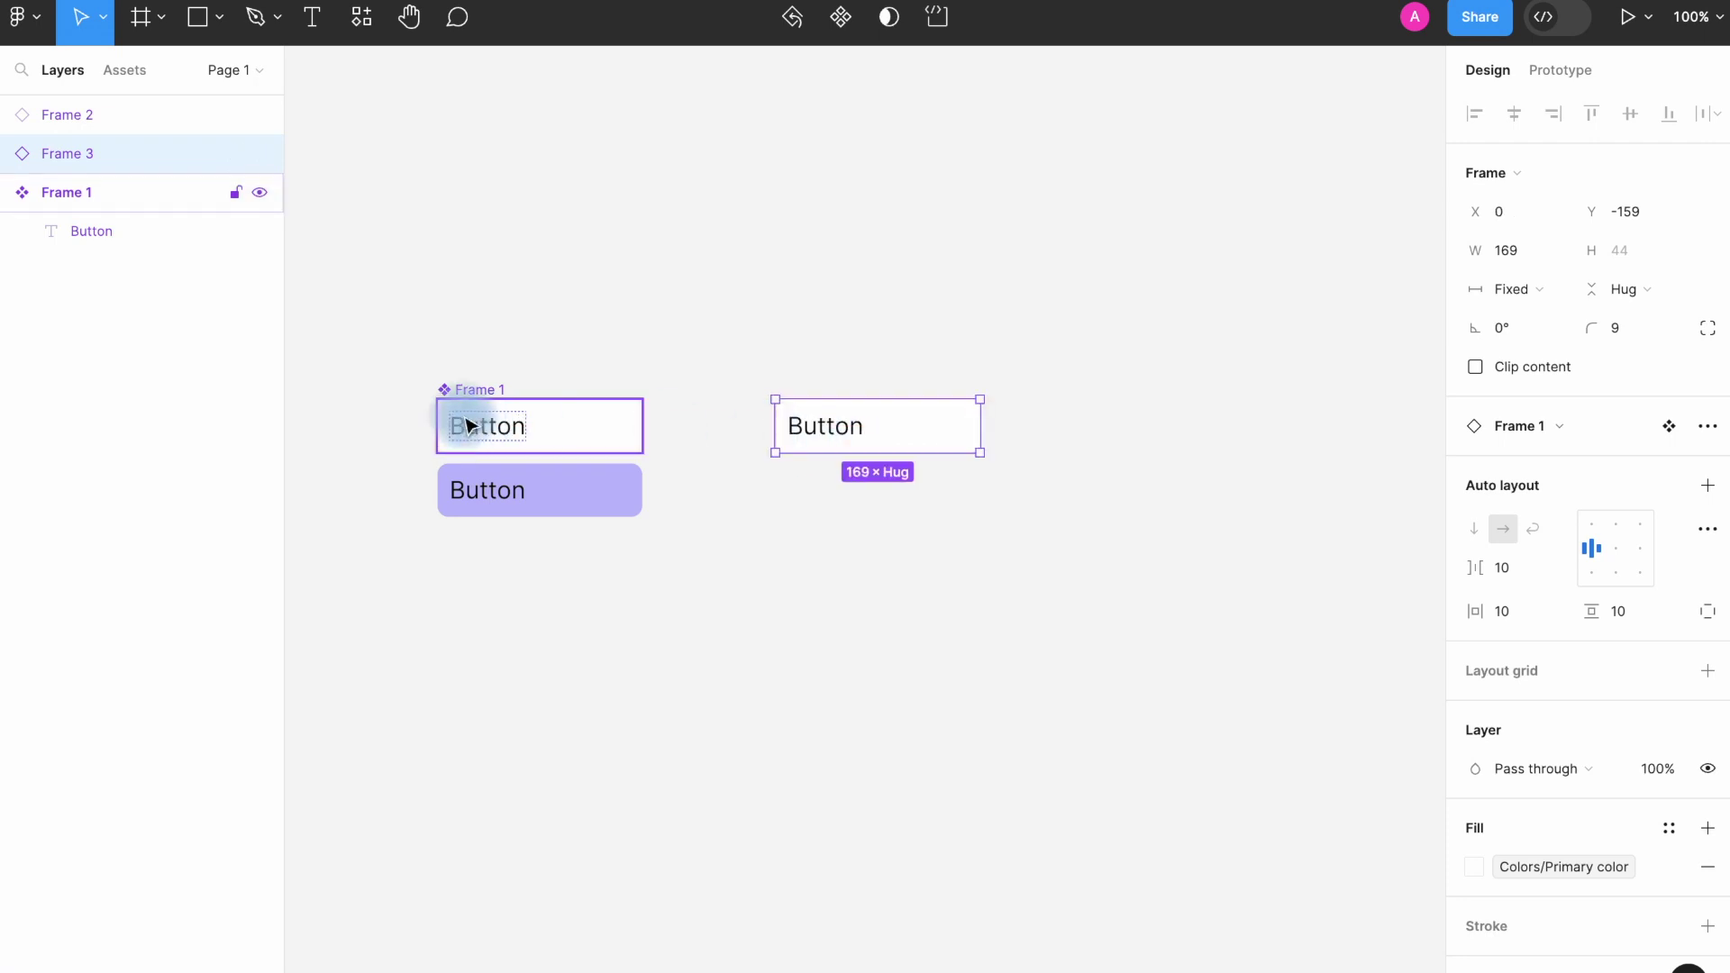
pyautogui.doubleClick(495, 390)
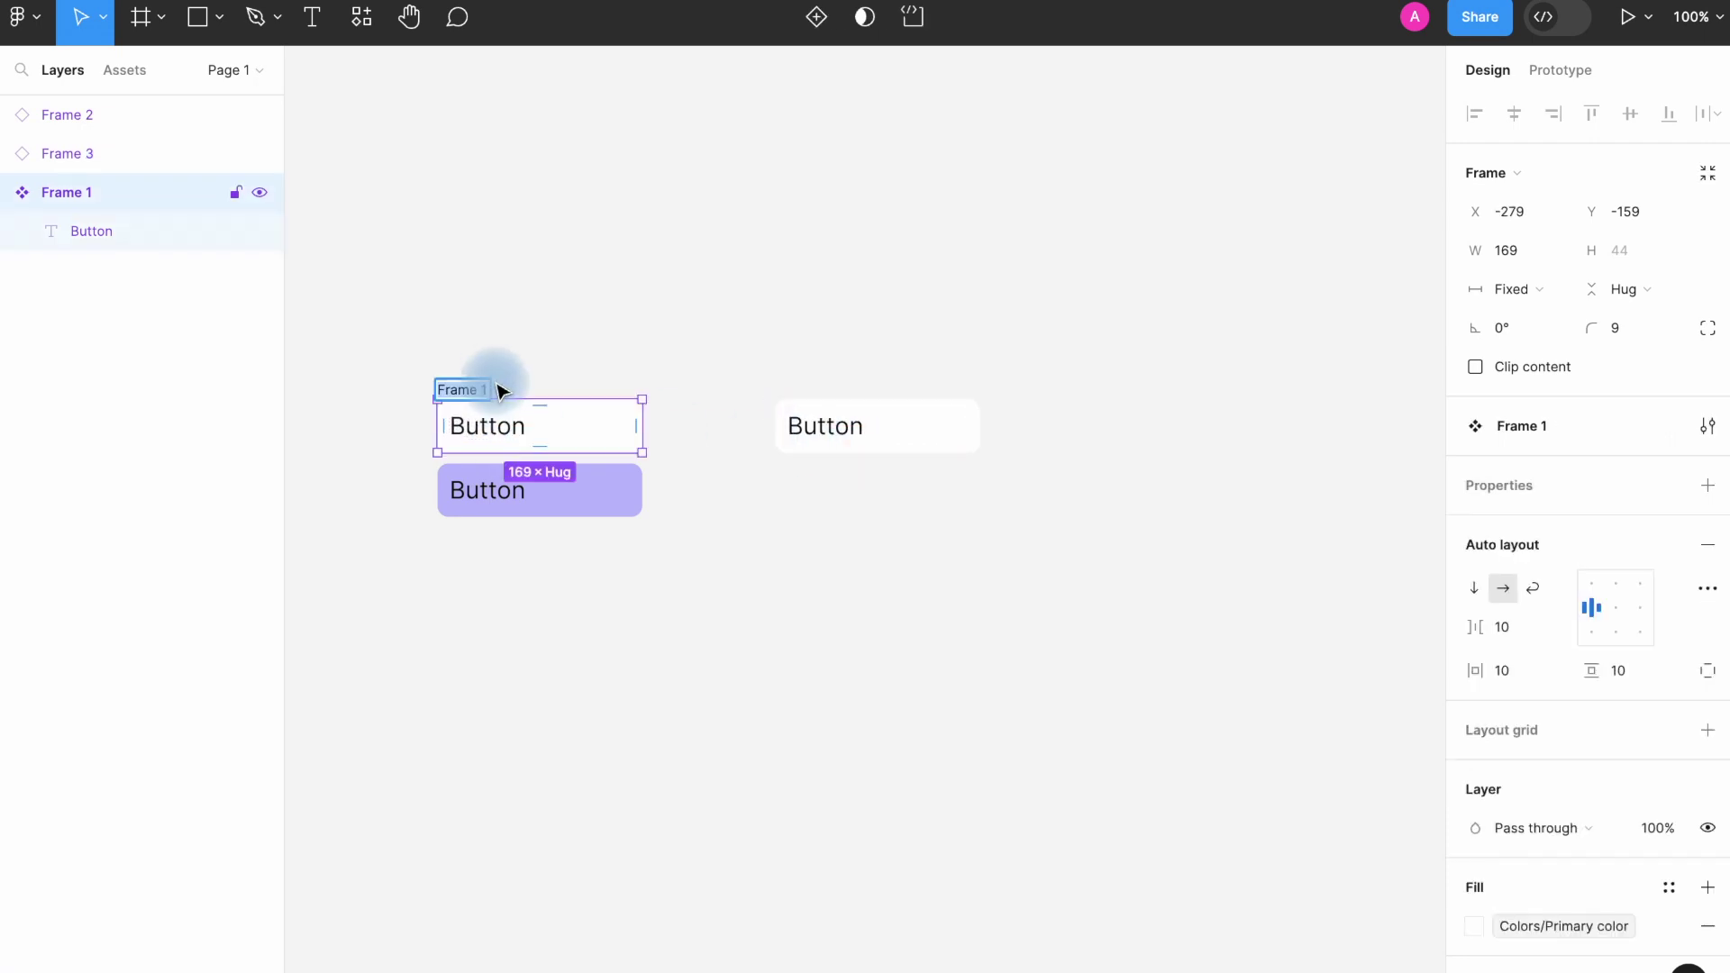
pyautogui.write('Button')
pyautogui.press('Return')
# Stack four button instance copies vertically on the right.
pyautogui.click(889, 425)
pyautogui.moveTo(888, 425); pyautogui.dragTo(886, 484)
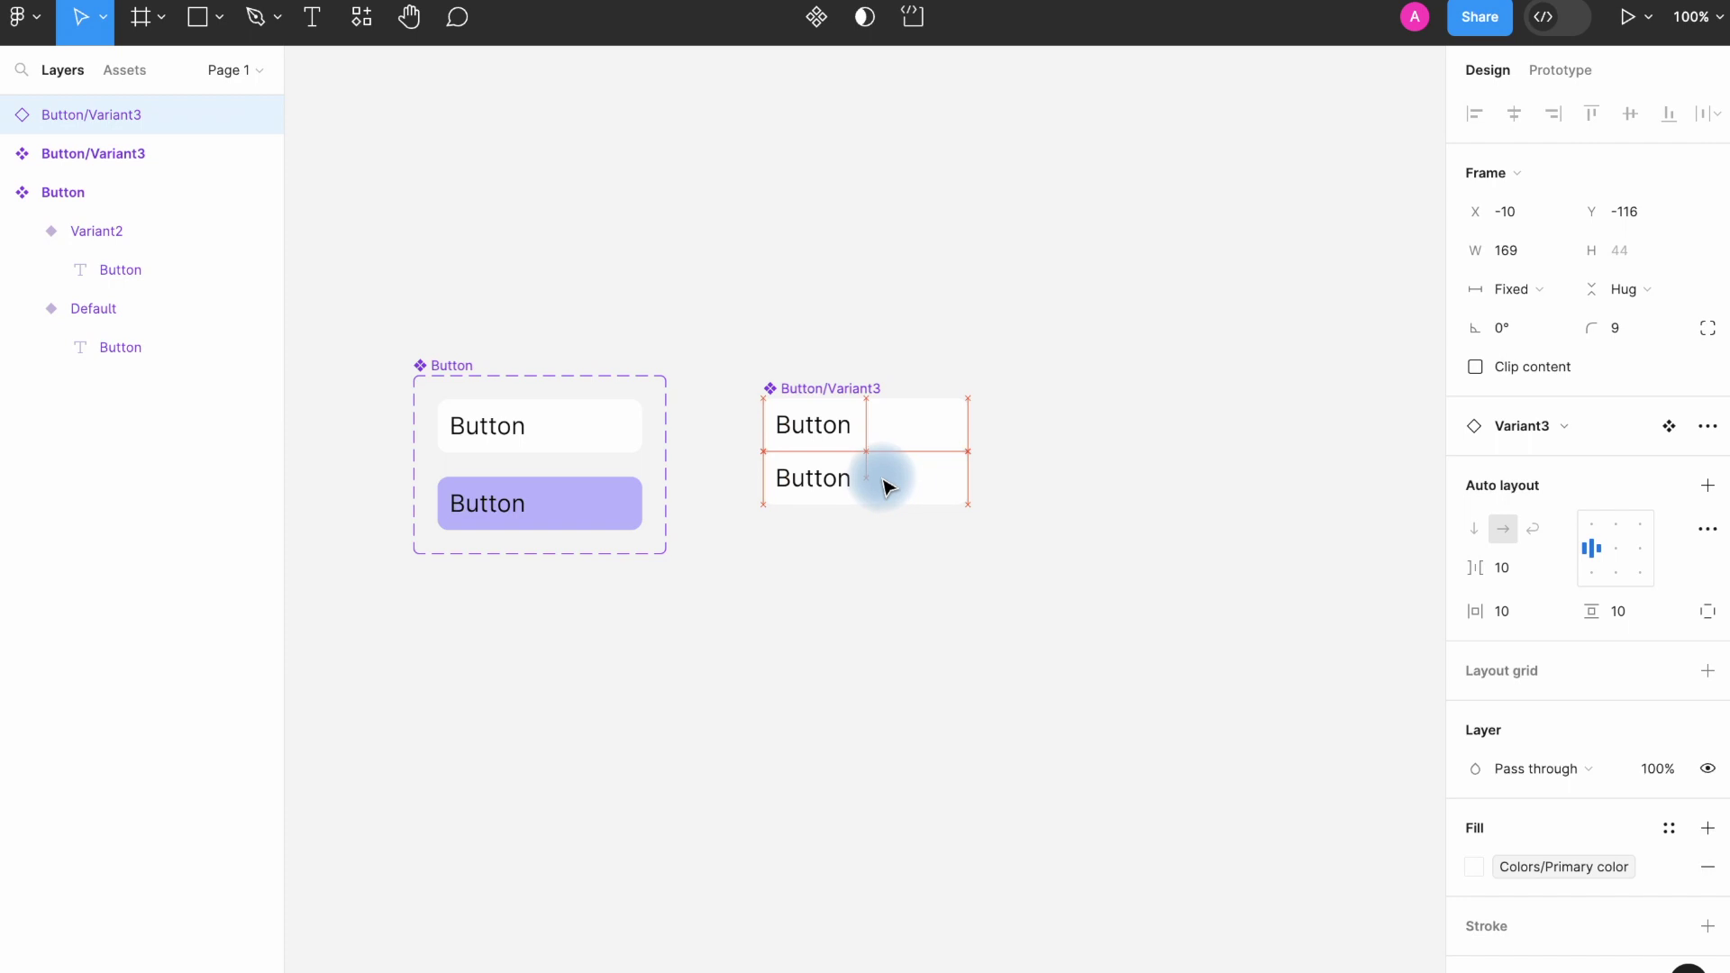
pyautogui.keyDown('alt'); pyautogui.moveTo(886, 484); pyautogui.dragTo(885, 540); pyautogui.keyUp('alt')
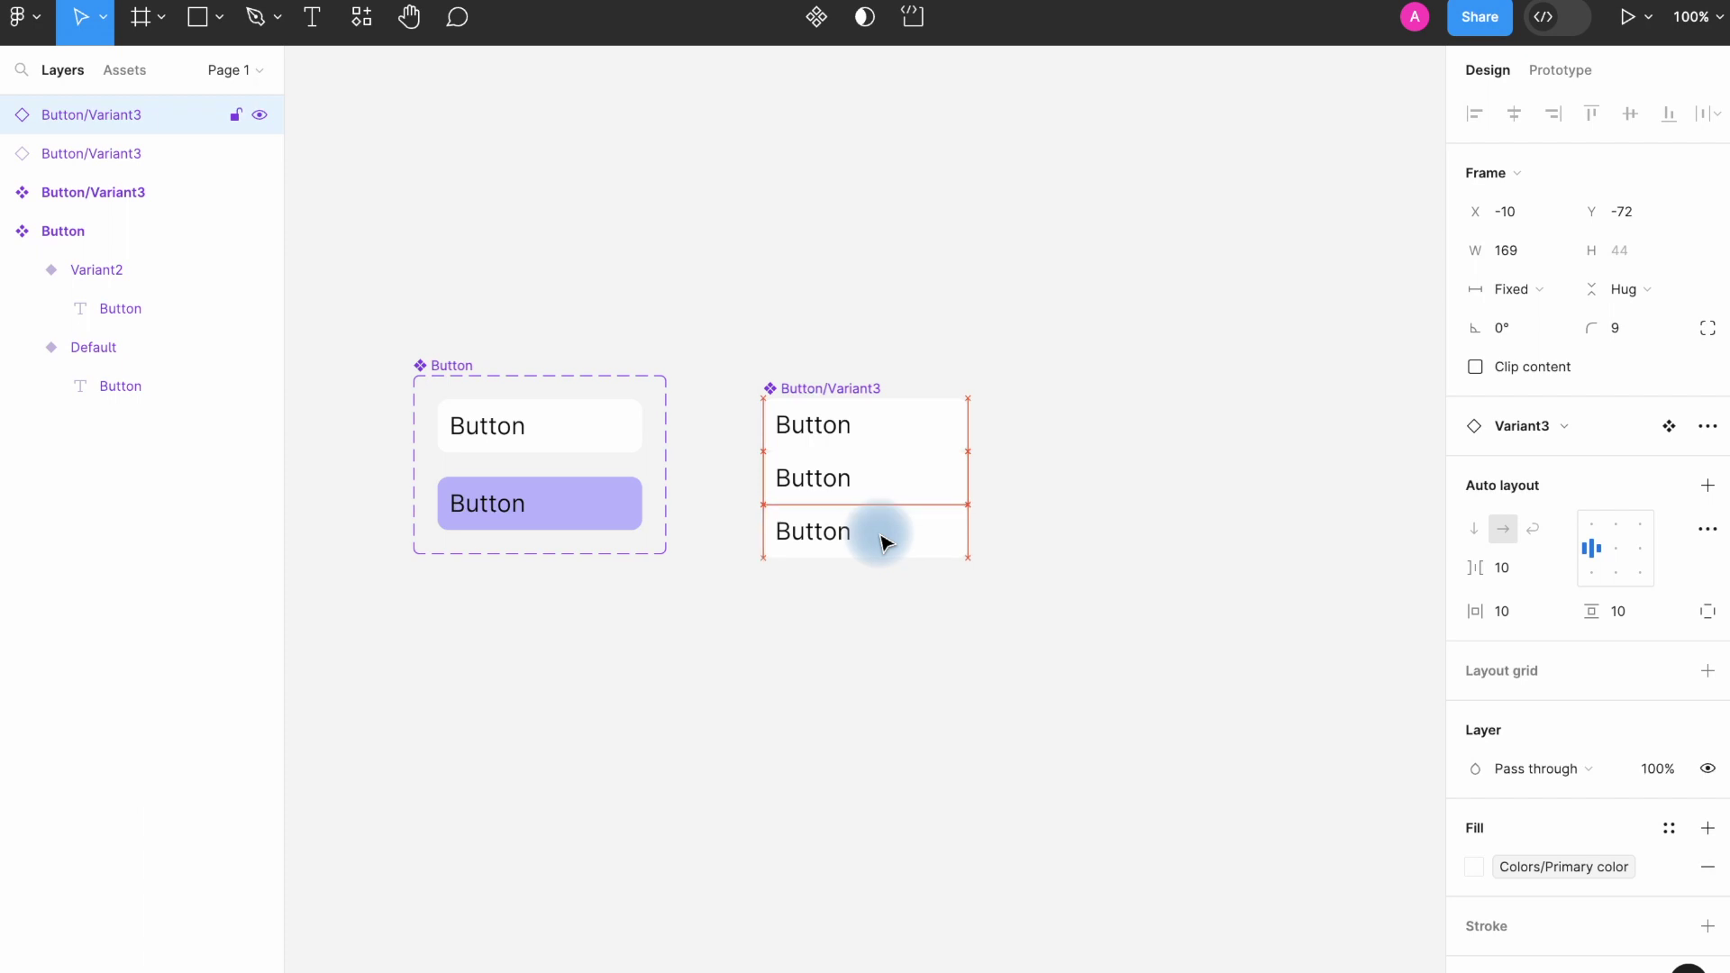
pyautogui.click(865, 479)
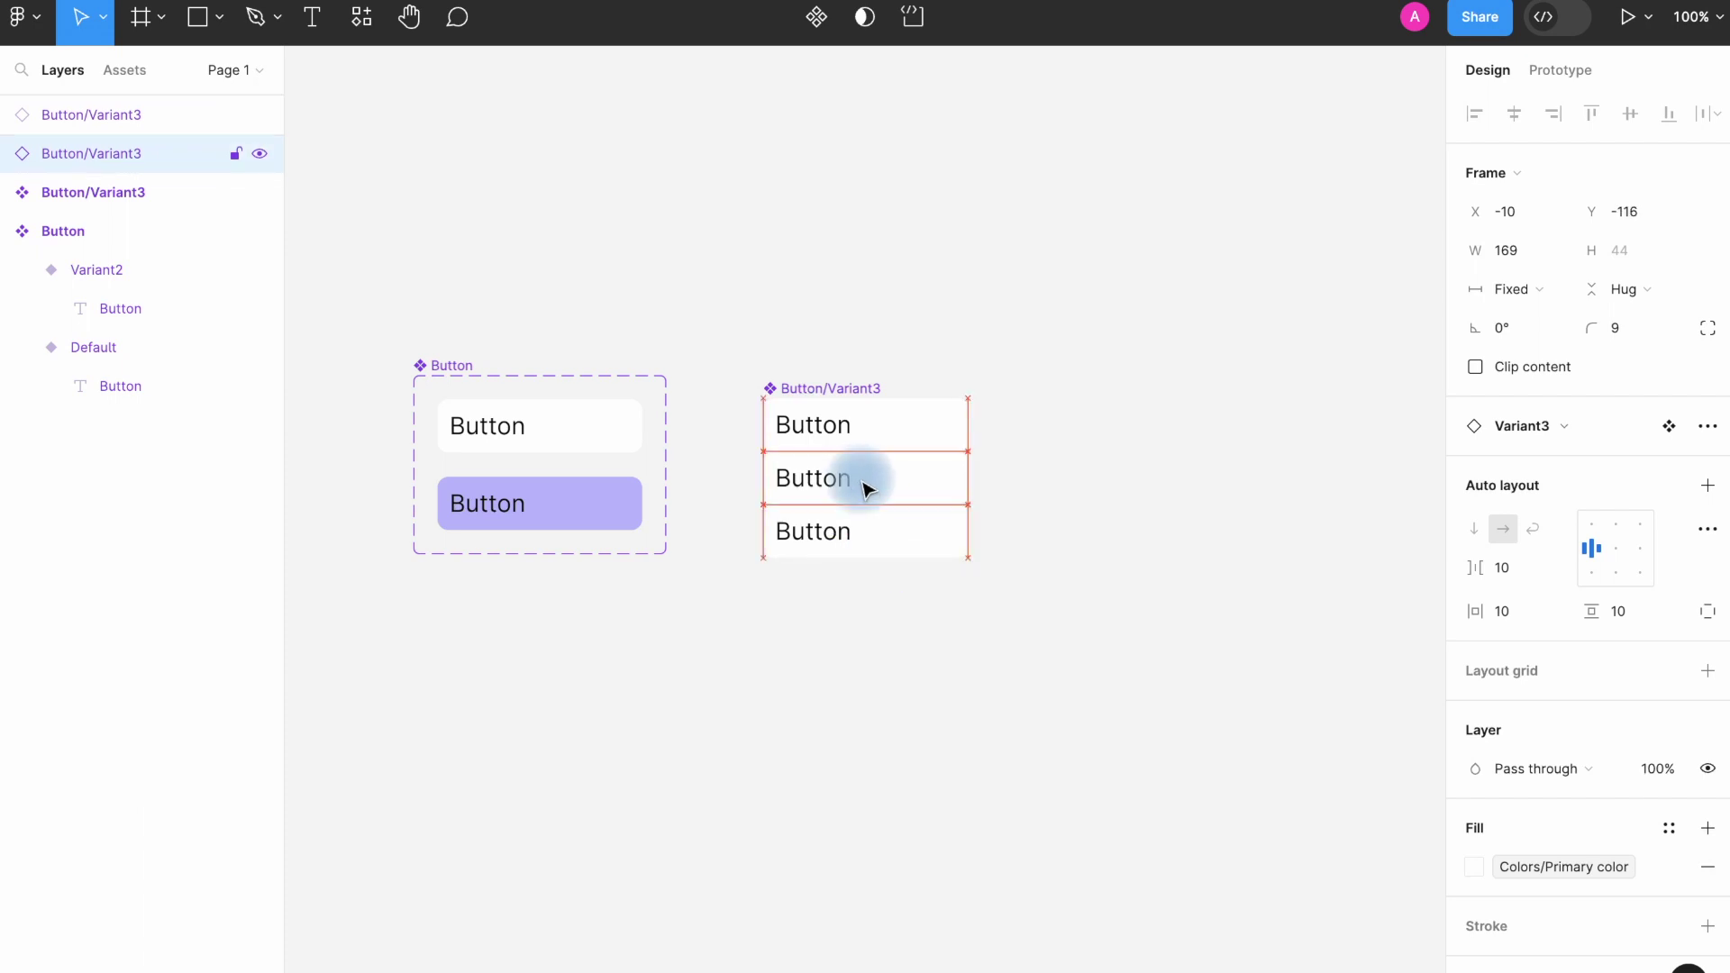
pyautogui.click(882, 544)
pyautogui.keyDown('alt'); pyautogui.moveTo(881, 544); pyautogui.dragTo(881, 591); pyautogui.keyUp('alt')
pyautogui.press('Escape')
# Wrap the four buttons in an auto-layout component named Main list.
pyautogui.click(957, 423)
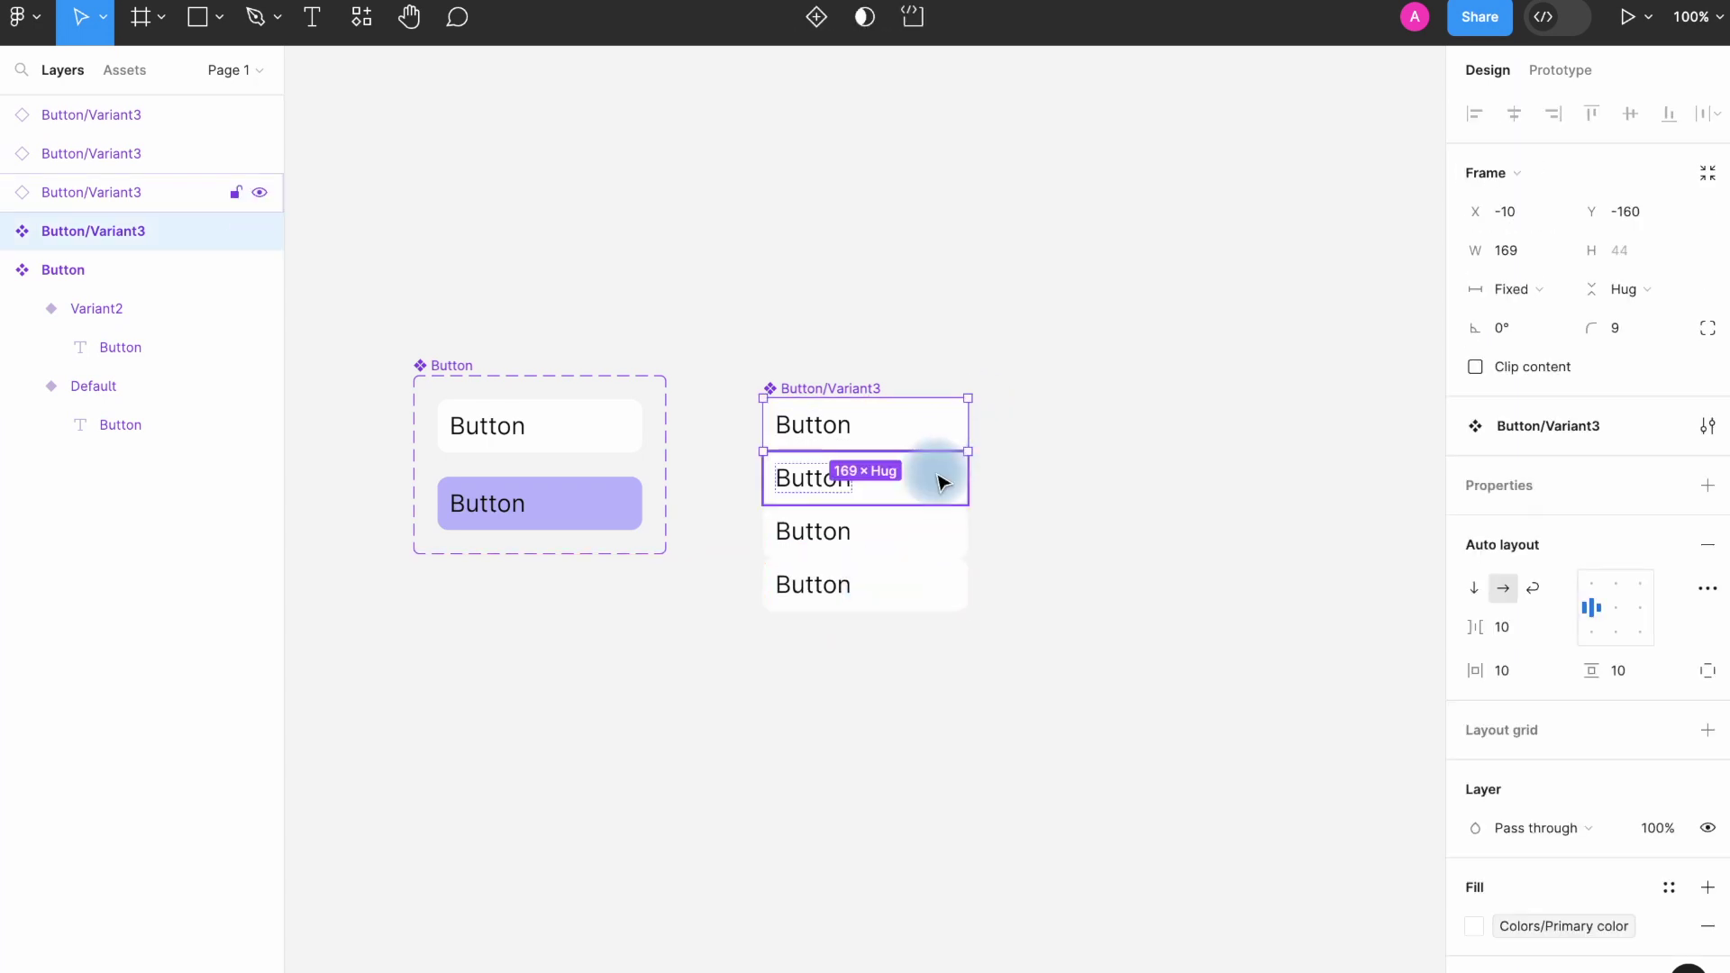
pyautogui.keyDown('shift'); pyautogui.click(938, 478); pyautogui.keyUp('shift')
pyautogui.keyDown('shift'); pyautogui.click(934, 541); pyautogui.keyUp('shift')
pyautogui.keyDown('shift'); pyautogui.click(933, 596); pyautogui.keyUp('shift')
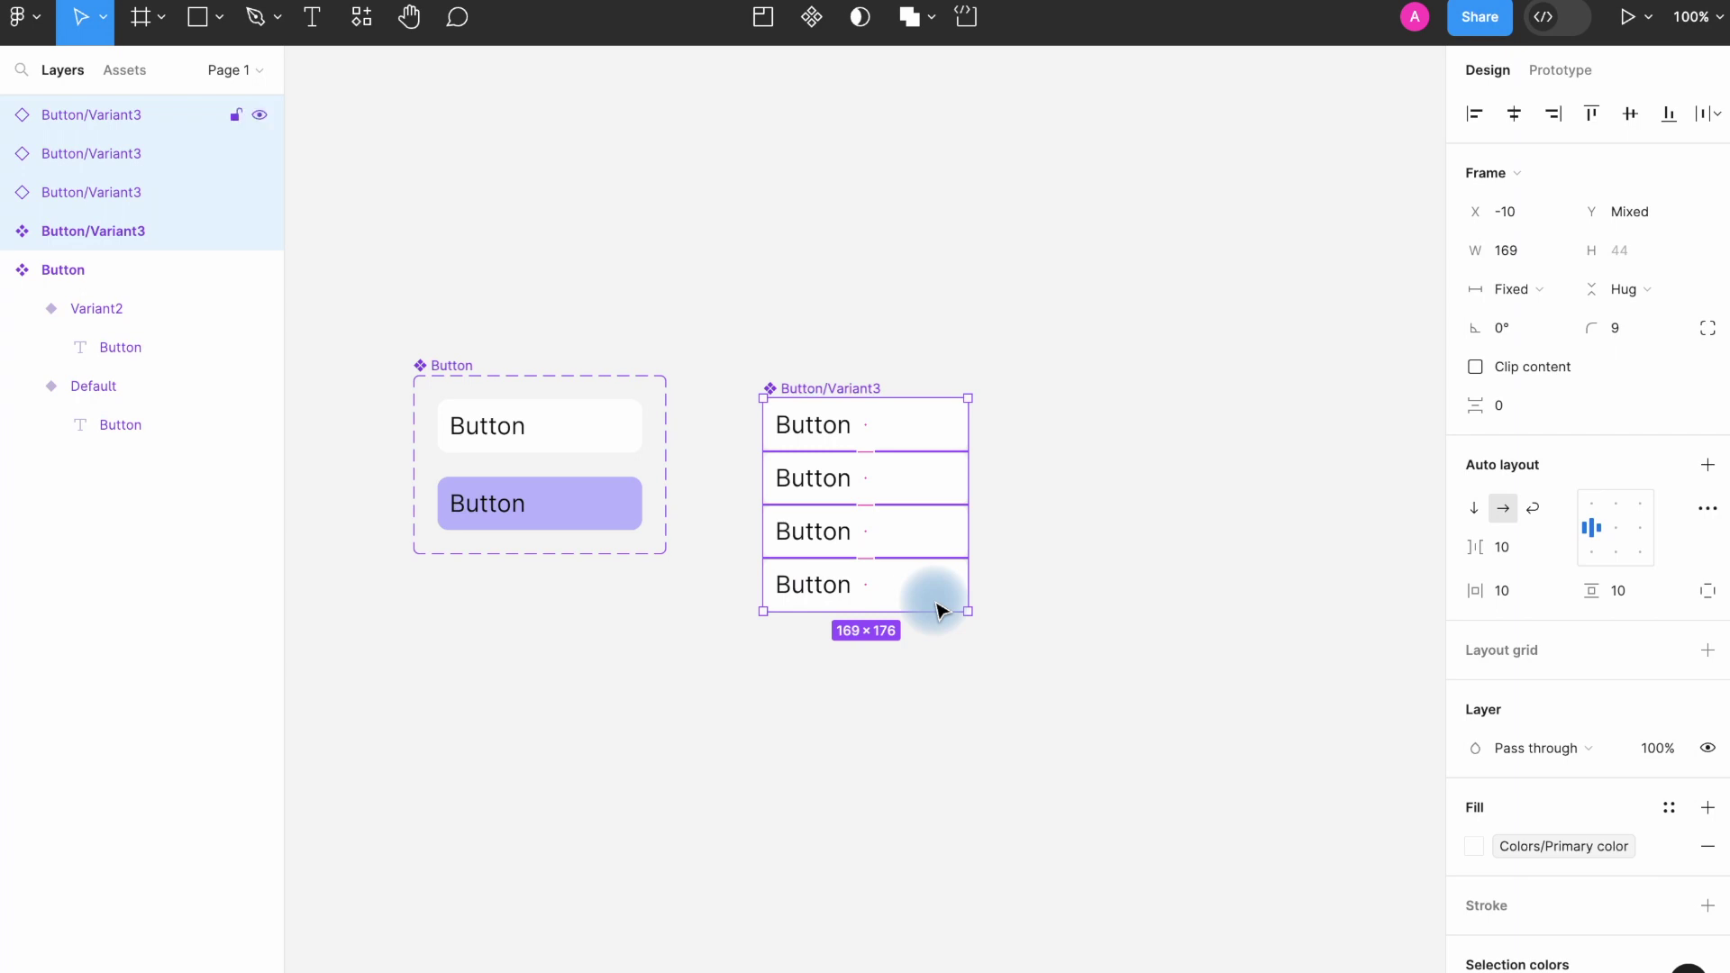
pyautogui.hotkey('shift', 'a')
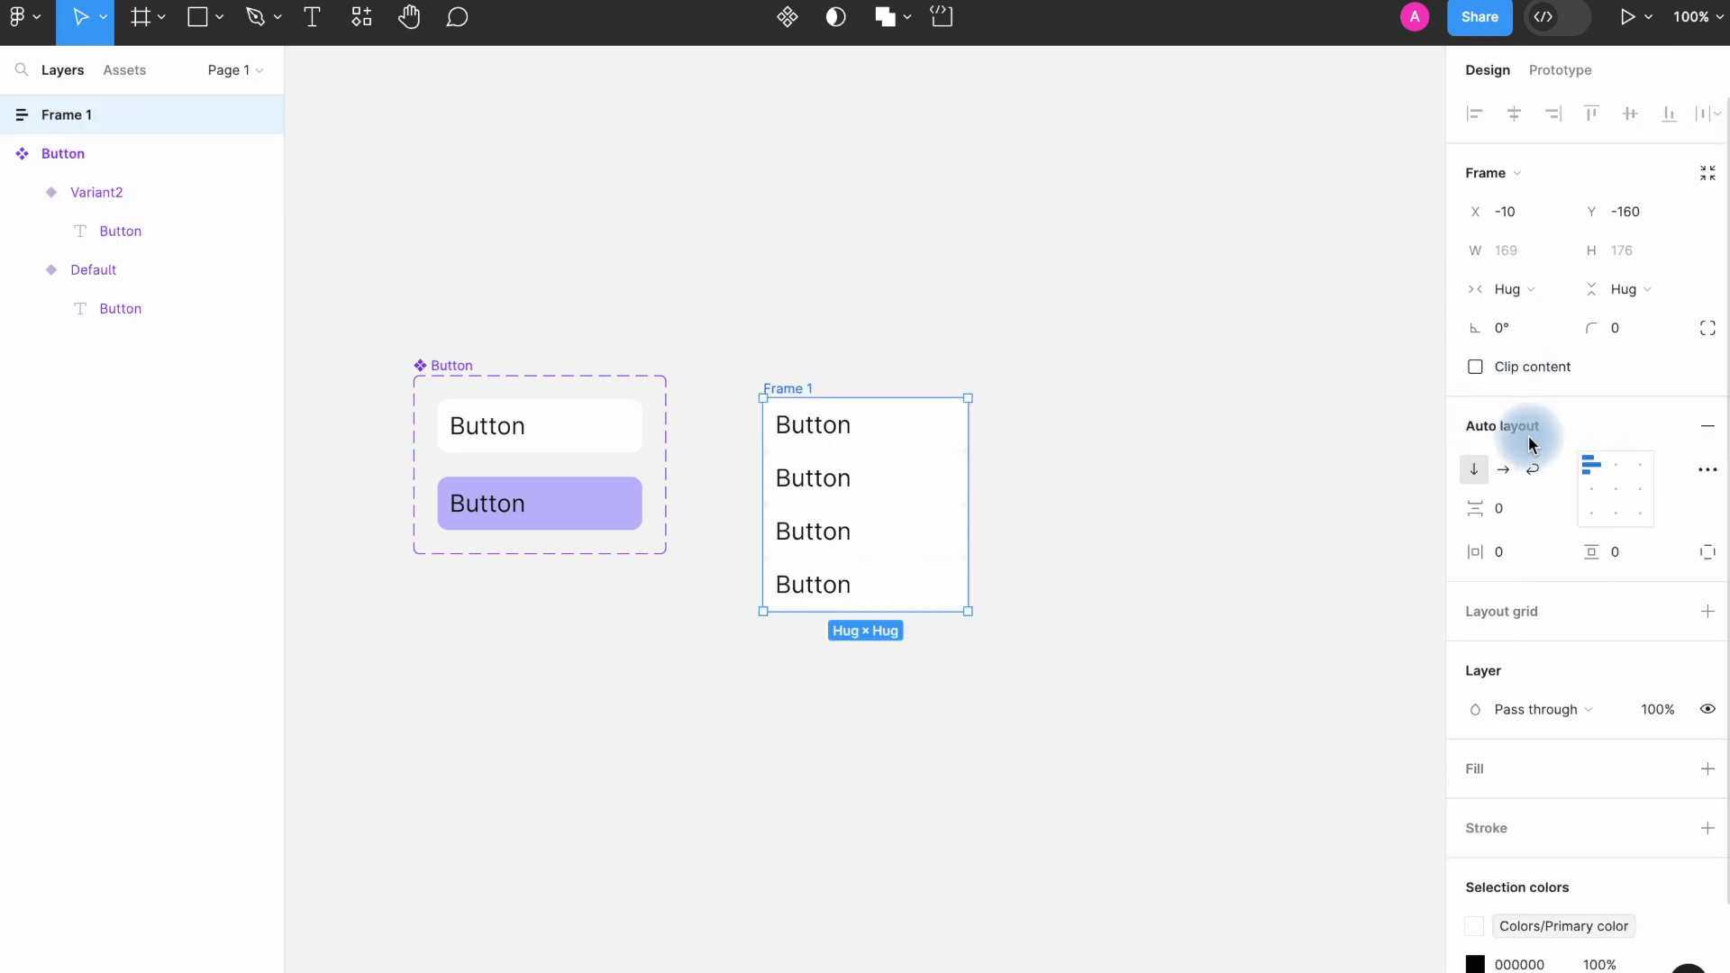
pyautogui.hotkey('ctrl', 'alt', 'k')
pyautogui.moveTo(820, 385)
pyautogui.mouseDown()
pyautogui.moveTo(880, 355)
pyautogui.moveTo(800, 336)
pyautogui.moveTo(799, 358)
pyautogui.mouseUp()
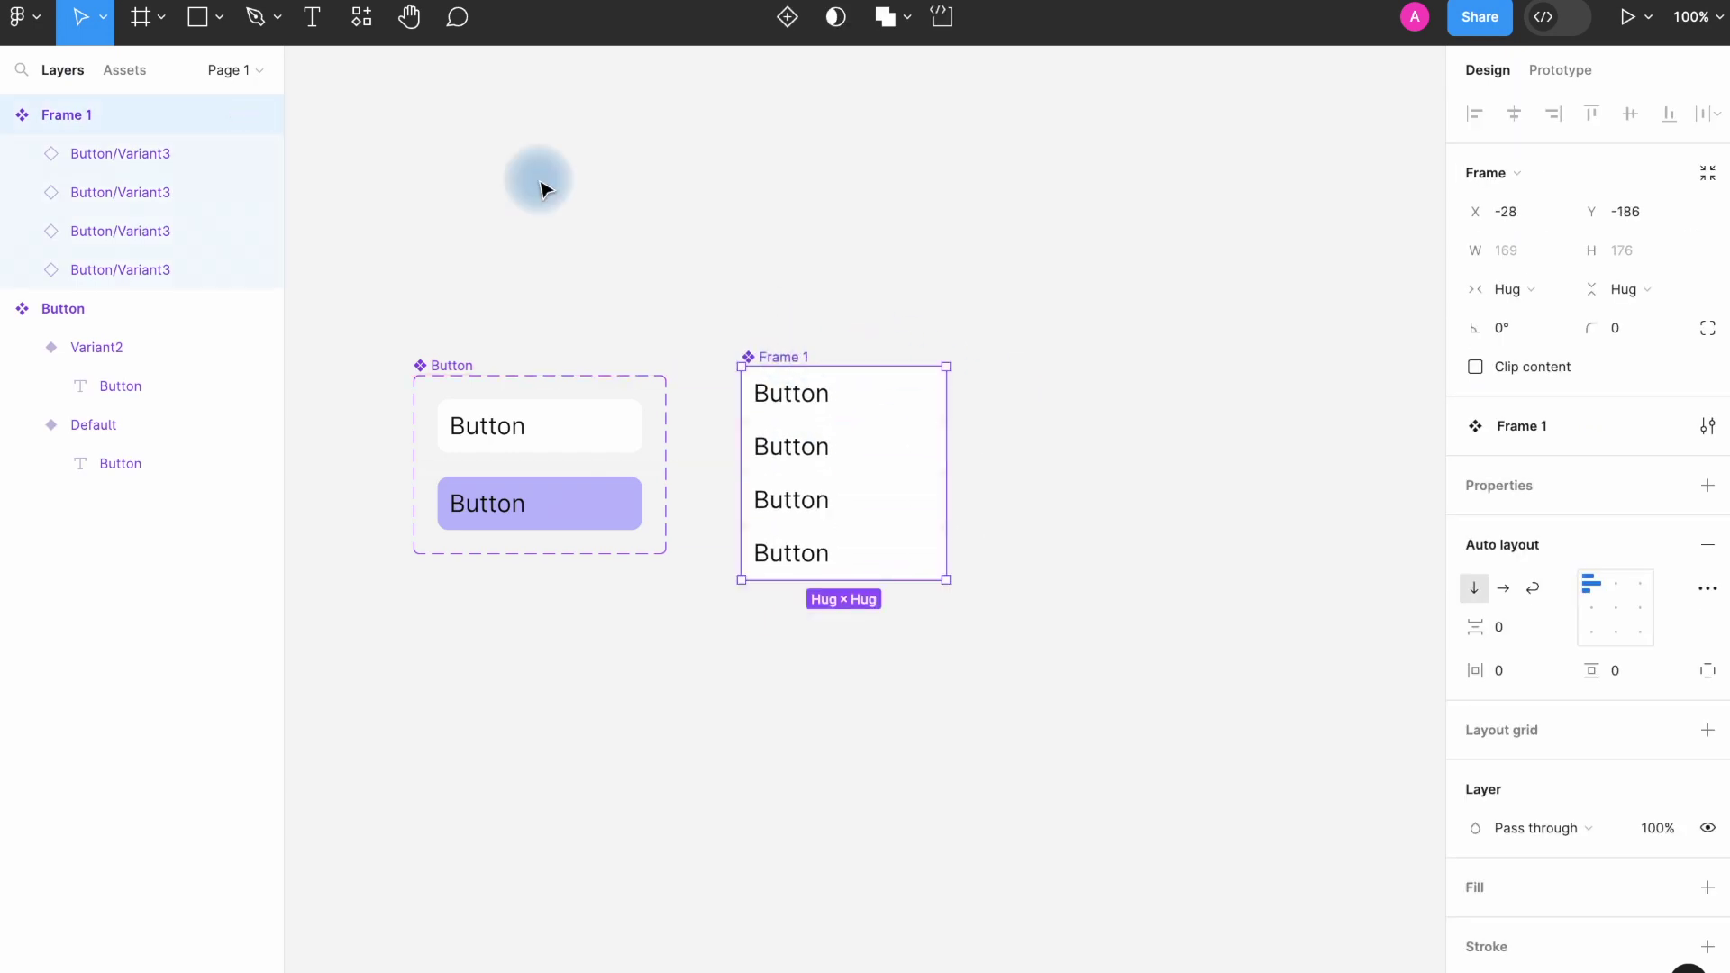
pyautogui.doubleClick(764, 360)
pyautogui.write('Main')
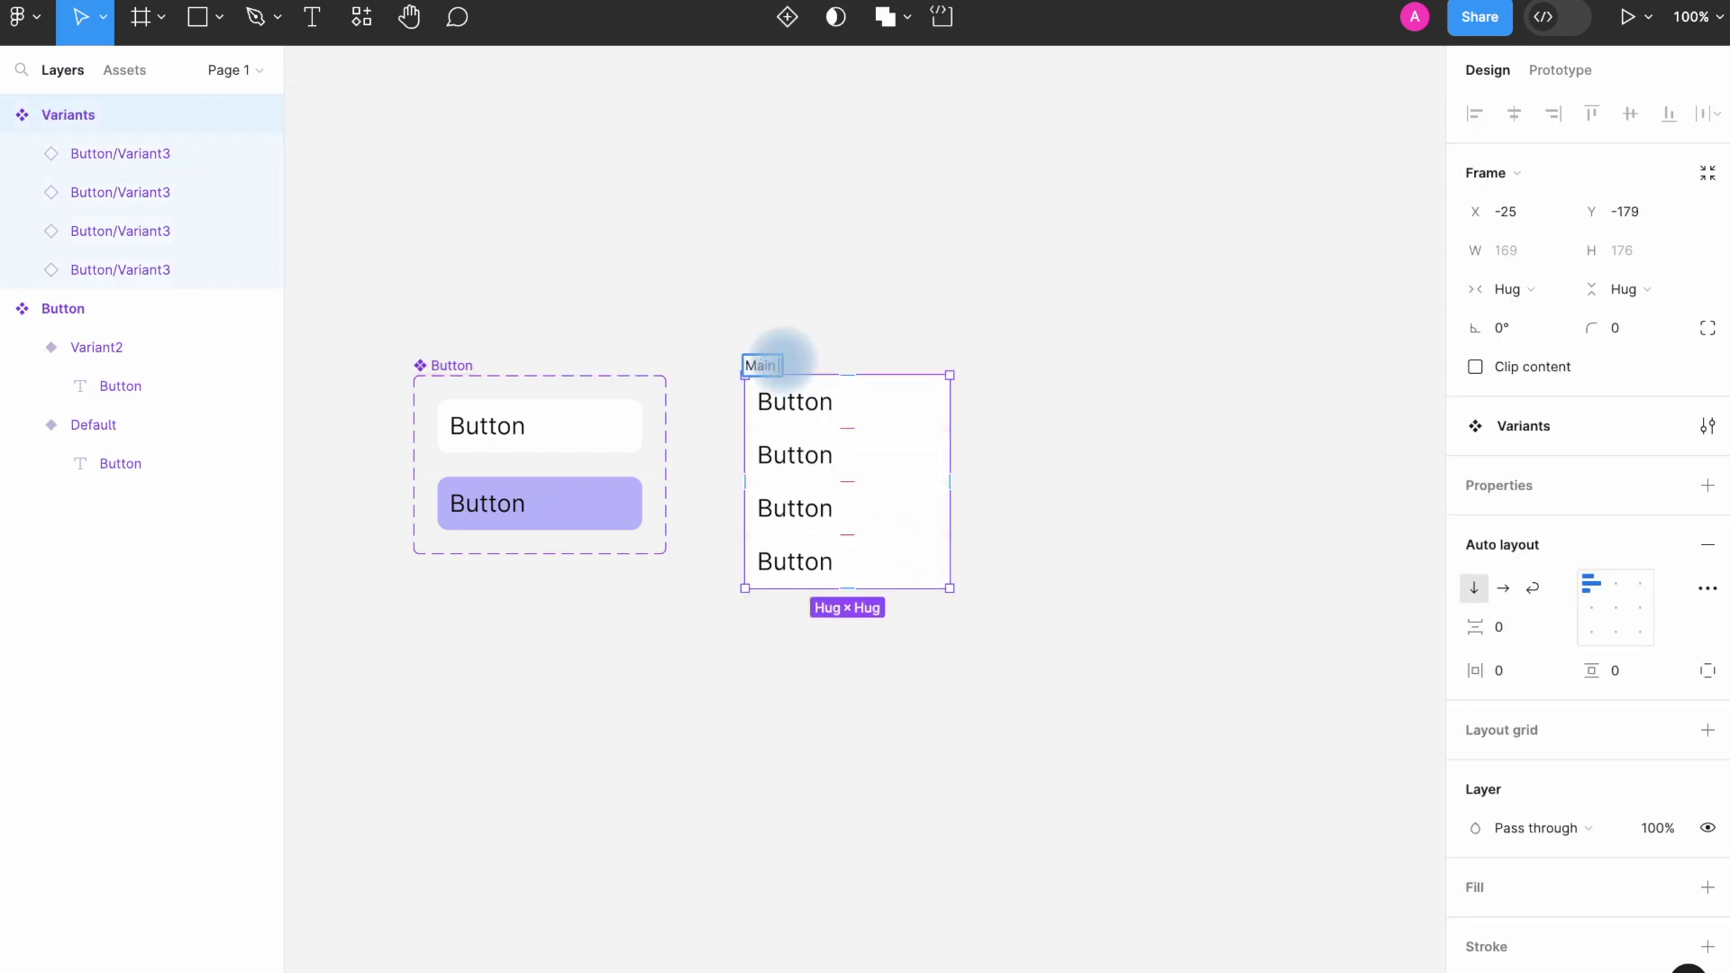
pyautogui.write(' list')
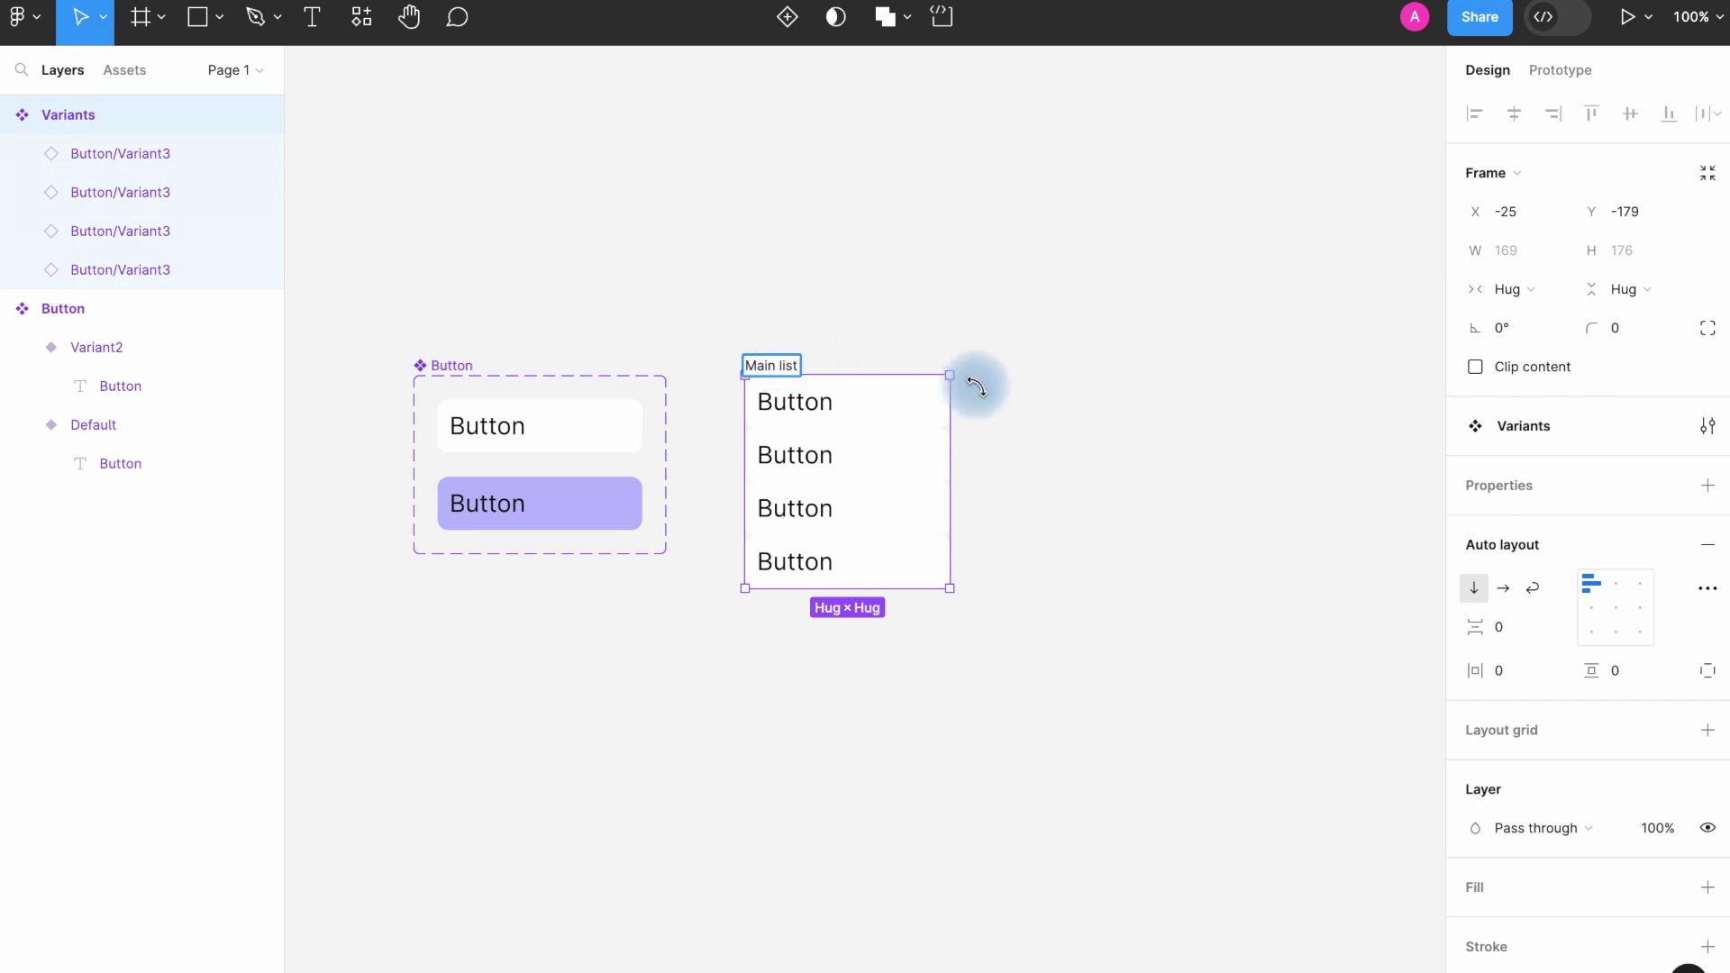
pyautogui.click(1050, 389)
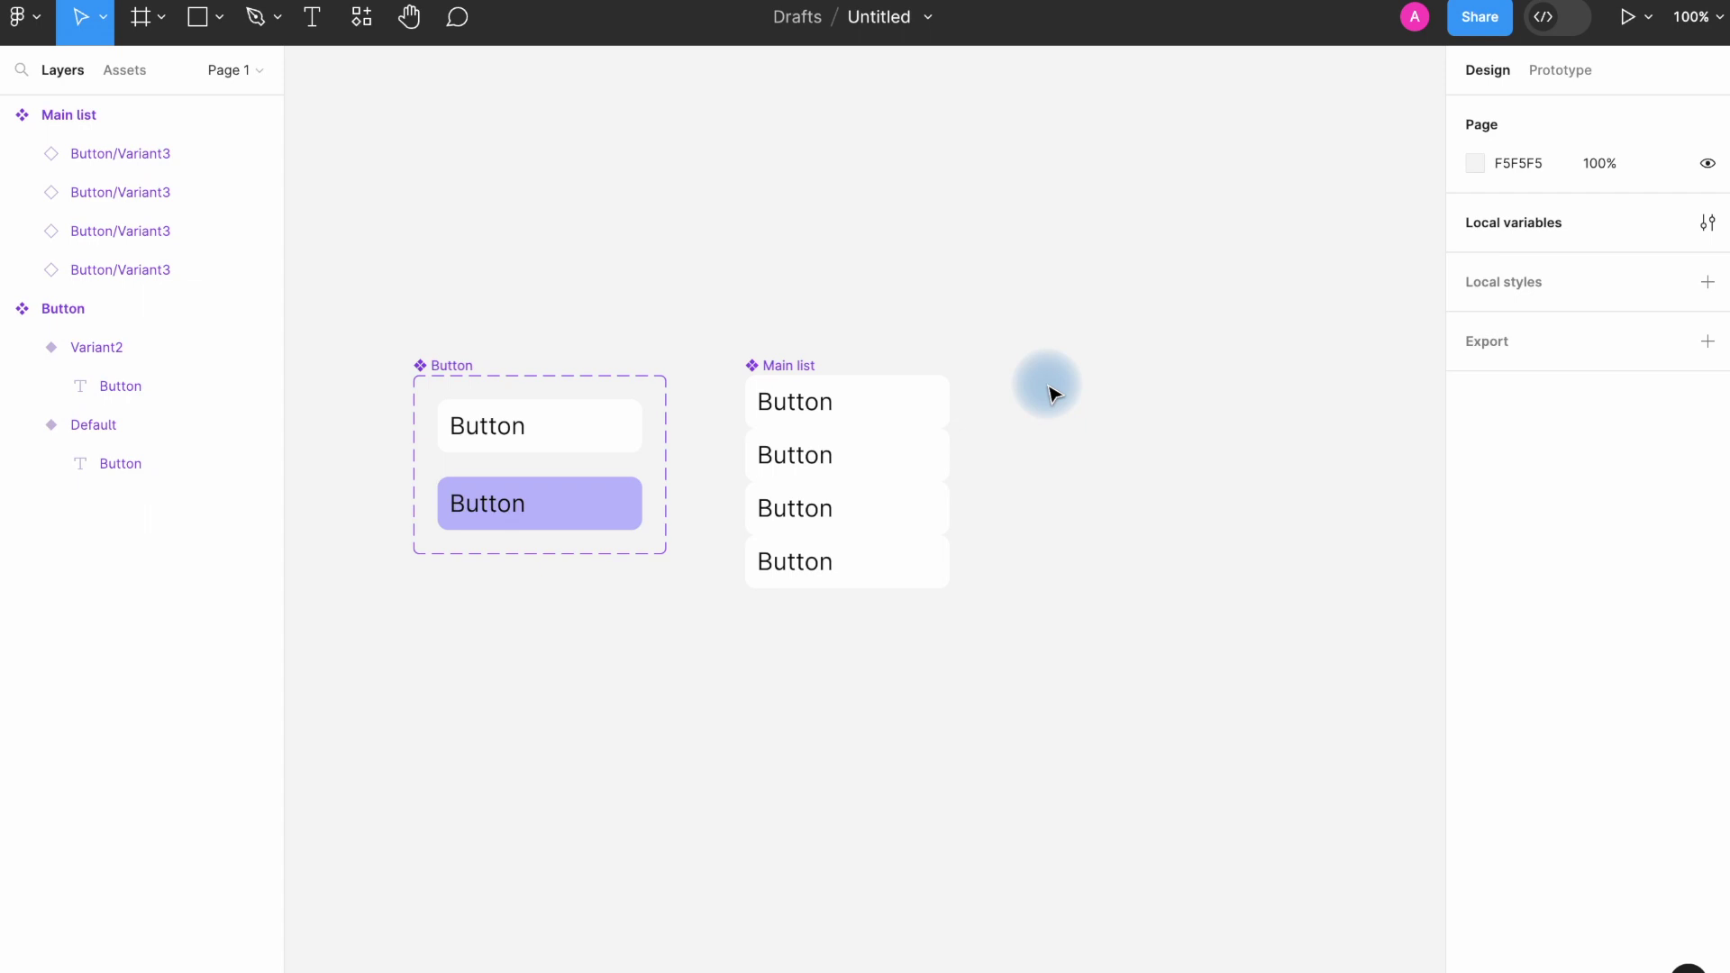
pyautogui.click(933, 398)
# Bind the first Main list item's text to the Variants/Color 1 variable.
pyautogui.click(919, 451)
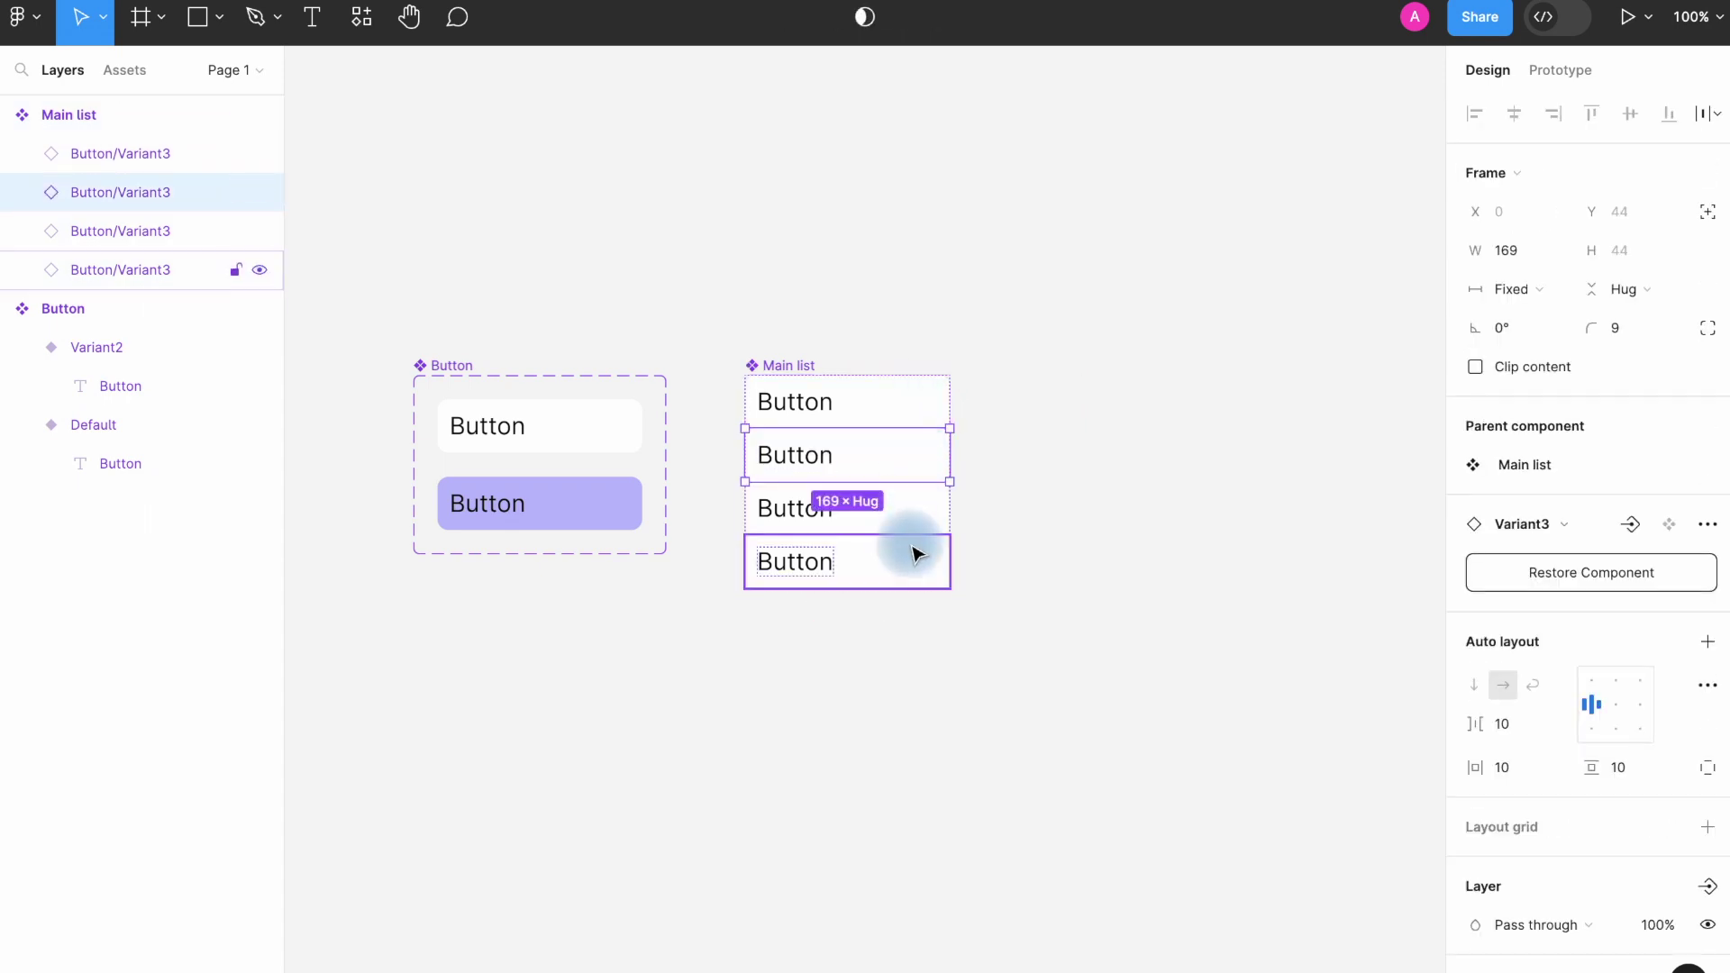
pyautogui.scroll(-3, 1545, 777)
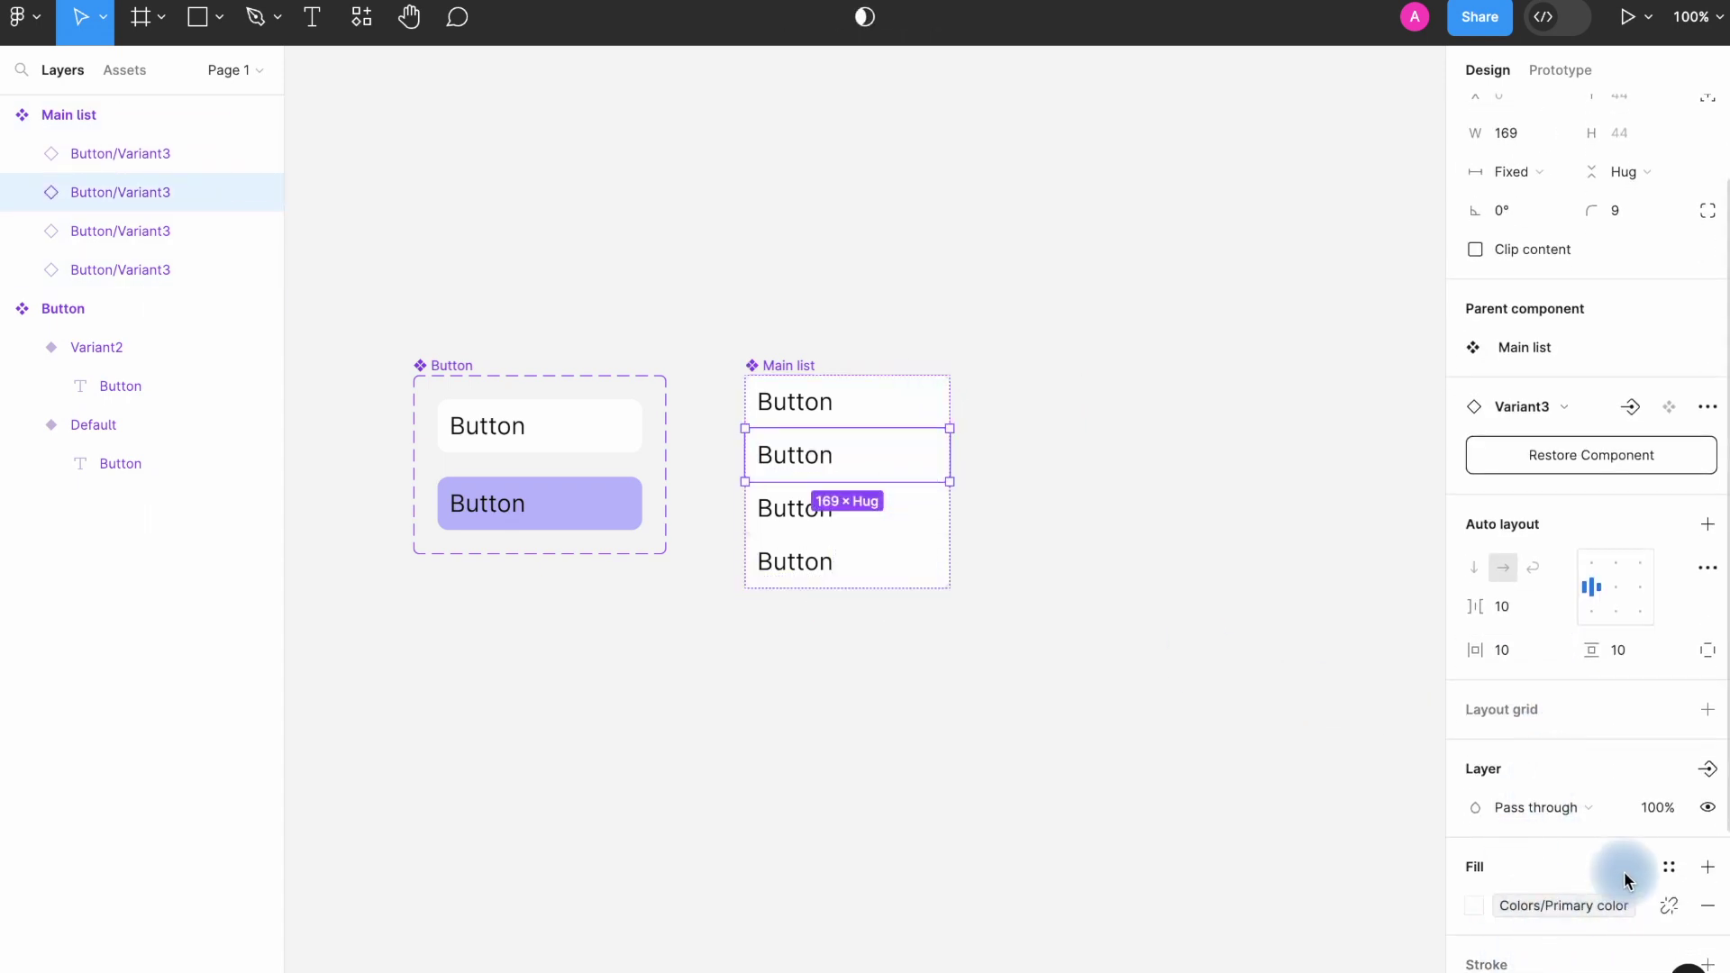
pyautogui.click(1098, 394)
pyautogui.click(793, 365)
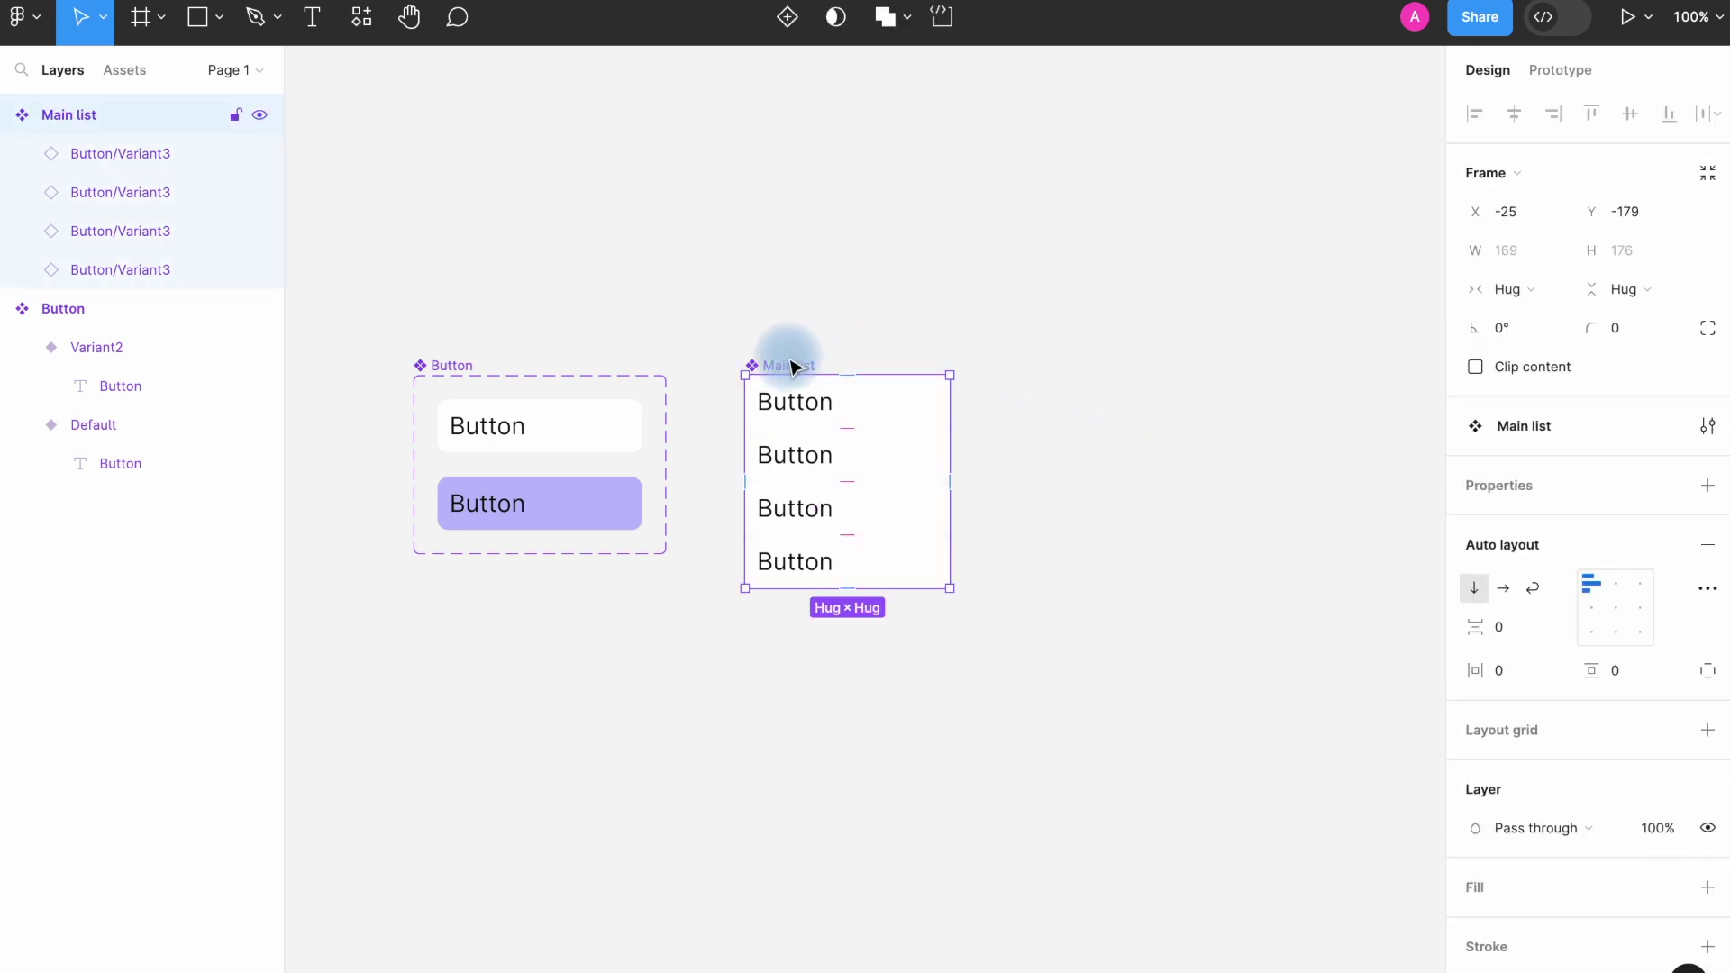
pyautogui.click(797, 402)
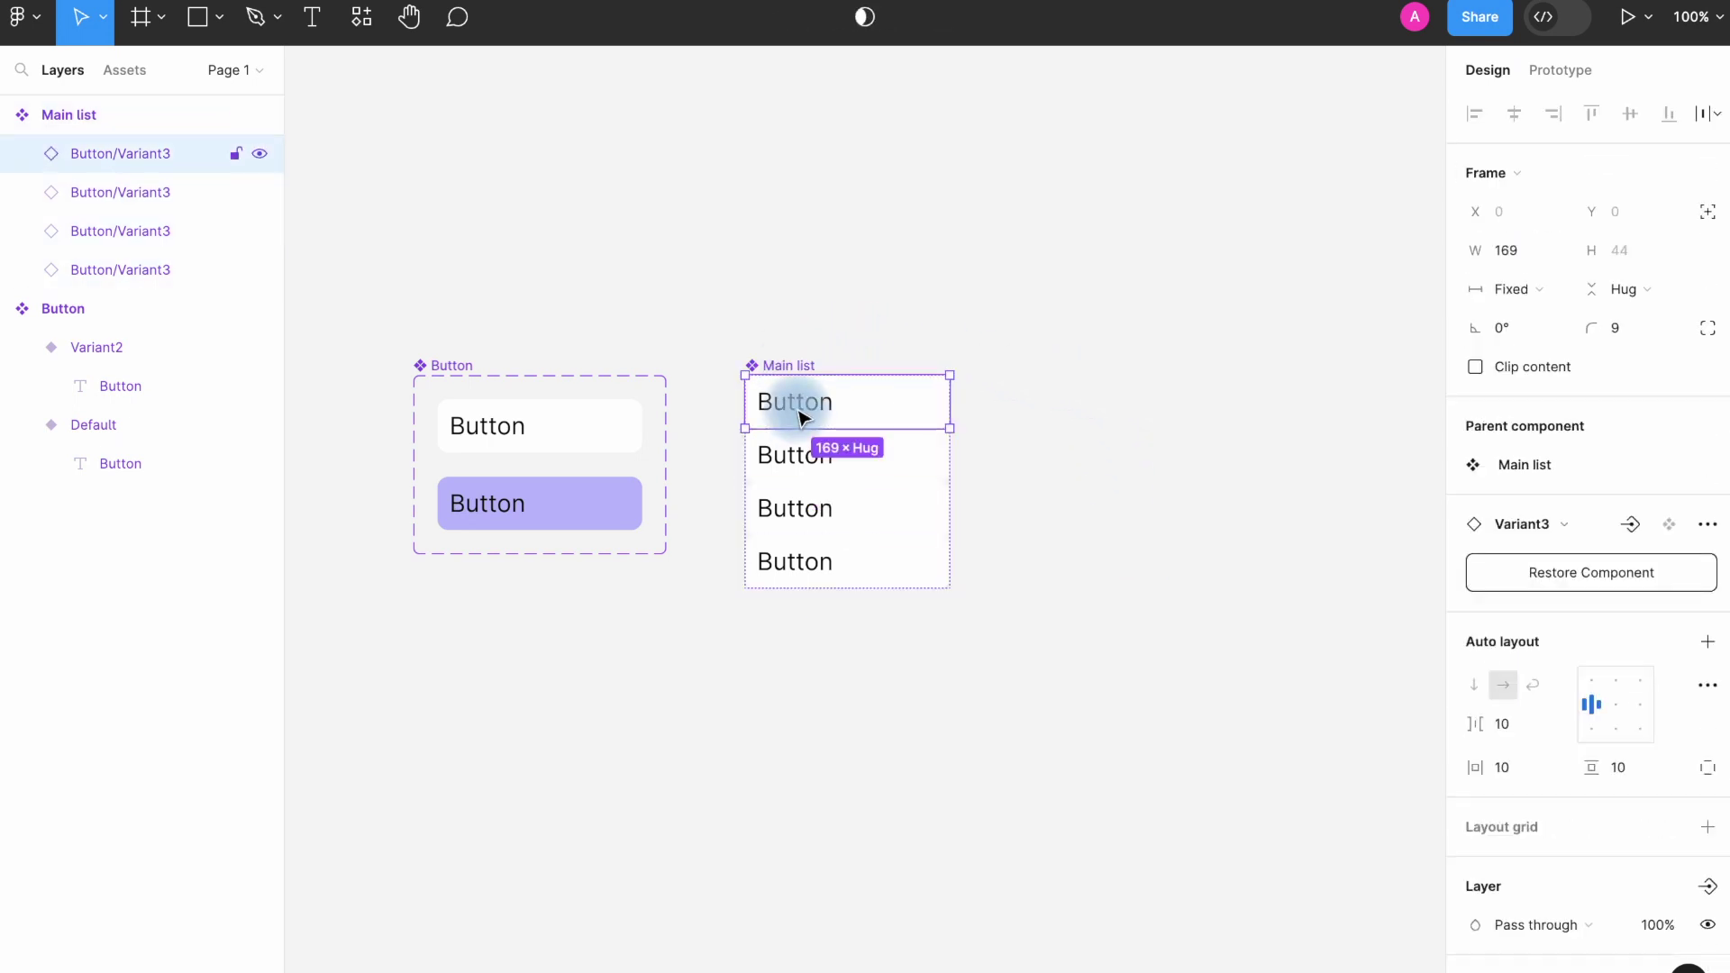
pyautogui.click(800, 414)
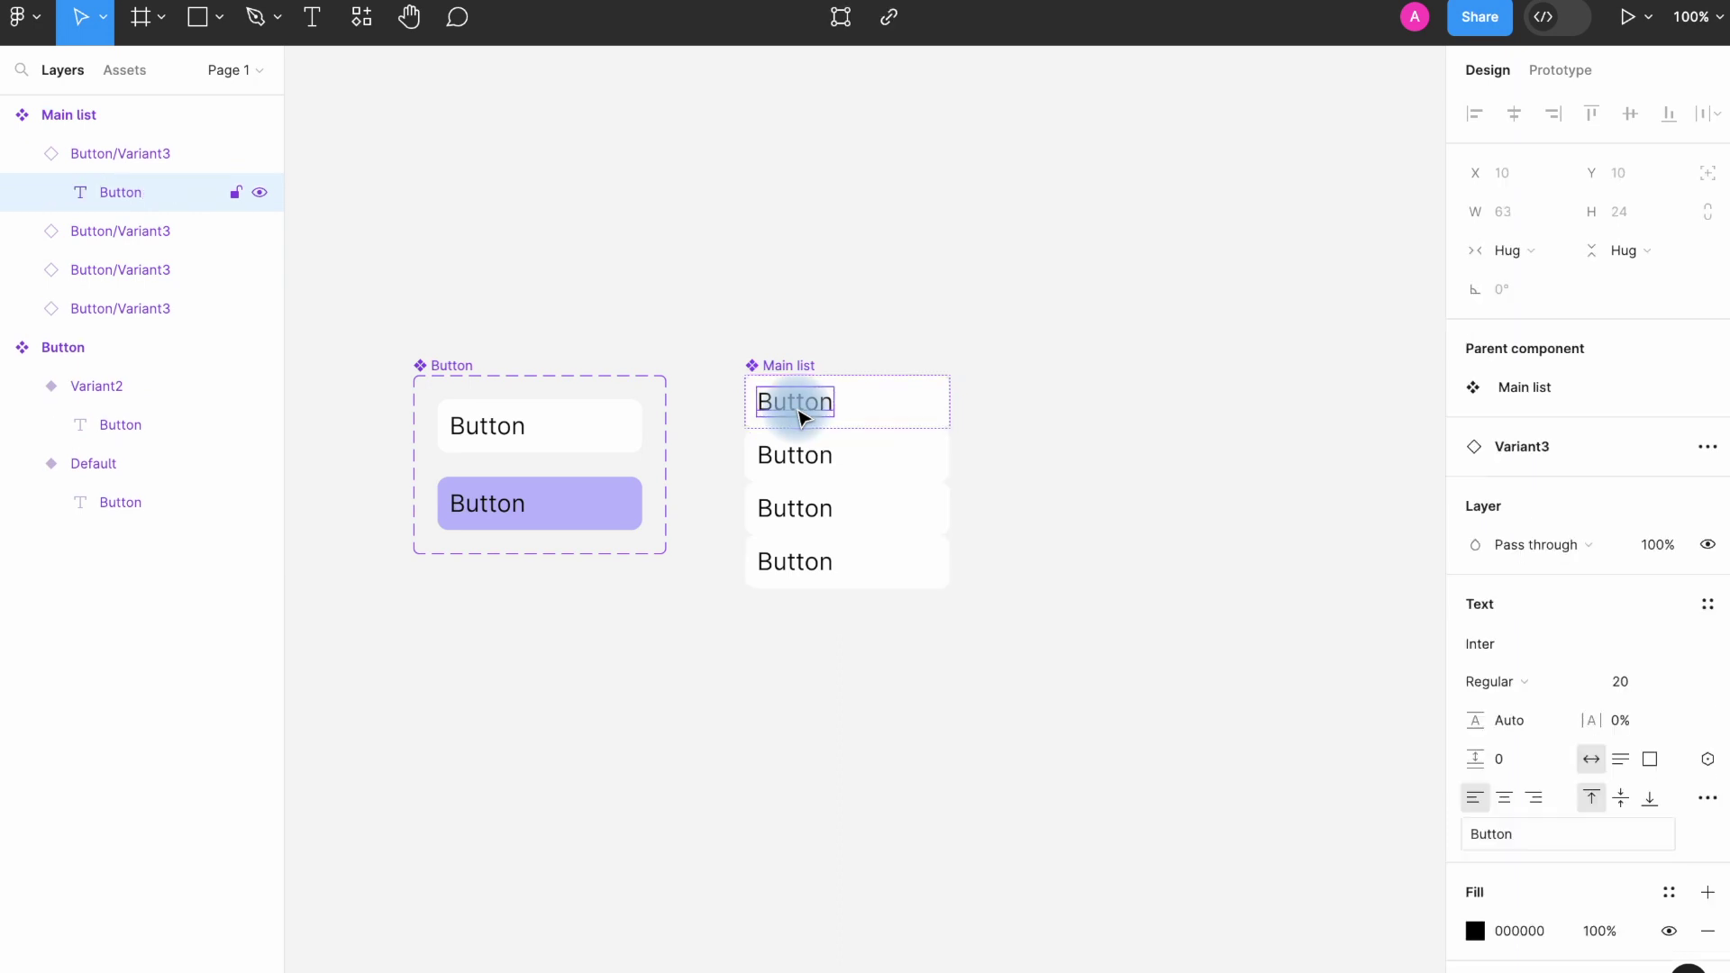
pyautogui.click(1710, 757)
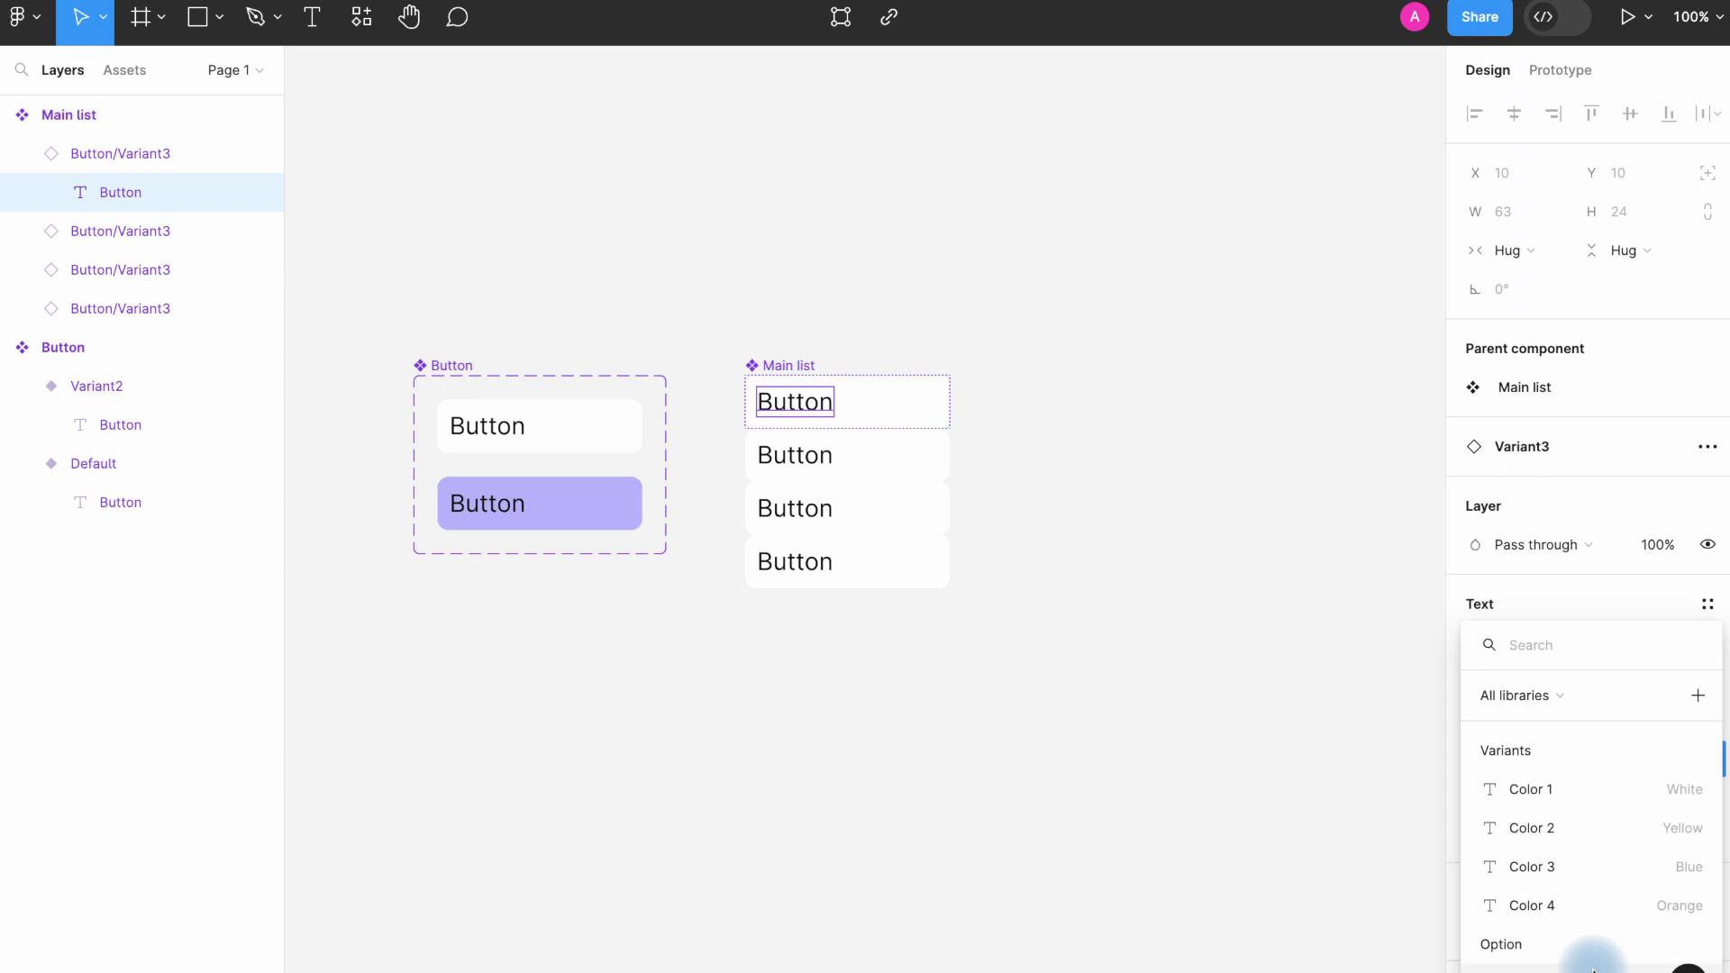
pyautogui.click(1588, 793)
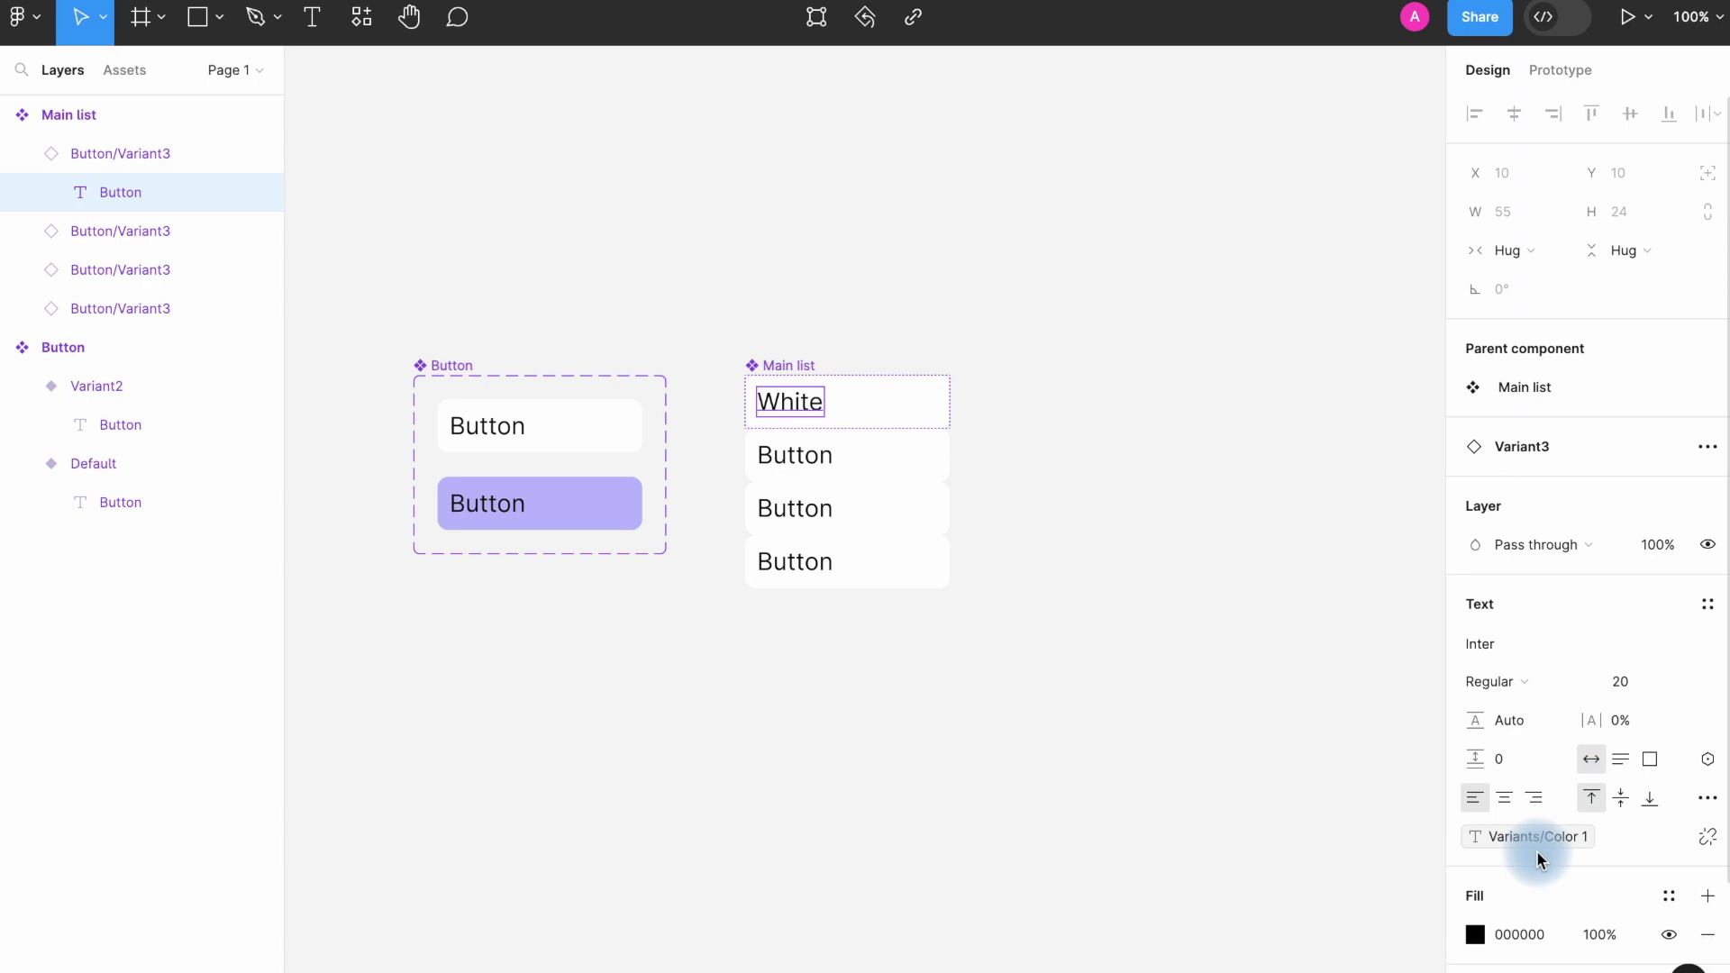
# Bind the second, third and fourth items' text to Color 2, Color 3 and Color 4.
pyautogui.press('Tab')
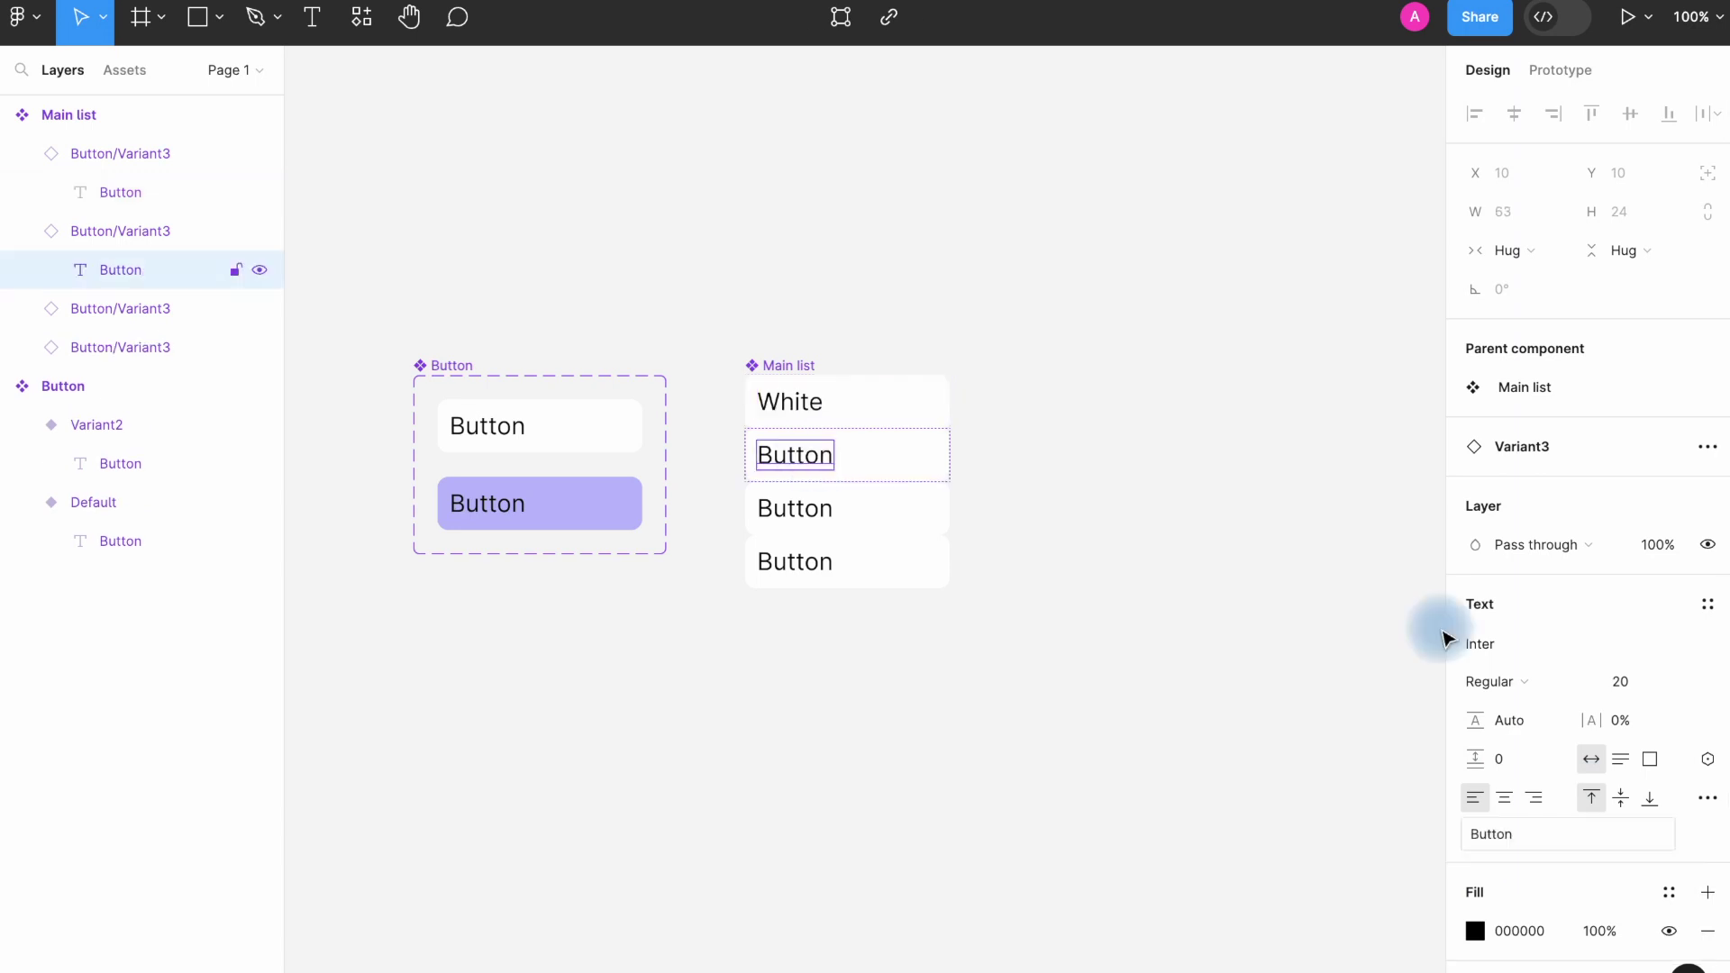
pyautogui.click(1708, 759)
pyautogui.click(1636, 827)
pyautogui.click(799, 505)
pyautogui.click(799, 506)
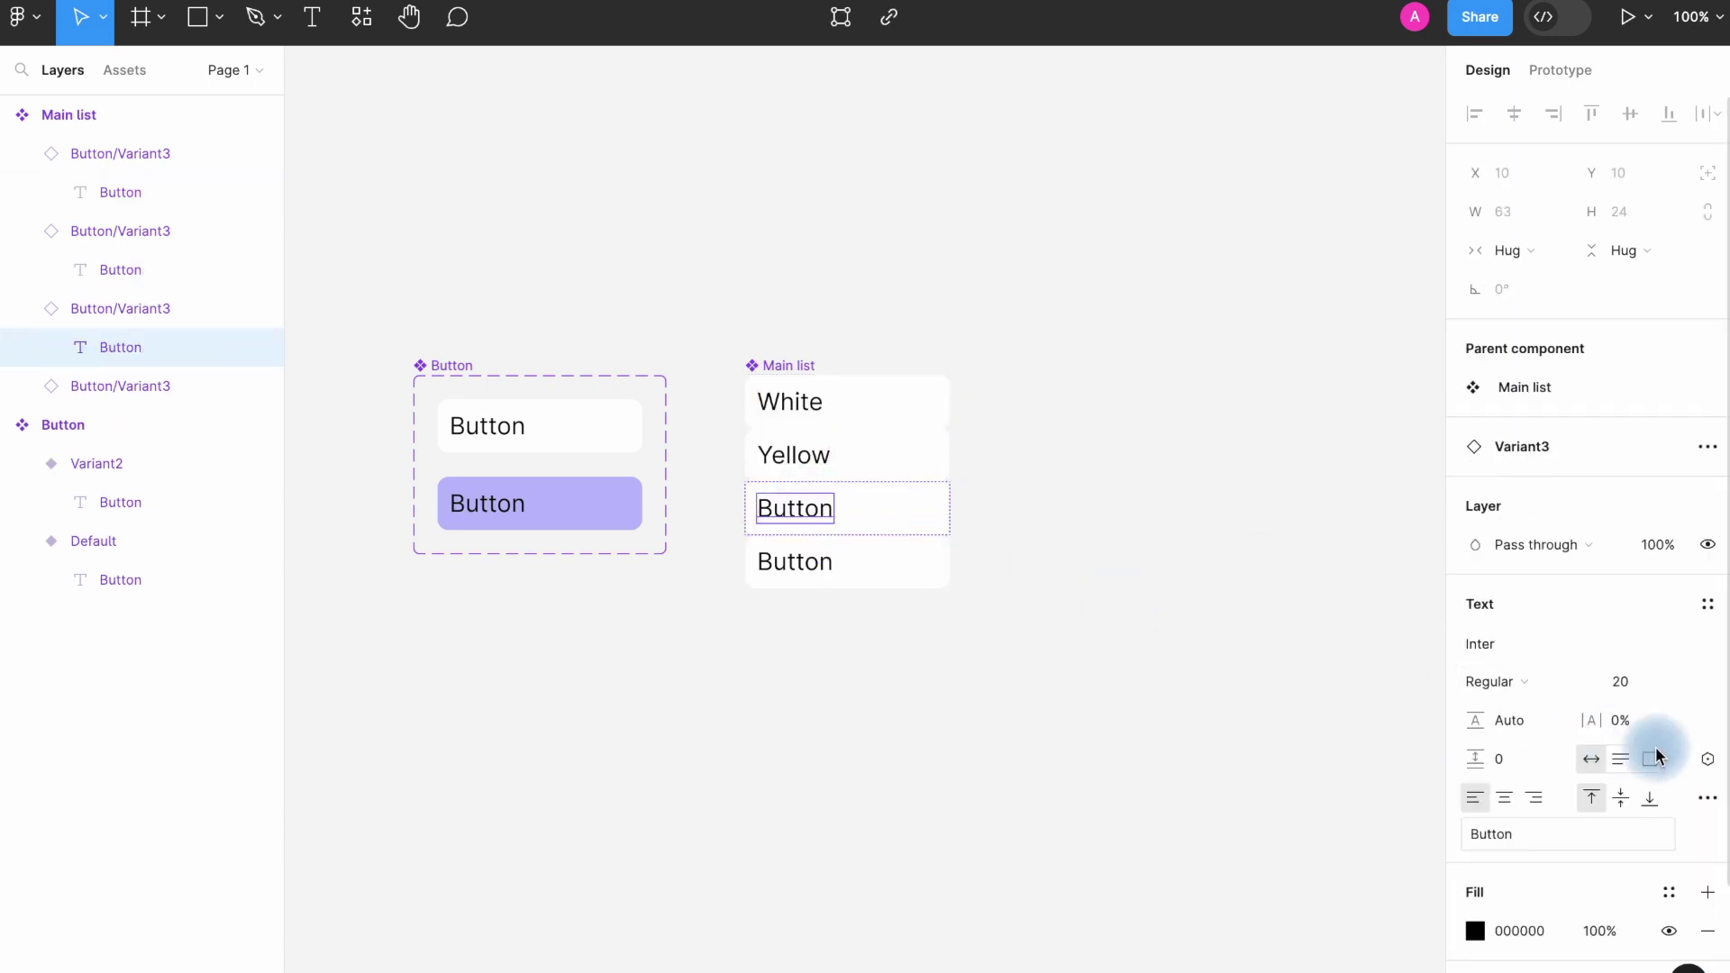
pyautogui.click(1708, 759)
pyautogui.click(1583, 867)
pyautogui.doubleClick(780, 577)
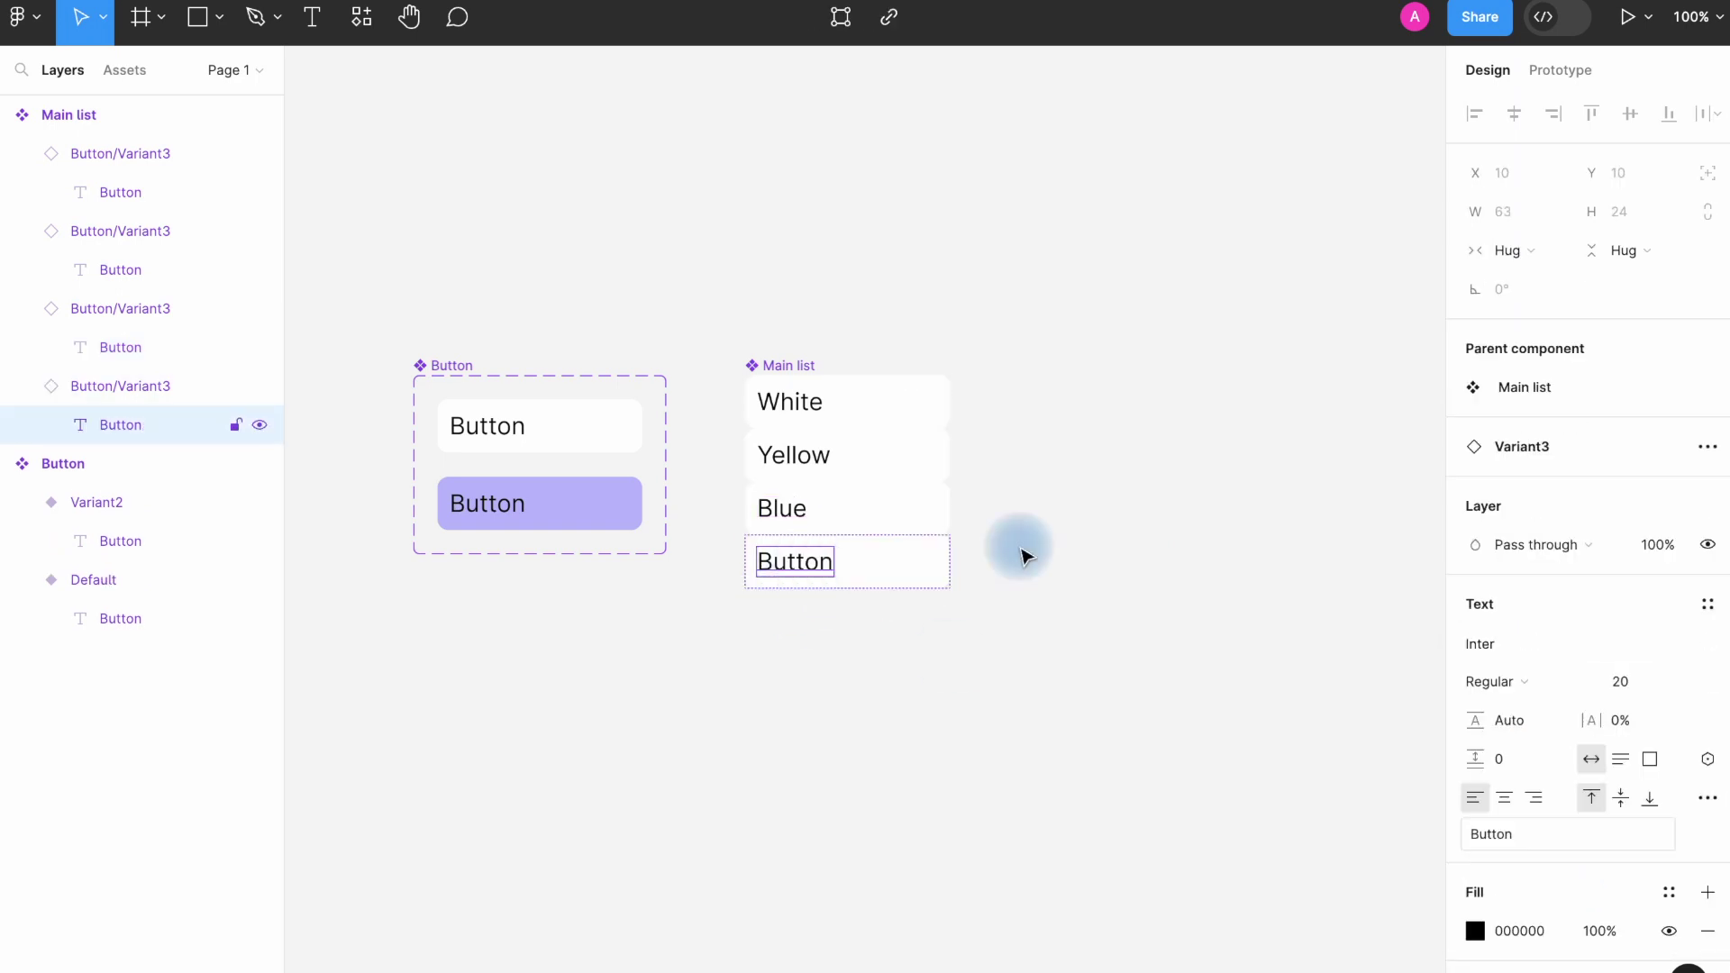
pyautogui.click(1708, 759)
pyautogui.click(1601, 900)
pyautogui.click(901, 359)
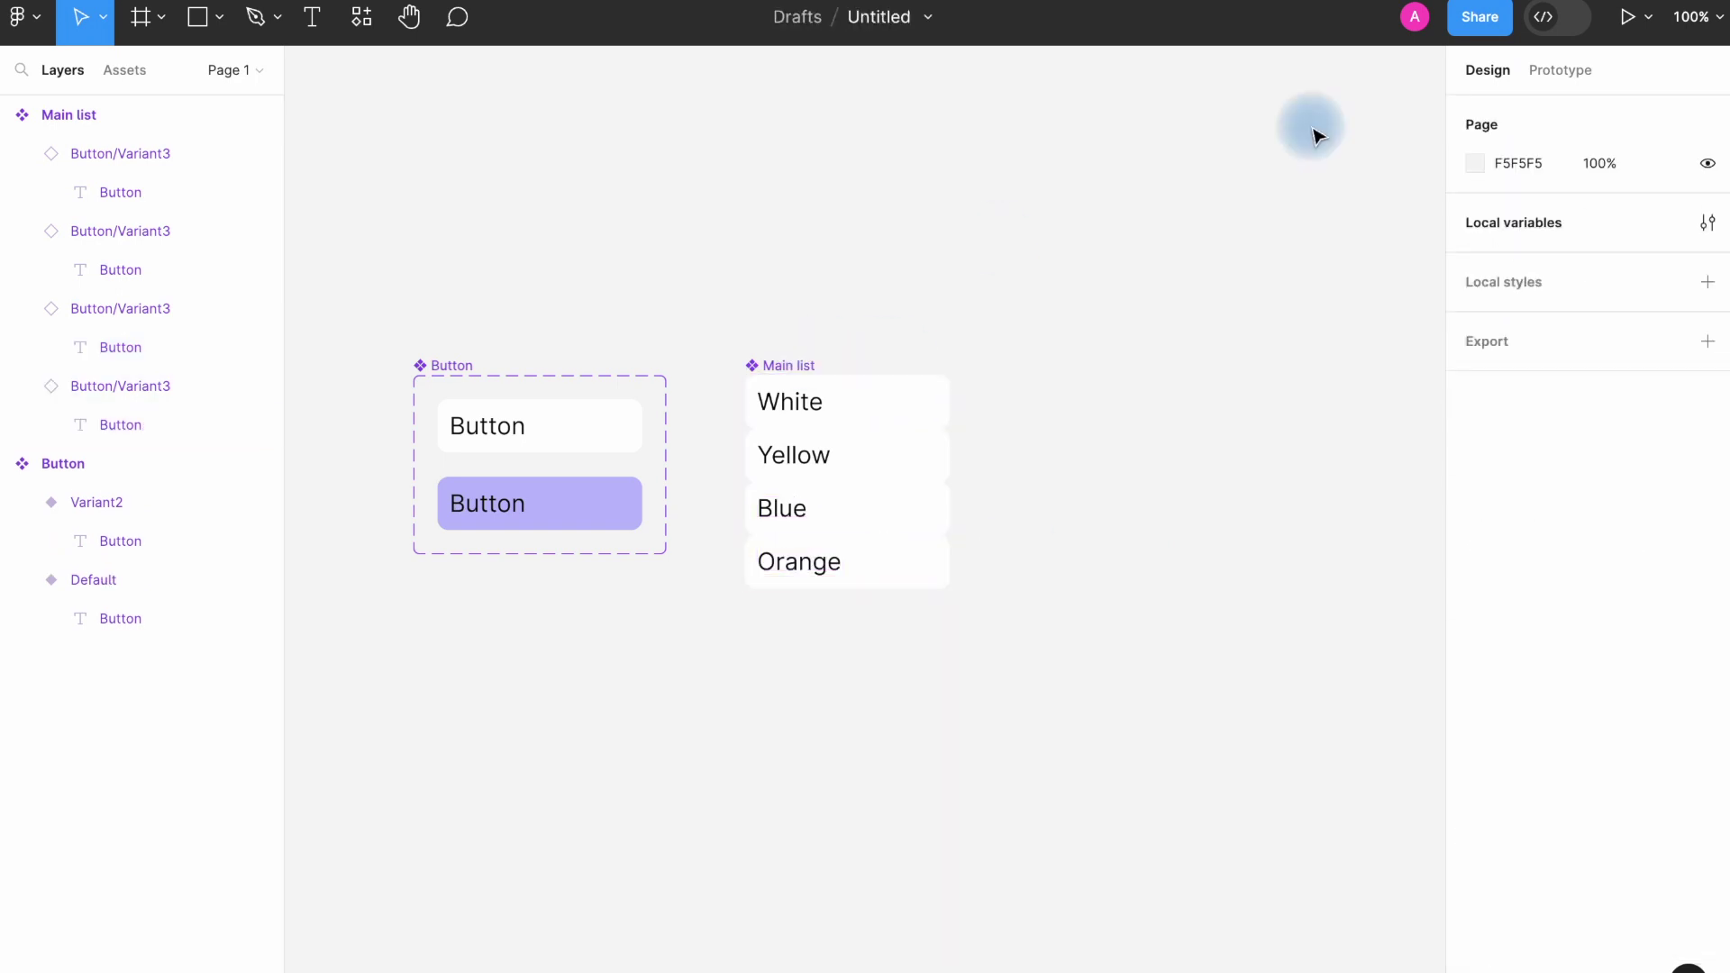
# In Local variables, replace Color 1's value White with Green.
pyautogui.click(1708, 222)
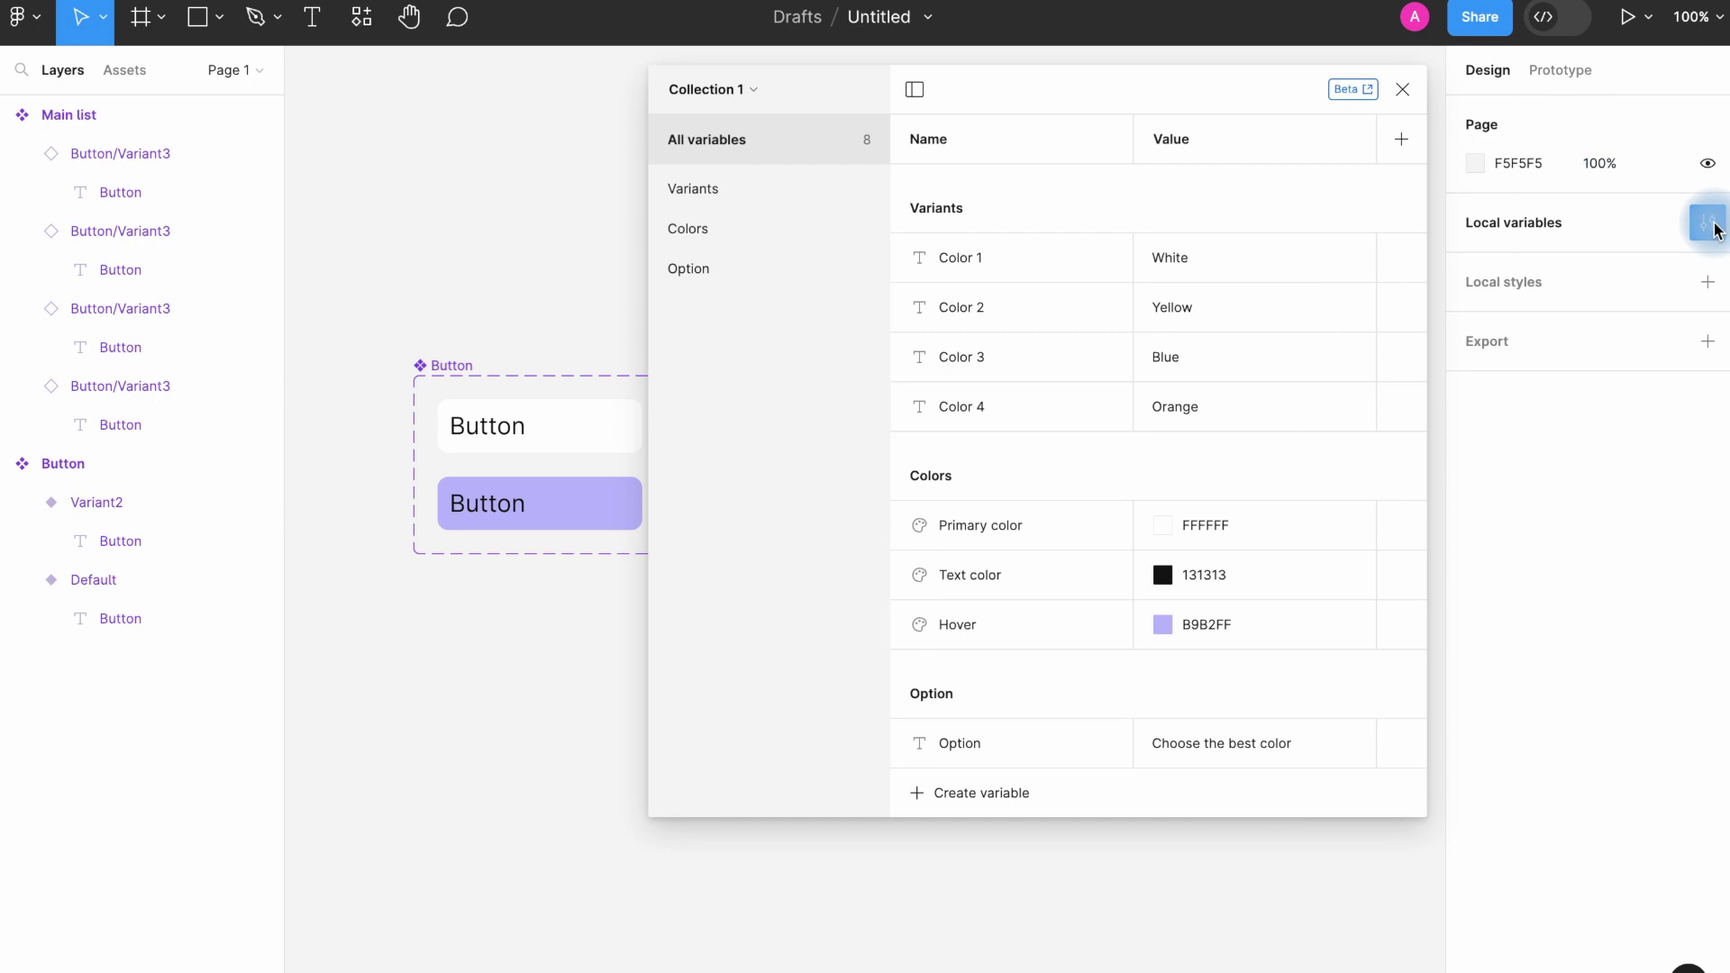
pyautogui.moveTo(1131, 200); pyautogui.dragTo(1481, 174)
pyautogui.doubleClick(1544, 346)
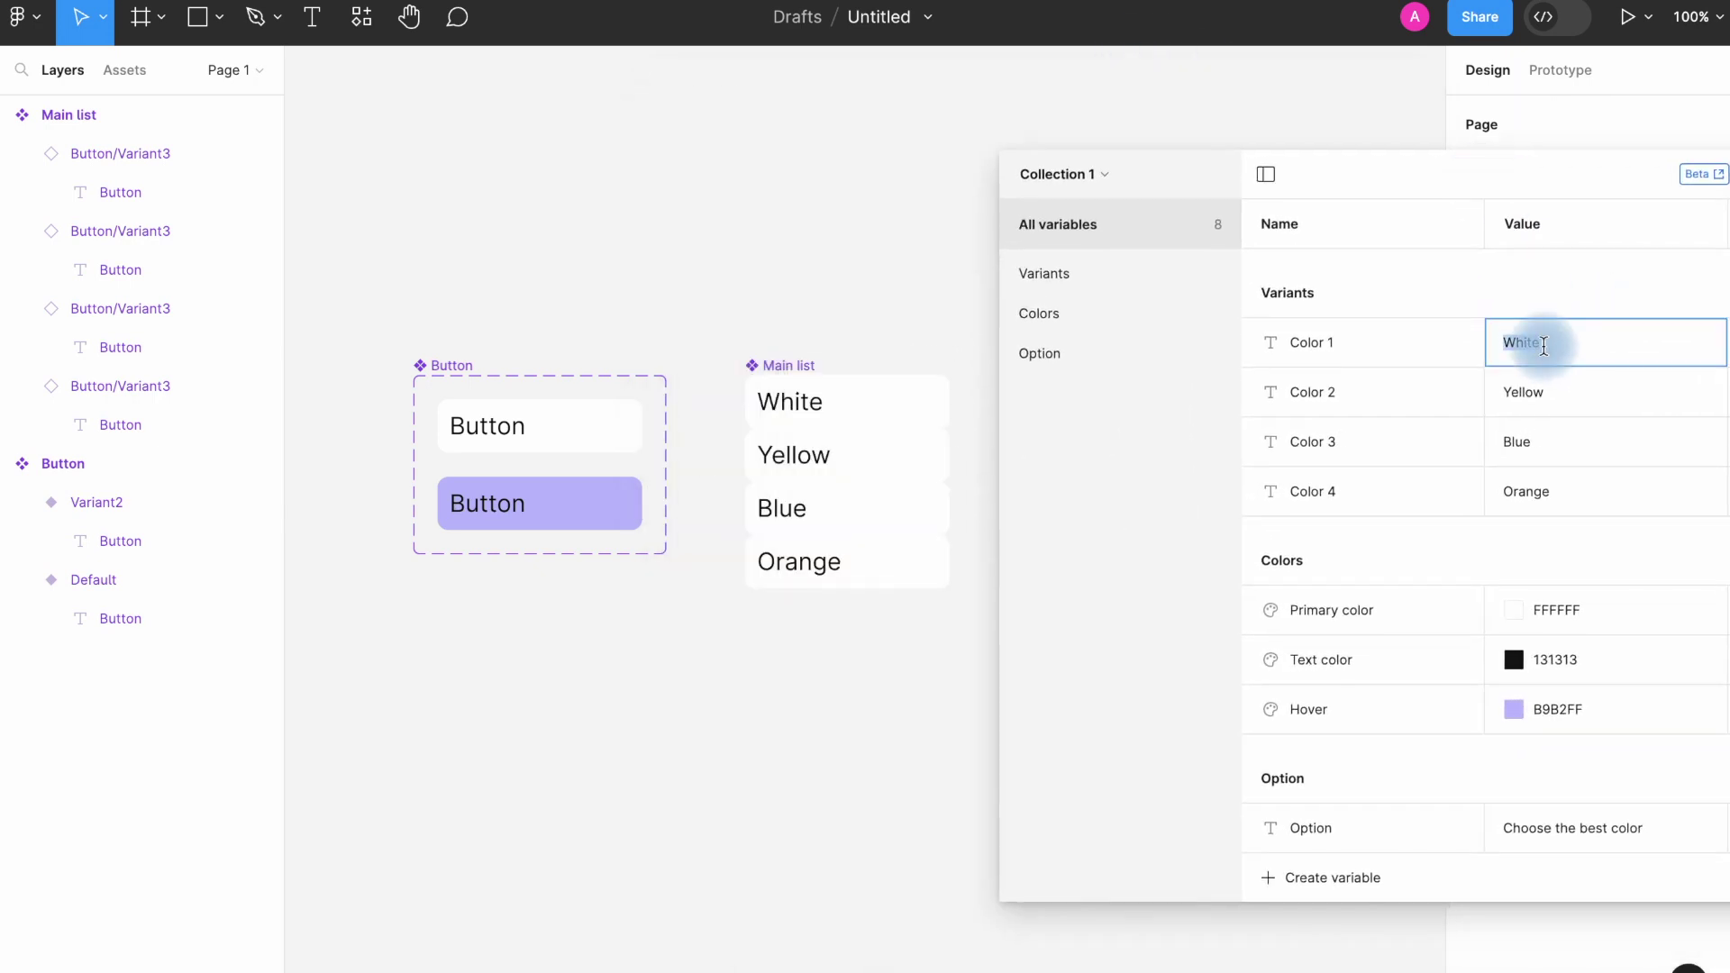
pyautogui.press('BackSpace')
pyautogui.write('Green')
pyautogui.press('Return')
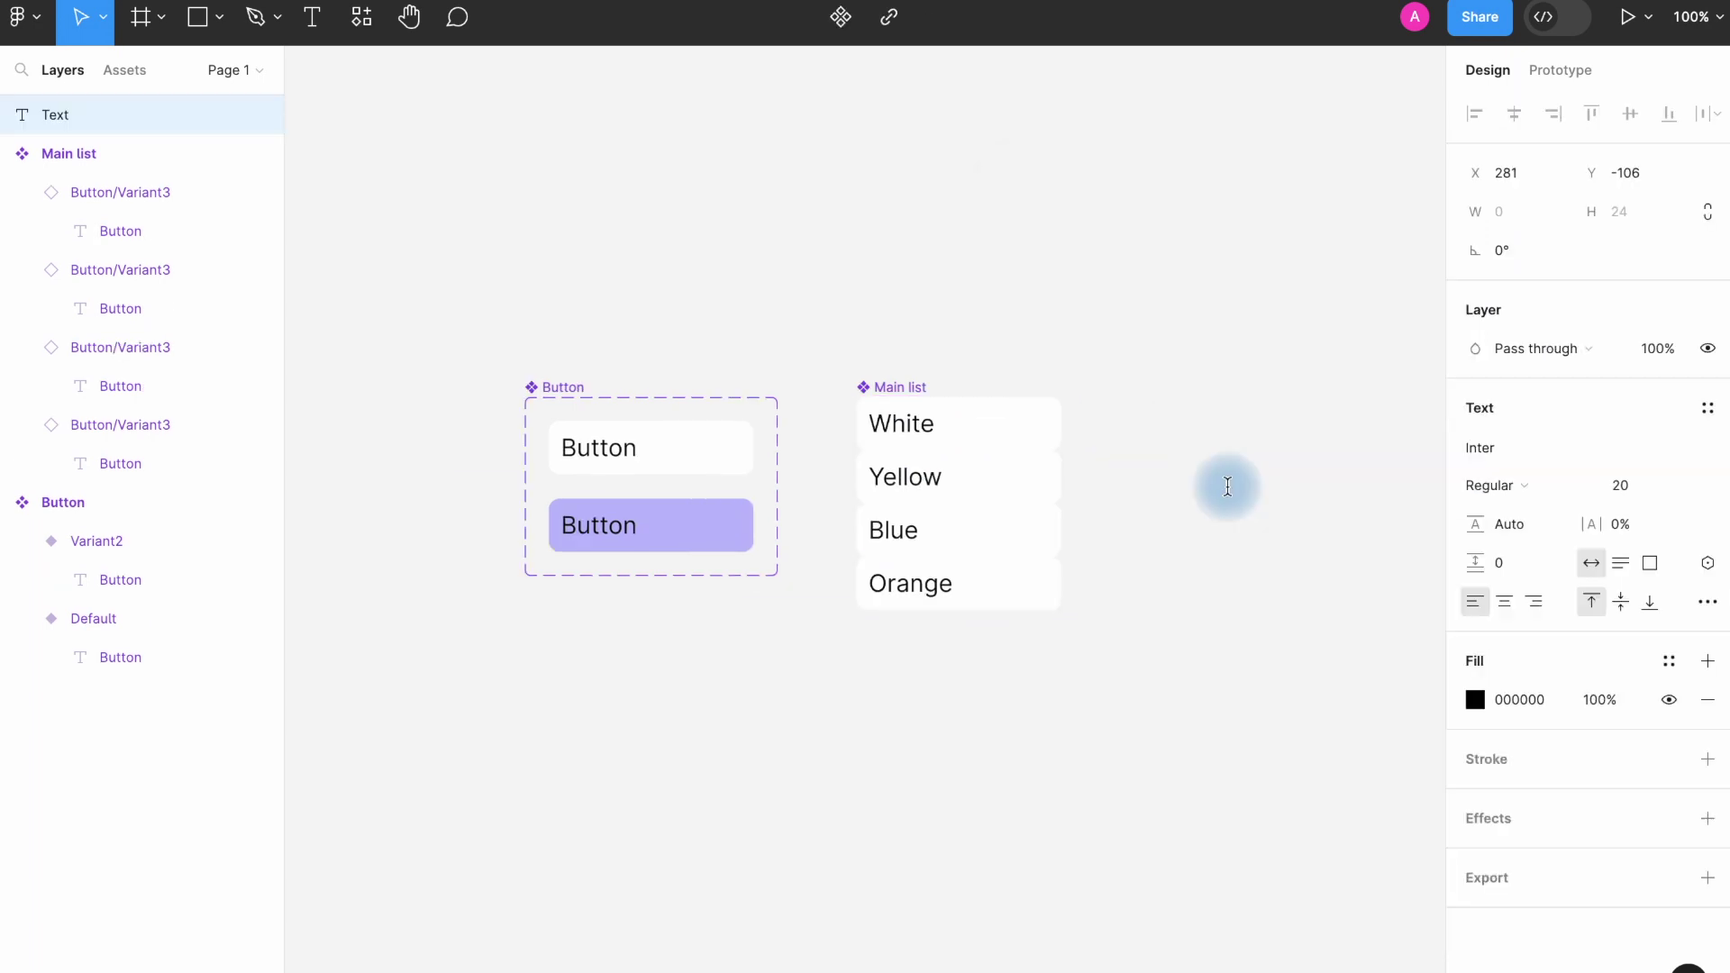
# Type the label 'Dropdown', wrap it in a left-aligned auto-layout frame and move it up.
pyautogui.write('Dropdown')
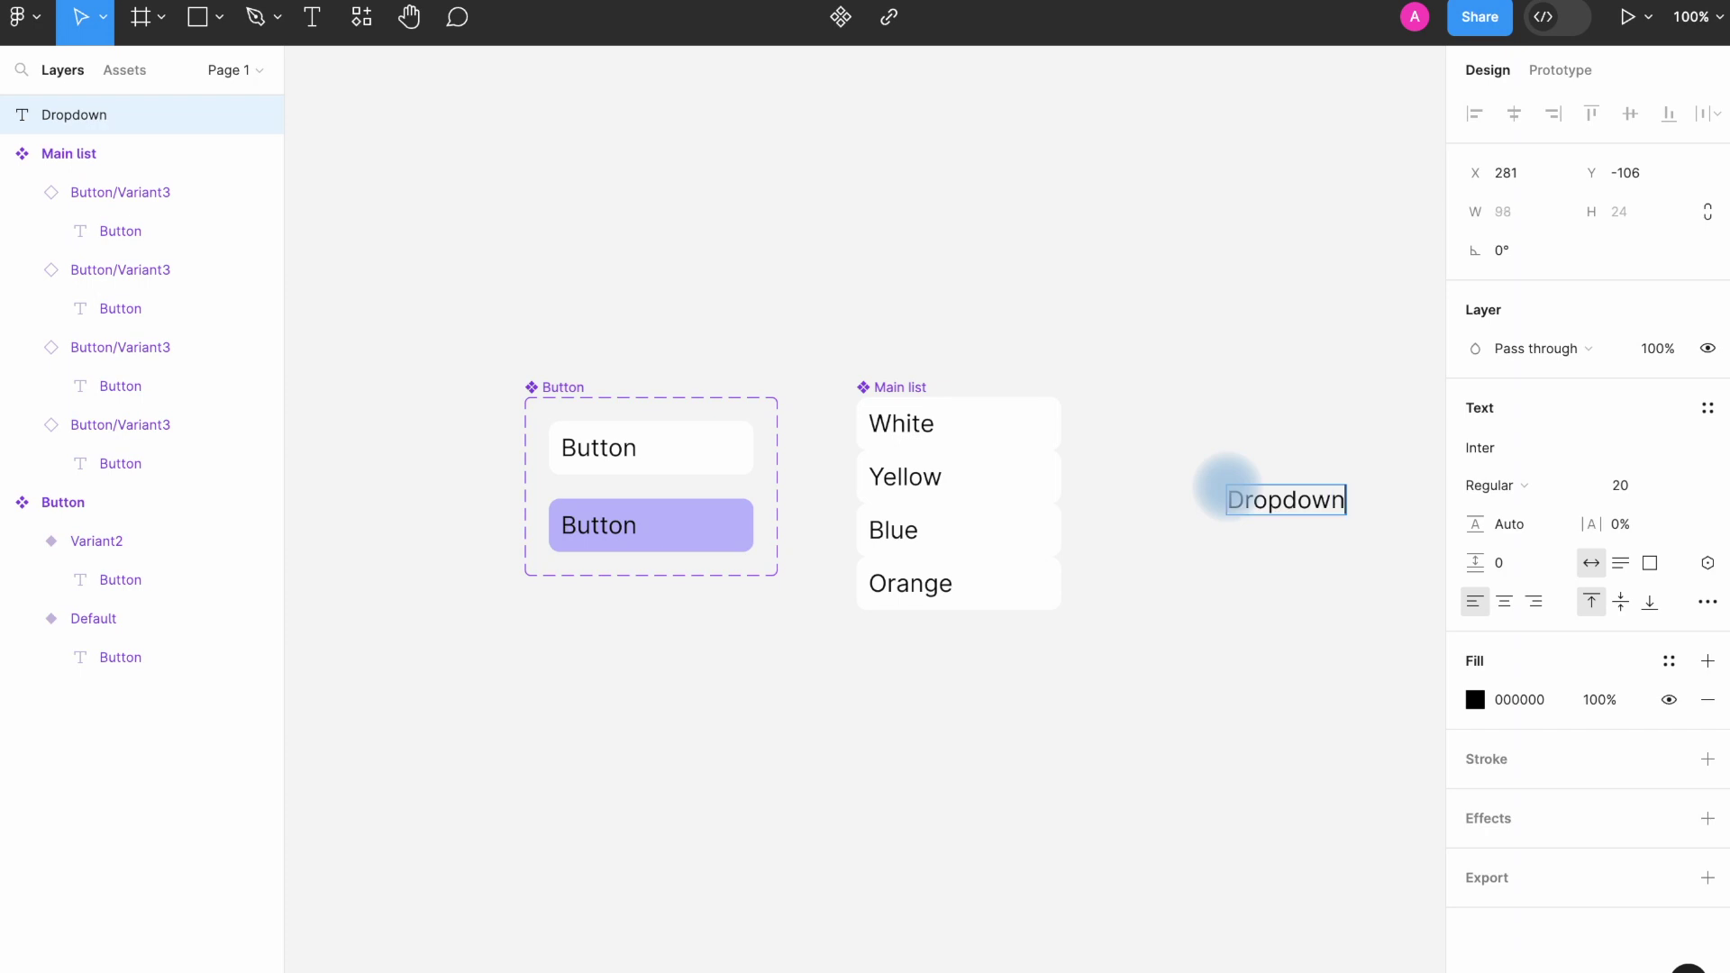
pyautogui.press('Escape')
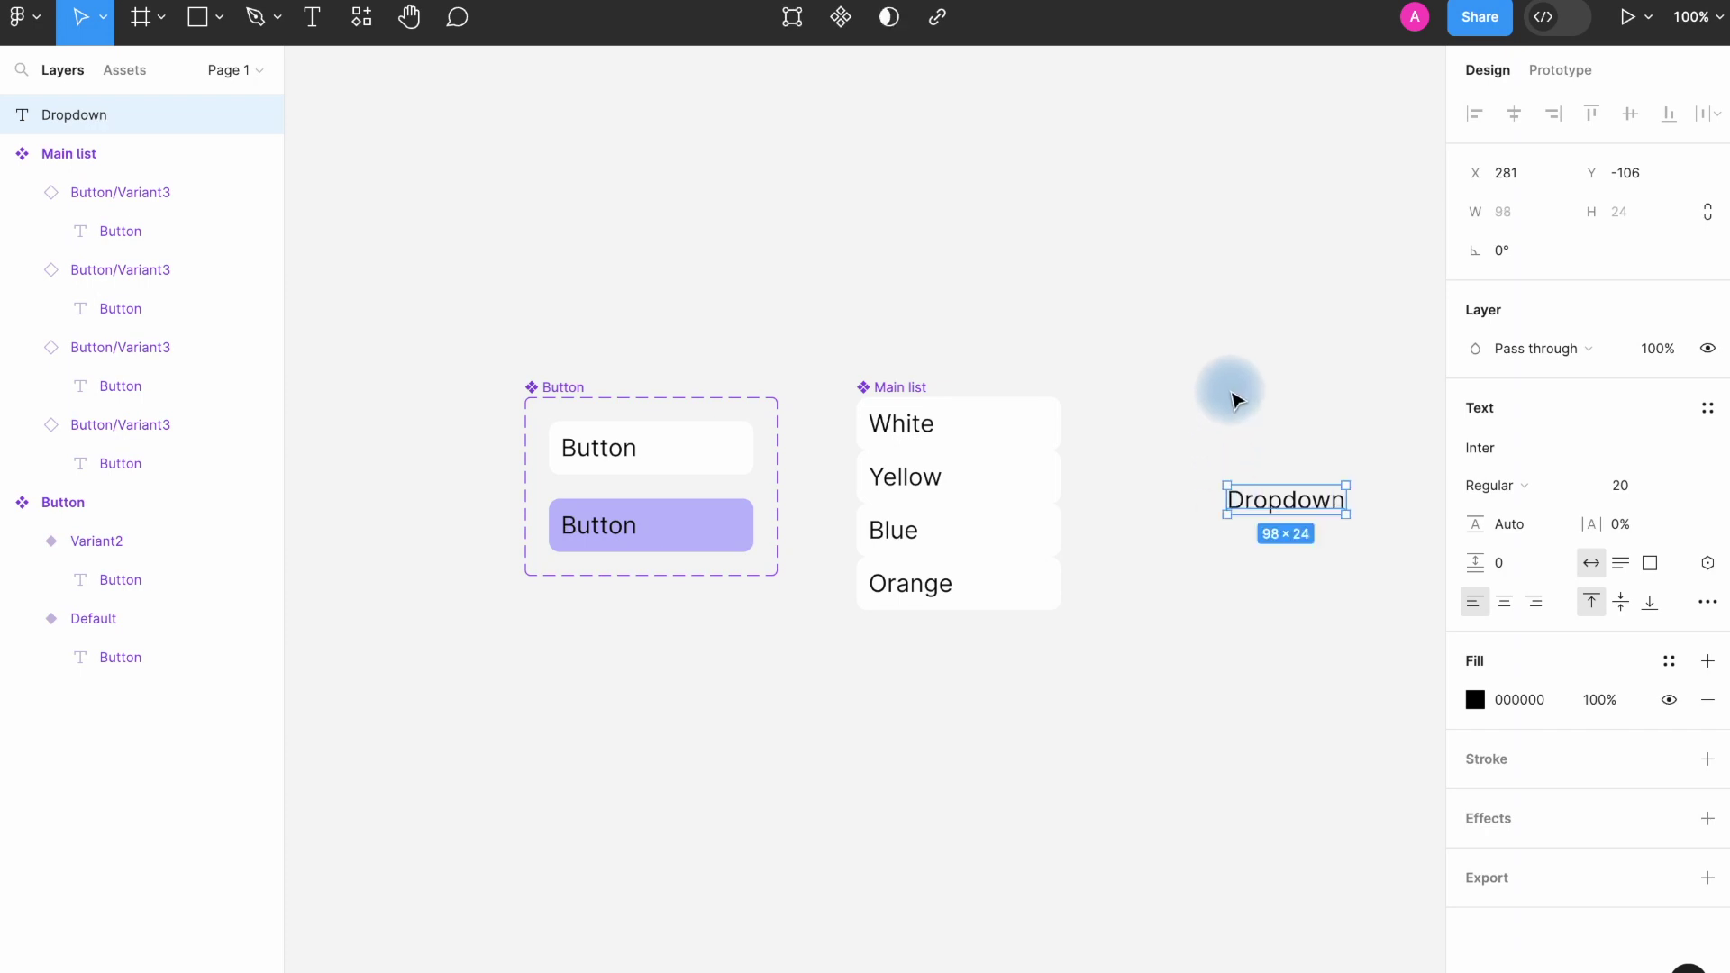
pyautogui.hotkey('shift', 'a')
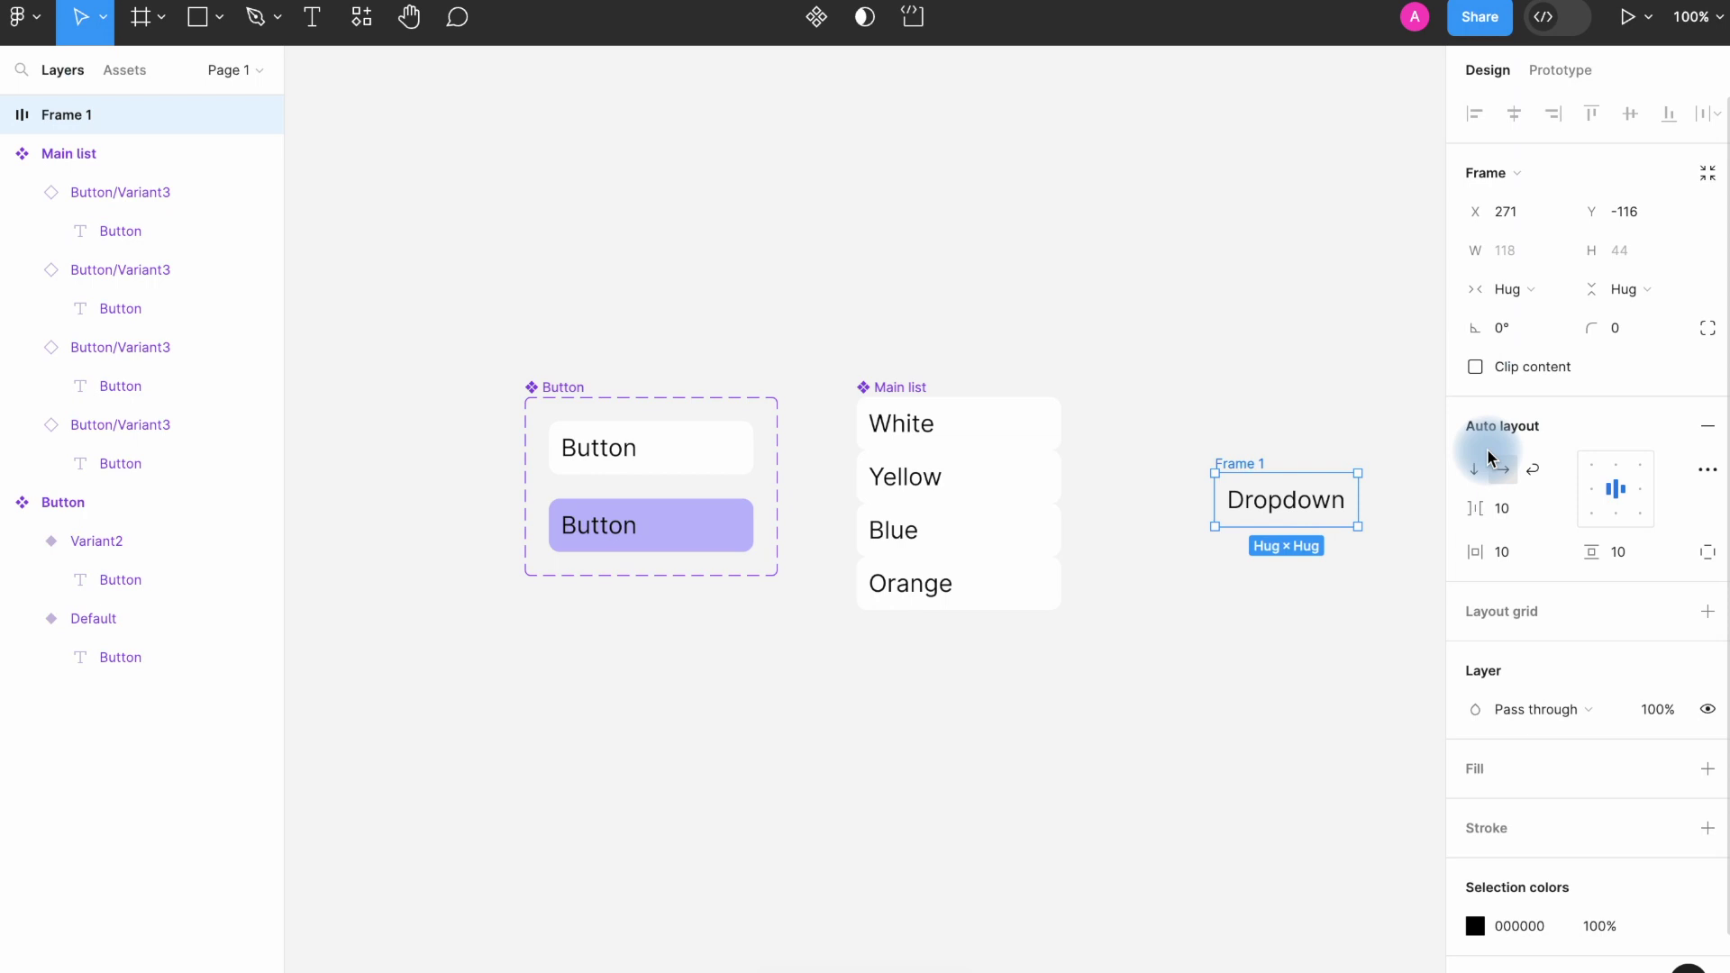
pyautogui.click(1600, 495)
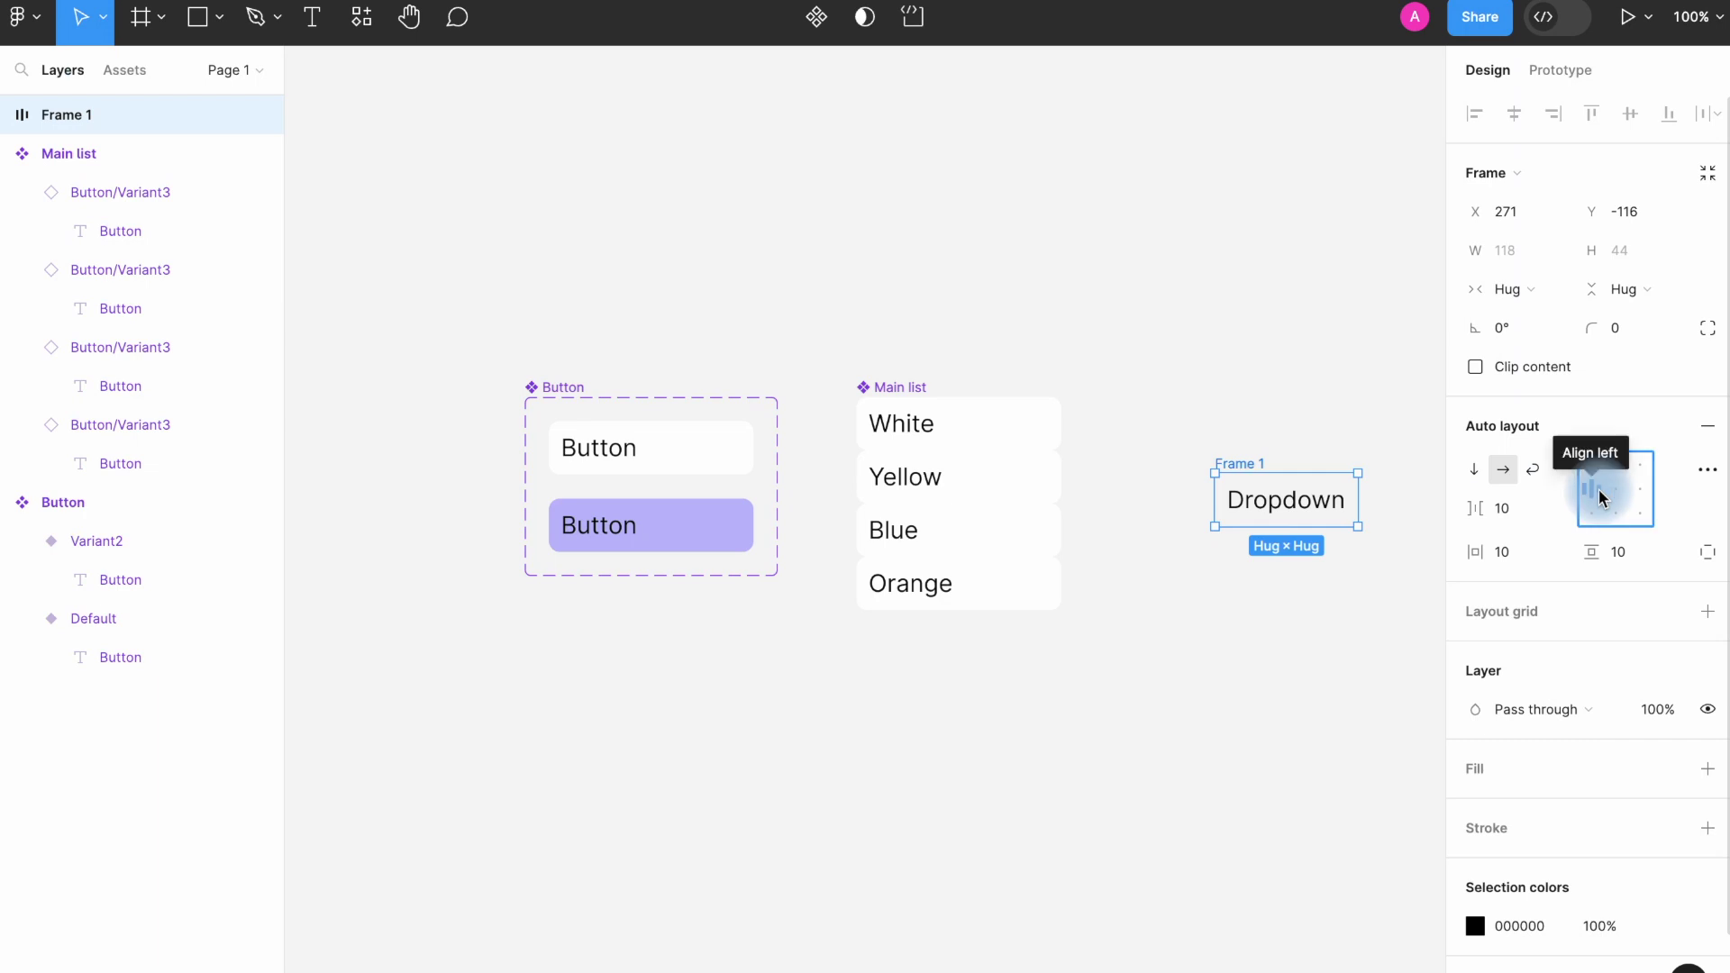
pyautogui.moveTo(1322, 508); pyautogui.dragTo(1267, 431)
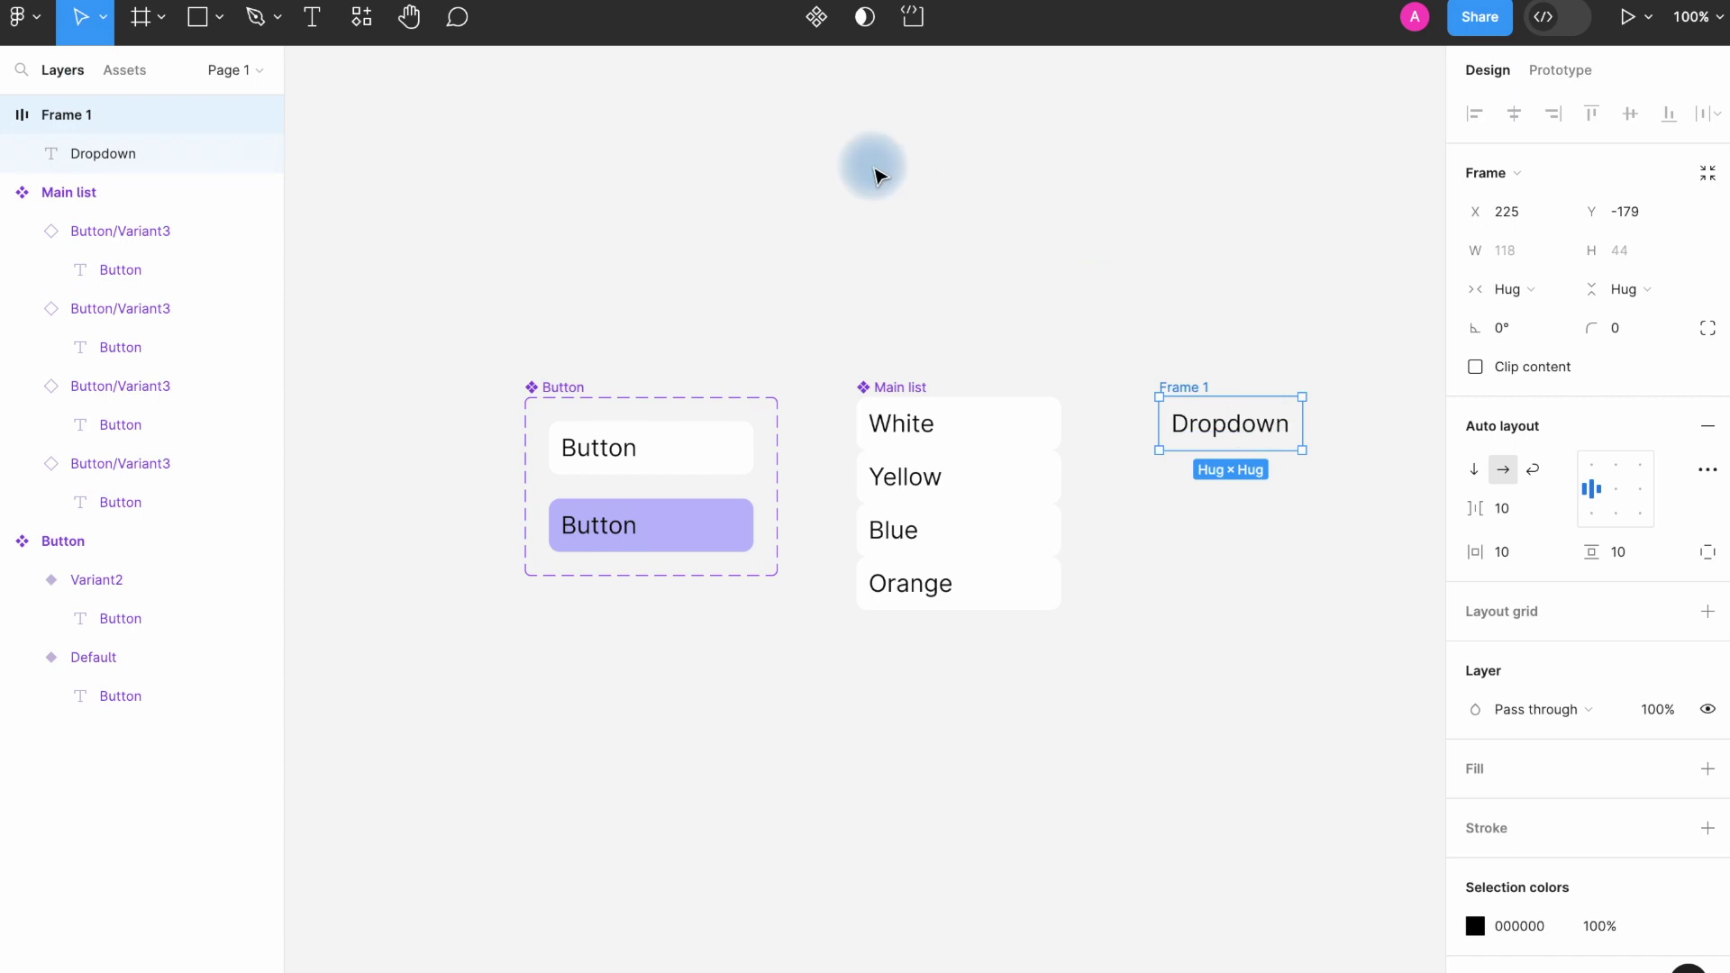
# Turn the Dropdown frame into a component with corner radius 9.
pyautogui.click(817, 16)
pyautogui.hscroll(5, 1173, 548)
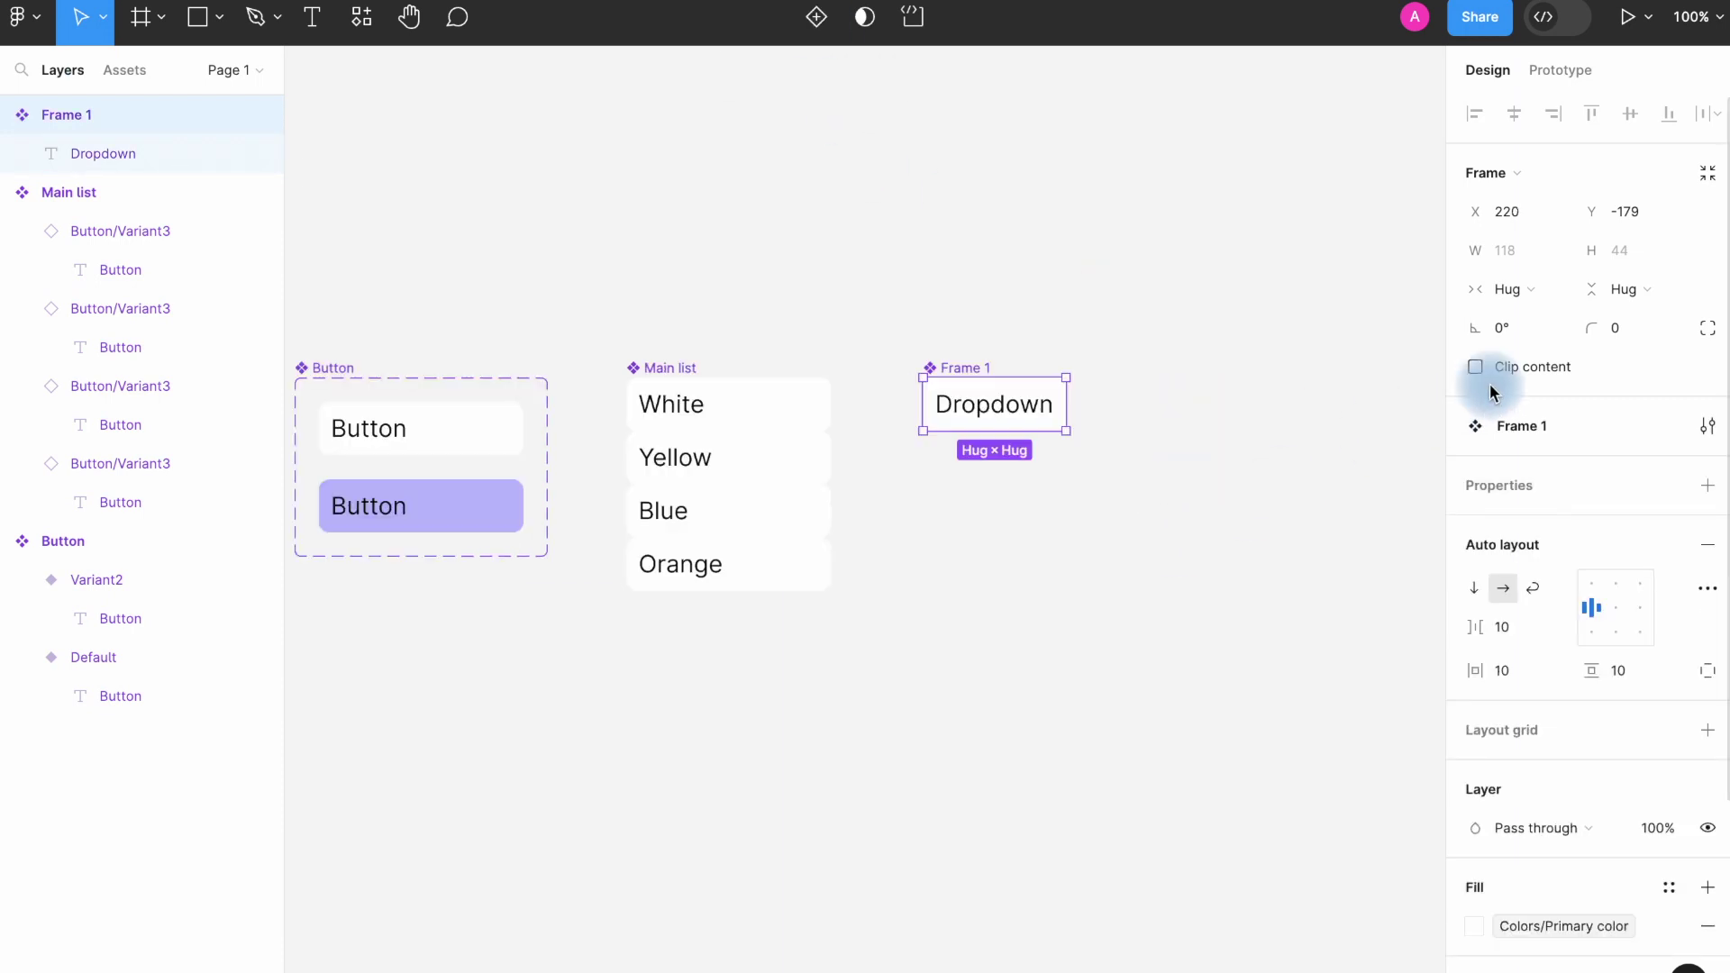
pyautogui.click(1626, 329)
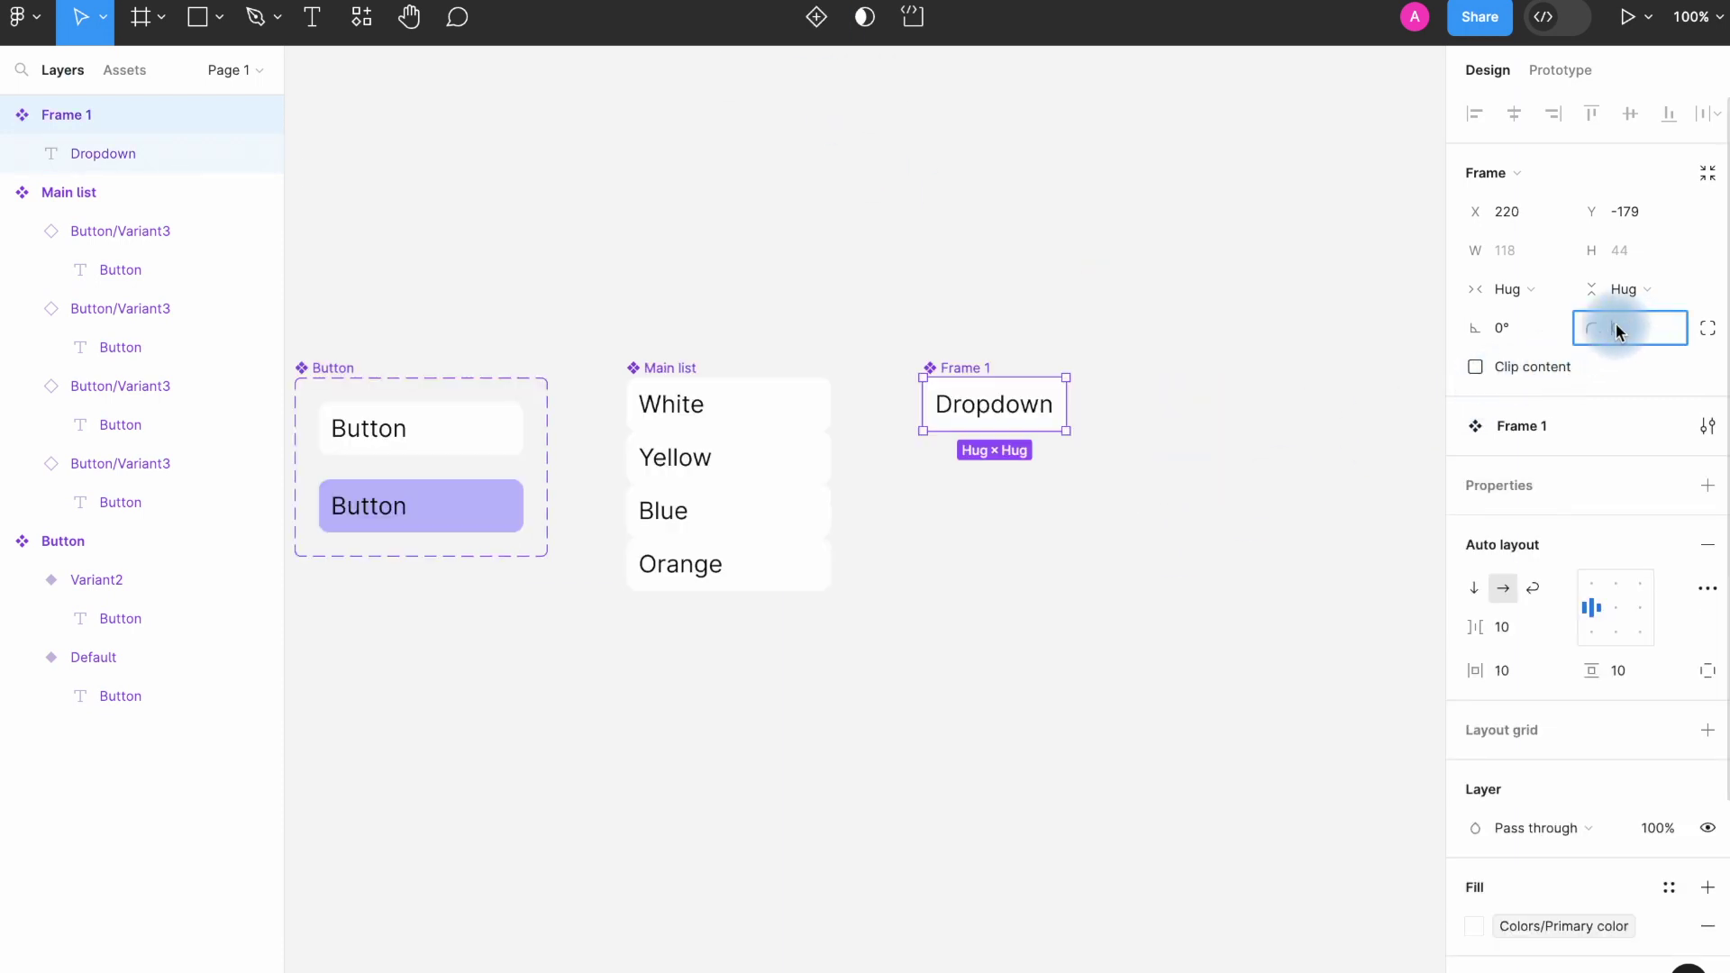
pyautogui.press('BackSpace')
pyautogui.press('Return')
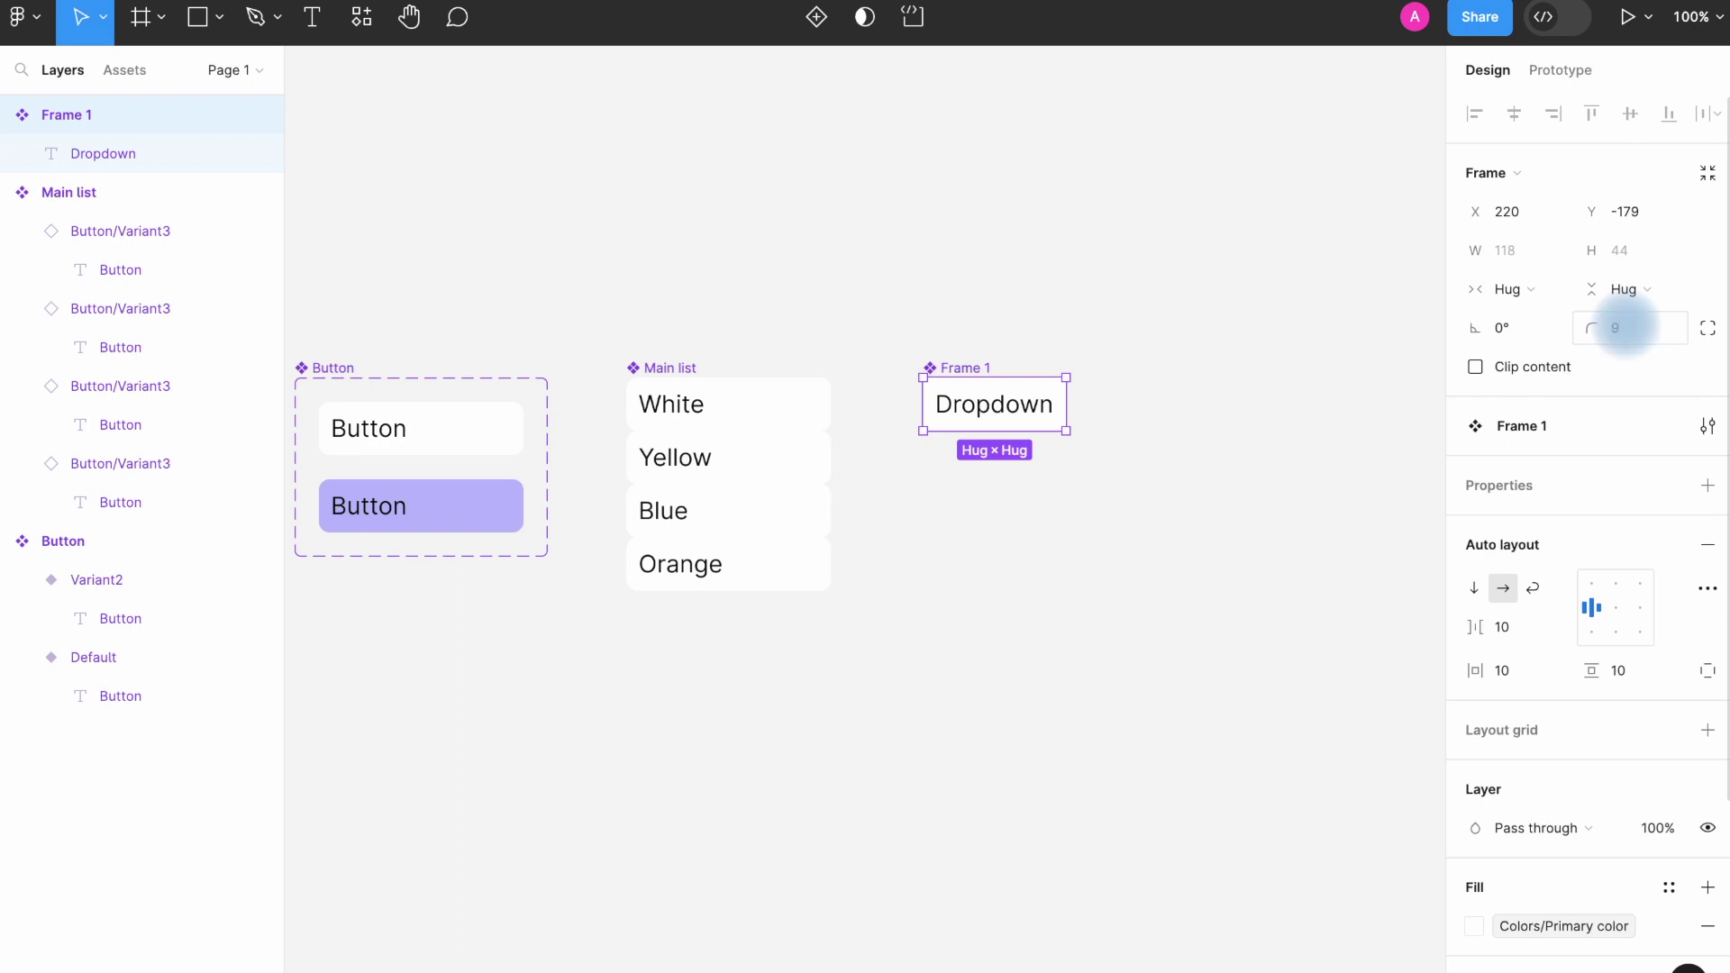
pyautogui.click(1142, 929)
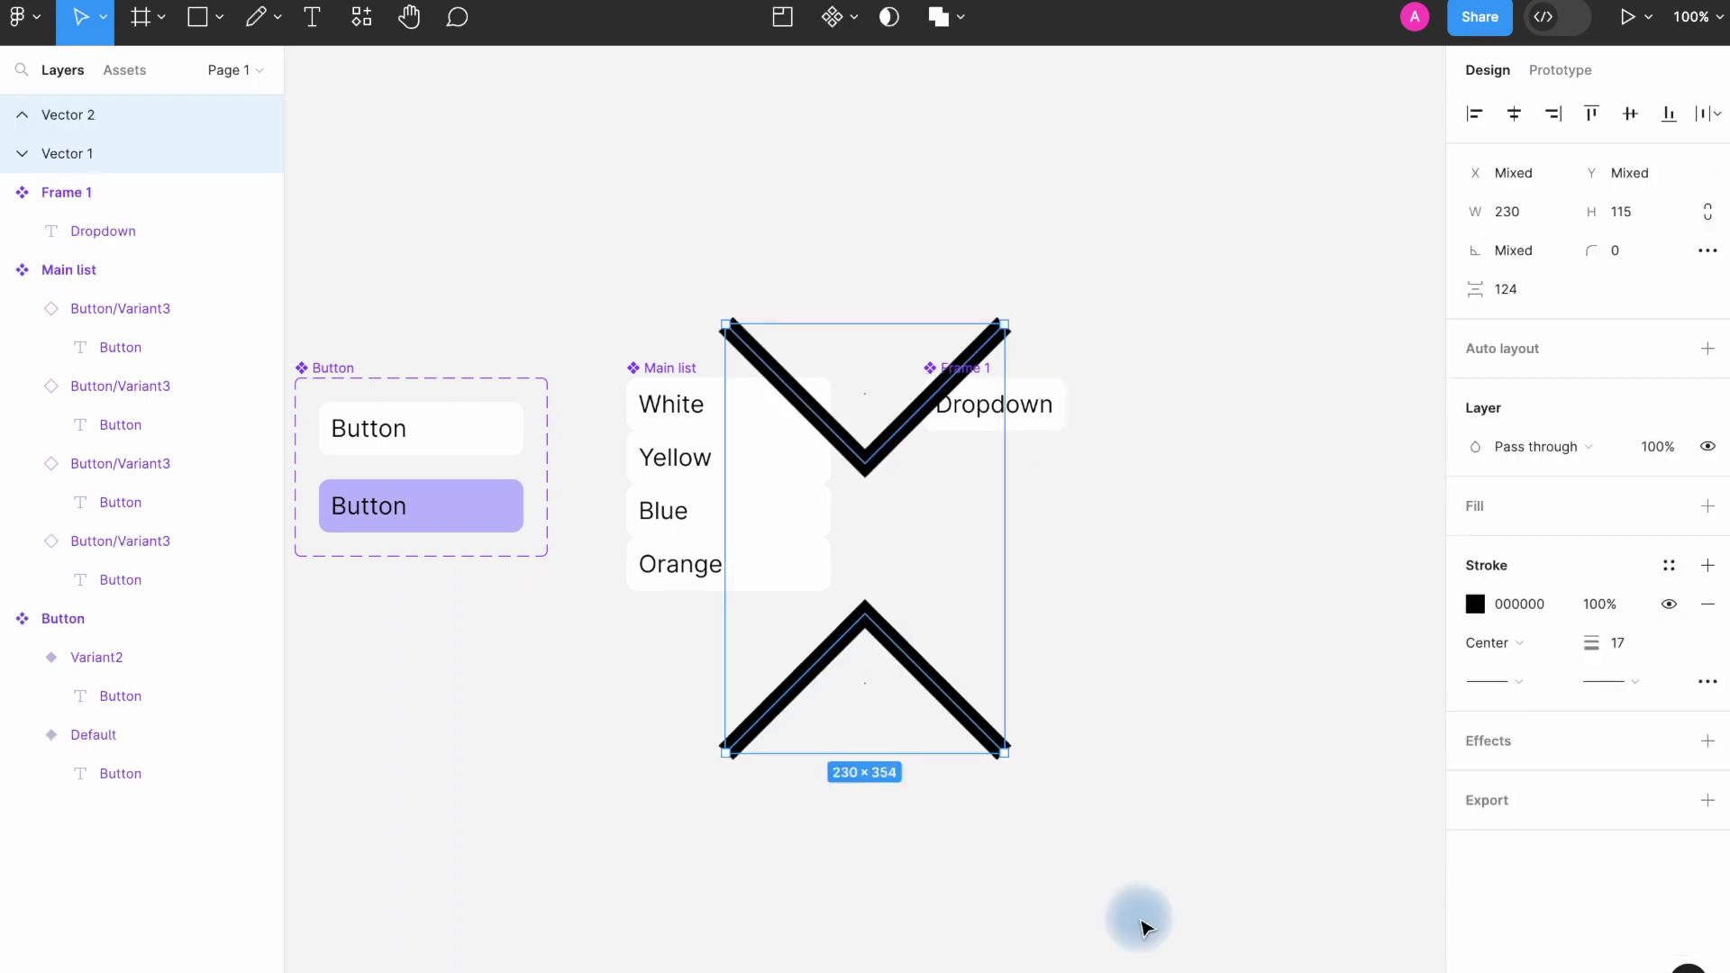
# Scale the chevron down to the label's height beside the Dropdown text.
pyautogui.press('k')
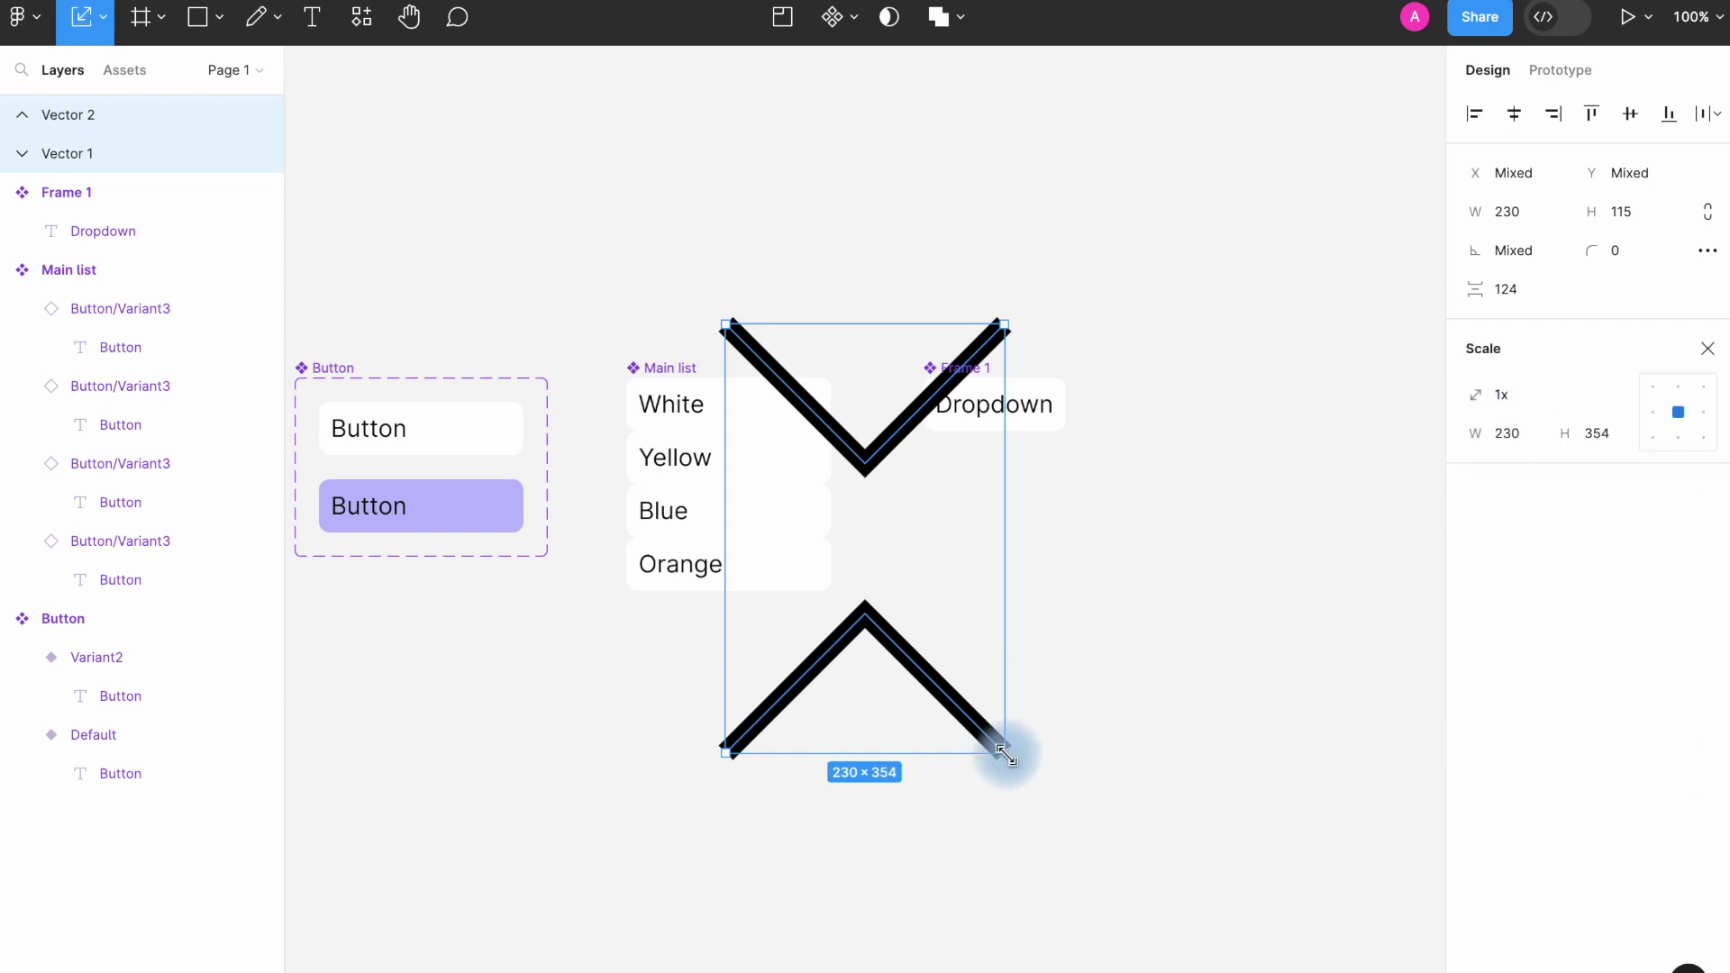
pyautogui.moveTo(1006, 756); pyautogui.dragTo(1132, 360)
pyautogui.moveTo(1178, 445); pyautogui.dragTo(1073, 405)
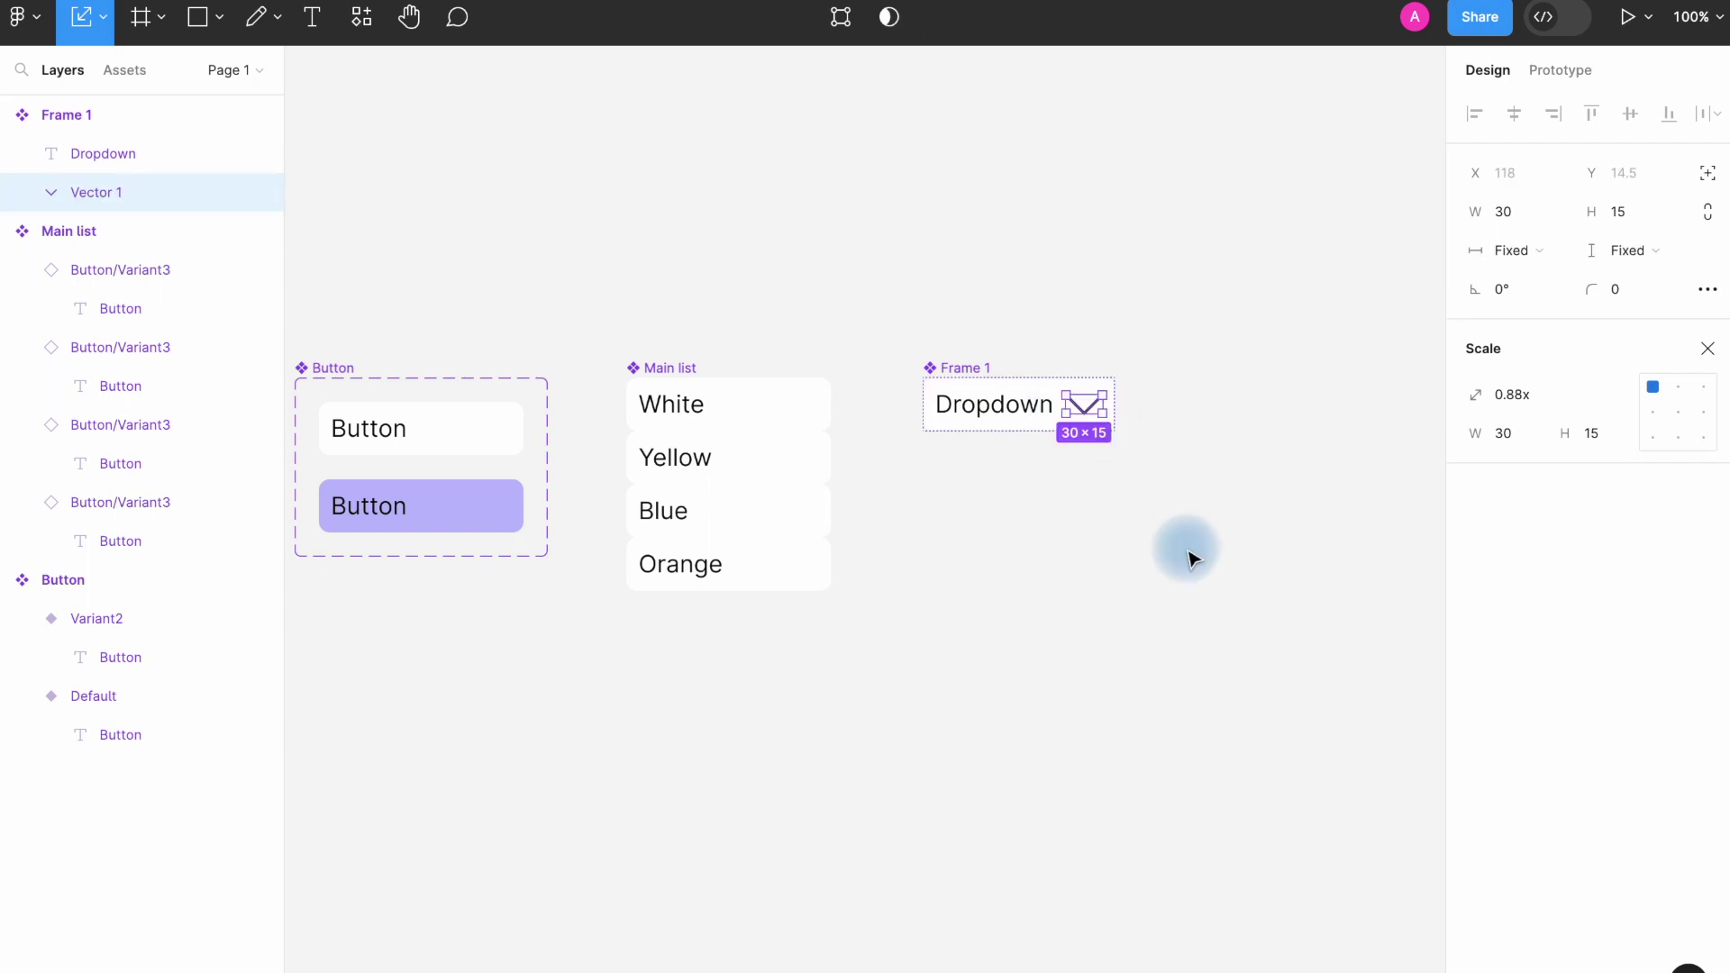
pyautogui.scroll(5, 1194, 411)
pyautogui.click(1068, 390)
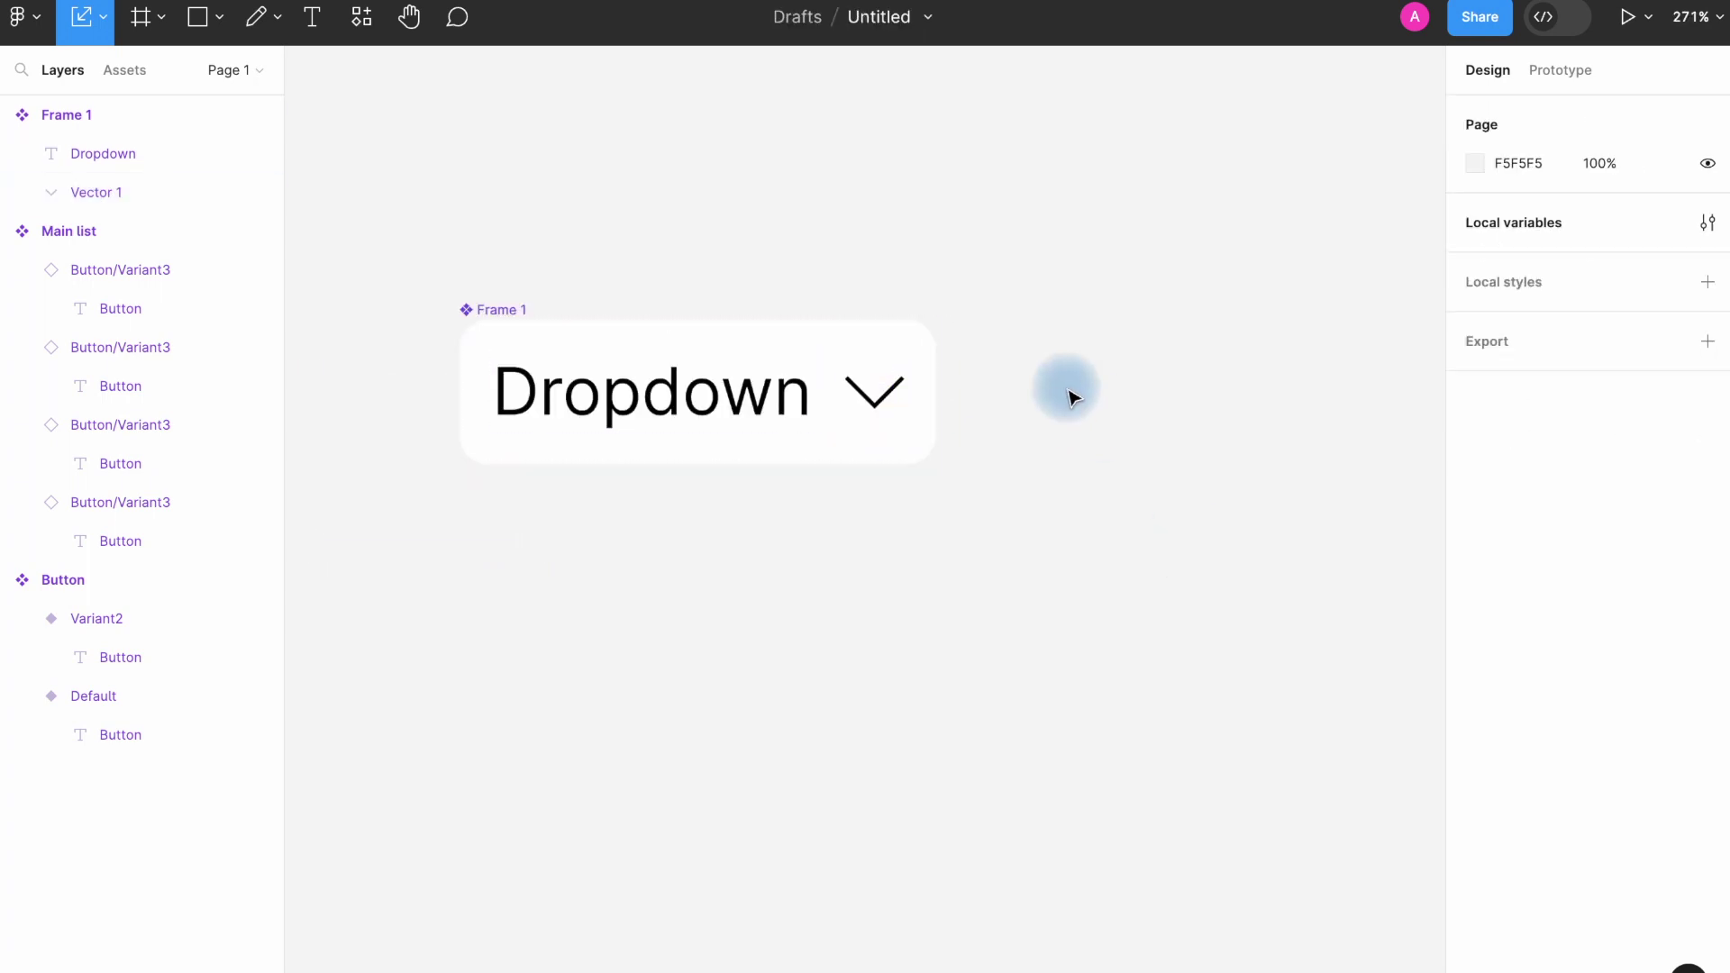
pyautogui.scroll(-5, 1068, 390)
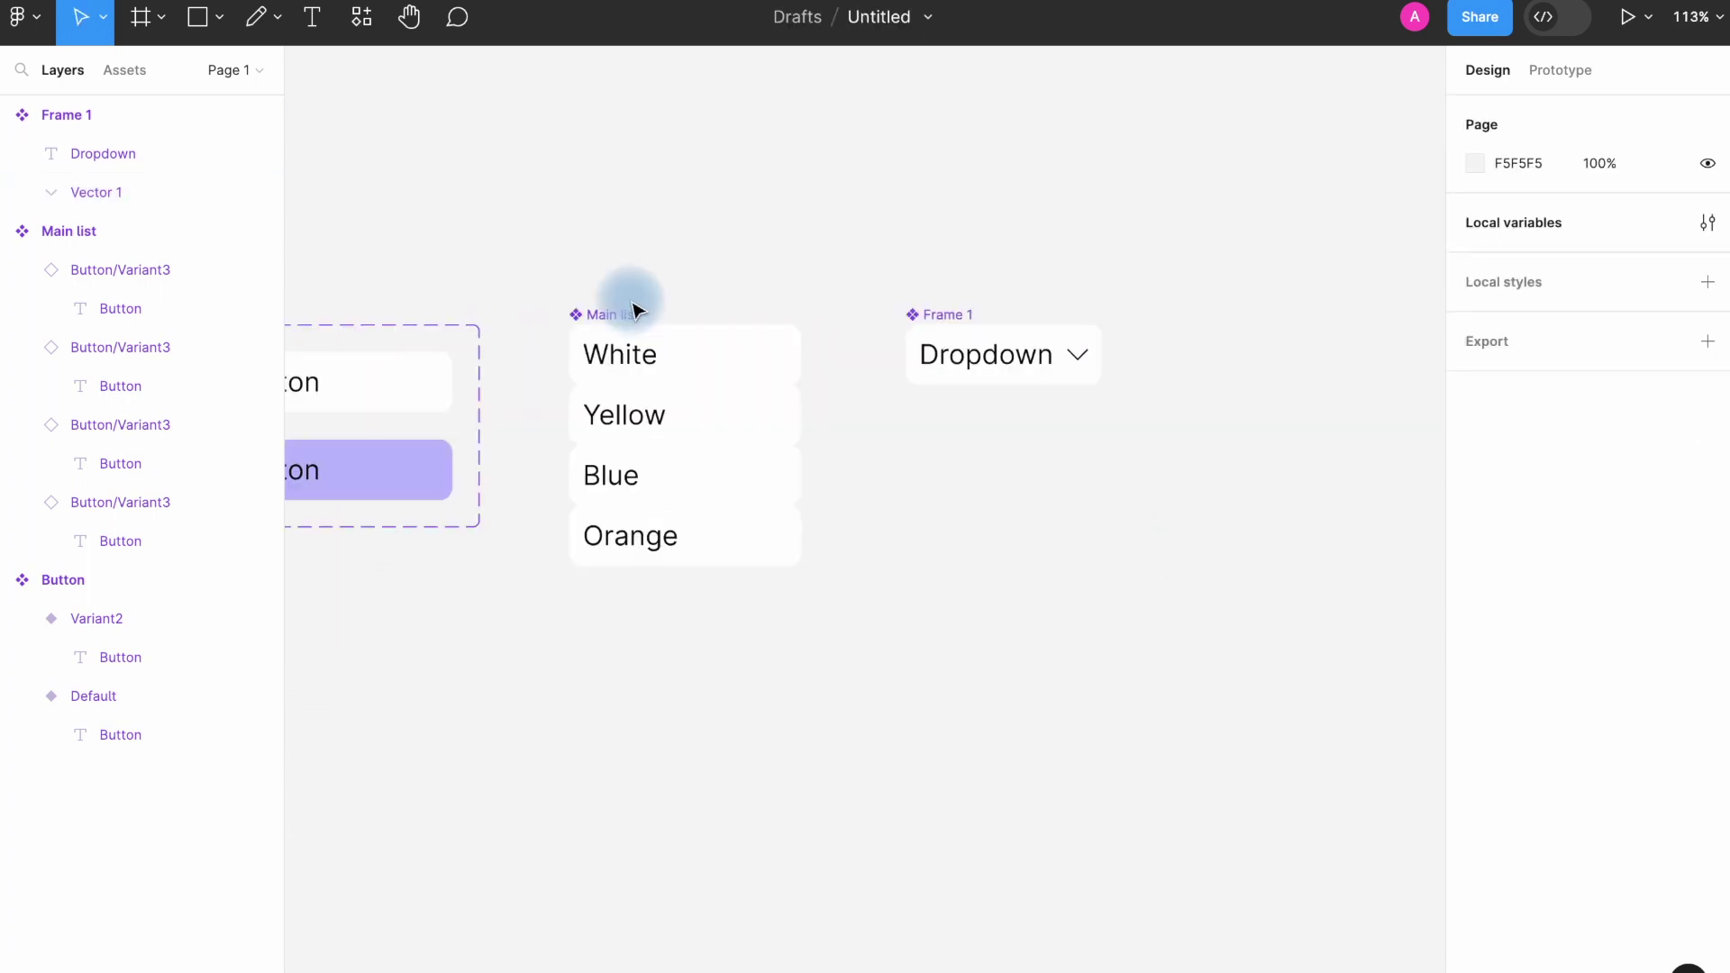
# Set the Dropdown component frame's width to 169.
pyautogui.click(629, 317)
pyautogui.click(665, 350)
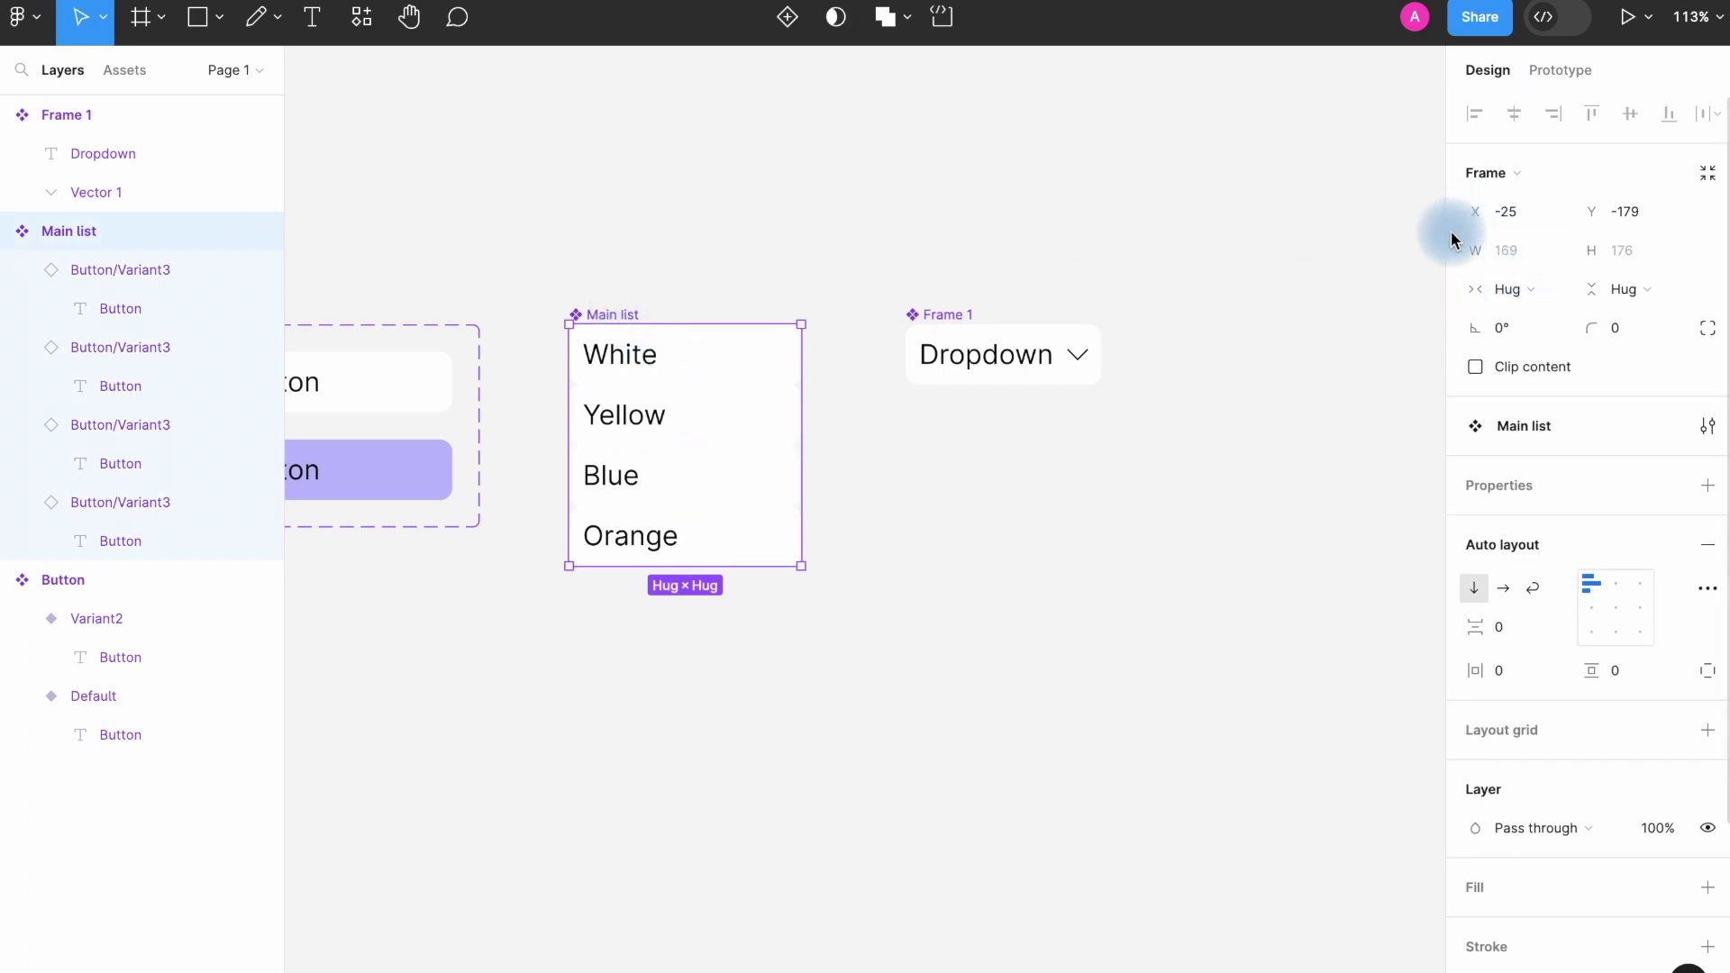
pyautogui.click(955, 325)
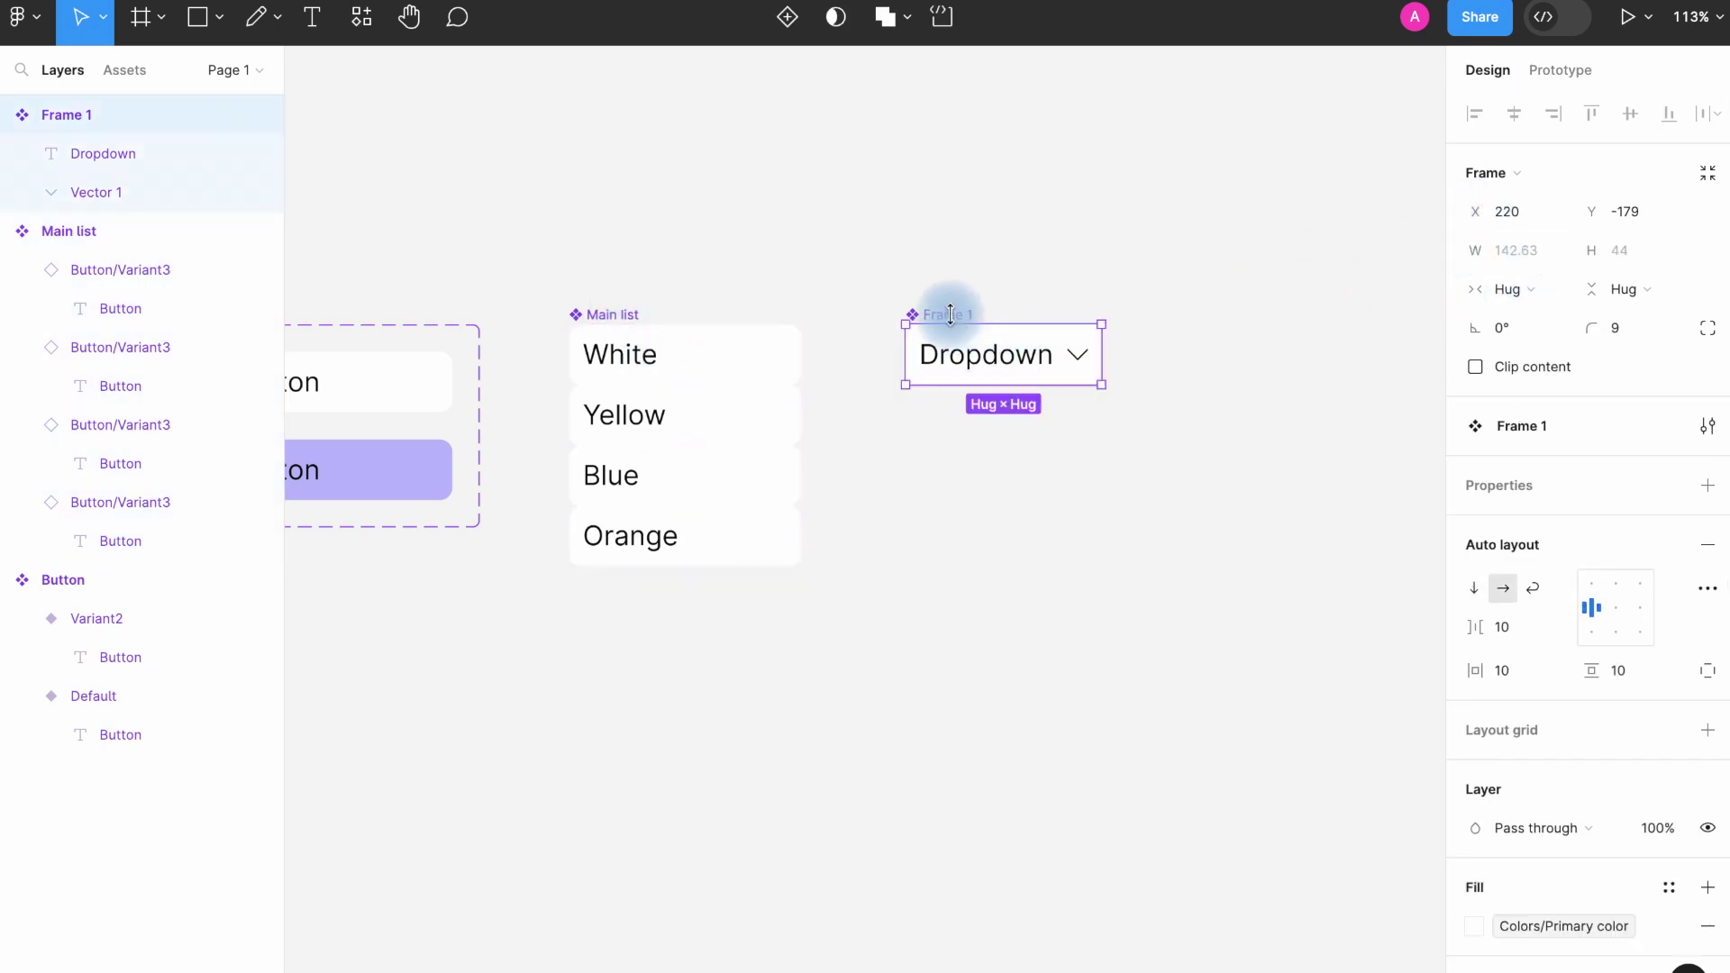
pyautogui.click(1558, 253)
pyautogui.click(1534, 249)
pyautogui.write('1')
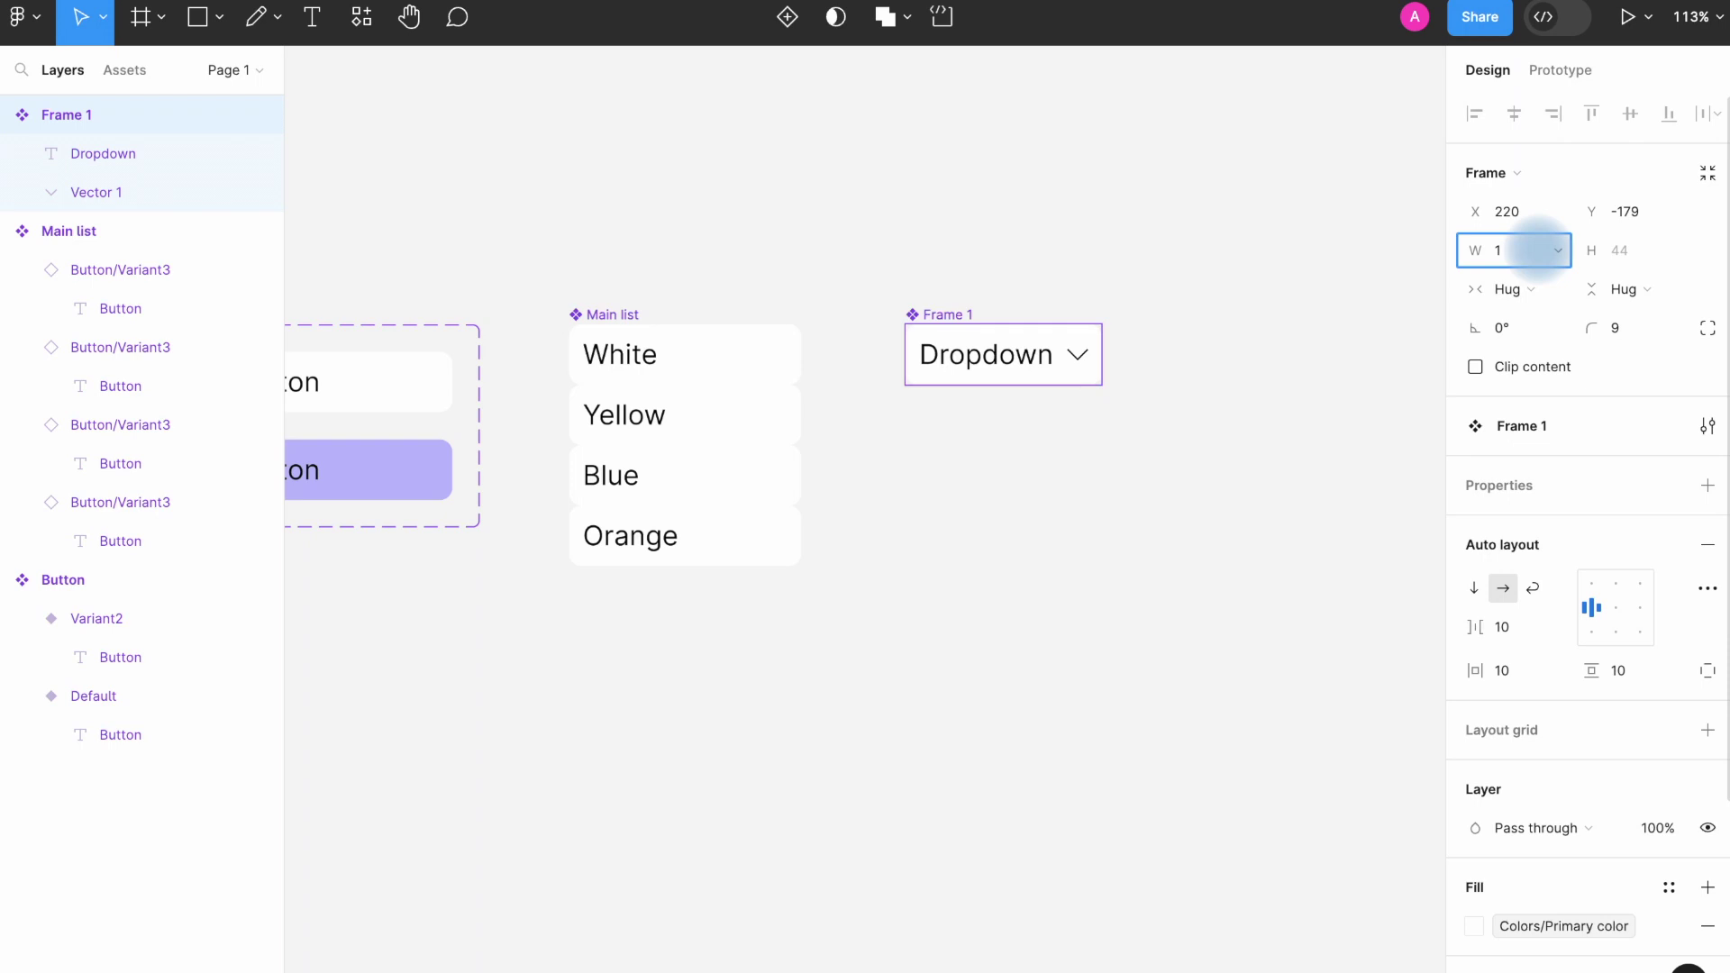
pyautogui.write('69')
pyautogui.press('Return')
pyautogui.scroll(1, 966, 946)
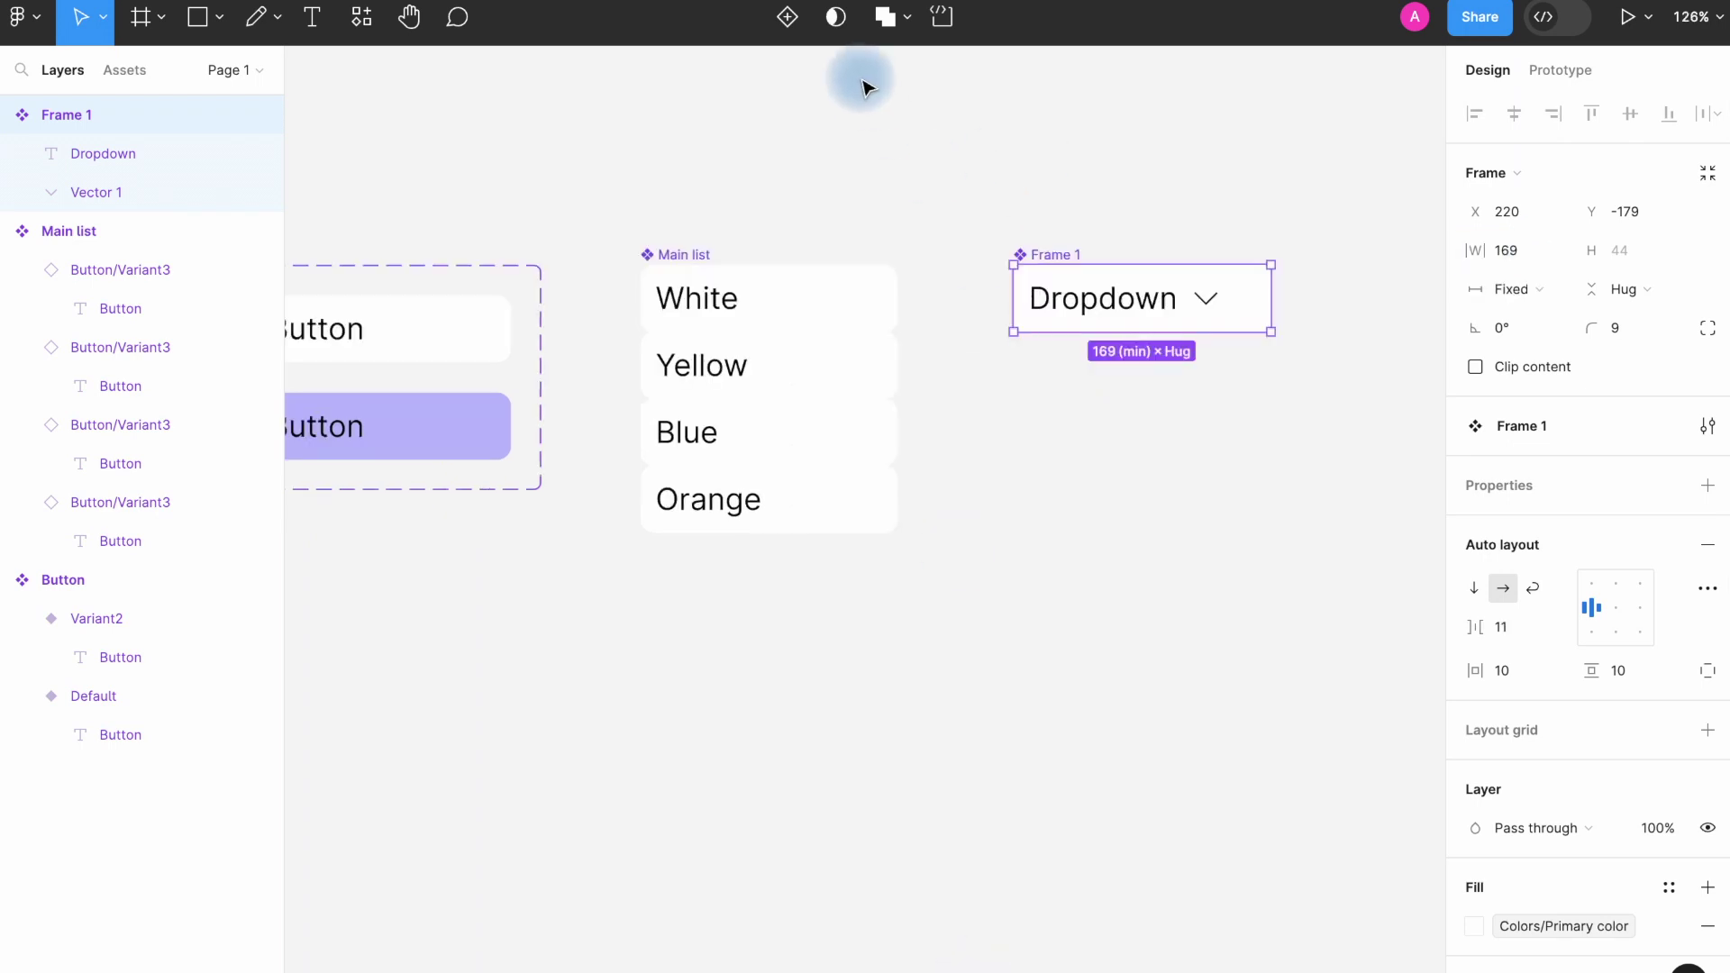
# Add a second variant, naming the property Dropdown 1 and the new value Dropdown 2.
pyautogui.click(790, 18)
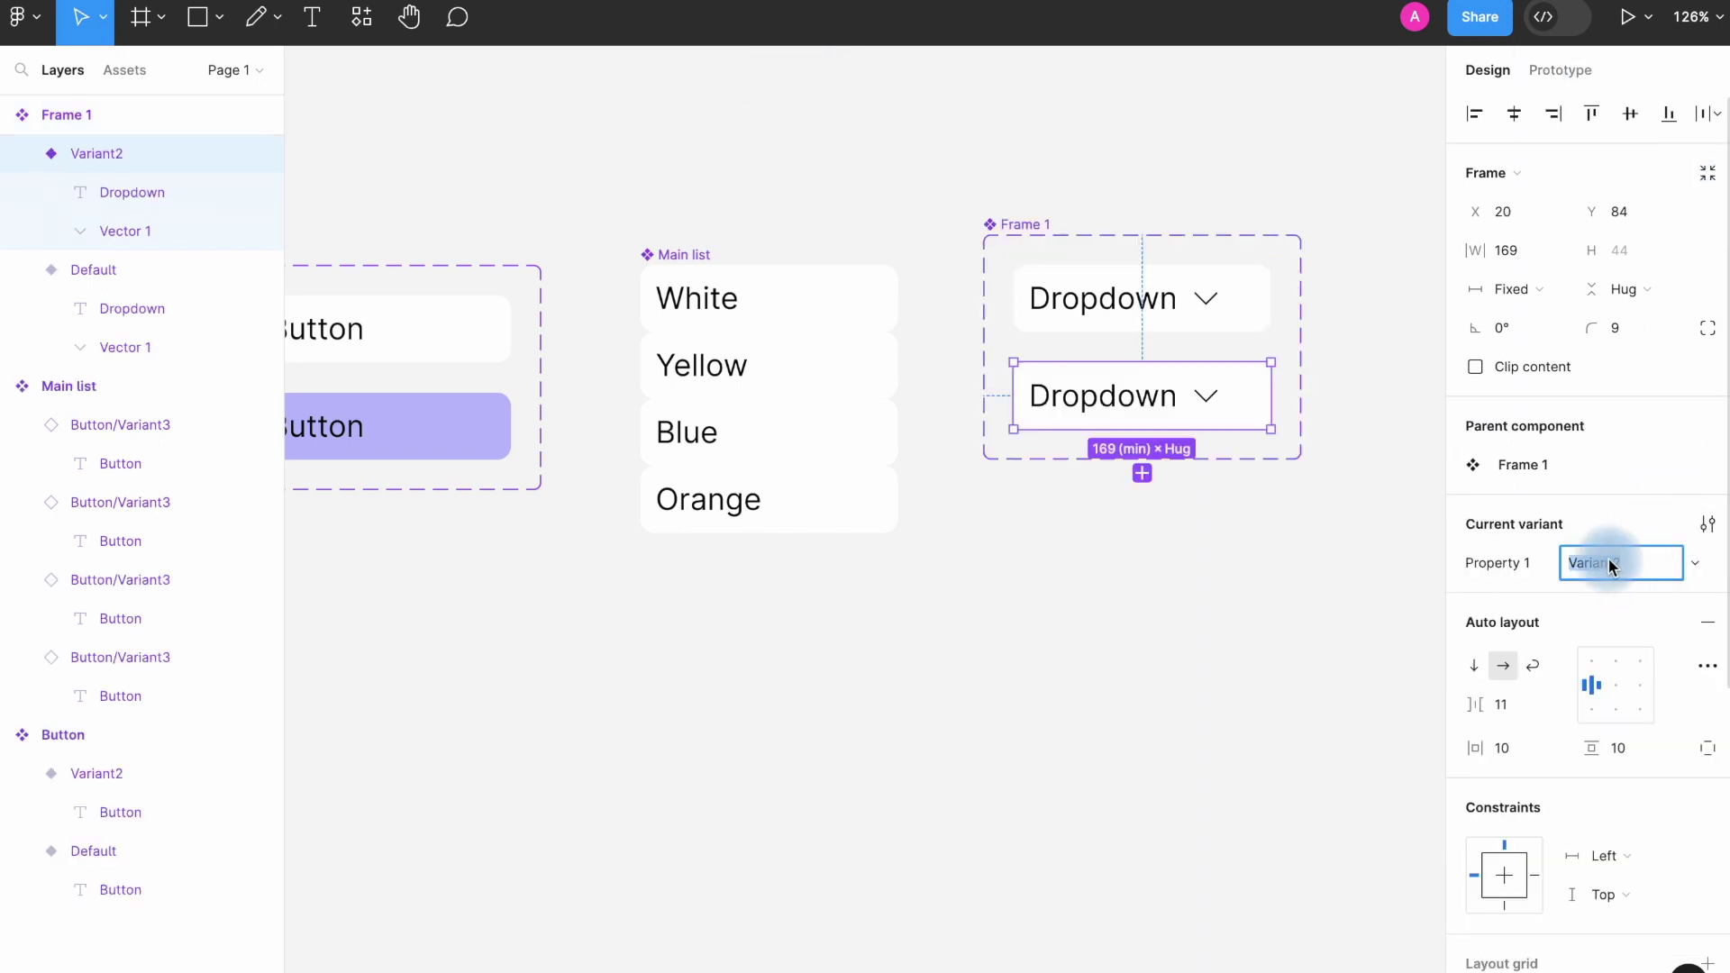
pyautogui.click(1503, 570)
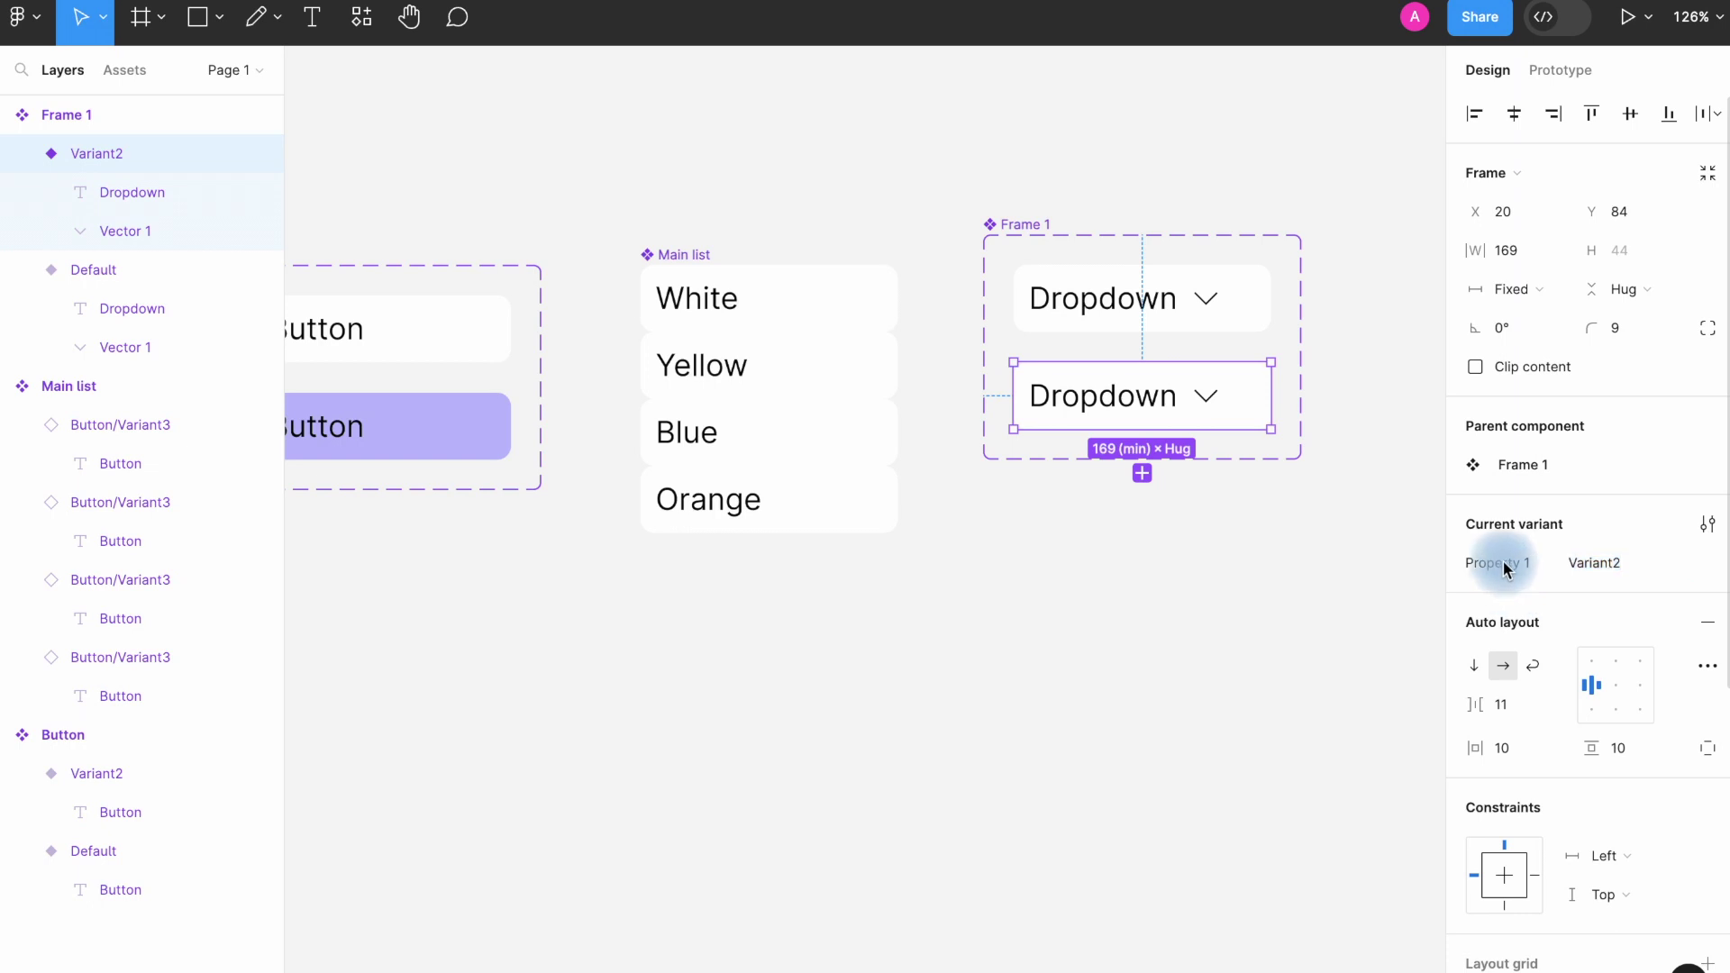
pyautogui.doubleClick(1504, 561)
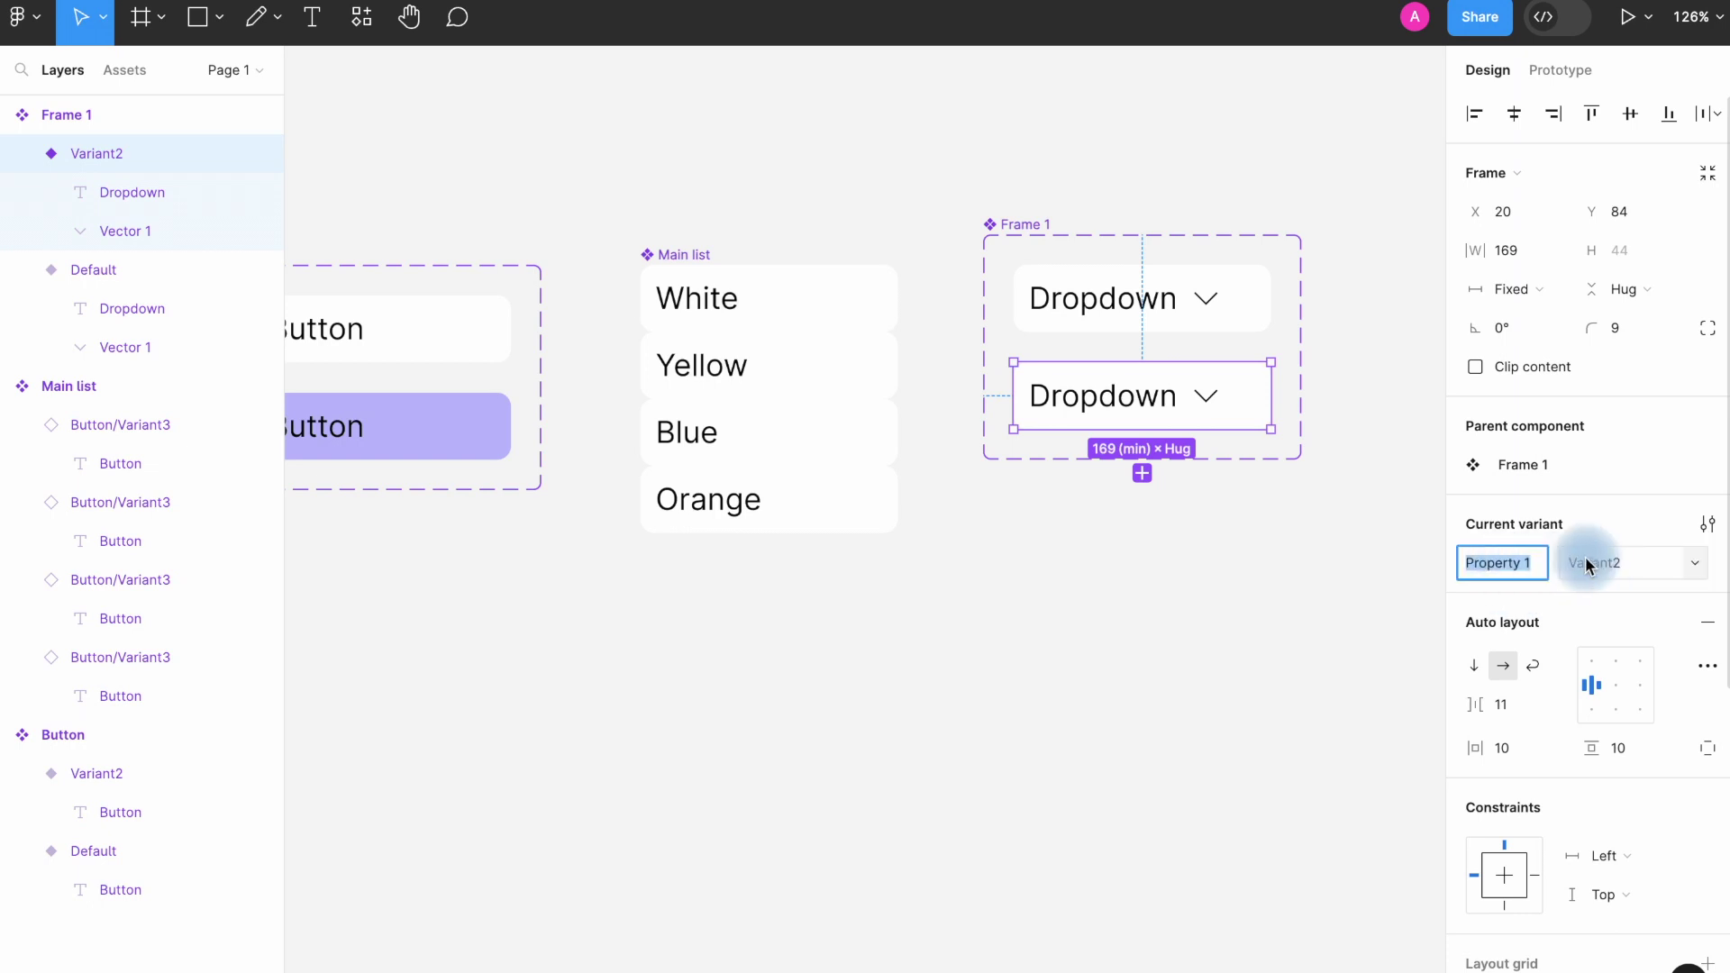
pyautogui.press('BackSpace')
pyautogui.write('1')
pyautogui.click(1615, 561)
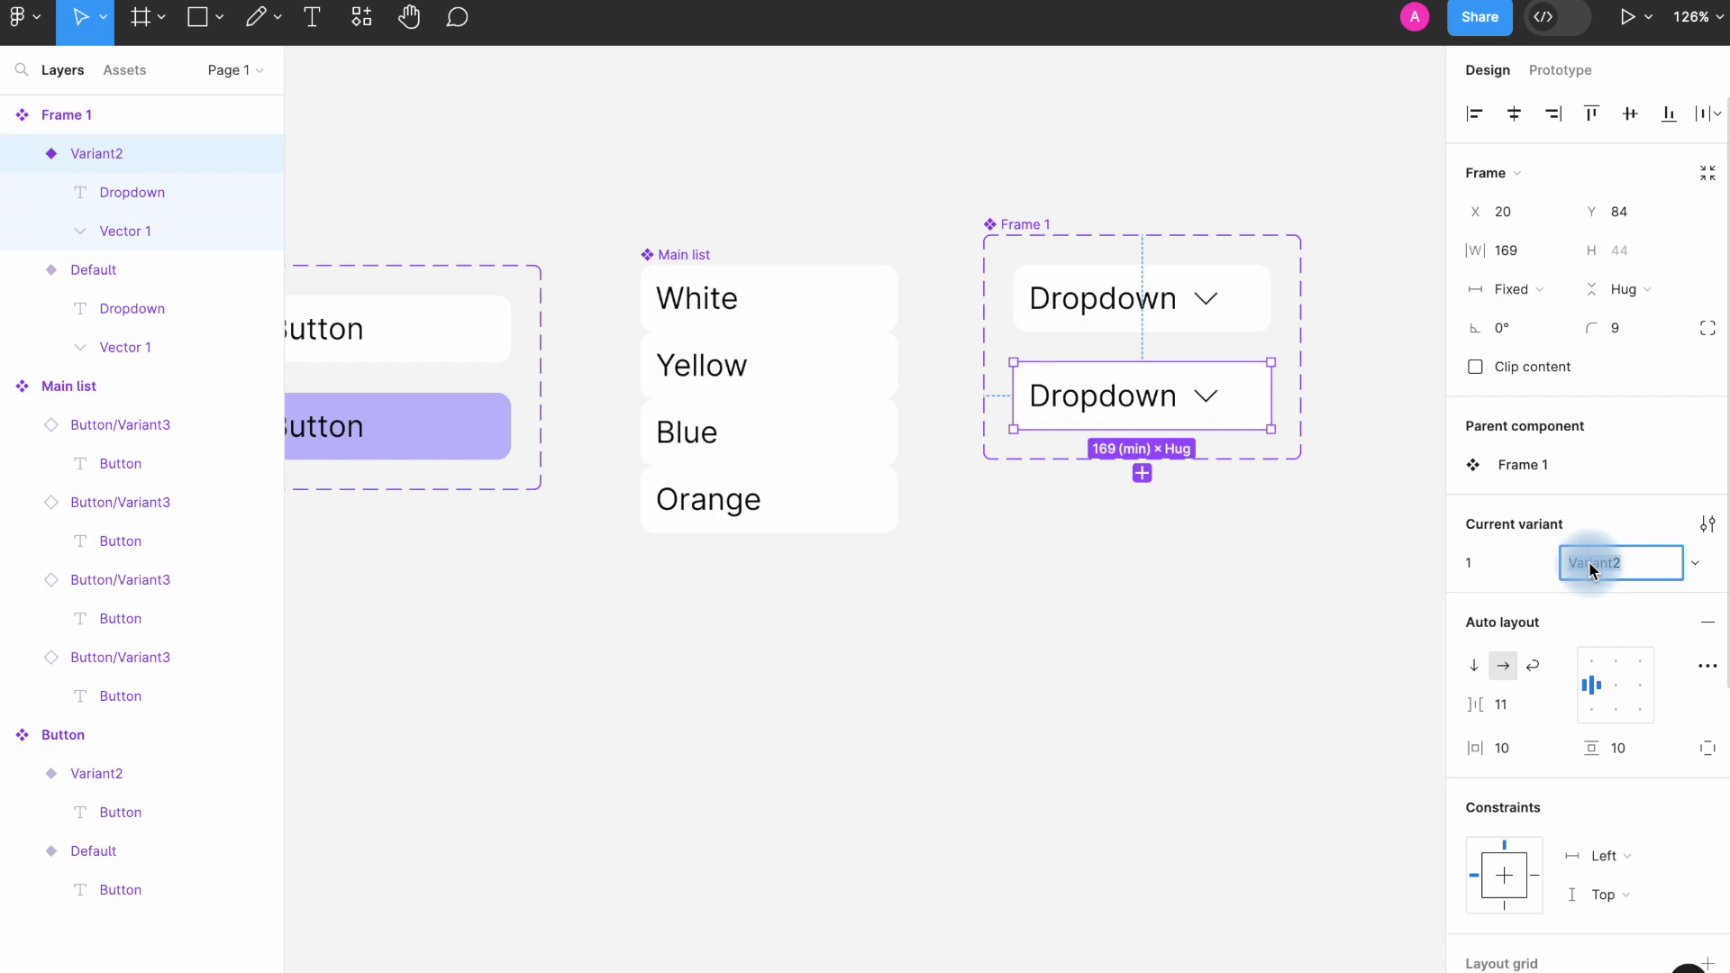
pyautogui.press('BackSpace')
pyautogui.write('Dropdown 2')
pyautogui.click(1162, 398)
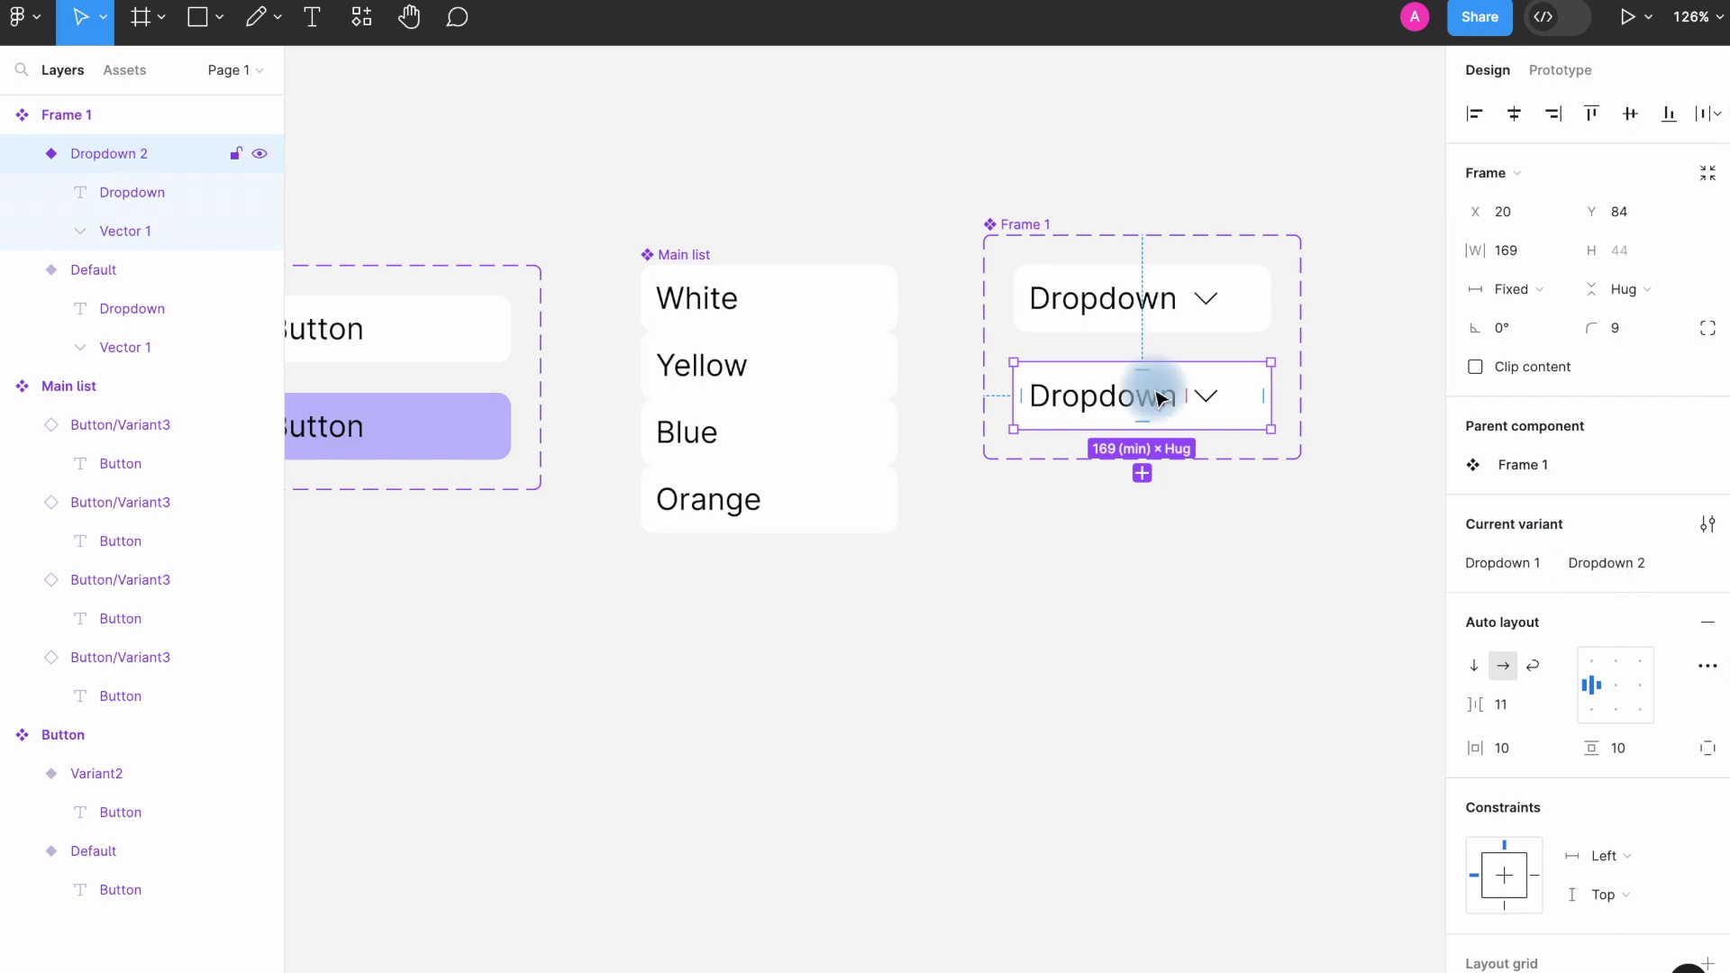
# Rotate Dropdown 2's chevron 180° so it points upward.
pyautogui.doubleClick(1208, 394)
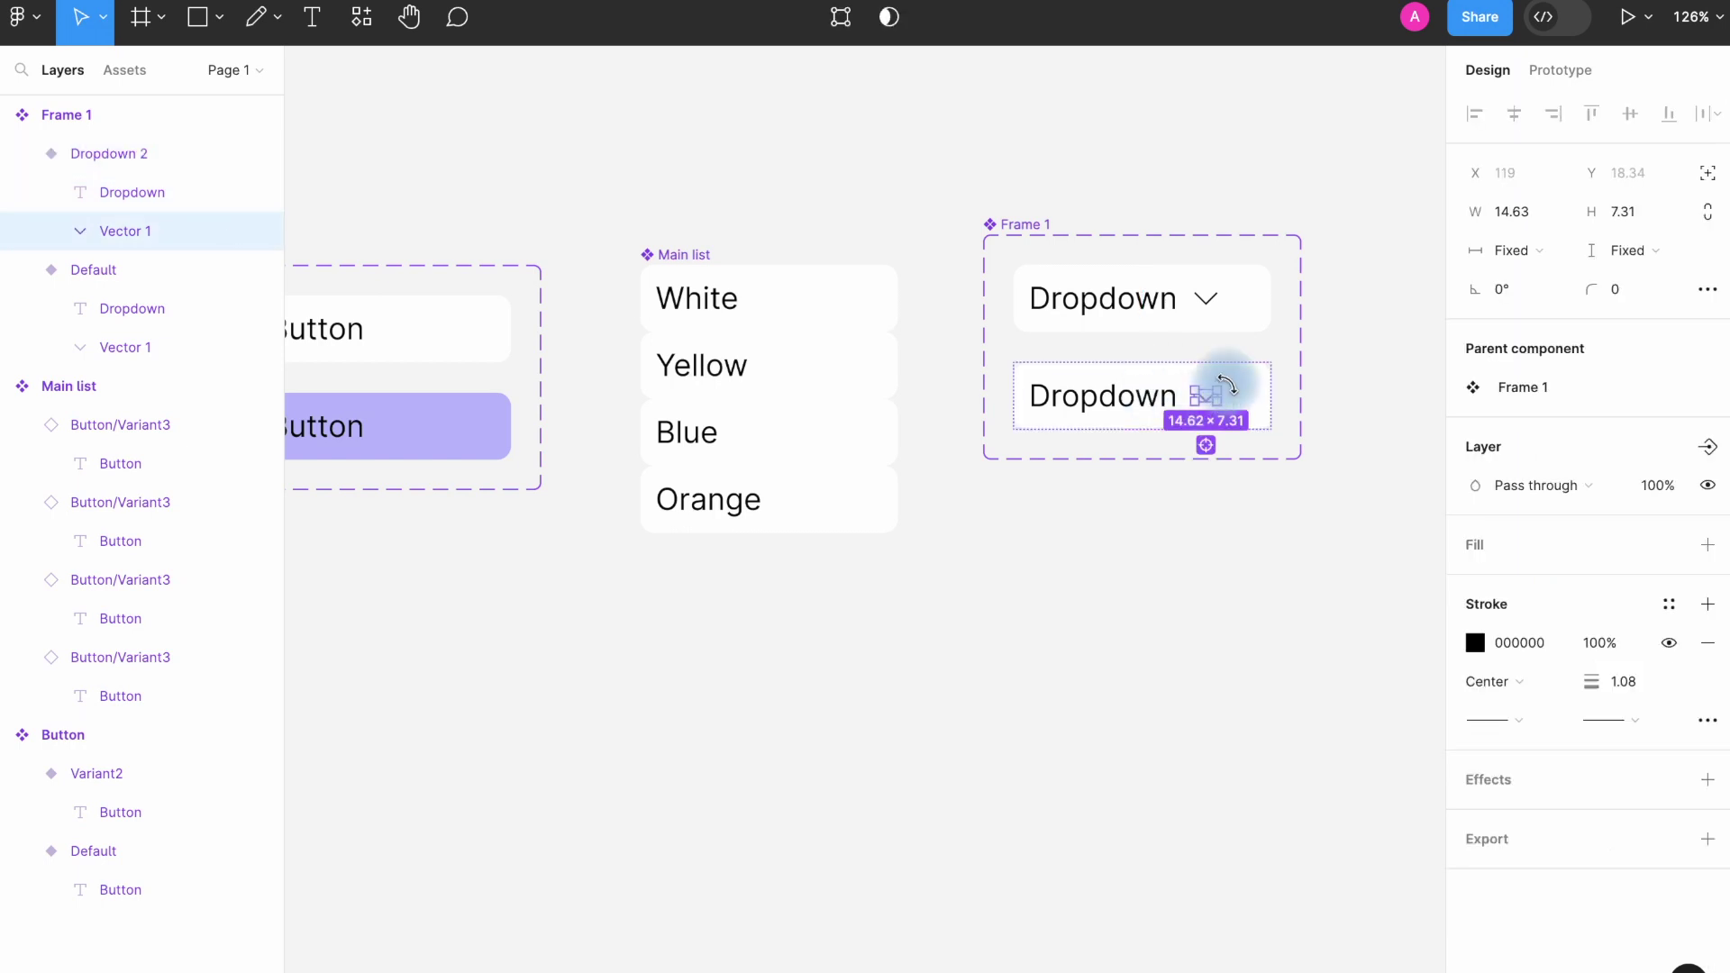
pyautogui.moveTo(1226, 386); pyautogui.dragTo(1151, 413)
pyautogui.click(1144, 404)
# Bind the Dropdown 2 label text to the Option variable.
pyautogui.click(1703, 712)
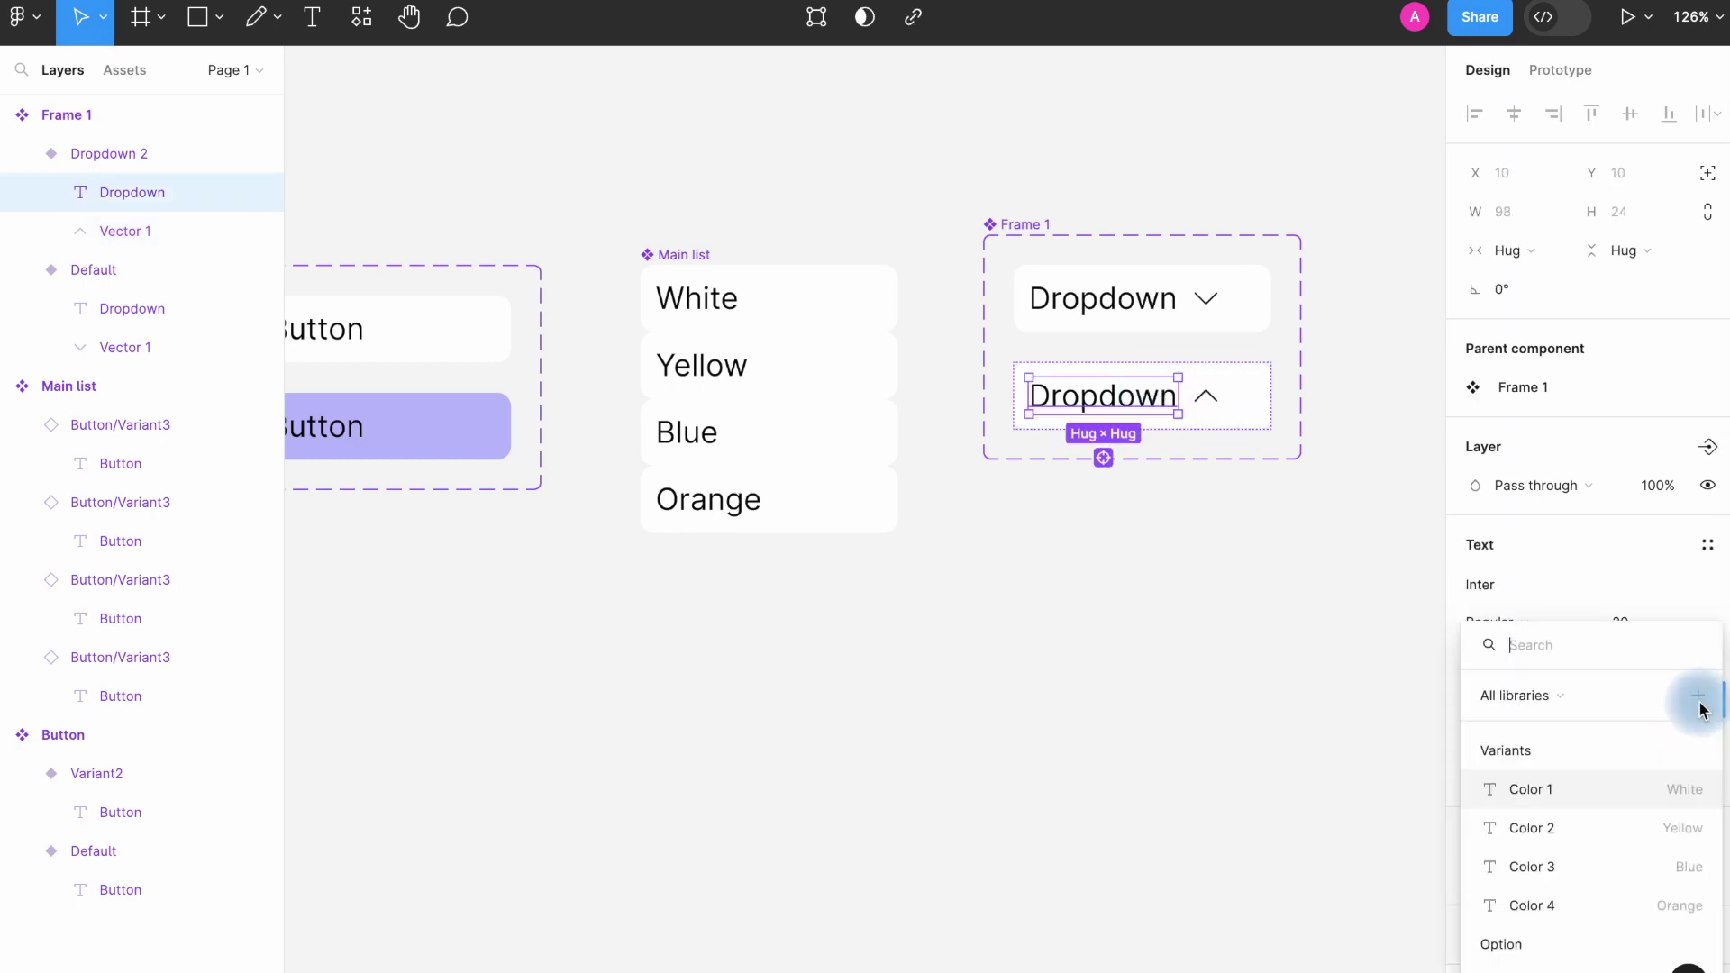
pyautogui.click(1599, 960)
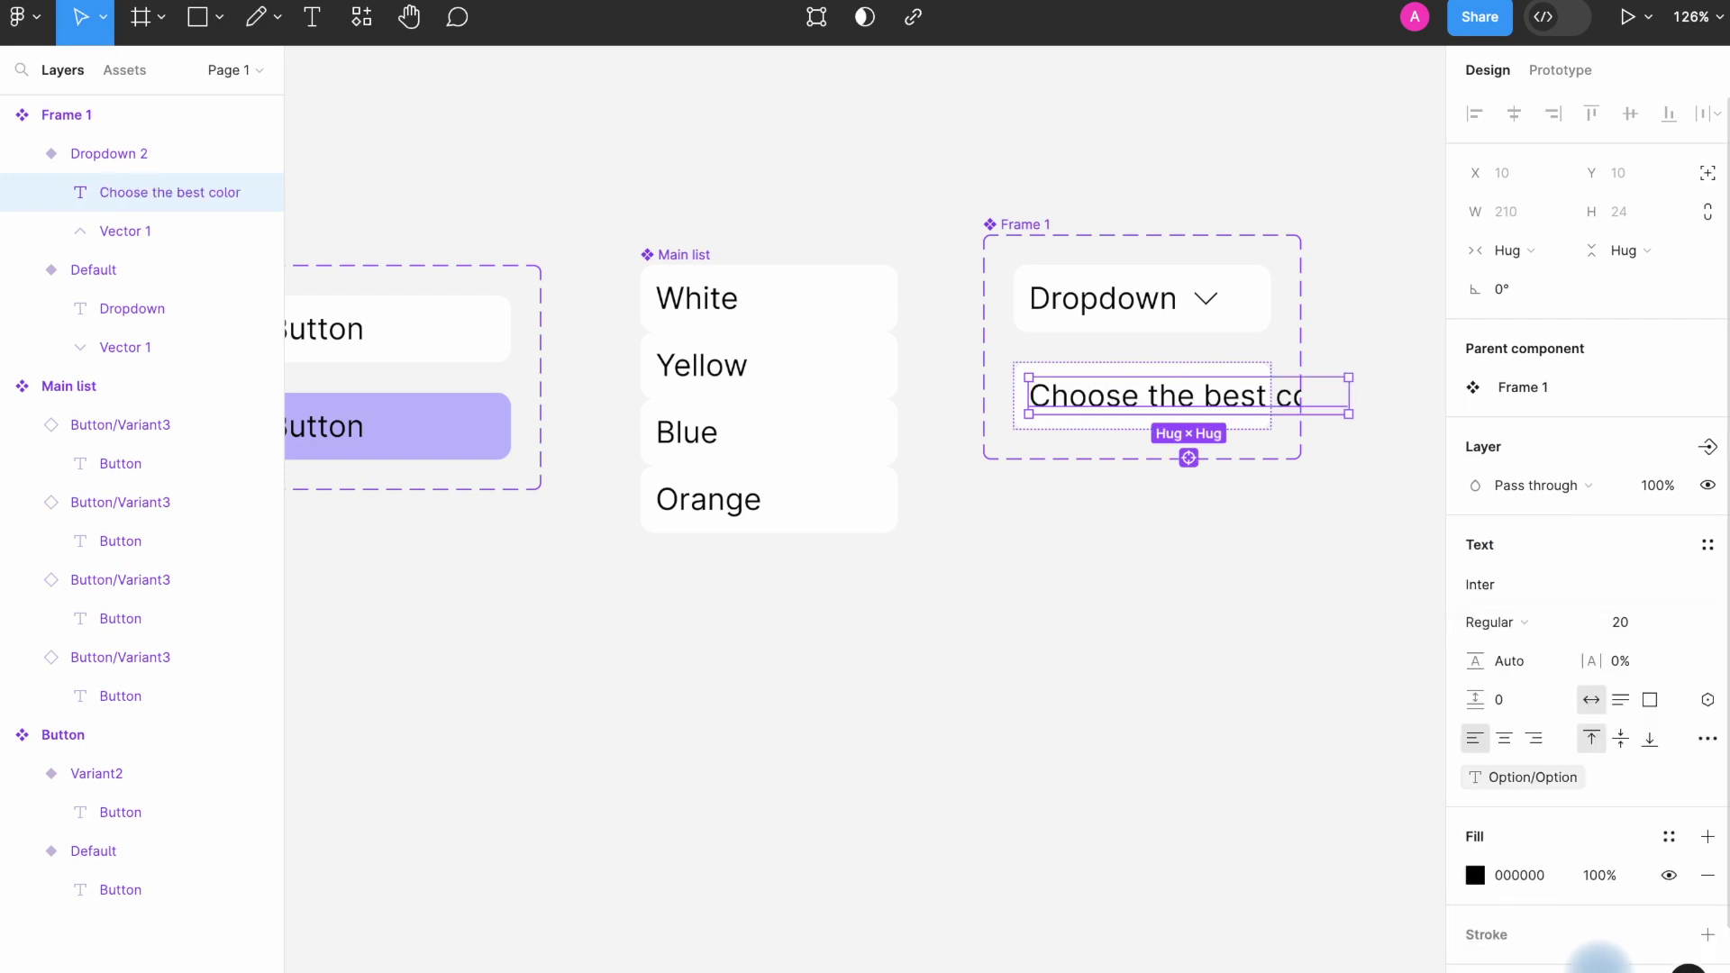
pyautogui.click(1436, 571)
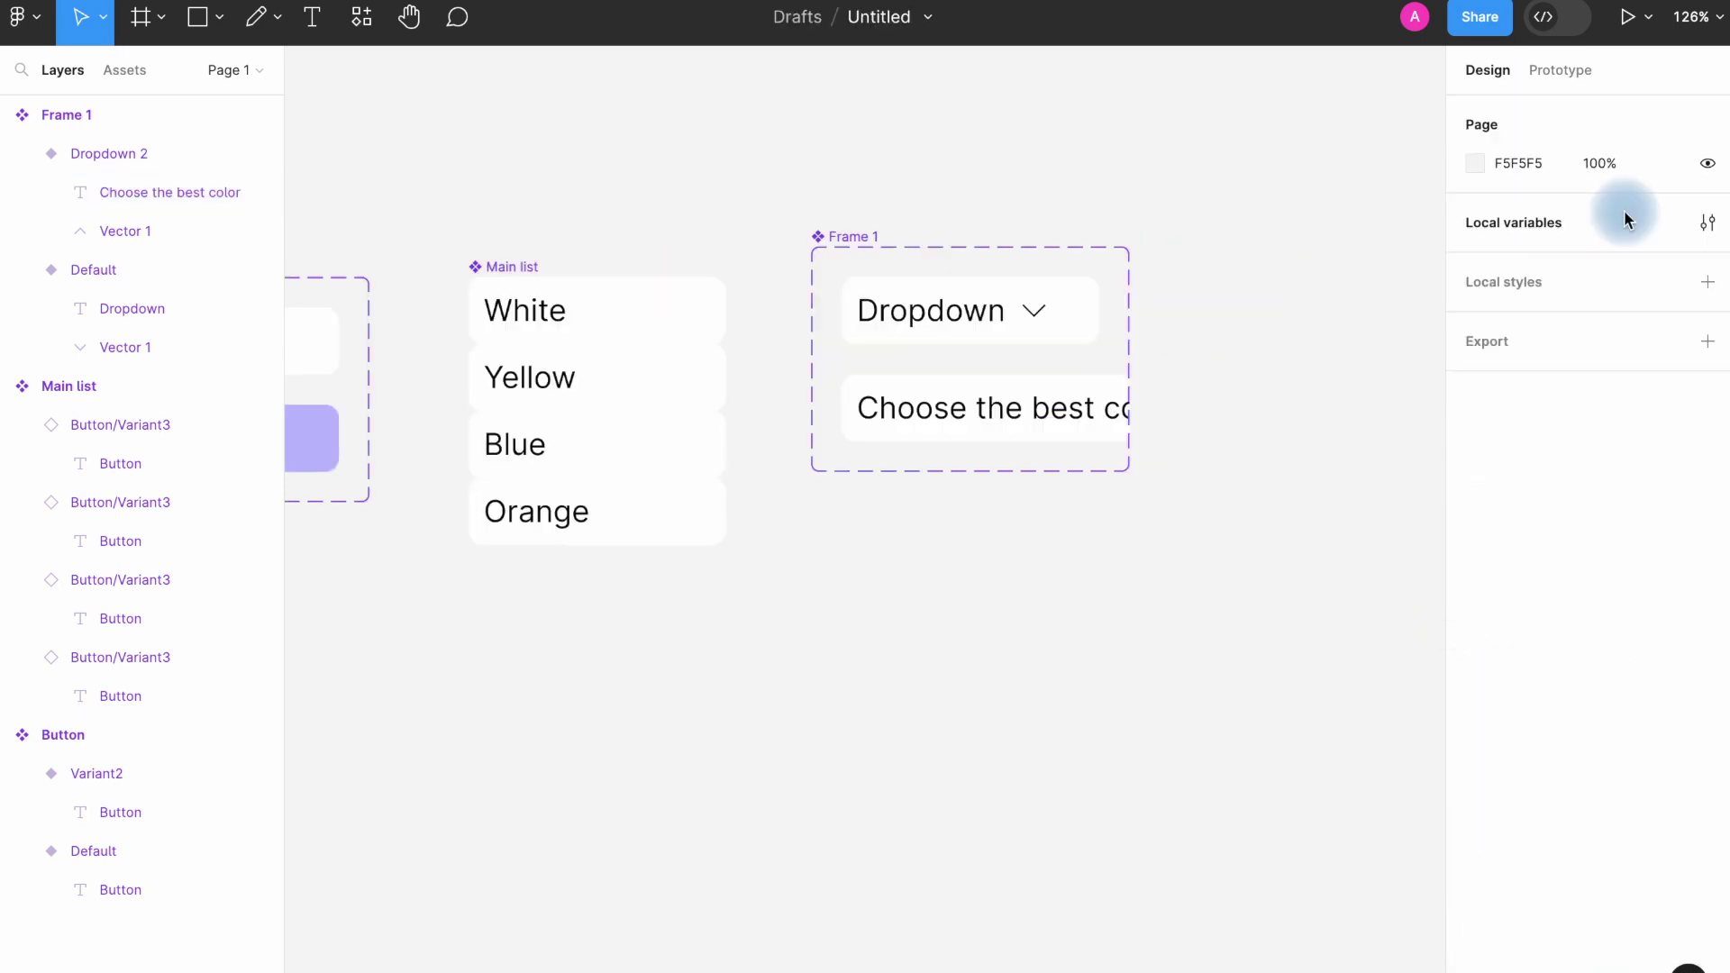
# In Local variables, change the Option variable's value to 'Best color'.
pyautogui.click(1708, 222)
pyautogui.doubleClick(1304, 737)
pyautogui.press('BackSpace')
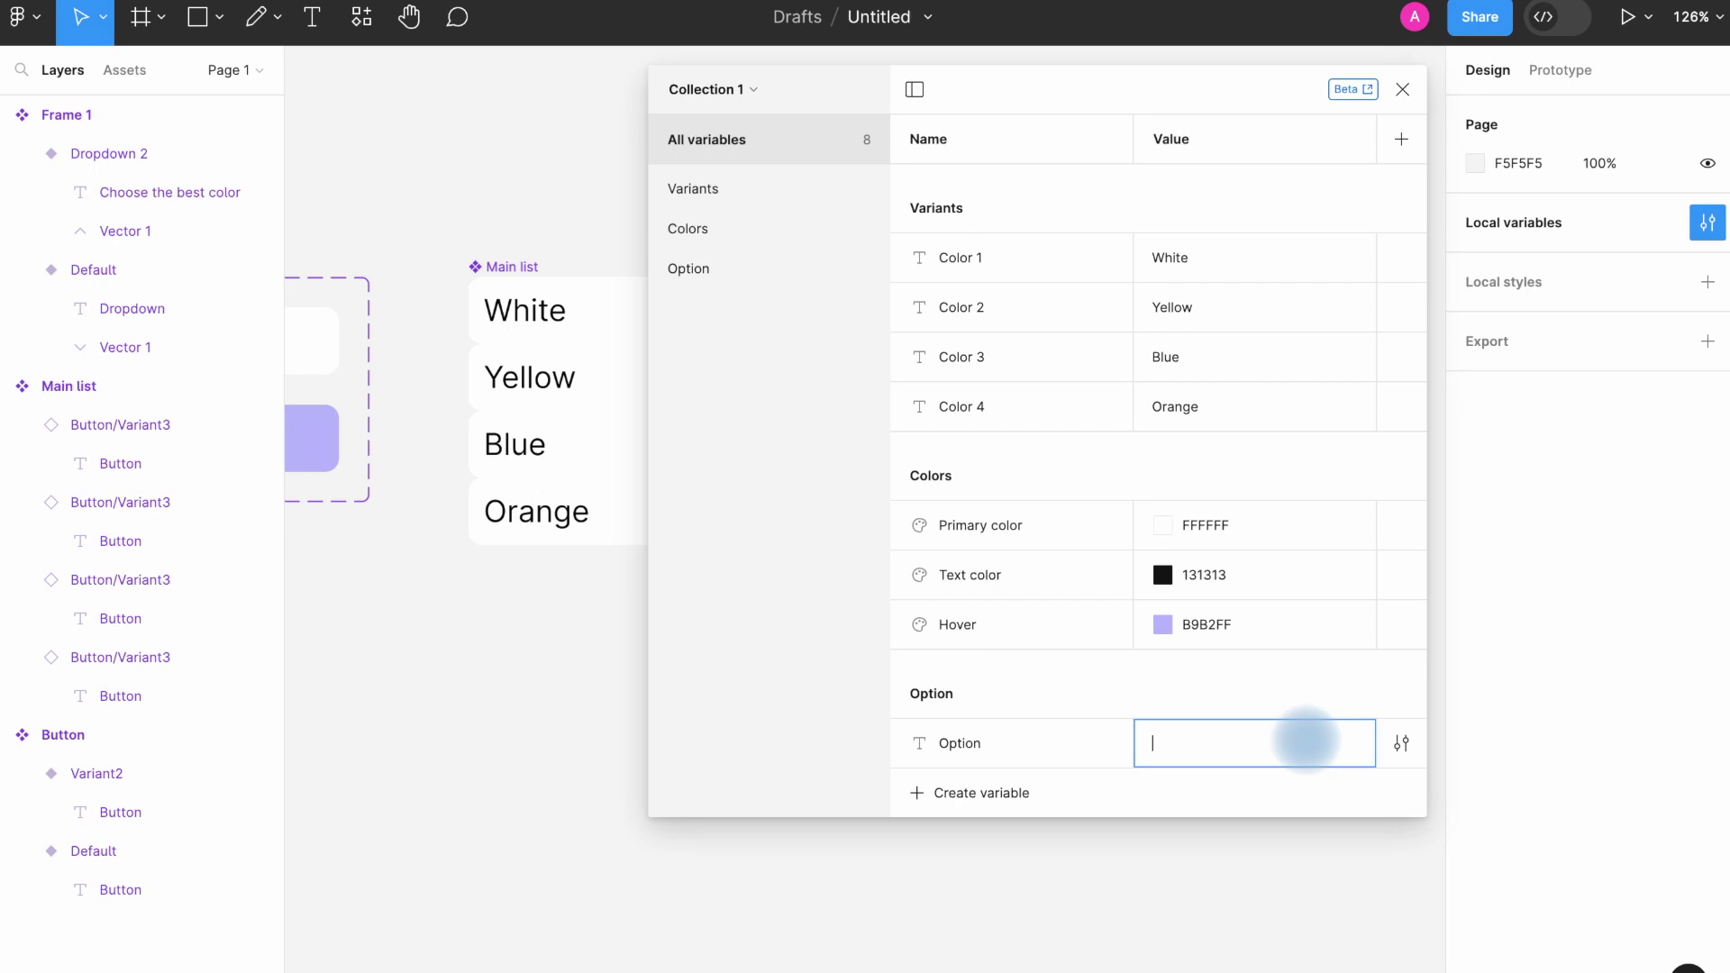
pyautogui.write('Best color')
pyautogui.press('Return')
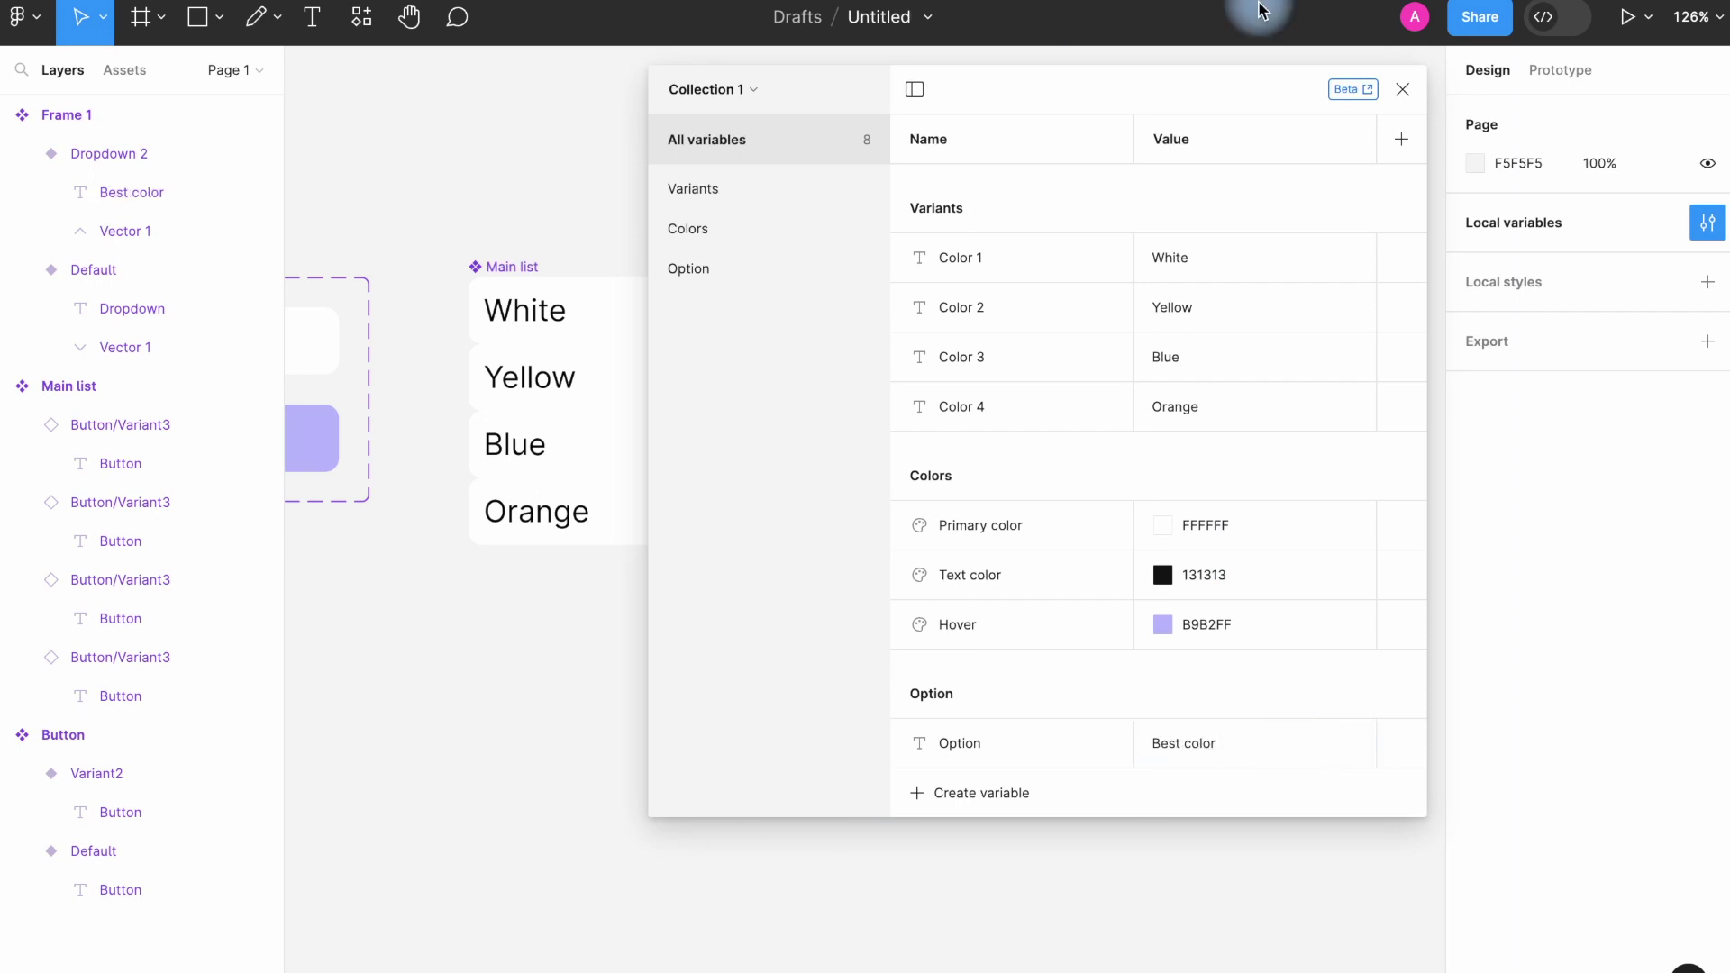
pyautogui.press('Escape')
pyautogui.click(1011, 456)
pyautogui.click(656, 442)
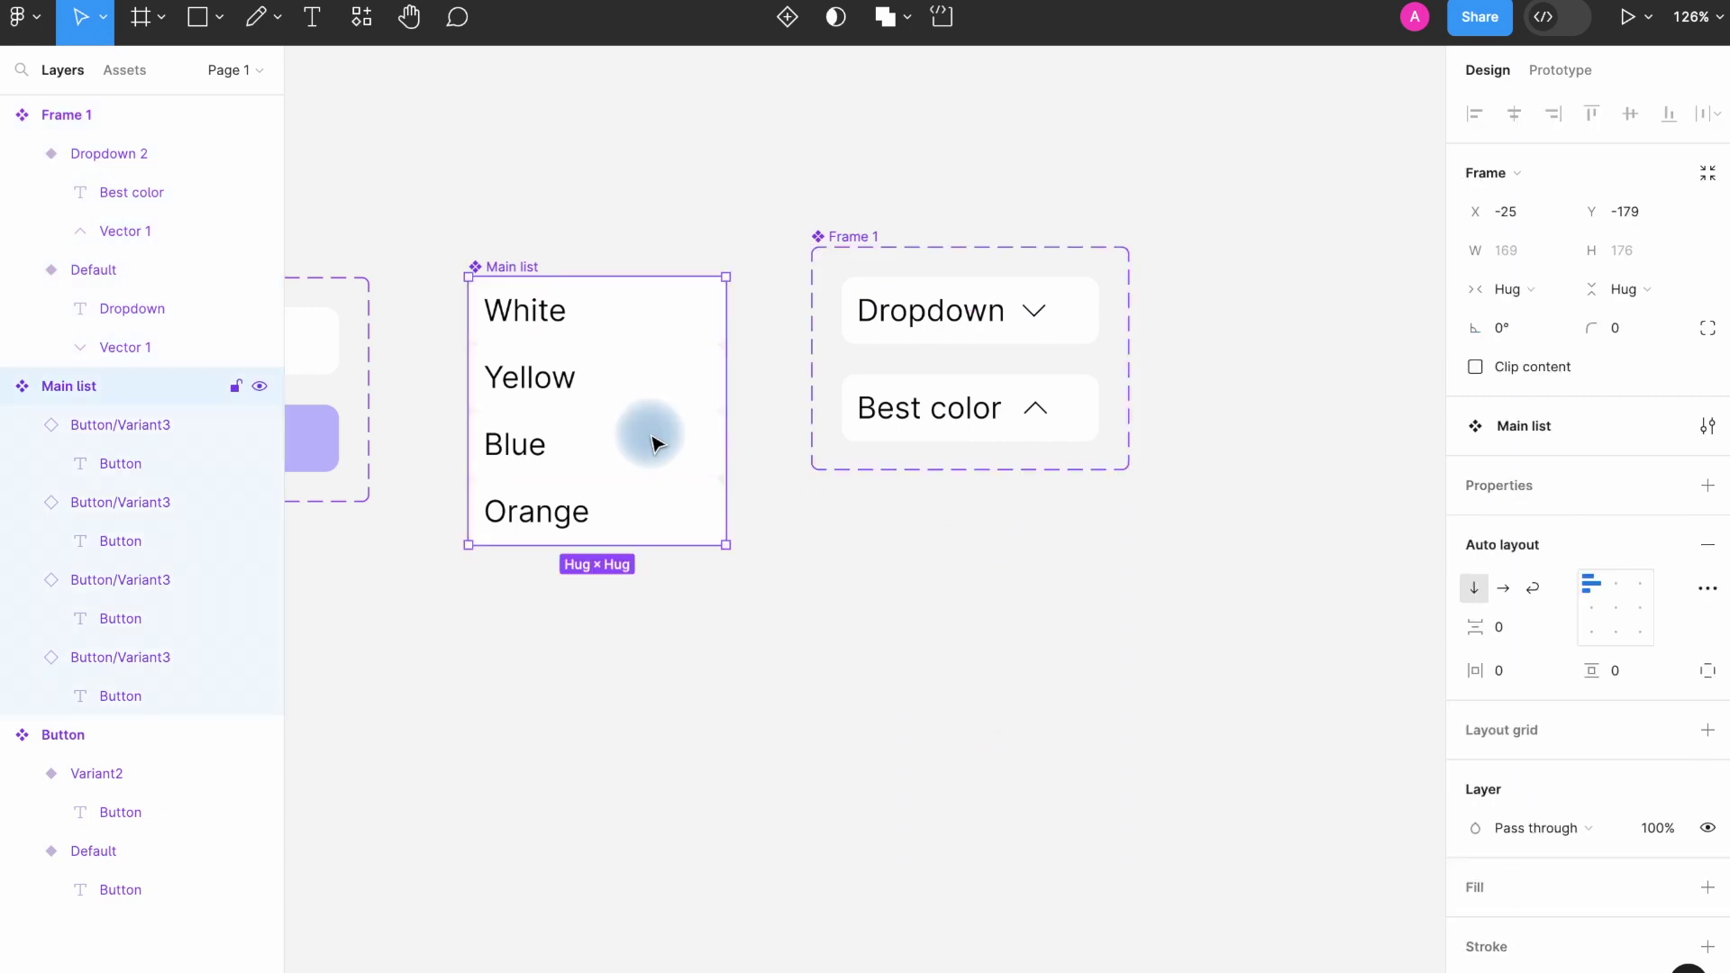
# Paste the Main list into Dropdown 2 and enlarge the component set to show it.
pyautogui.click(1006, 427)
pyautogui.hotkey('ctrl', 'v')
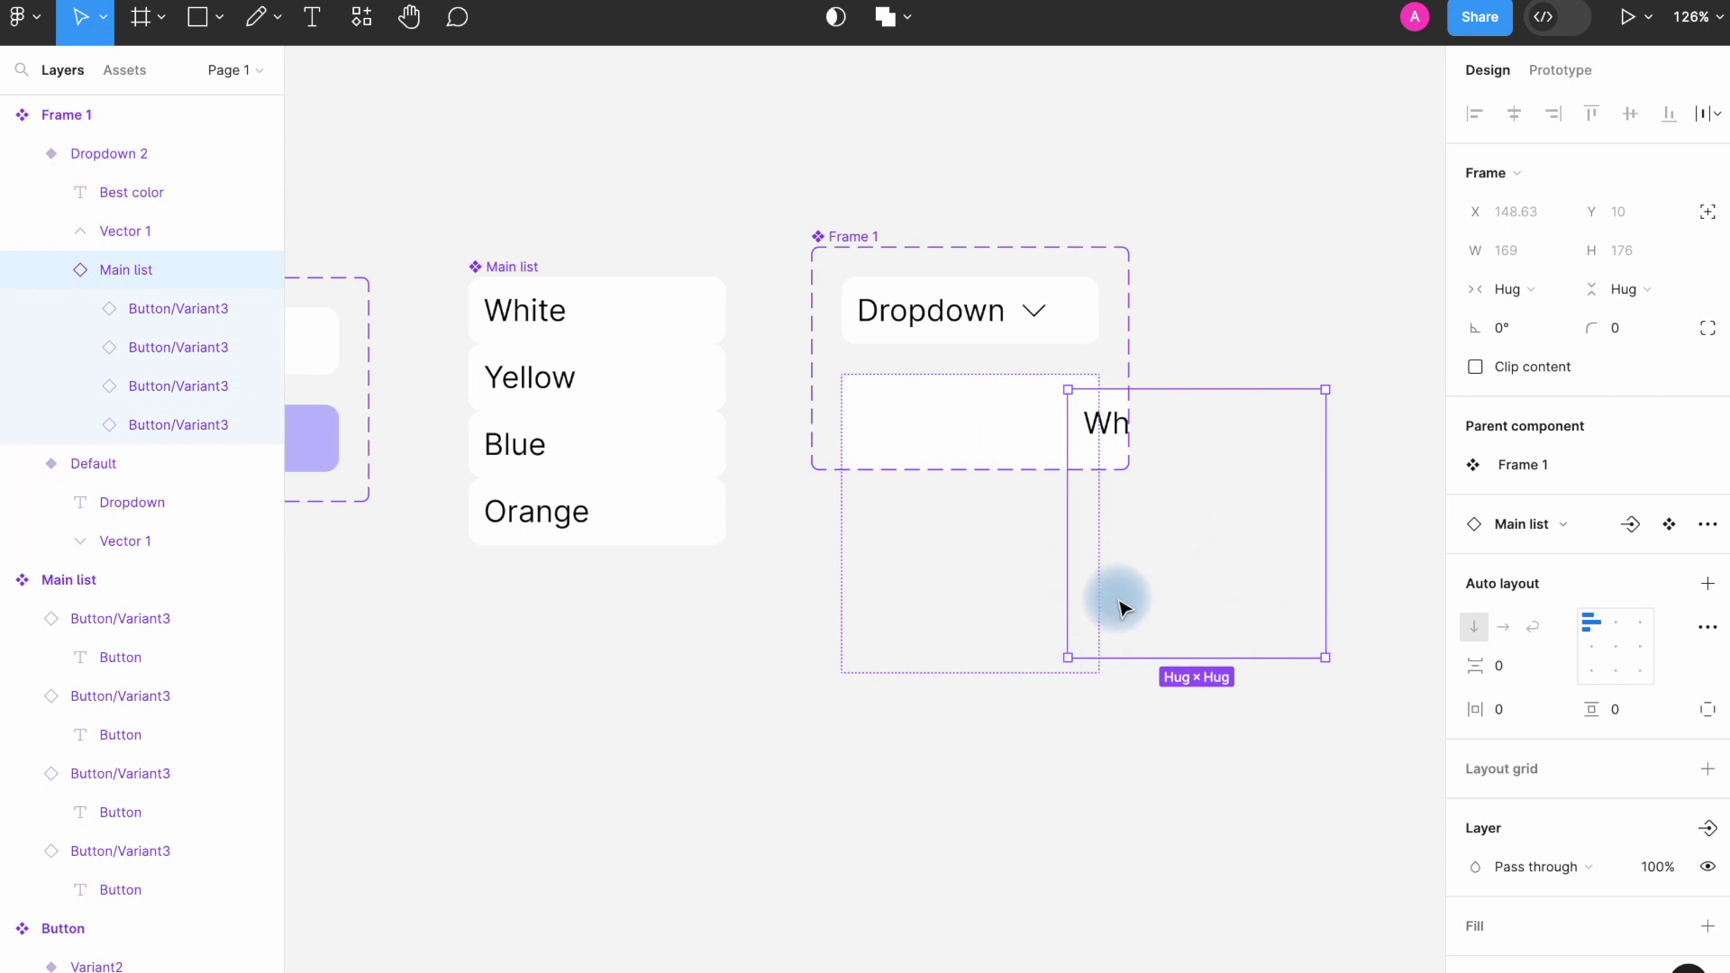
pyautogui.click(843, 238)
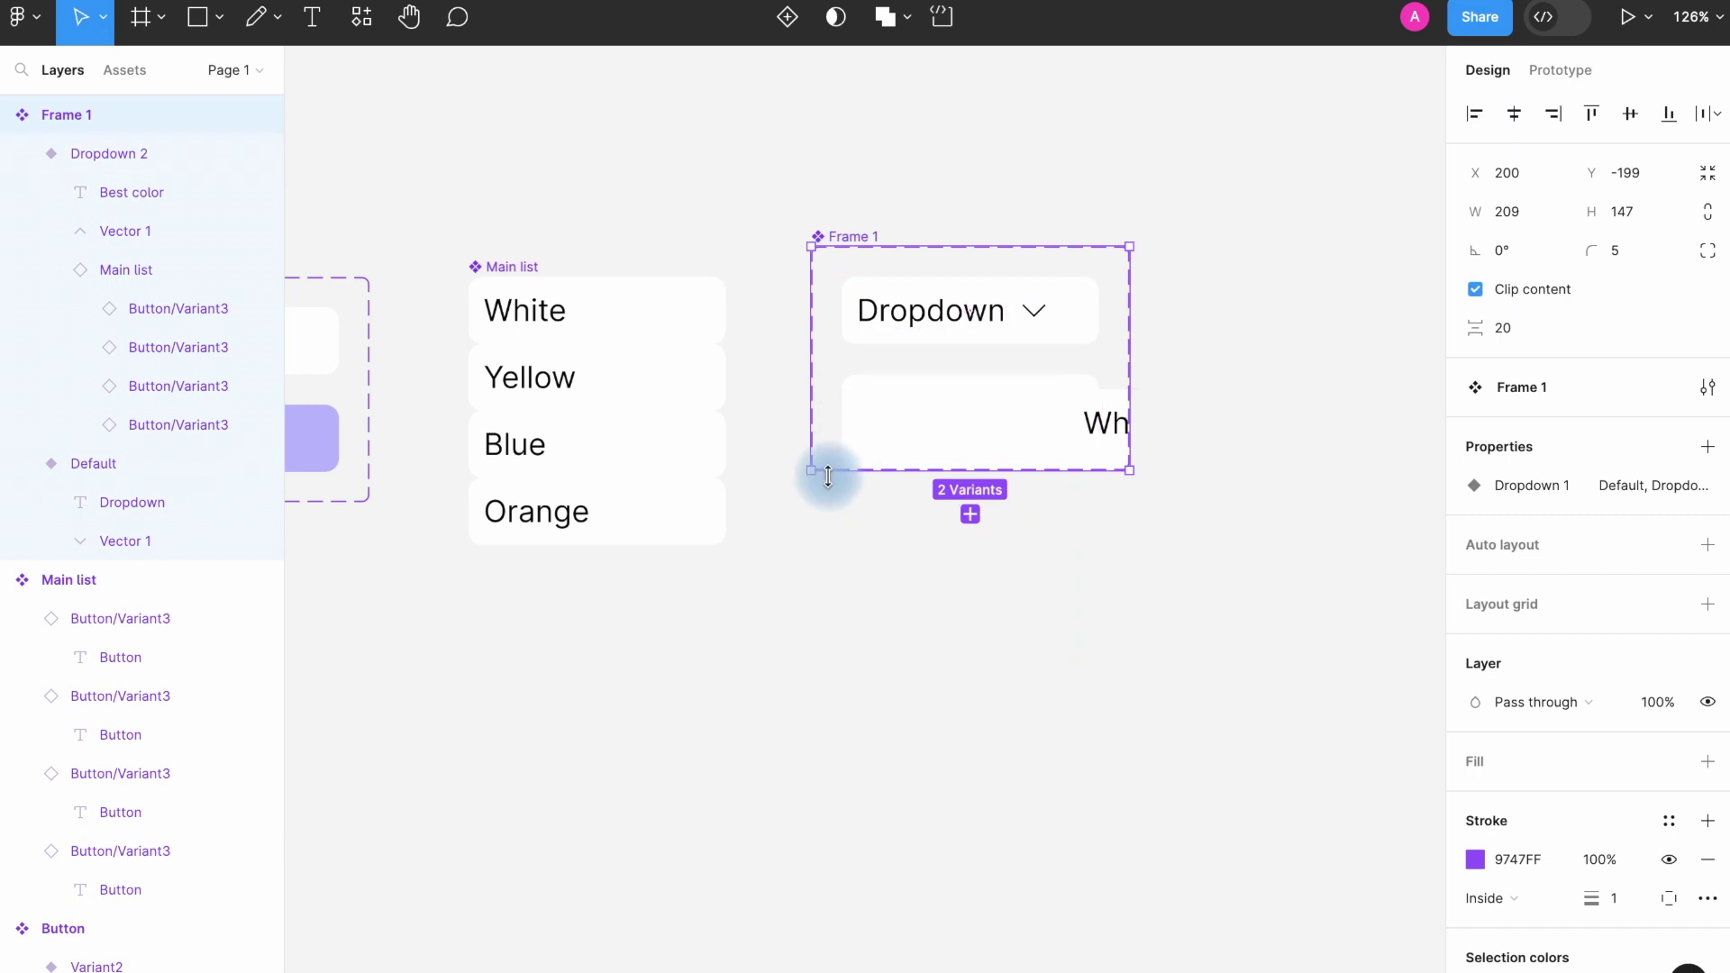
pyautogui.moveTo(829, 476); pyautogui.dragTo(869, 742)
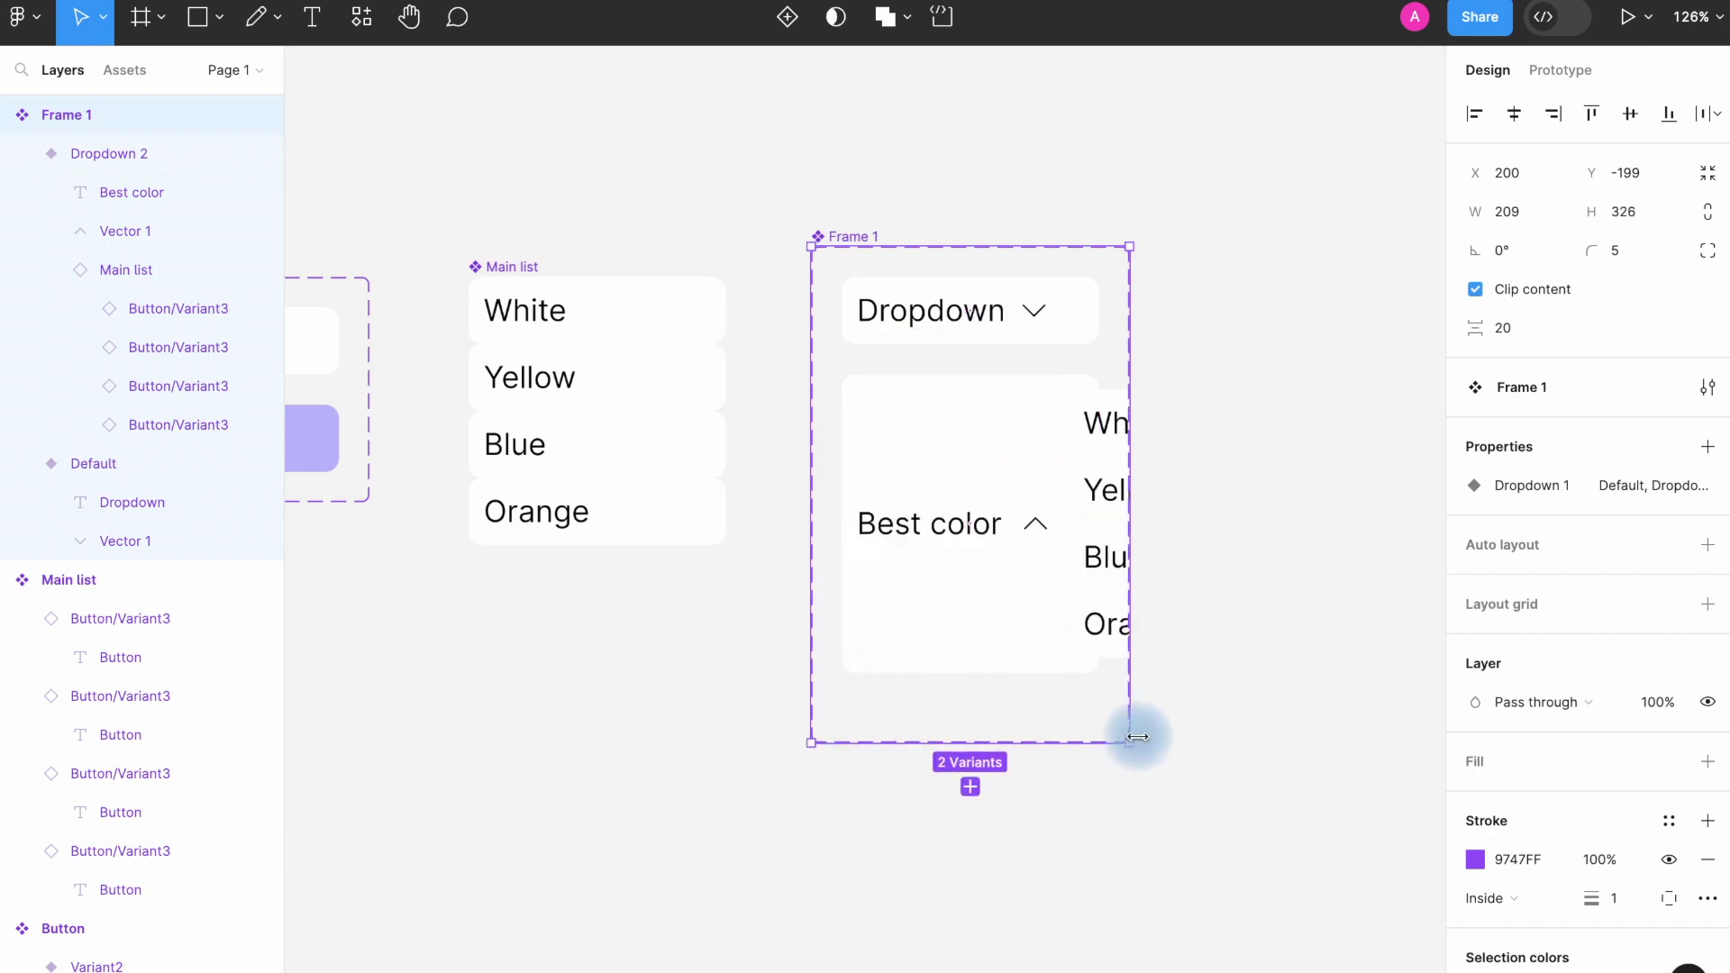
pyautogui.moveTo(1138, 737); pyautogui.dragTo(1147, 810)
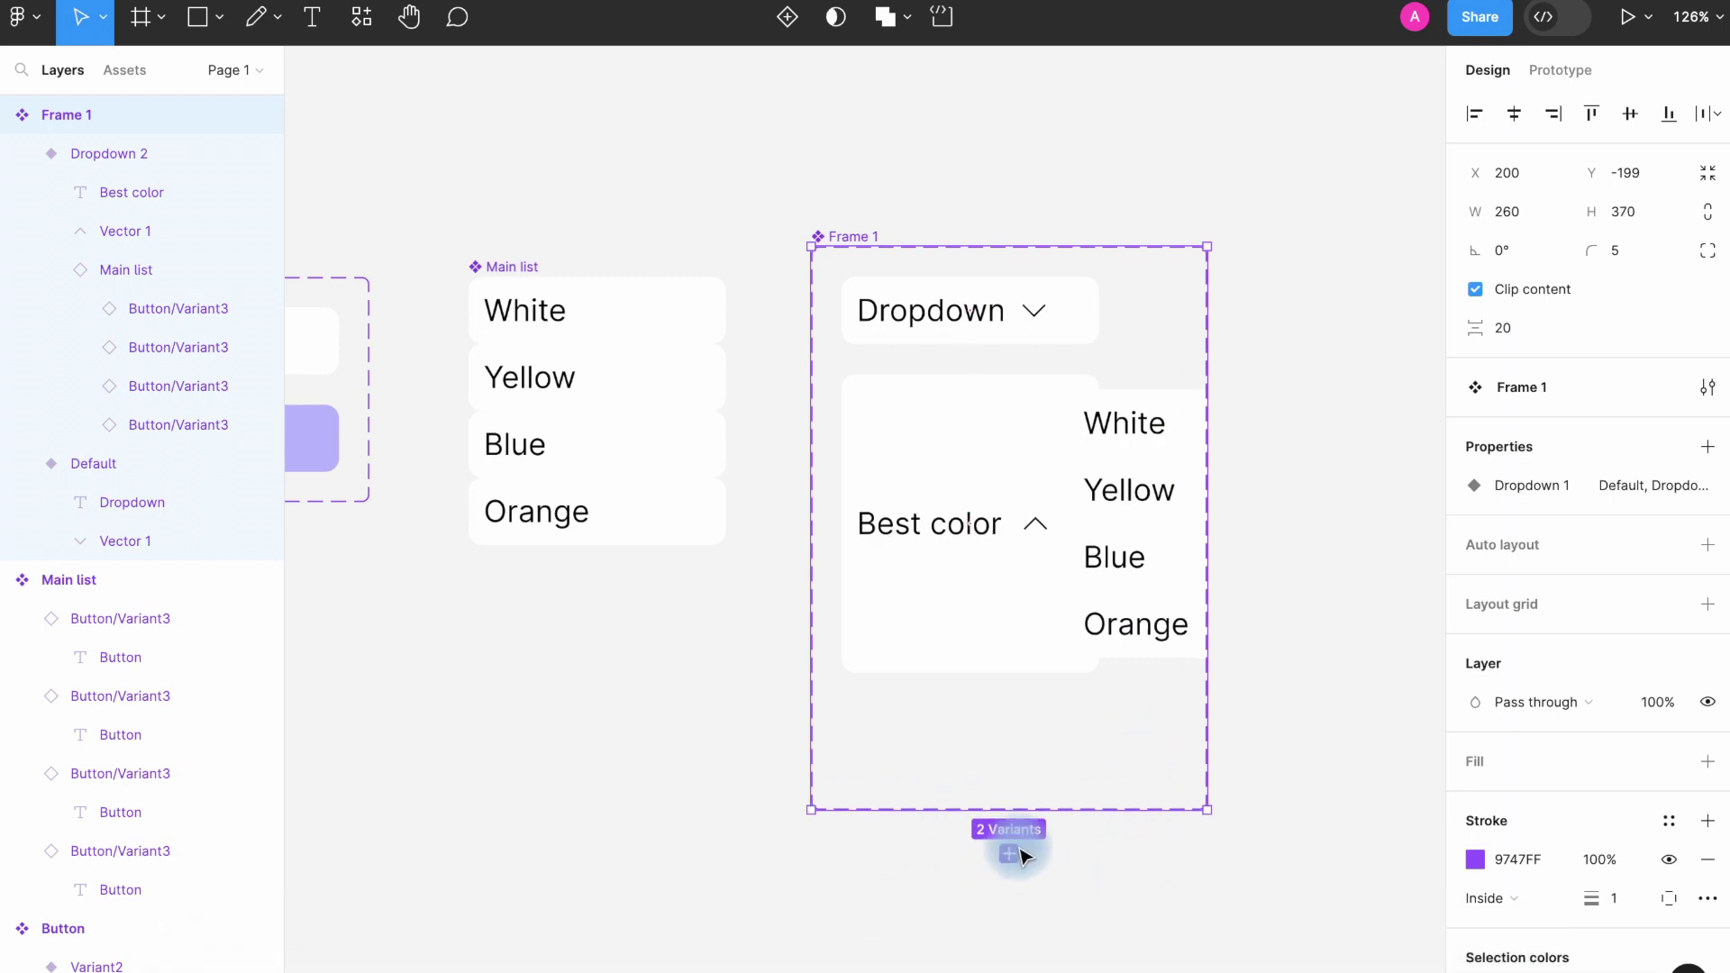
# Give the colour list absolute position and nudge it directly below Best color.
pyautogui.keyDown('super'); pyautogui.click(1280, 559); pyautogui.keyUp('super')
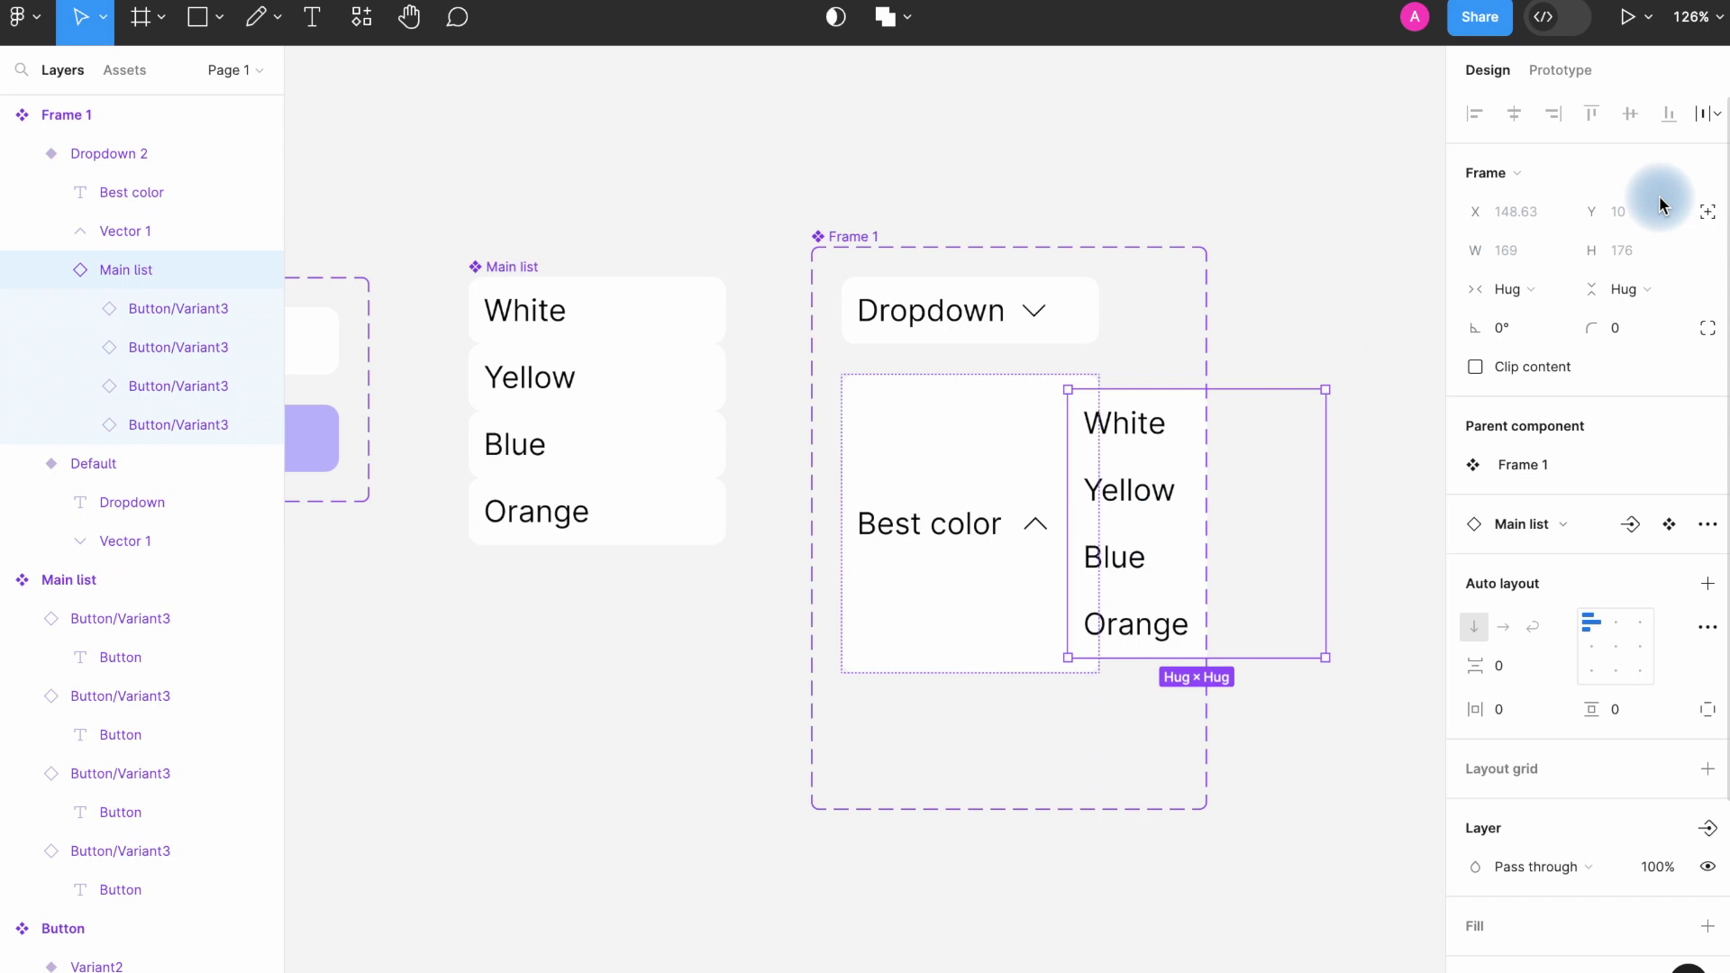
pyautogui.click(1709, 214)
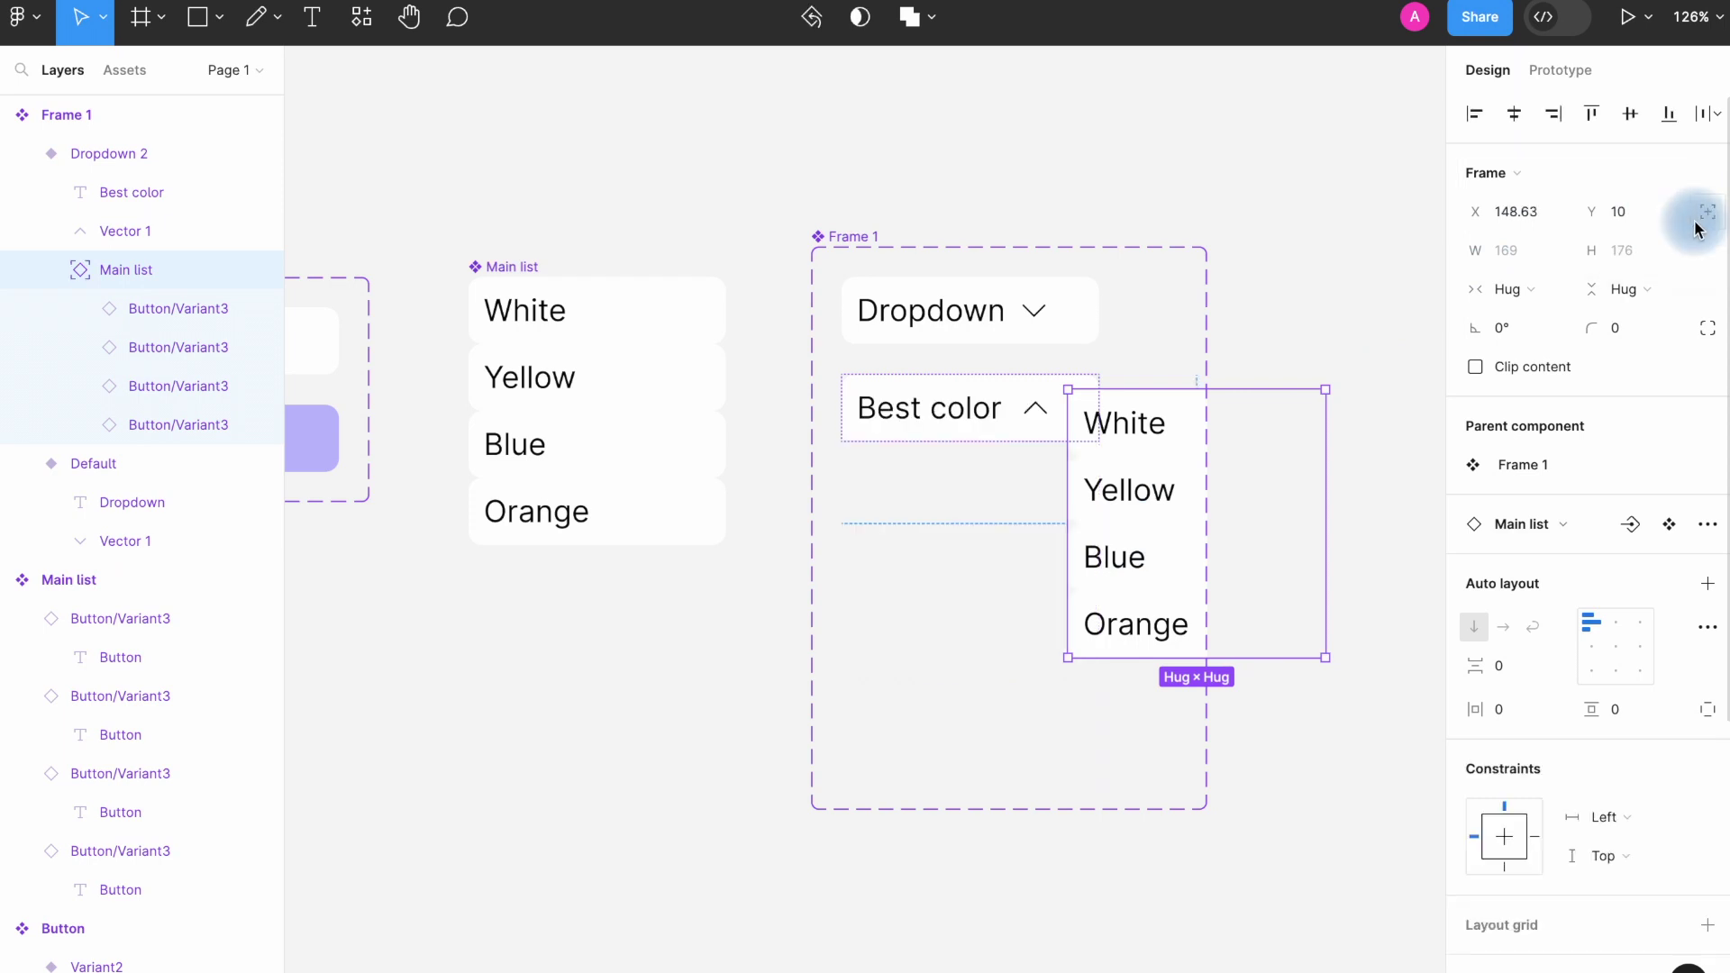
pyautogui.hotkey('shift', 'Left')
pyautogui.hotkey('shift', 'Left')
pyautogui.hotkey('shift', 'Left')
pyautogui.hotkey('shift', 'Left')
pyautogui.hotkey('shift', 'Left')
pyautogui.hotkey('shift', 'Left')
pyautogui.hotkey('shift', 'Left')
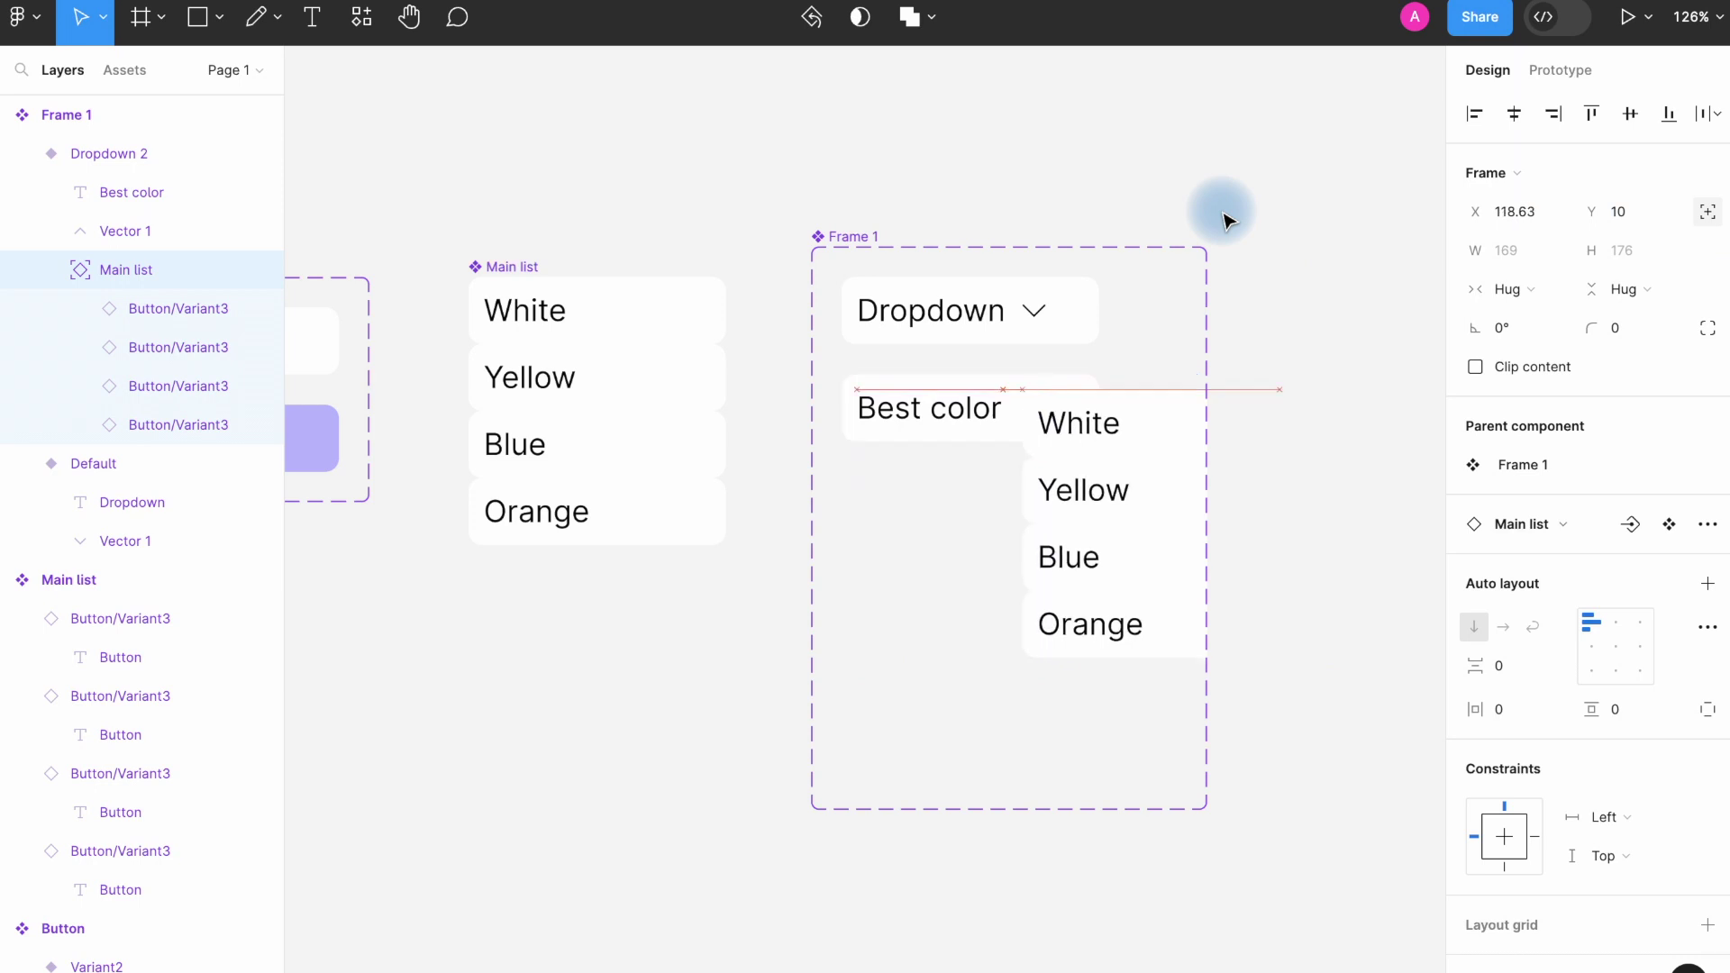
pyautogui.hotkey('shift', 'Left')
pyautogui.hotkey('shift', 'Left')
pyautogui.hotkey('shift', 'Left')
pyautogui.hotkey('shift', 'Left')
pyautogui.hotkey('shift', 'Left')
pyautogui.hotkey('shift', 'Left')
pyautogui.hotkey('shift', 'Left')
pyautogui.hotkey('shift', 'Left')
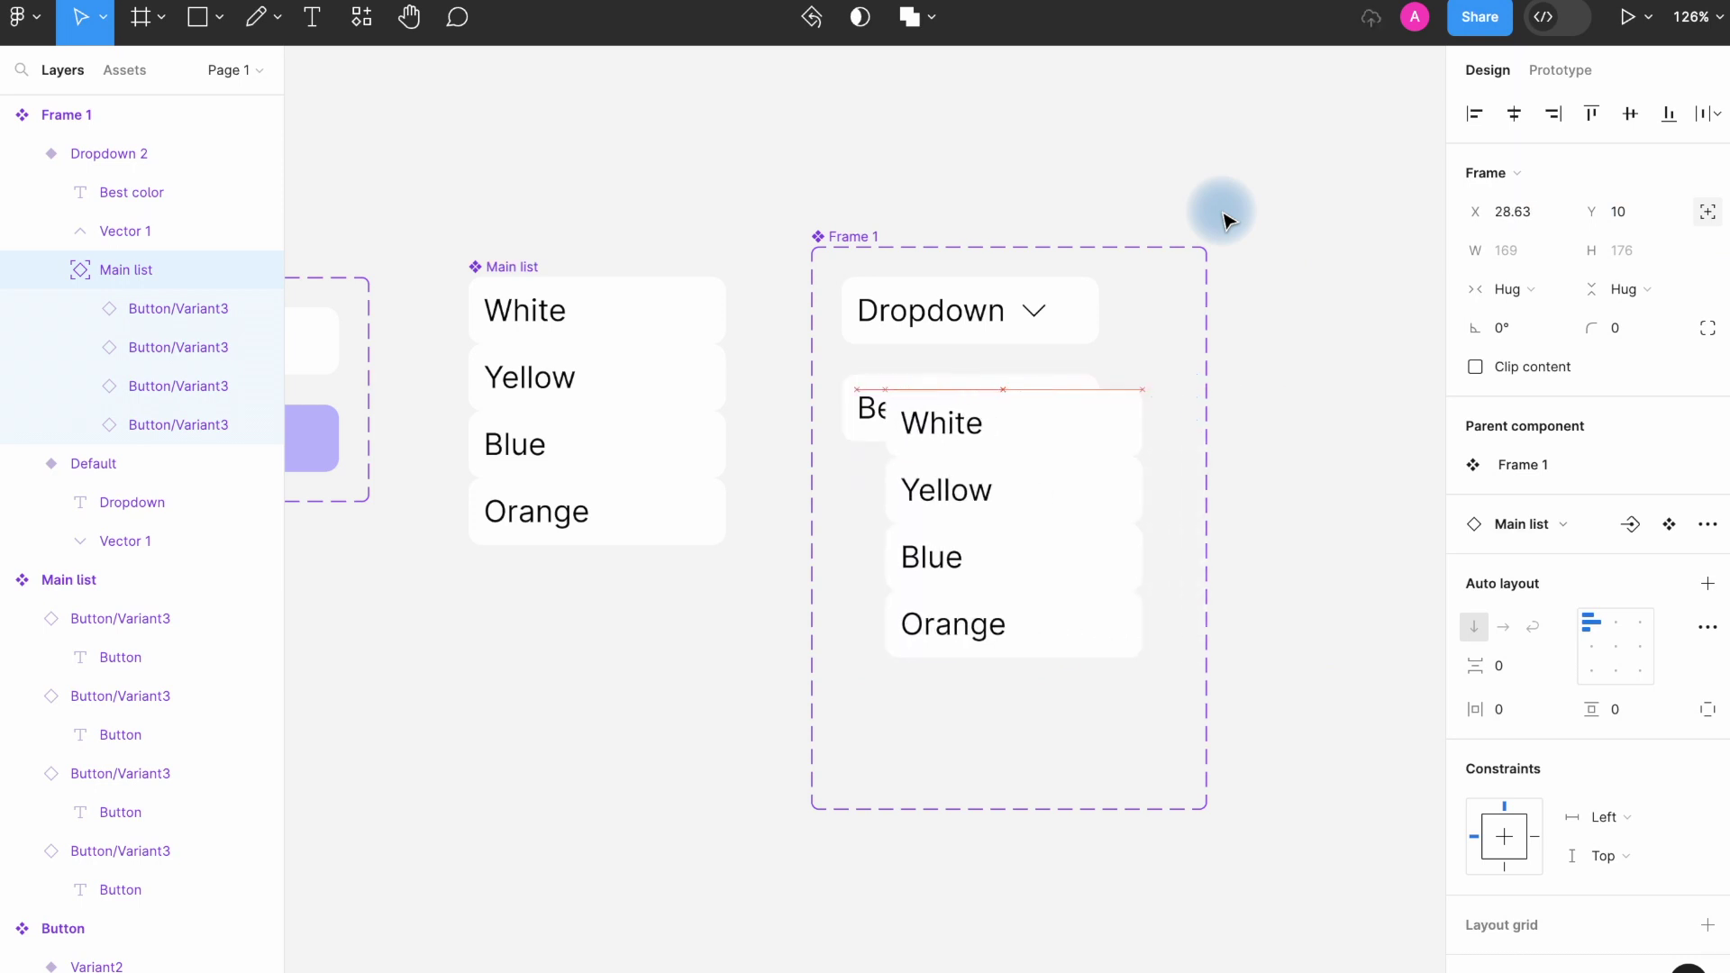
pyautogui.hotkey('shift', 'Down')
pyautogui.hotkey('shift', 'Down')
pyautogui.hotkey('shift', 'Down')
pyautogui.press('Down')
pyautogui.press('Down')
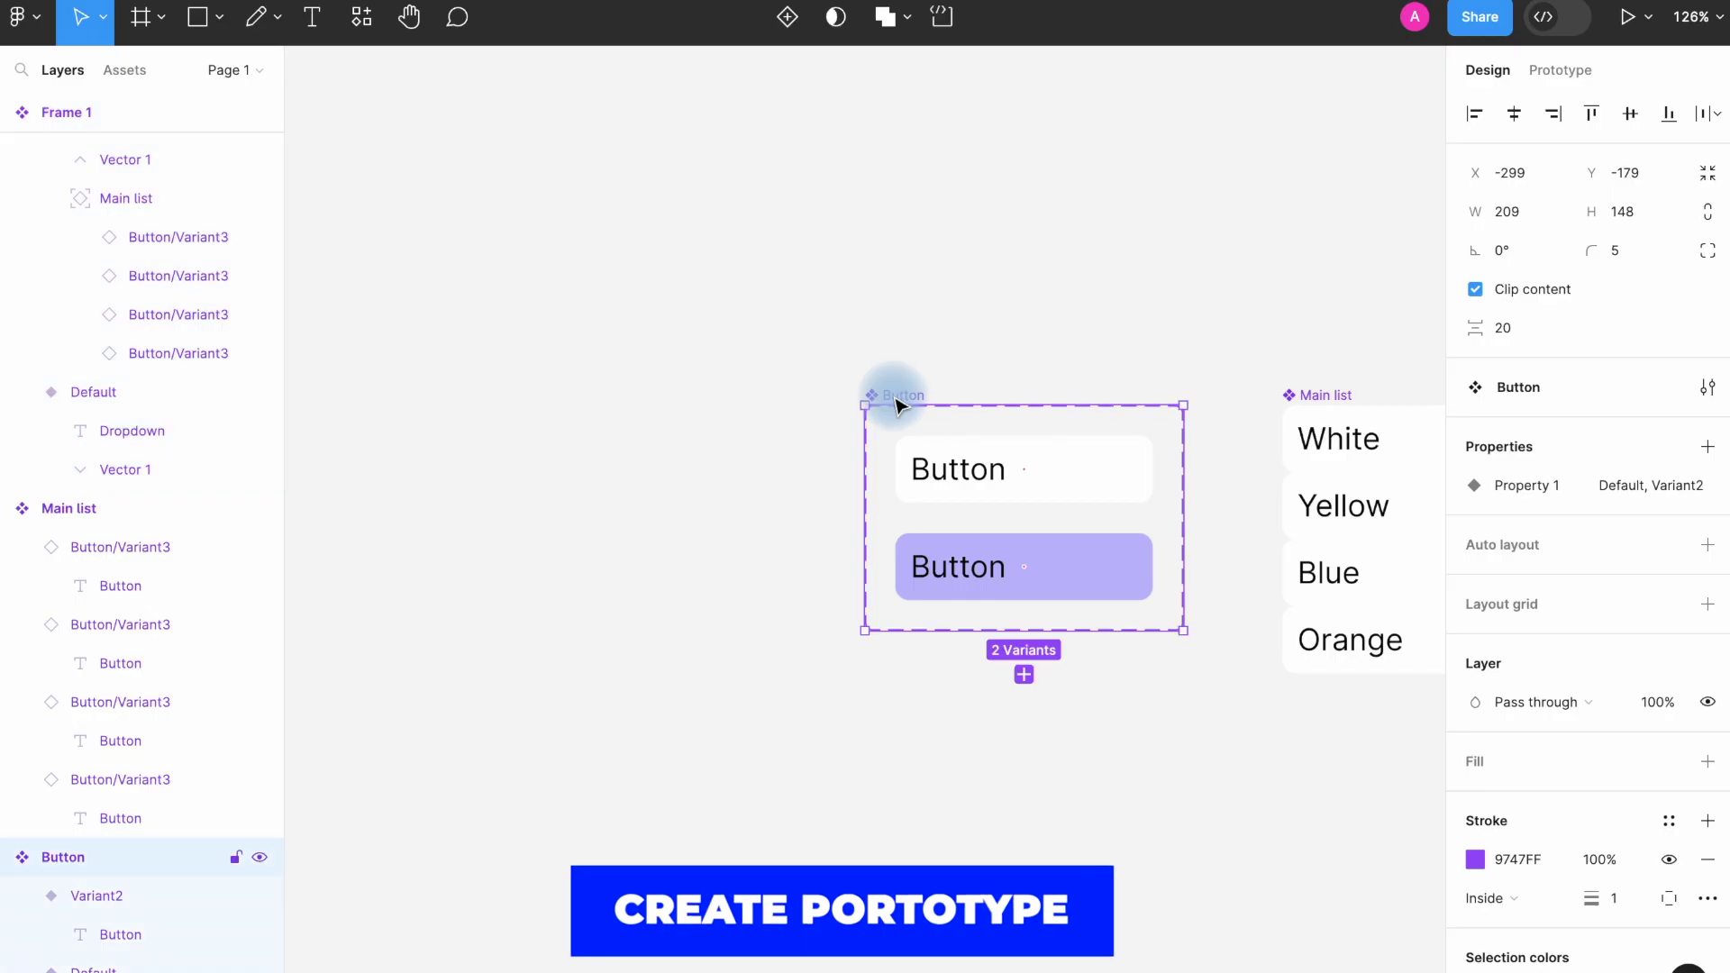
# Add a While hovering interaction changing the default Button to Variant2.
pyautogui.click(1560, 70)
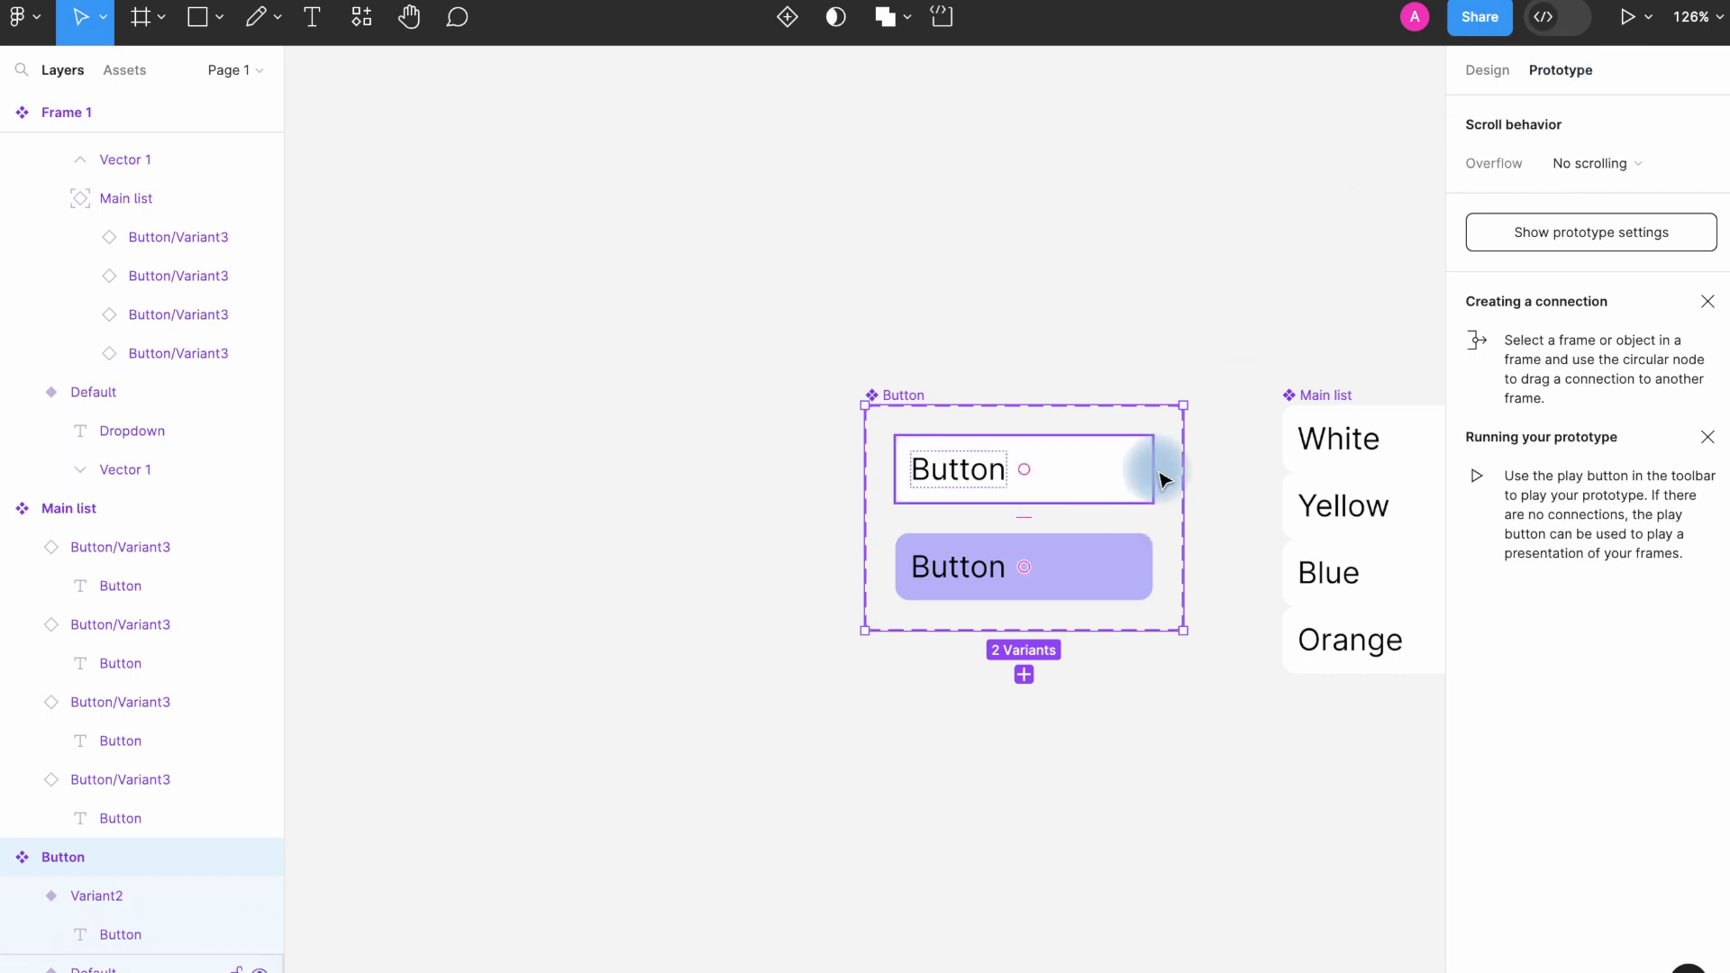
pyautogui.hscroll(2, 1151, 470)
pyautogui.click(1054, 483)
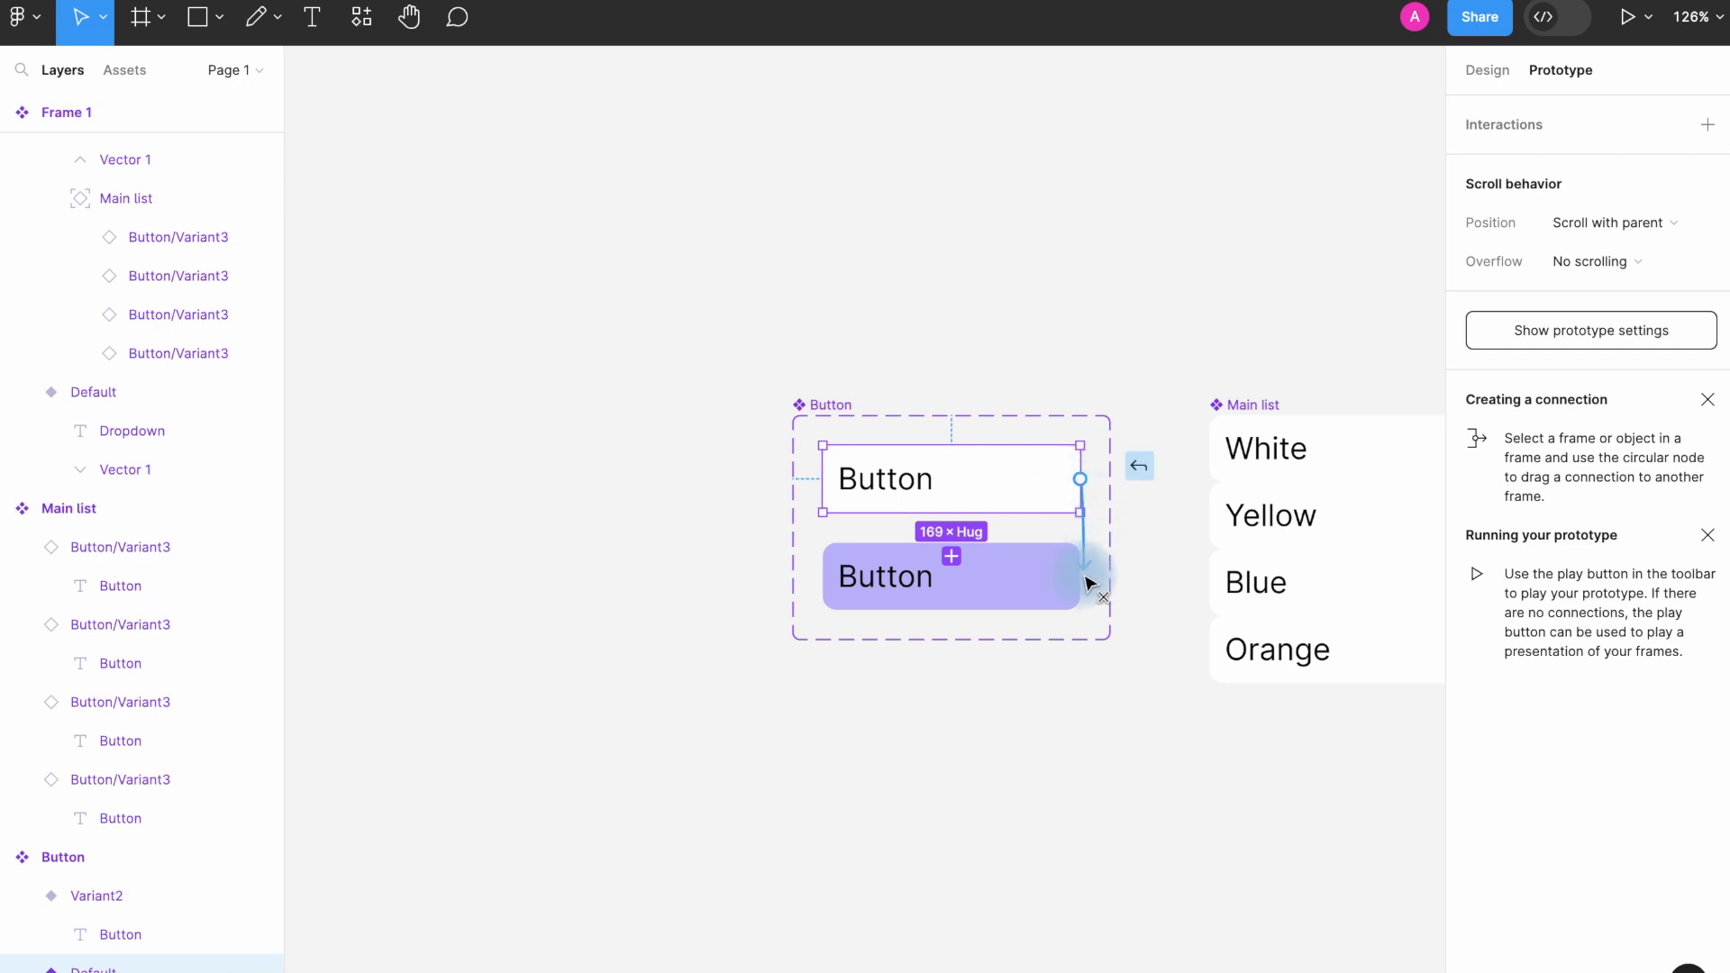
pyautogui.moveTo(1079, 586); pyautogui.dragTo(1077, 584)
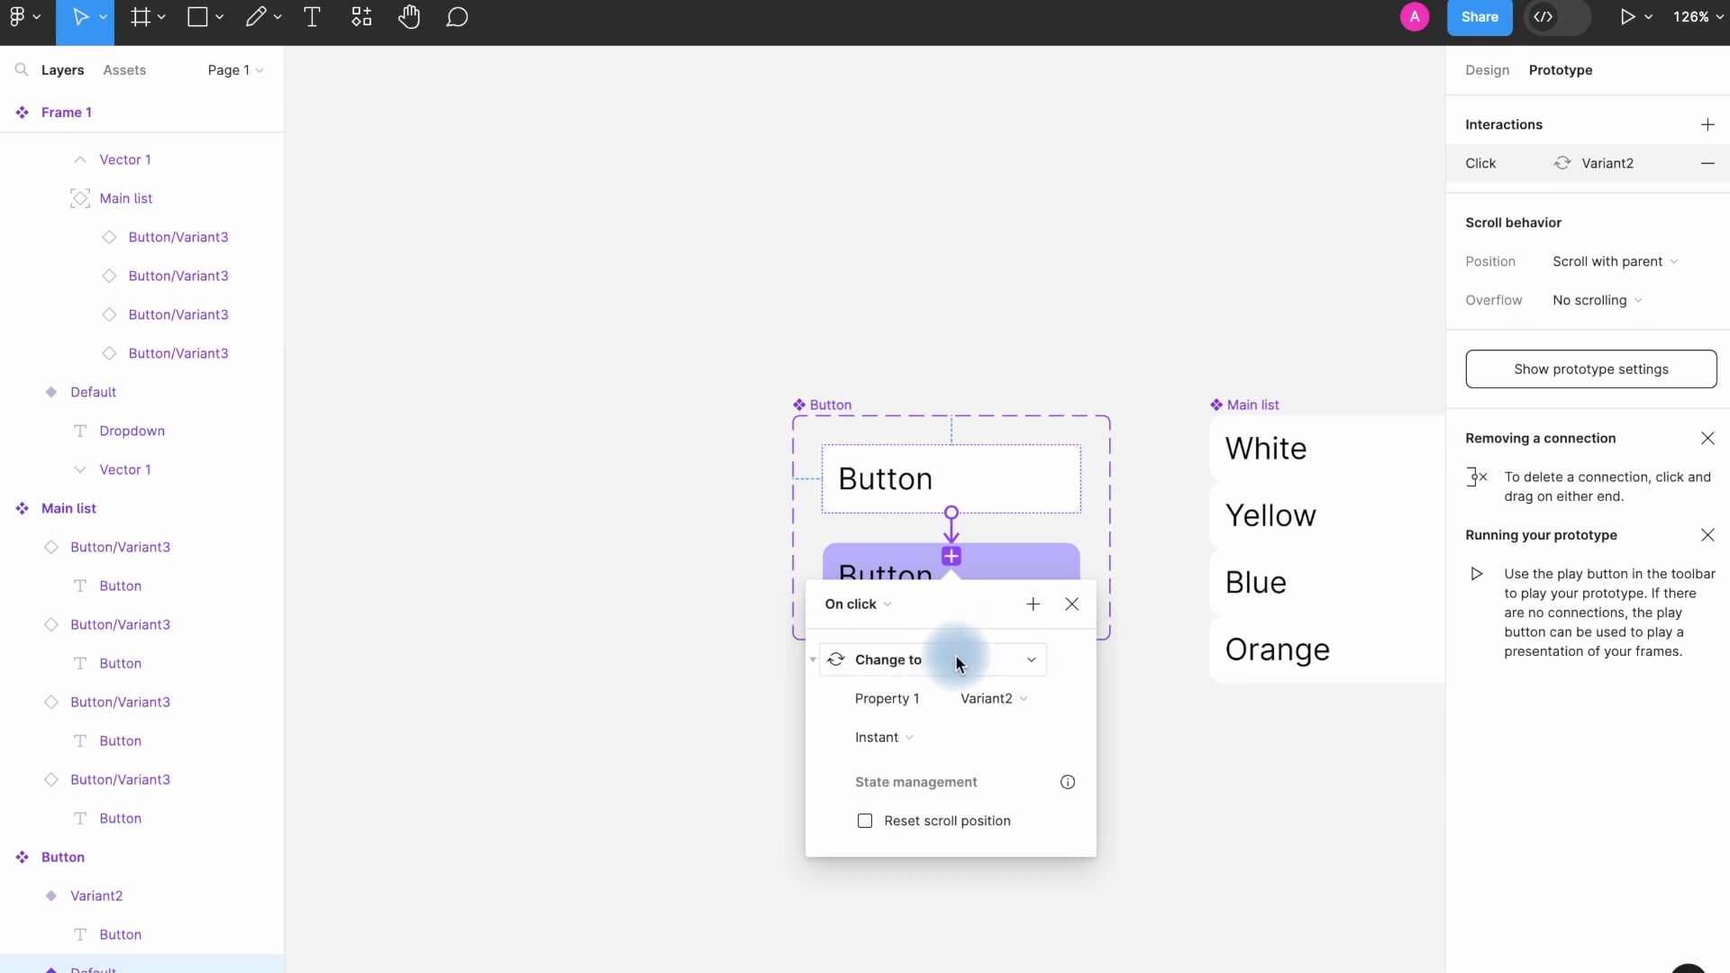
pyautogui.click(887, 606)
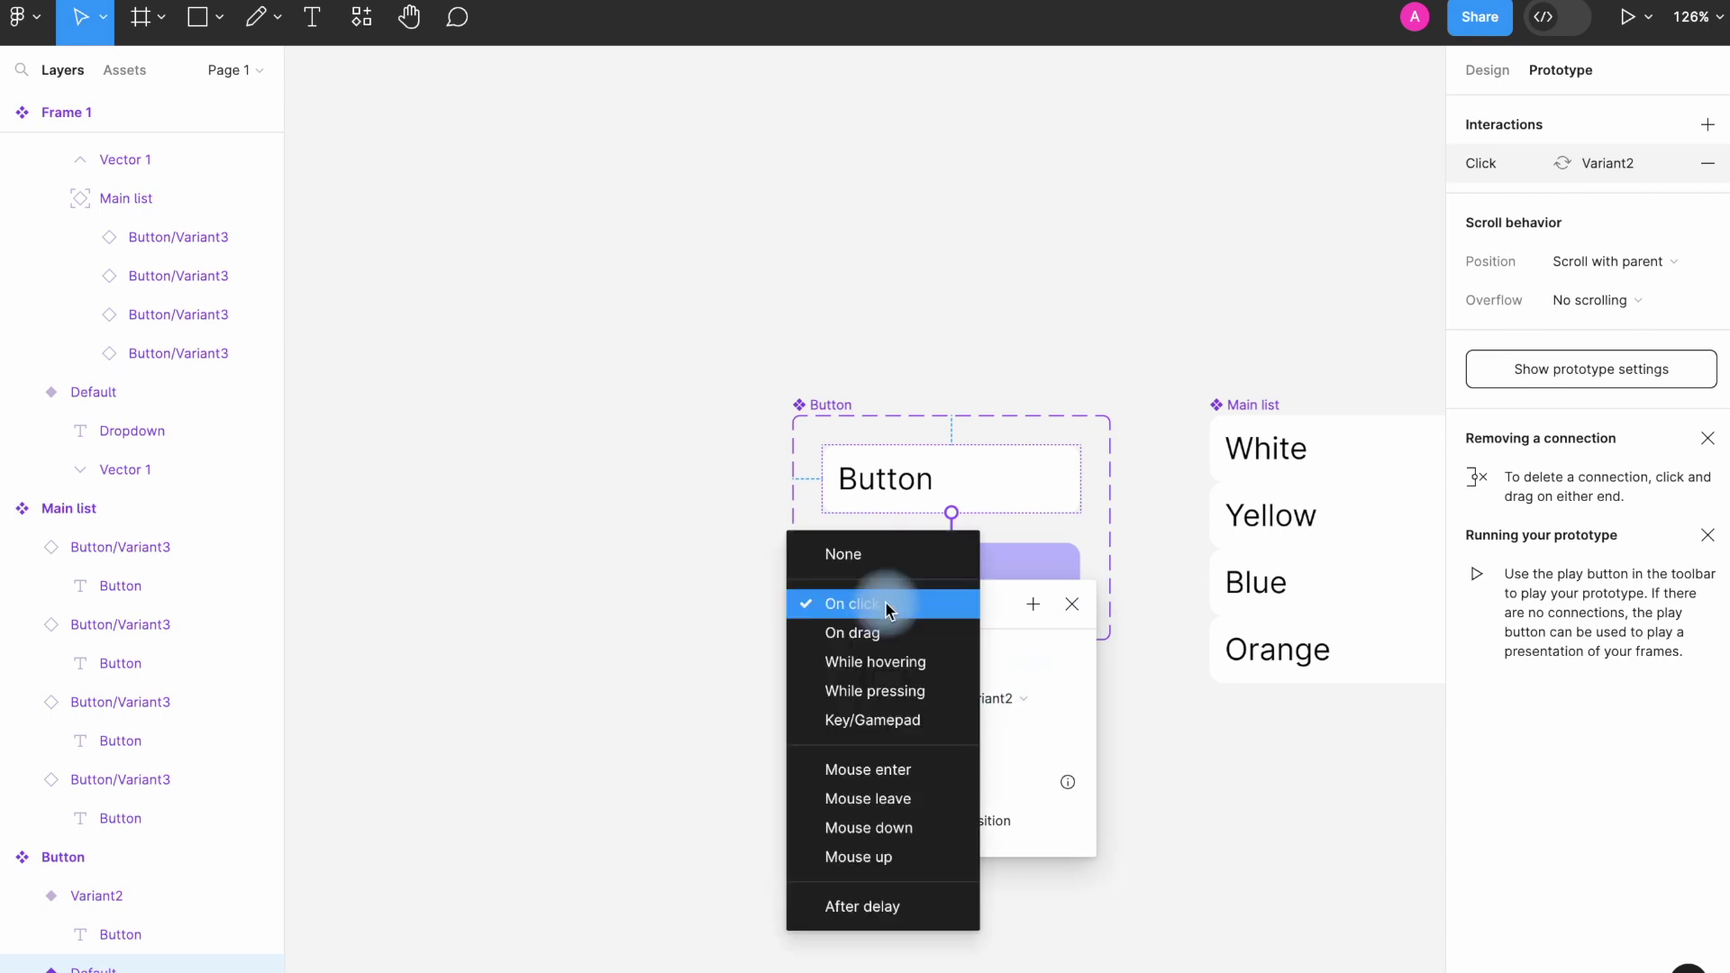
pyautogui.click(898, 663)
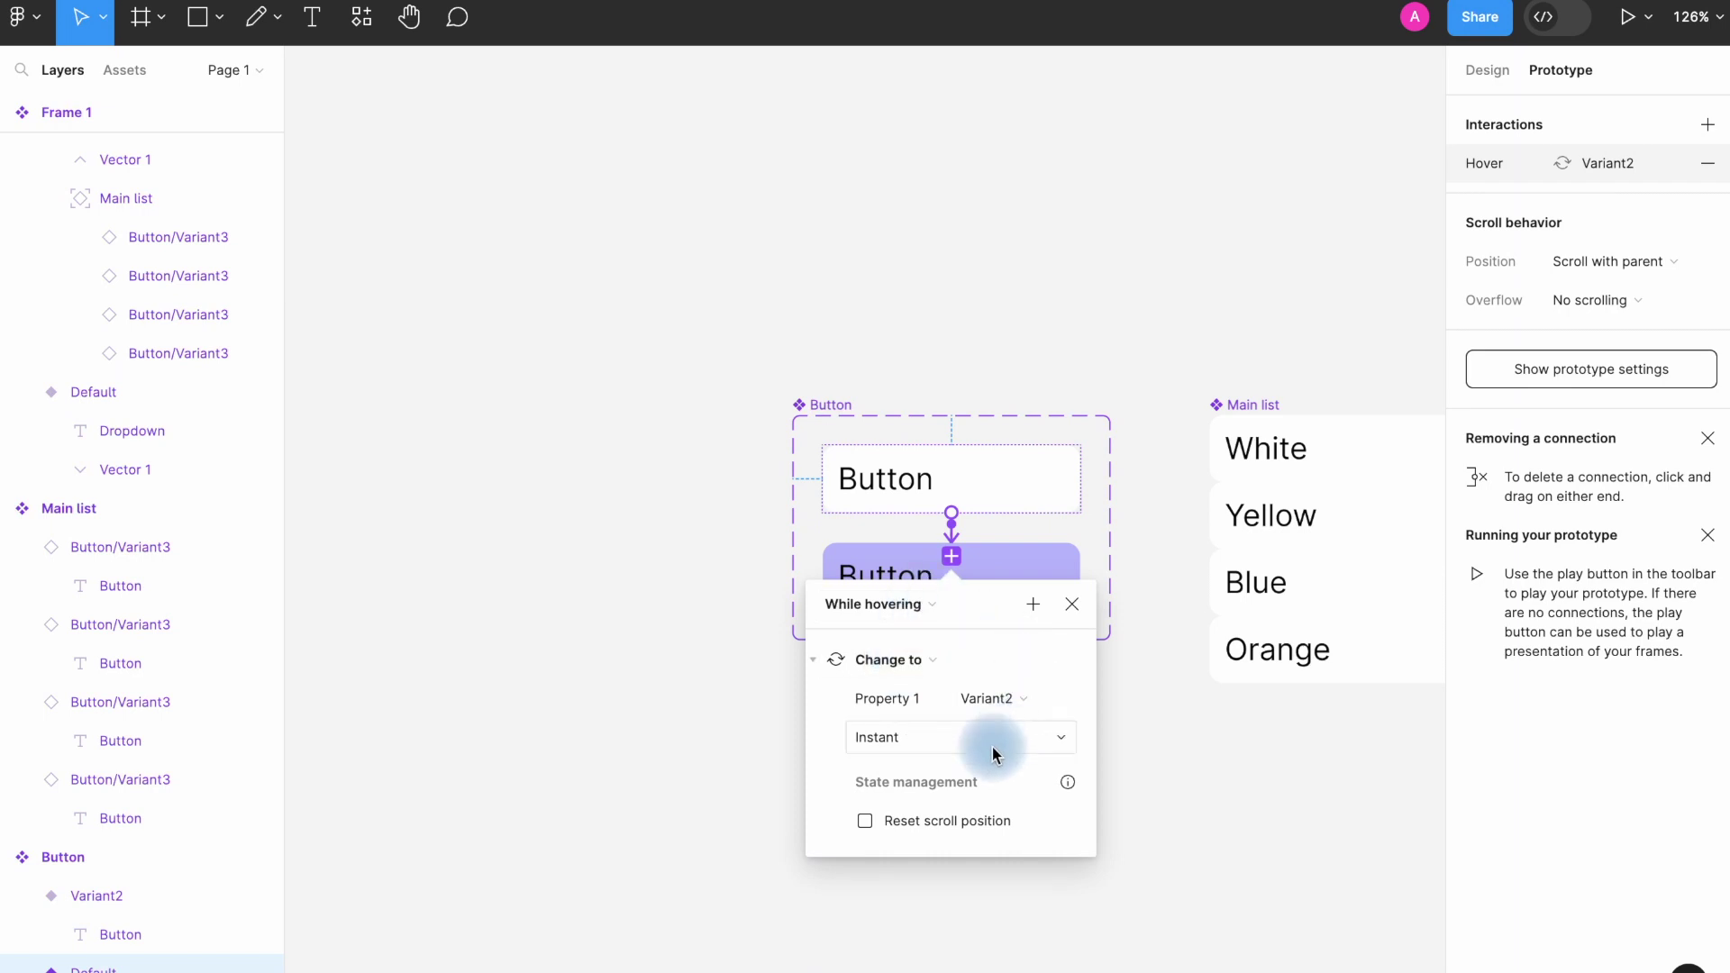
pyautogui.click(1162, 698)
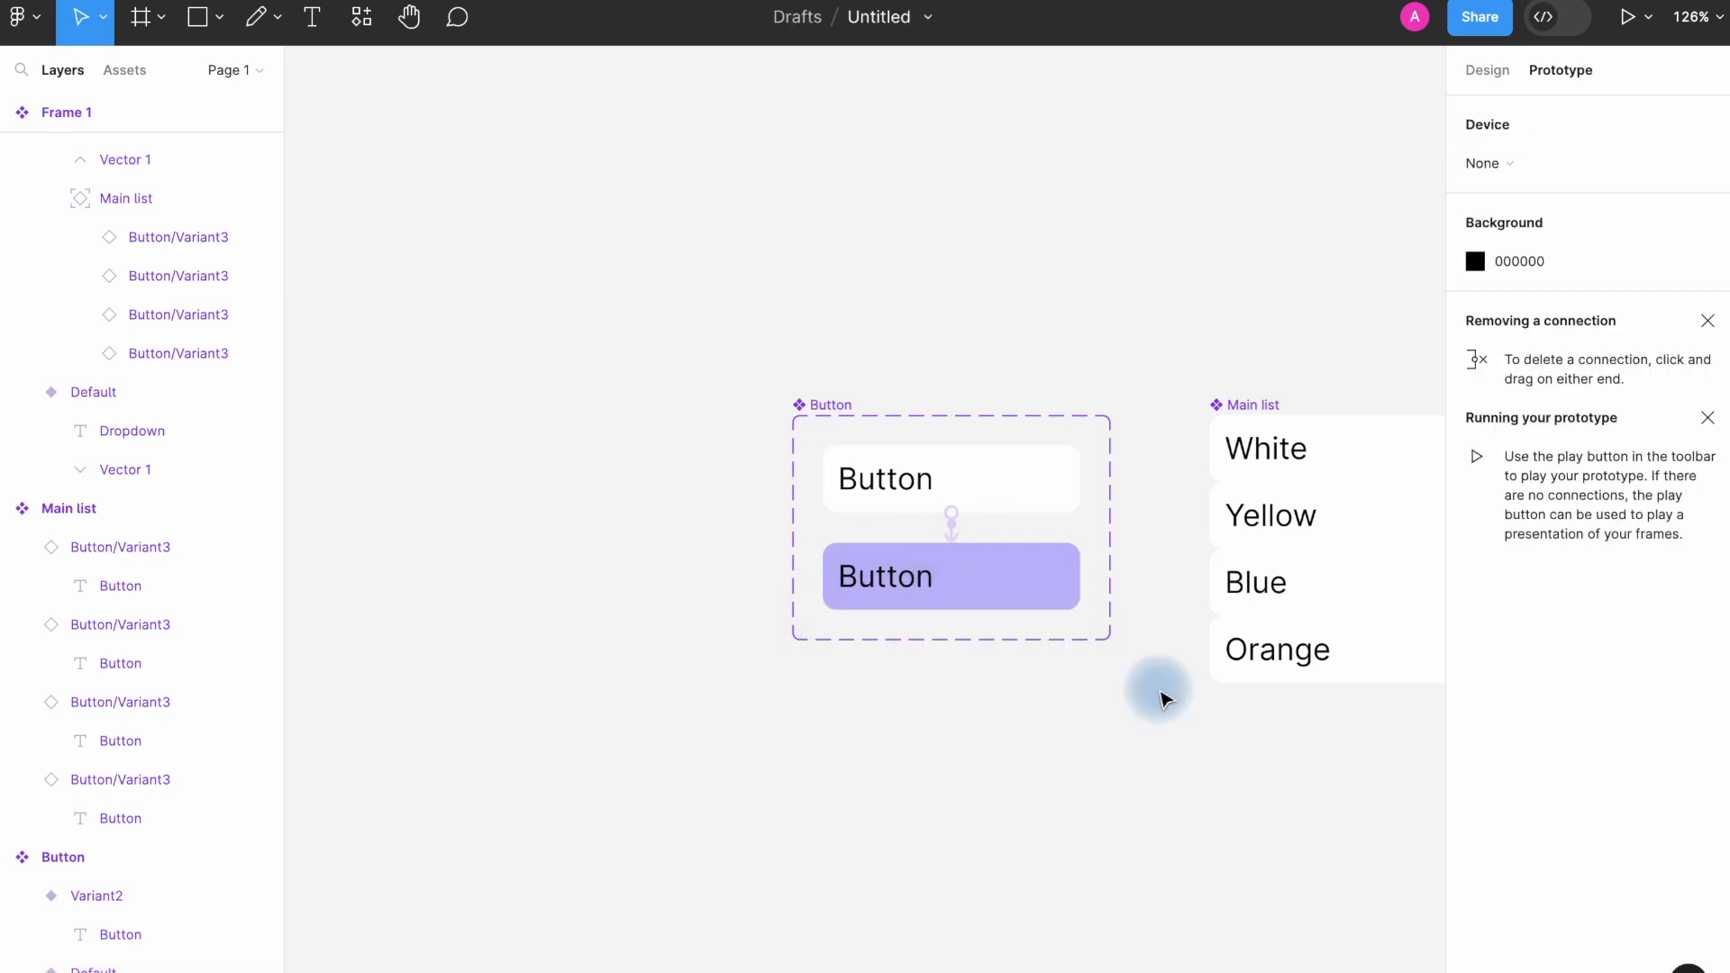
pyautogui.hscroll(10, 1162, 699)
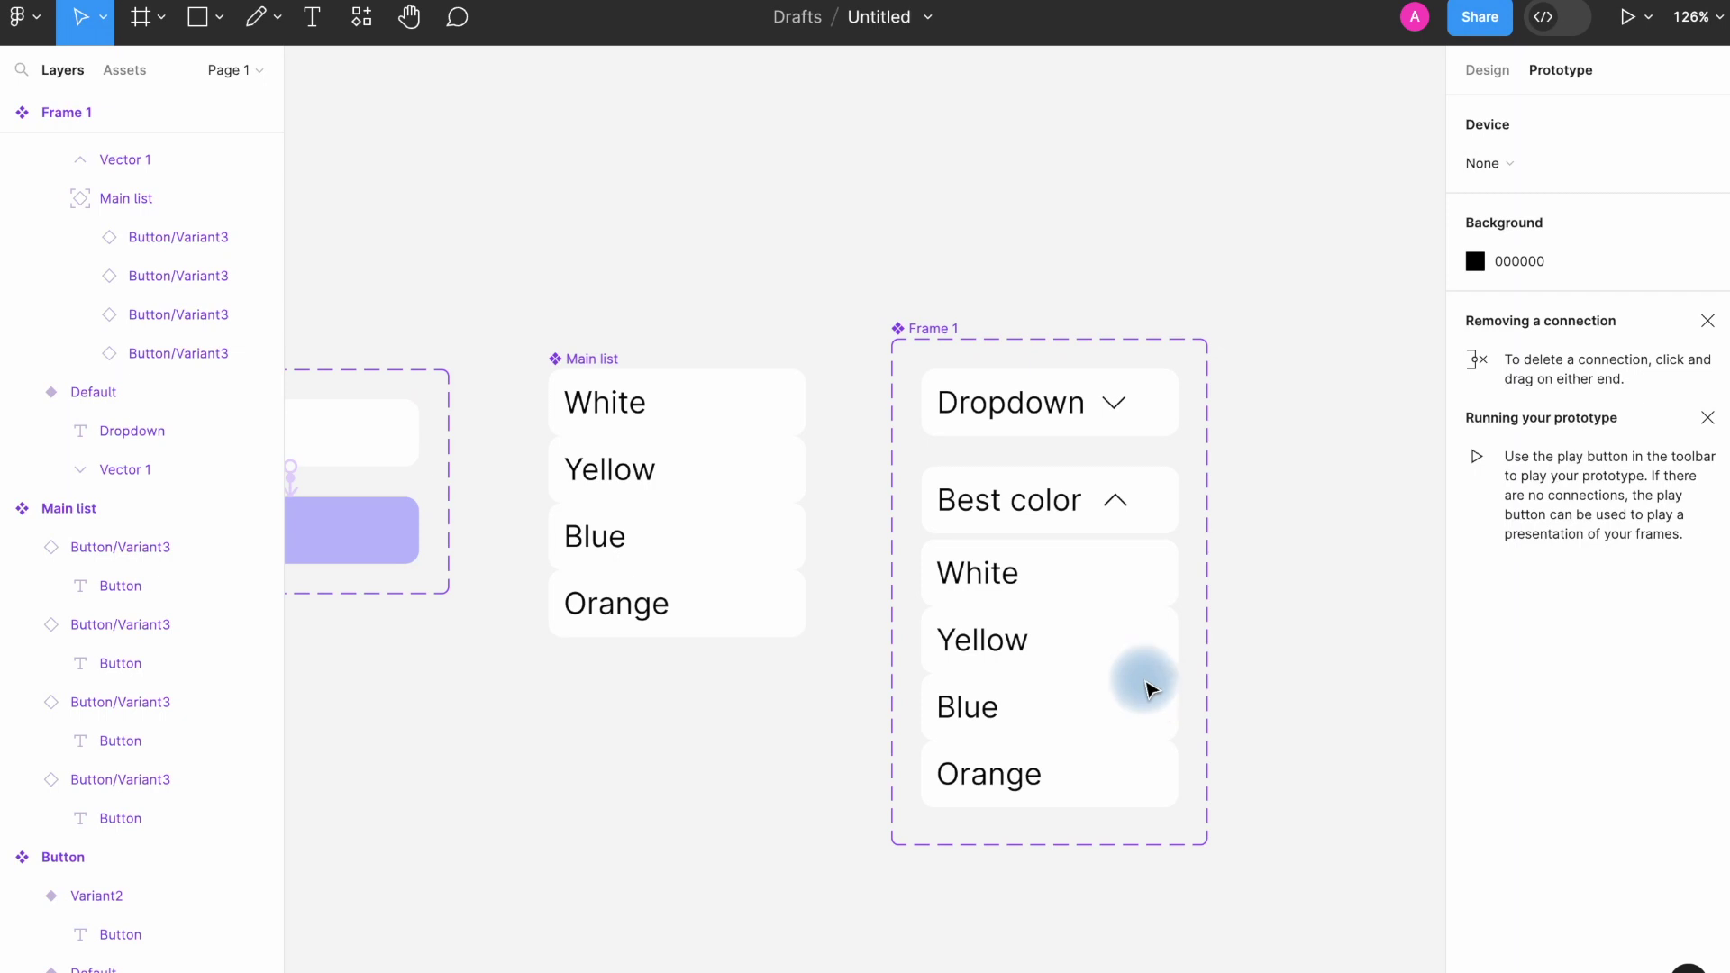
pyautogui.click(1101, 397)
# Link the closed Dropdown on click to Dropdown 2, then start a connection from the White option.
pyautogui.click(1191, 398)
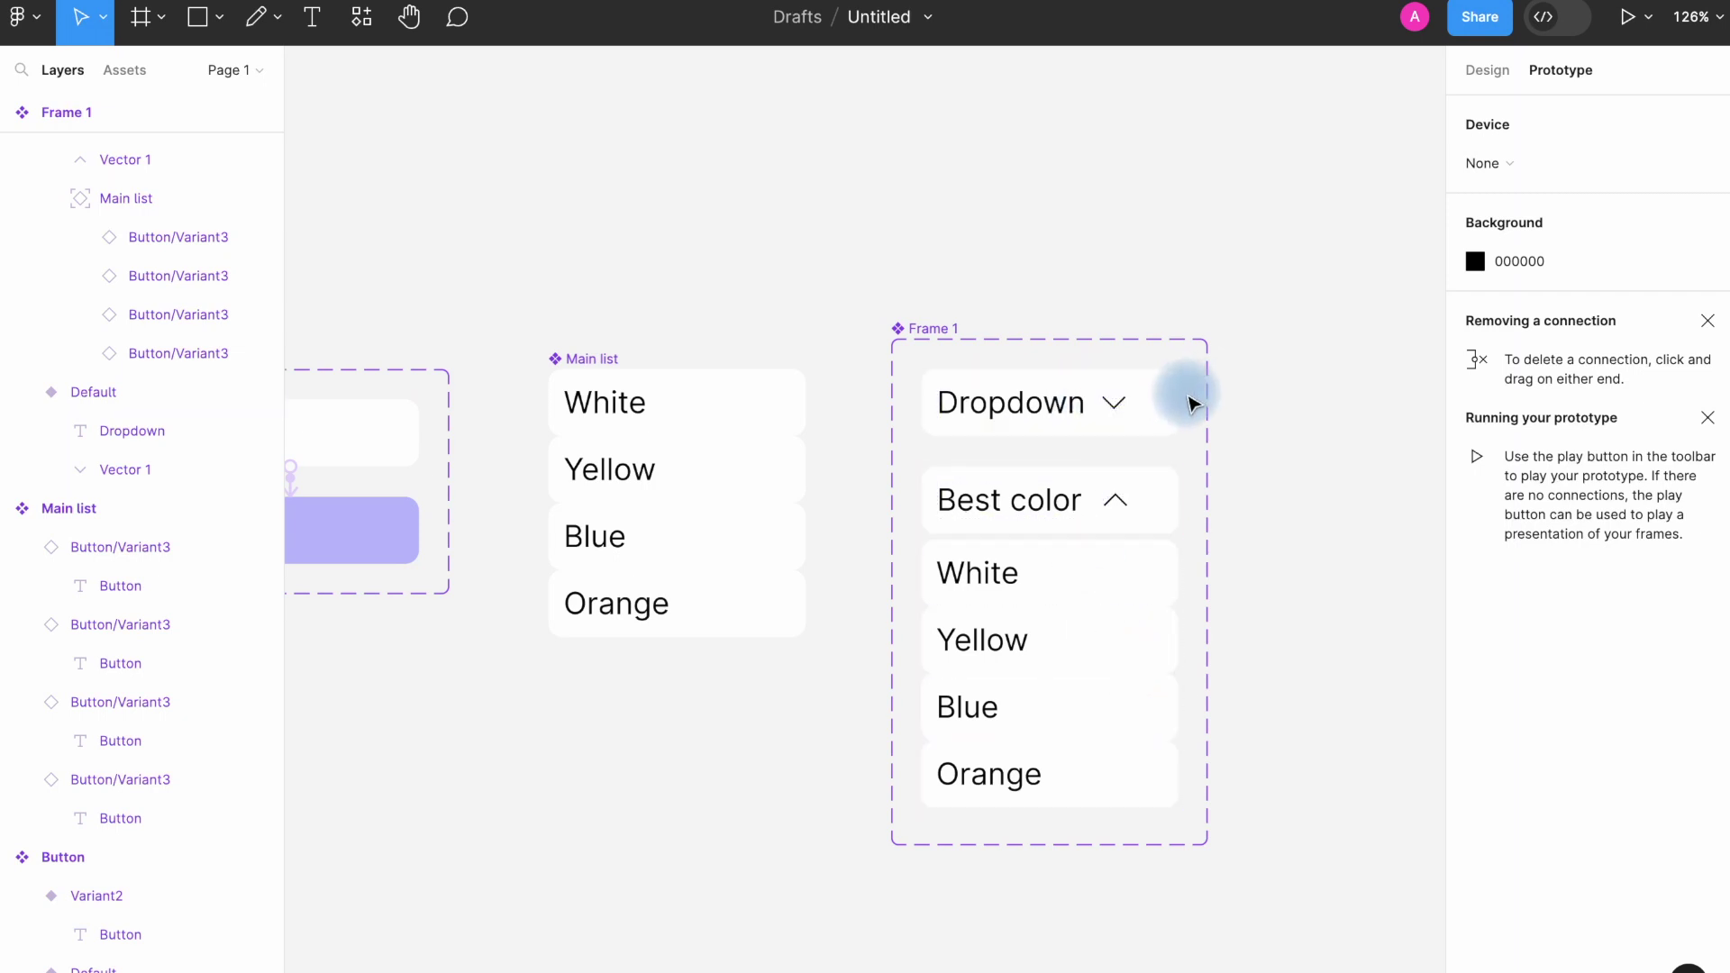
pyautogui.click(1178, 401)
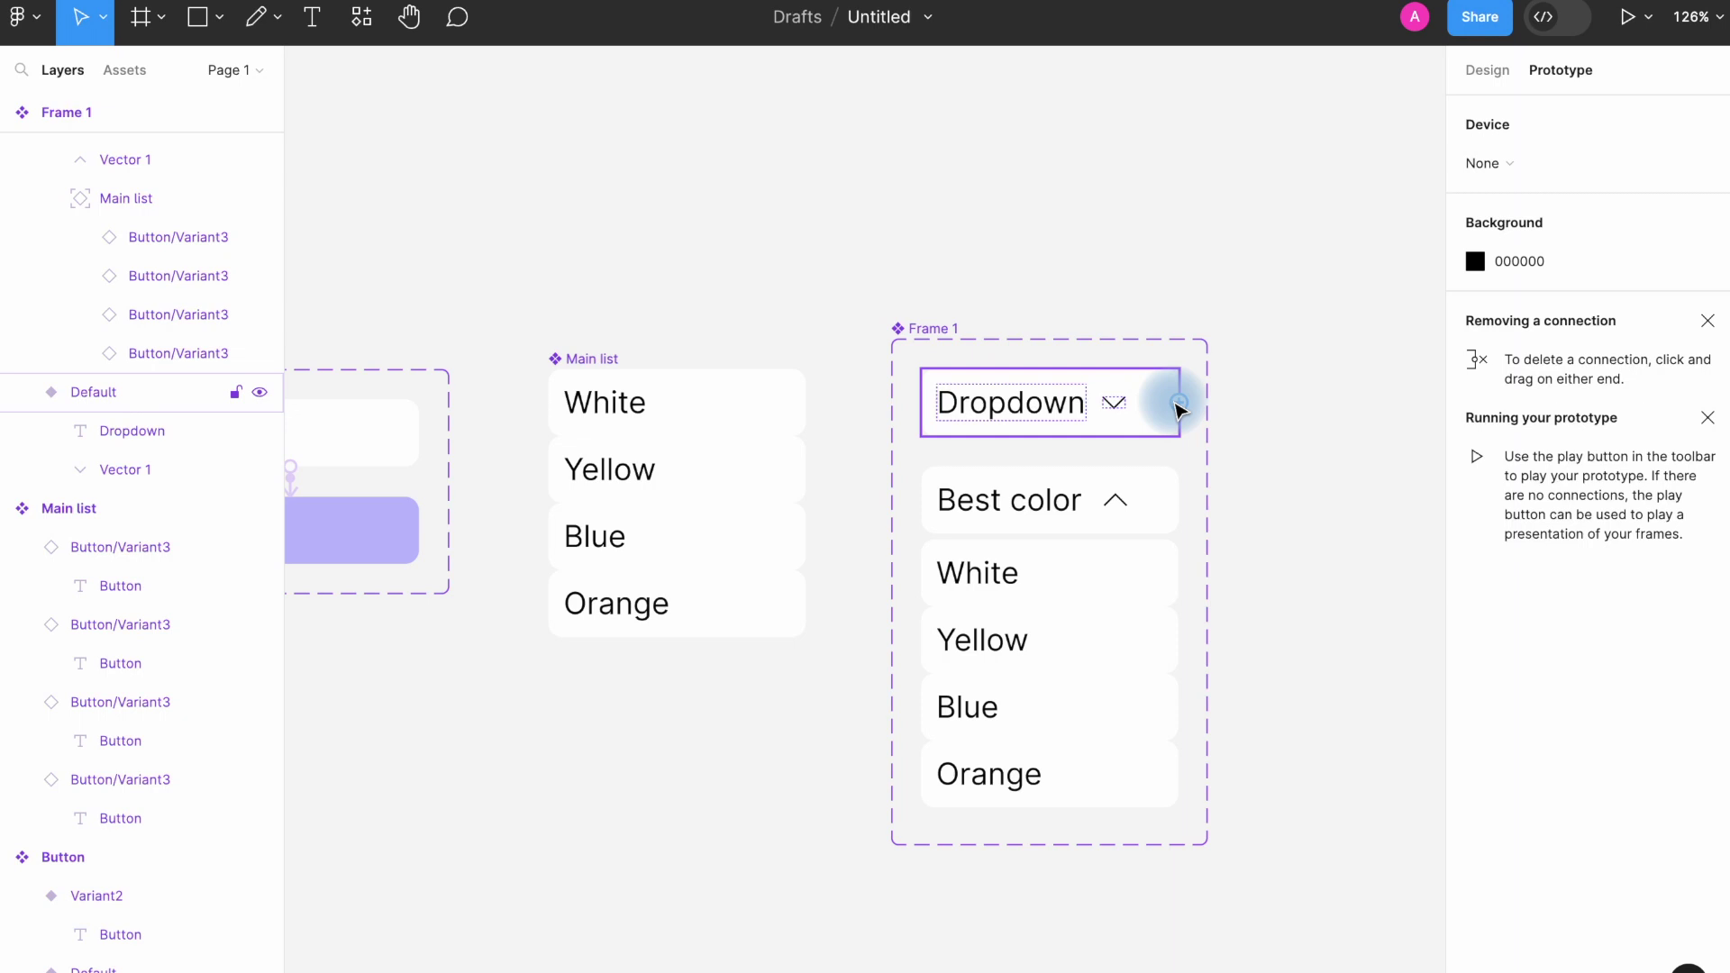
pyautogui.moveTo(1179, 403); pyautogui.dragTo(1181, 523)
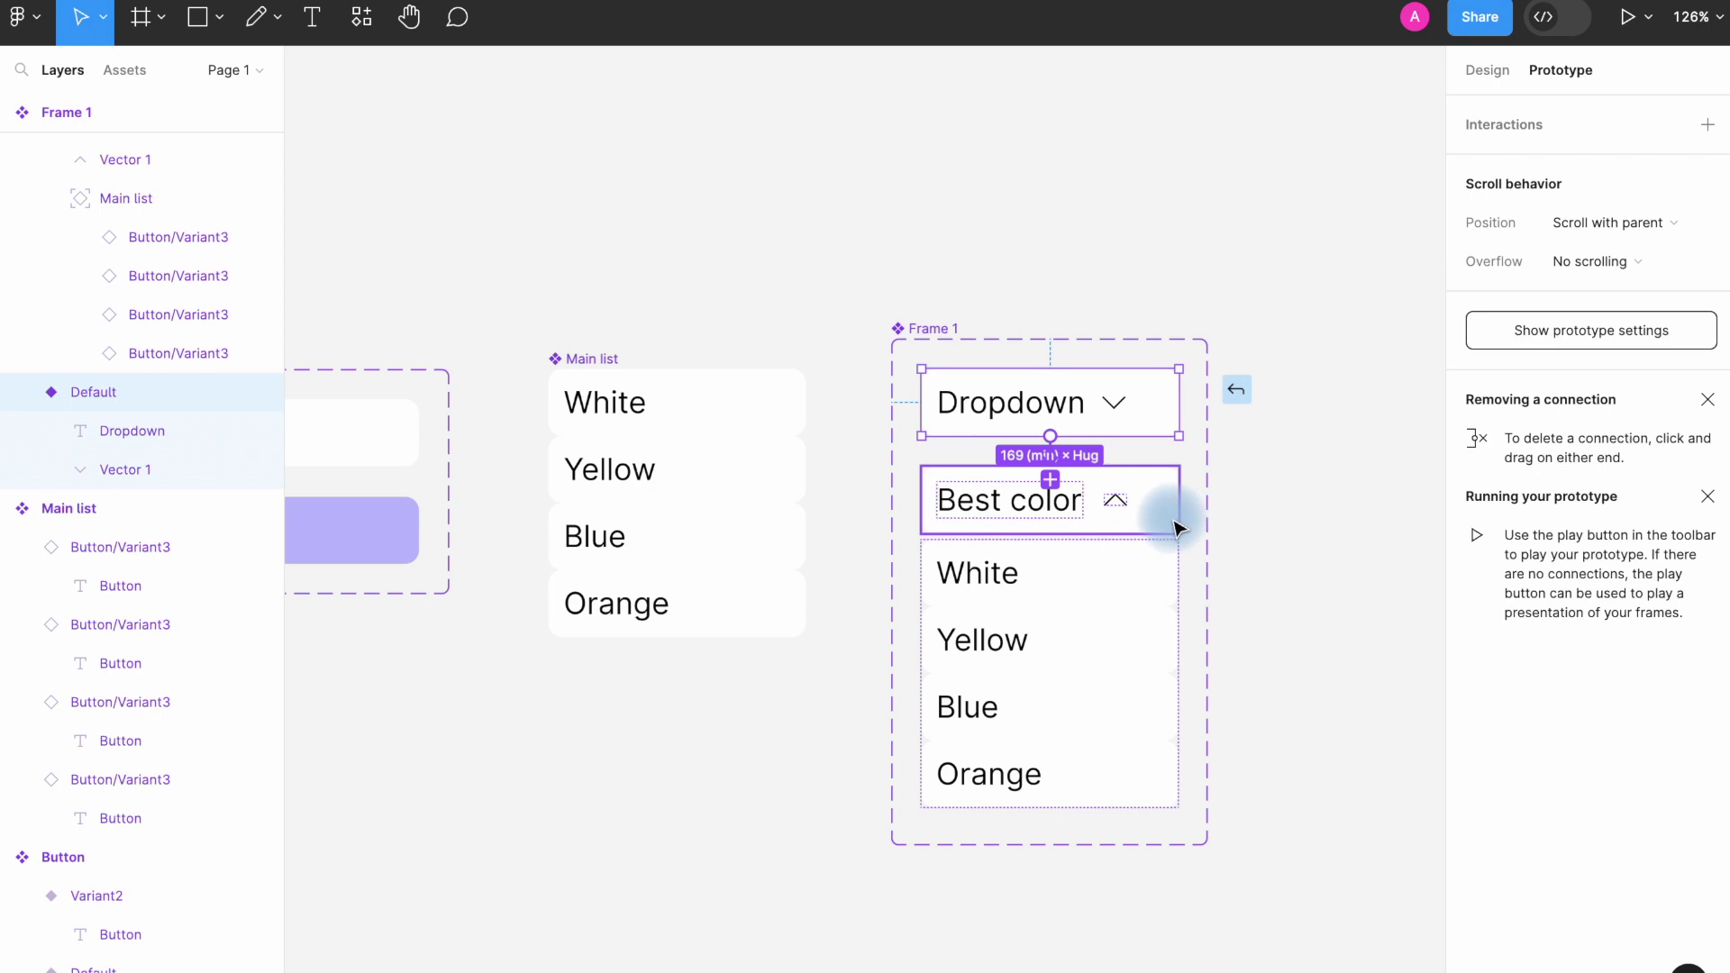
pyautogui.moveTo(1178, 527); pyautogui.dragTo(1173, 527)
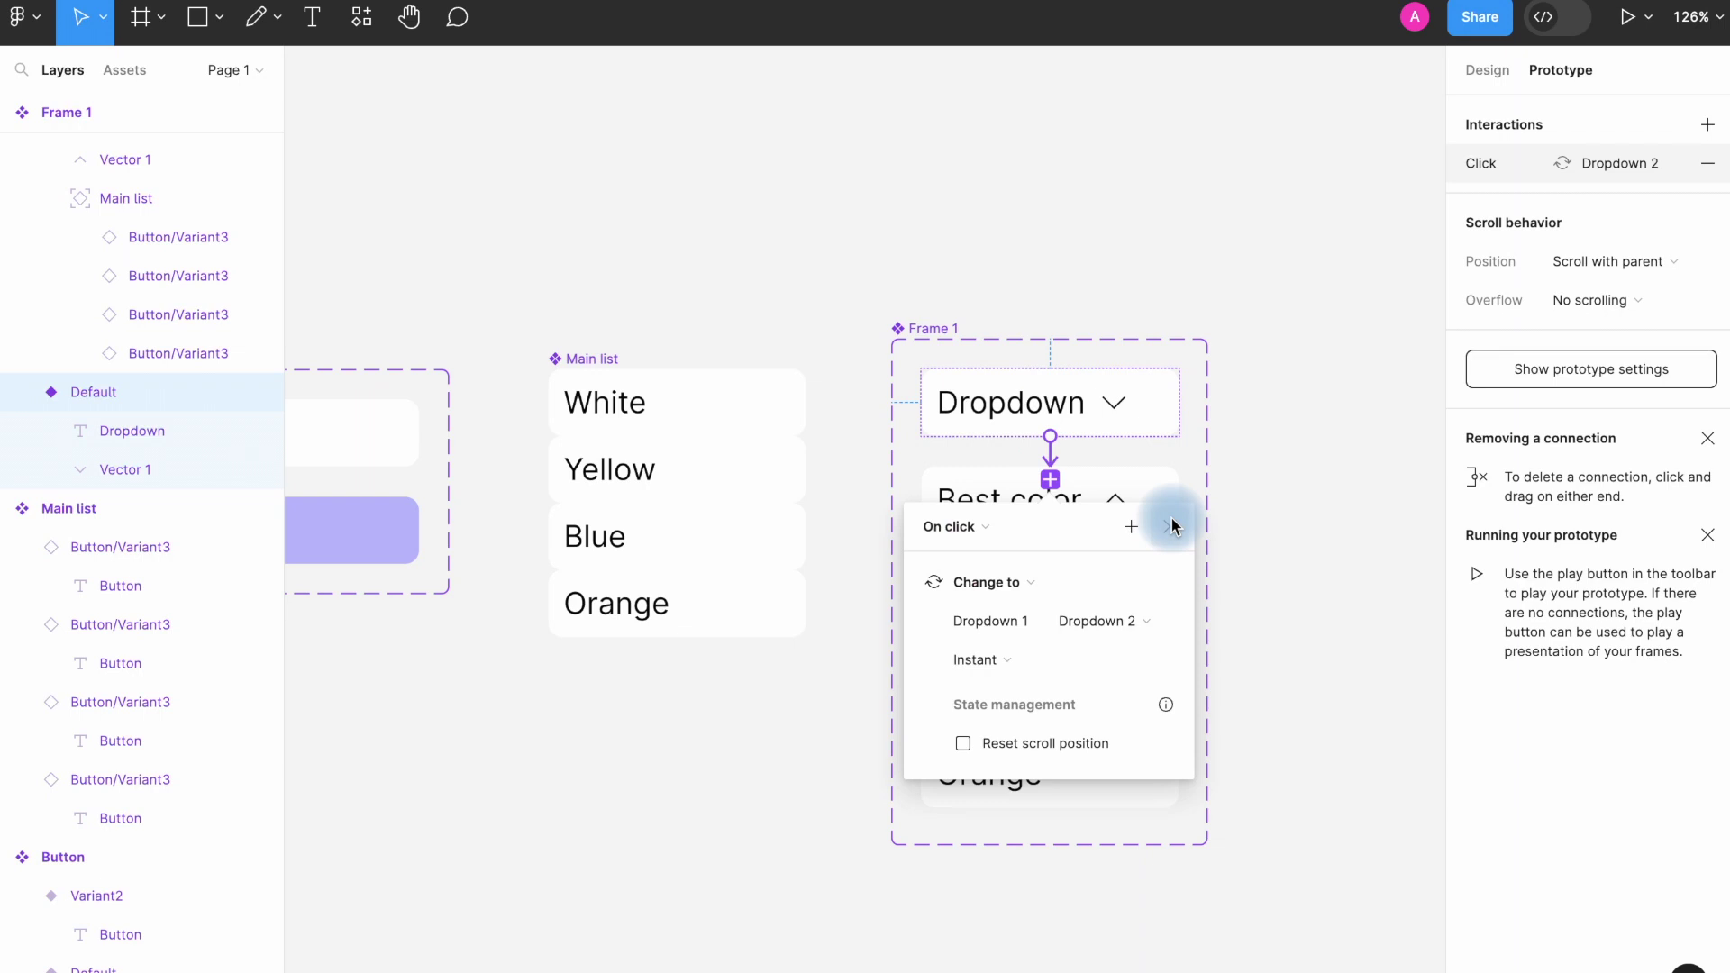
pyautogui.click(1172, 527)
pyautogui.click(1120, 501)
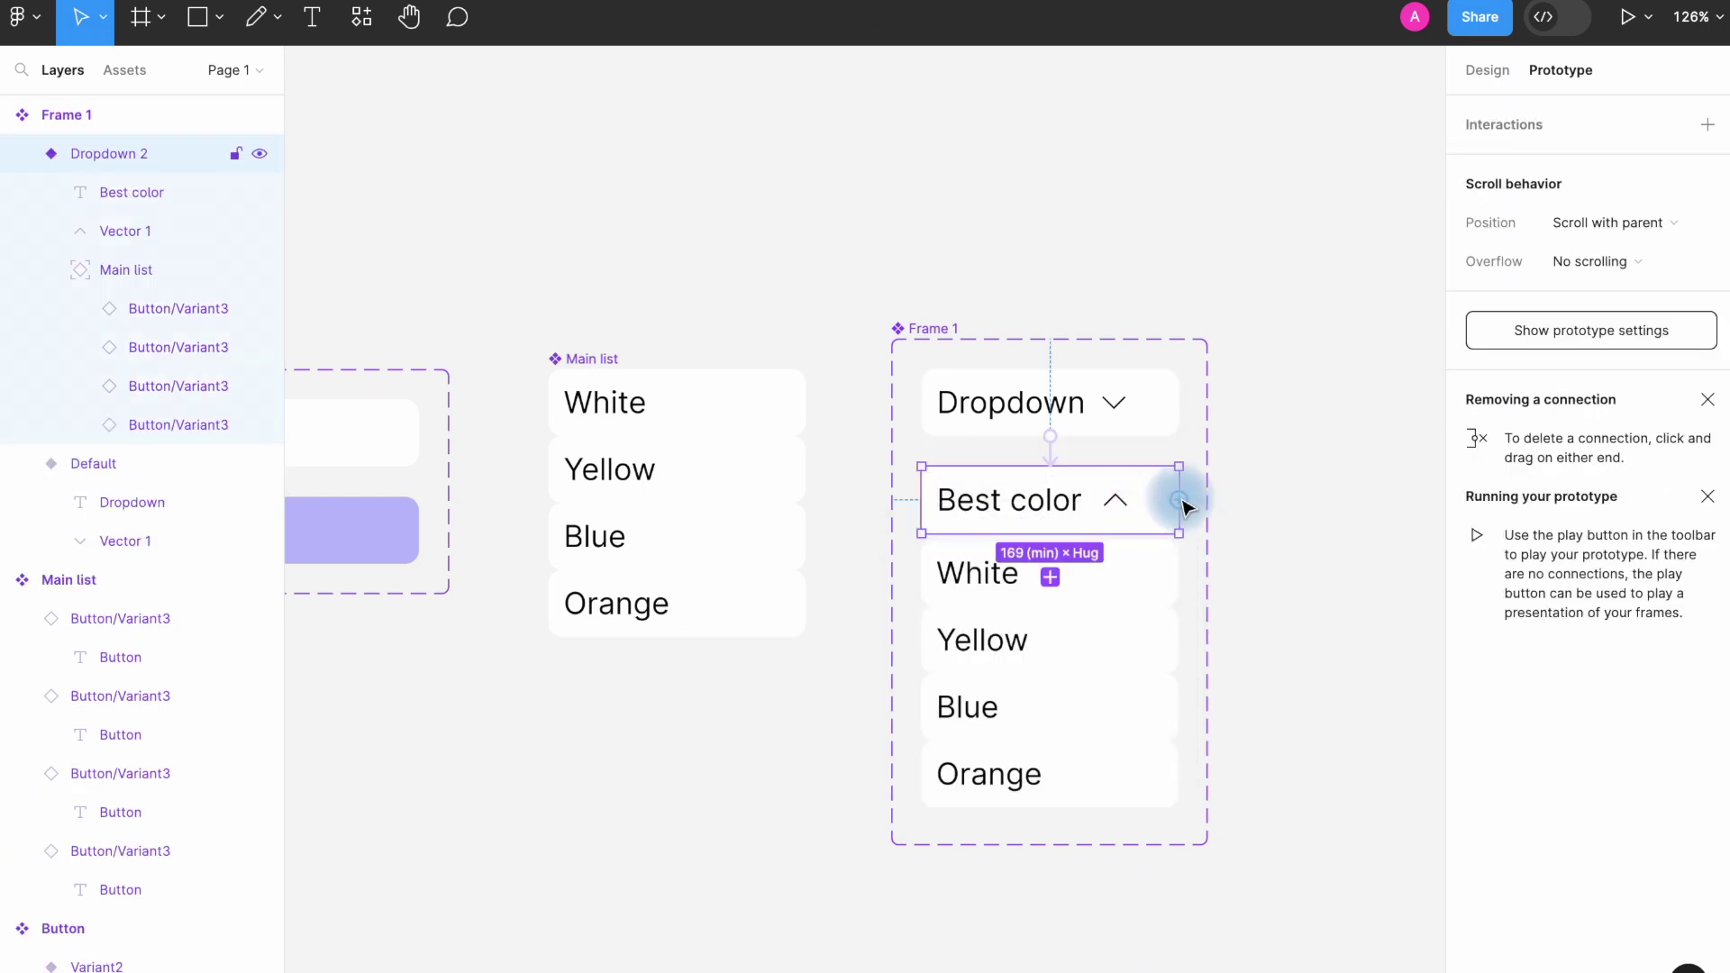
pyautogui.moveTo(1186, 507); pyautogui.dragTo(1017, 642)
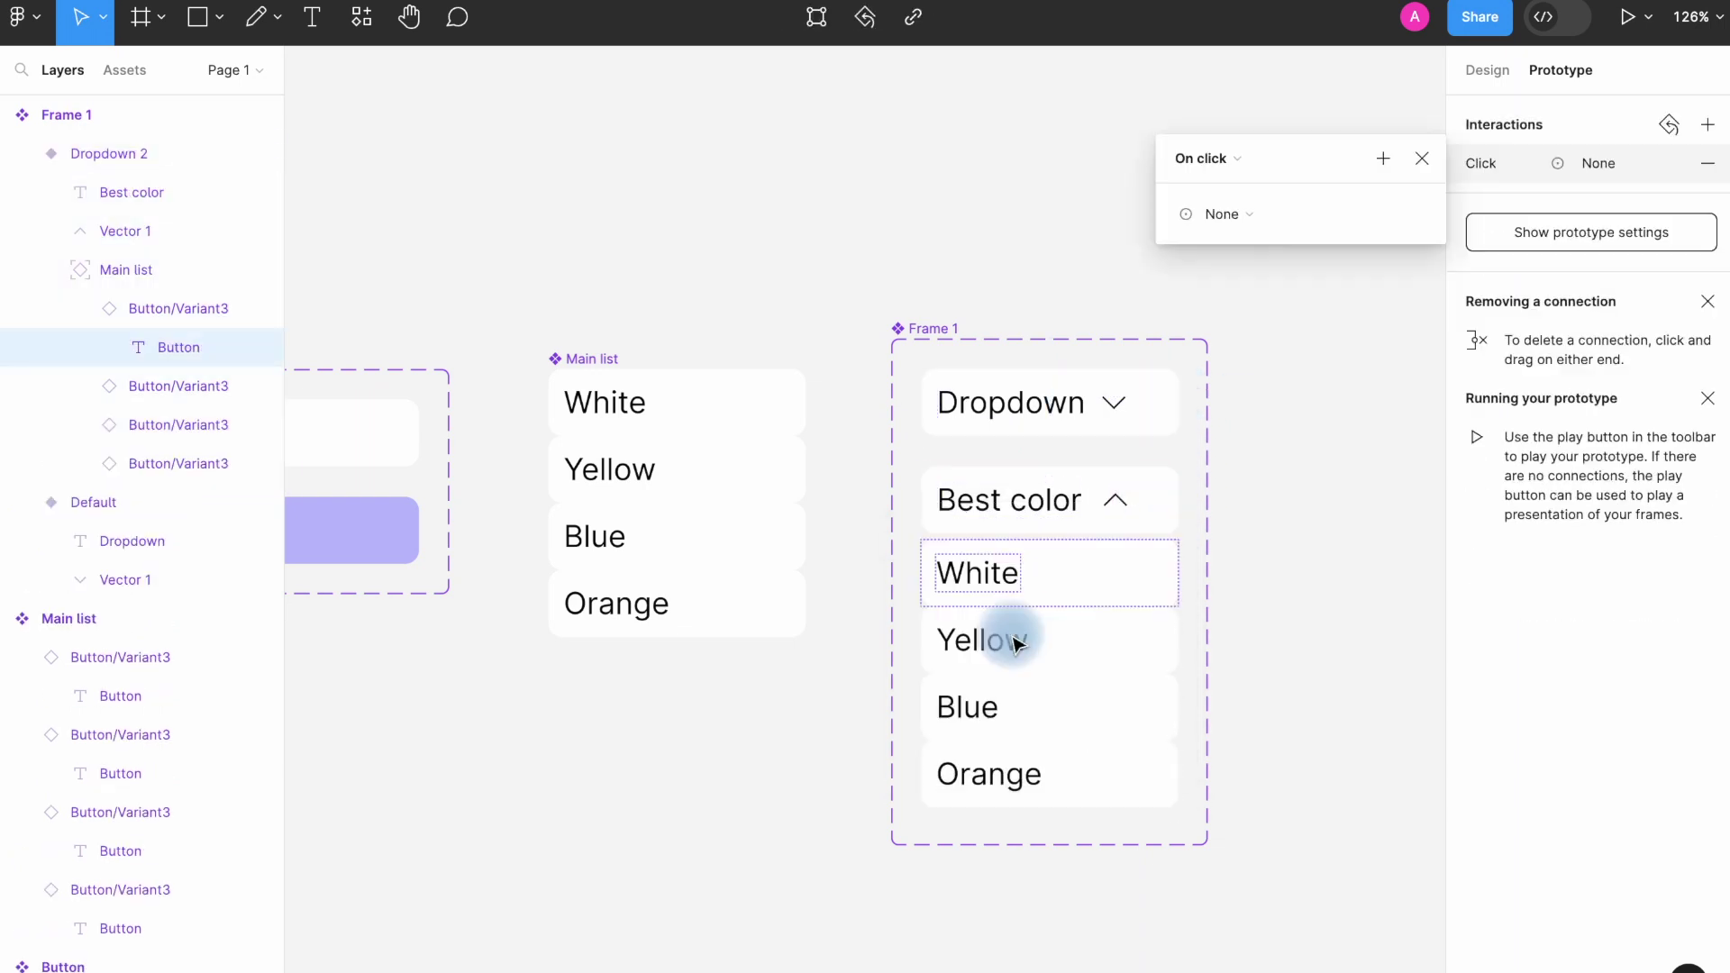
# Make the White option's click set the Option variable to Color 1.
pyautogui.click(1303, 217)
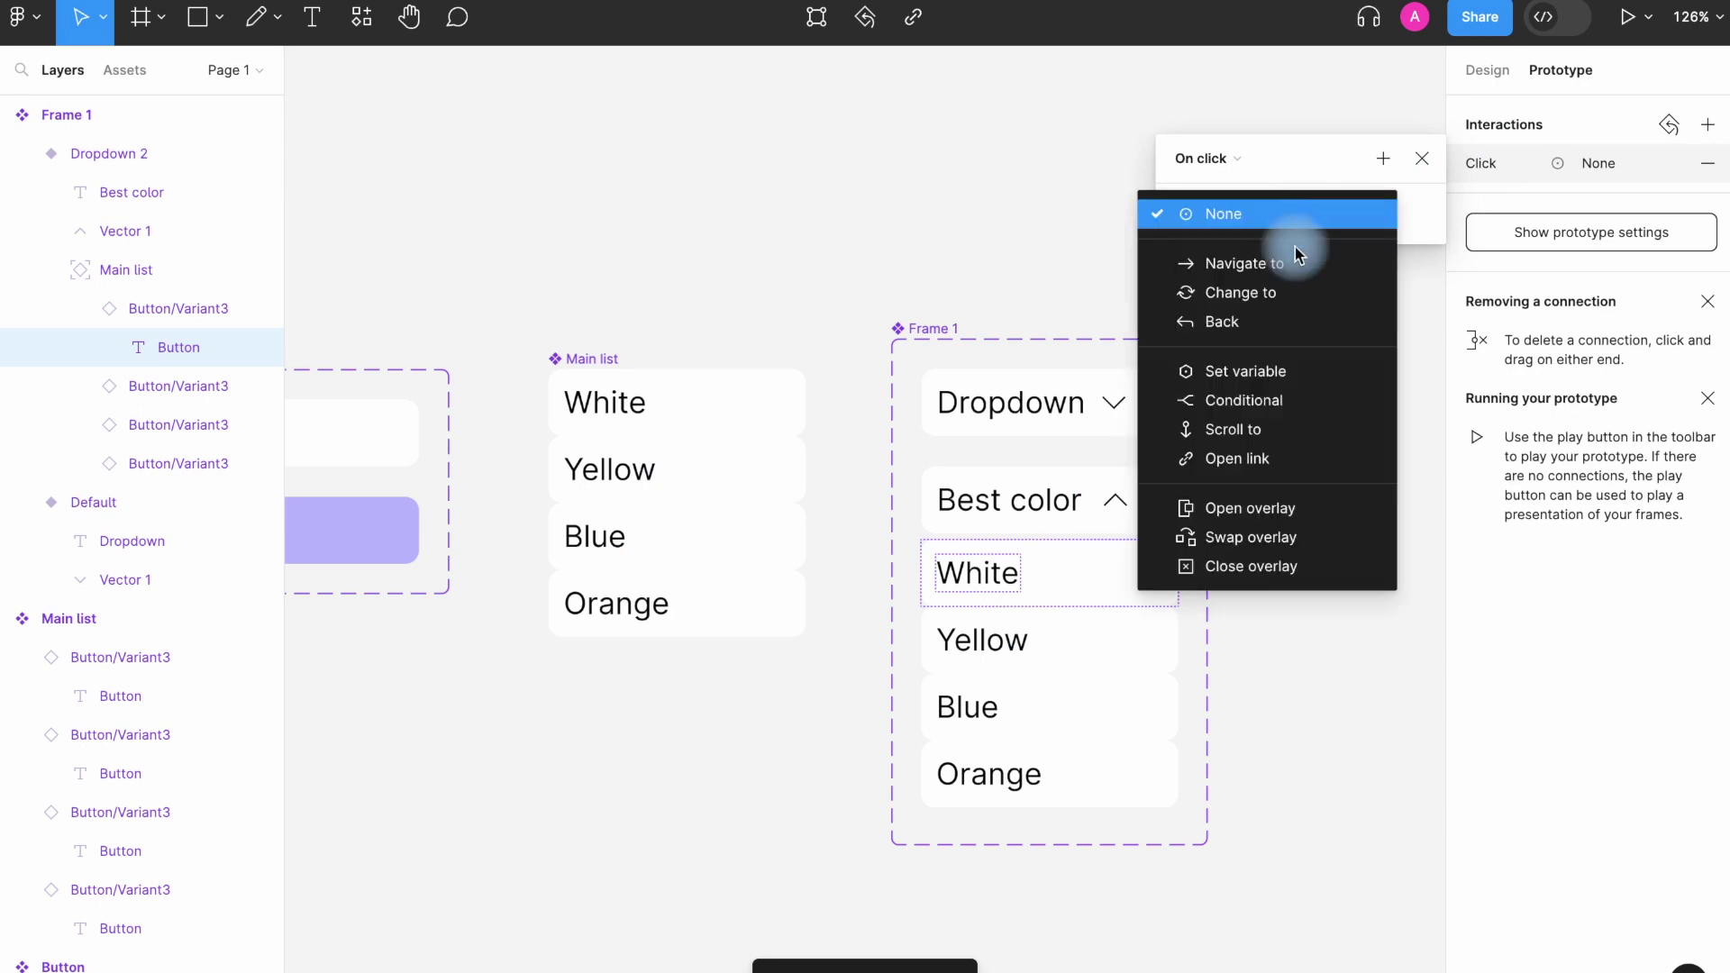
pyautogui.click(1298, 371)
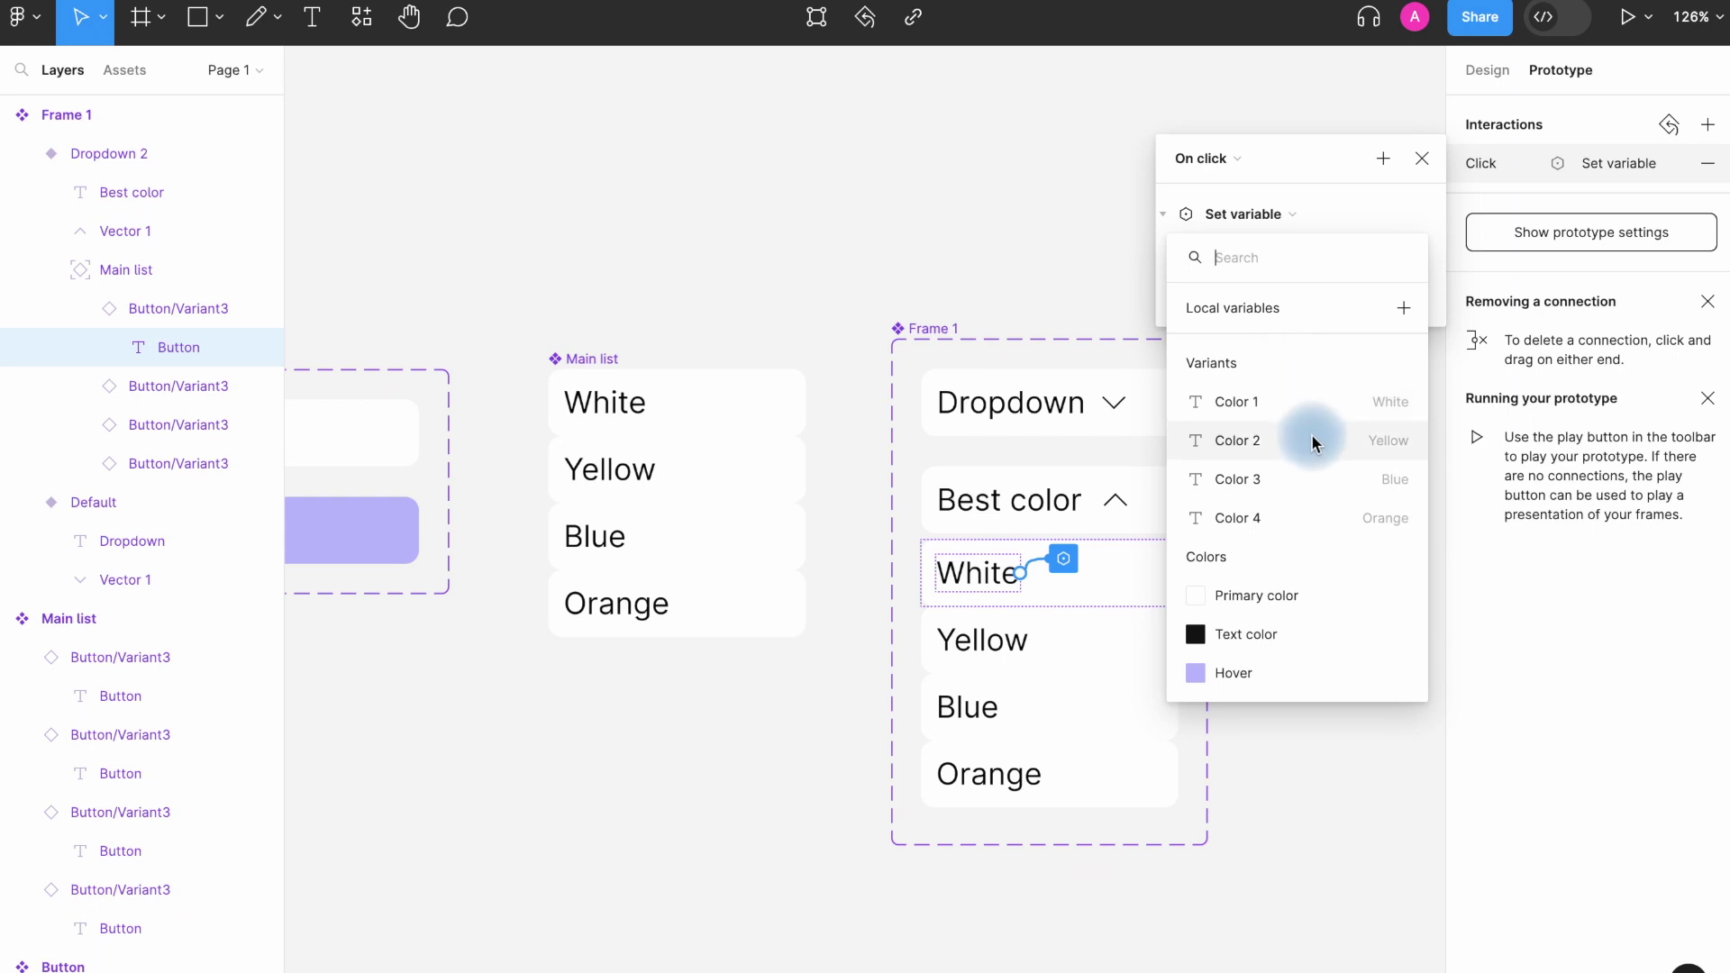
pyautogui.scroll(-2, 1312, 434)
pyautogui.click(1285, 673)
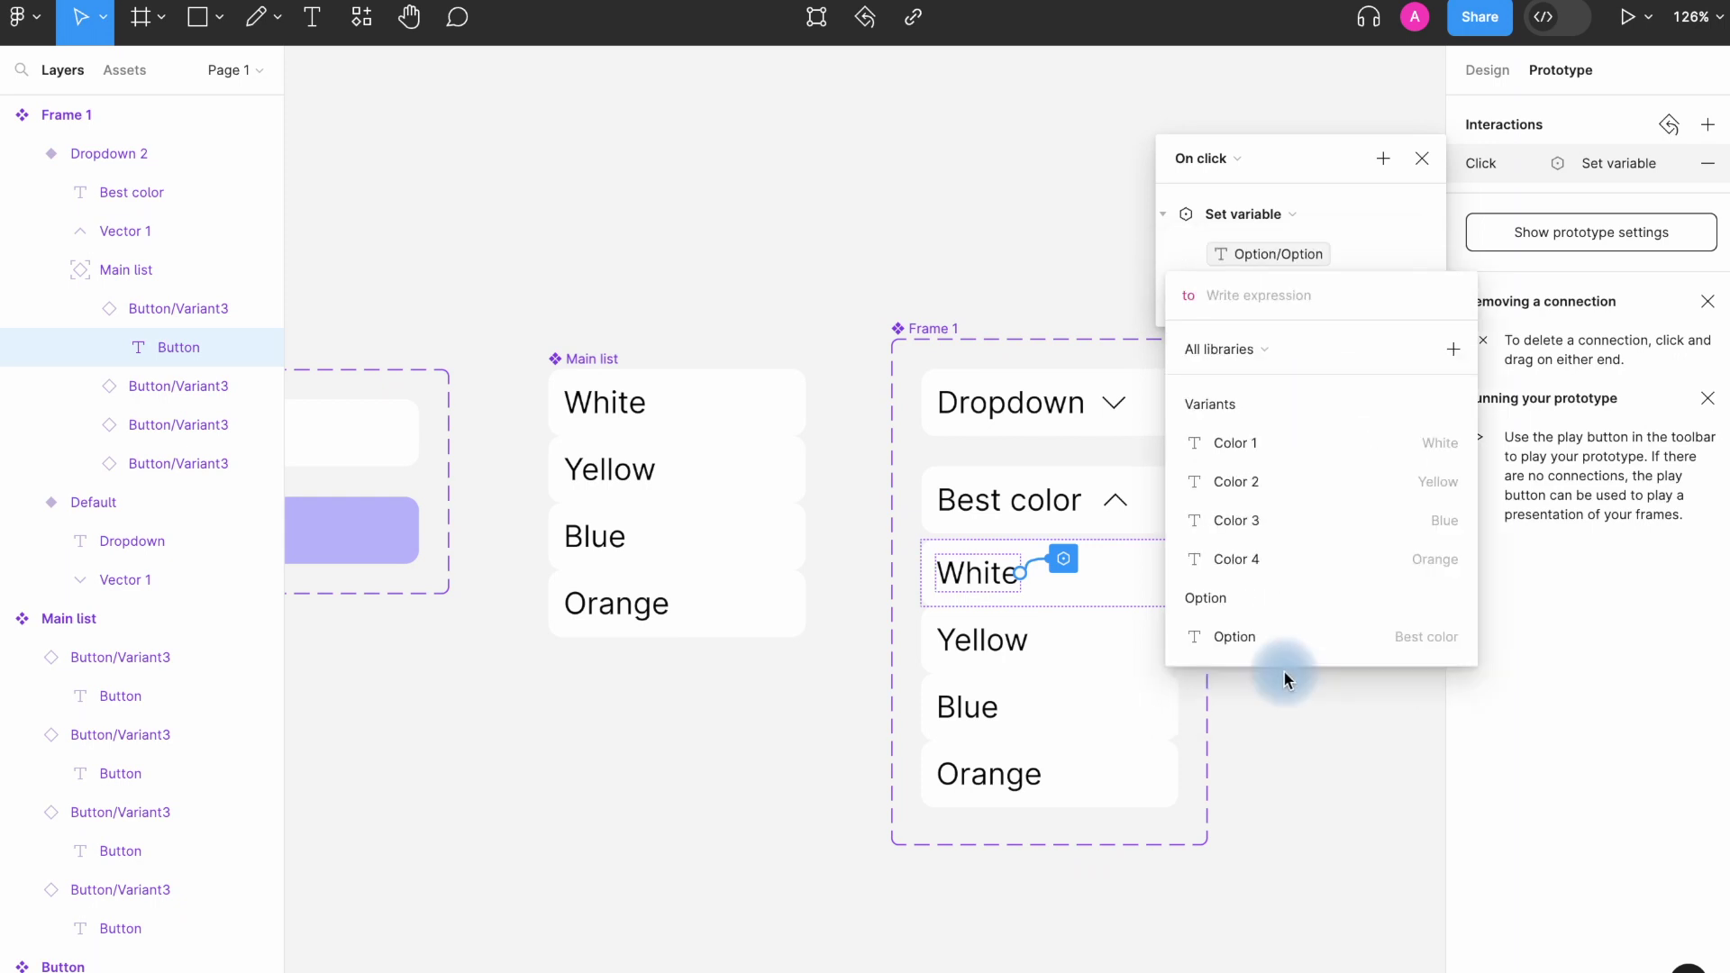
pyautogui.click(1306, 442)
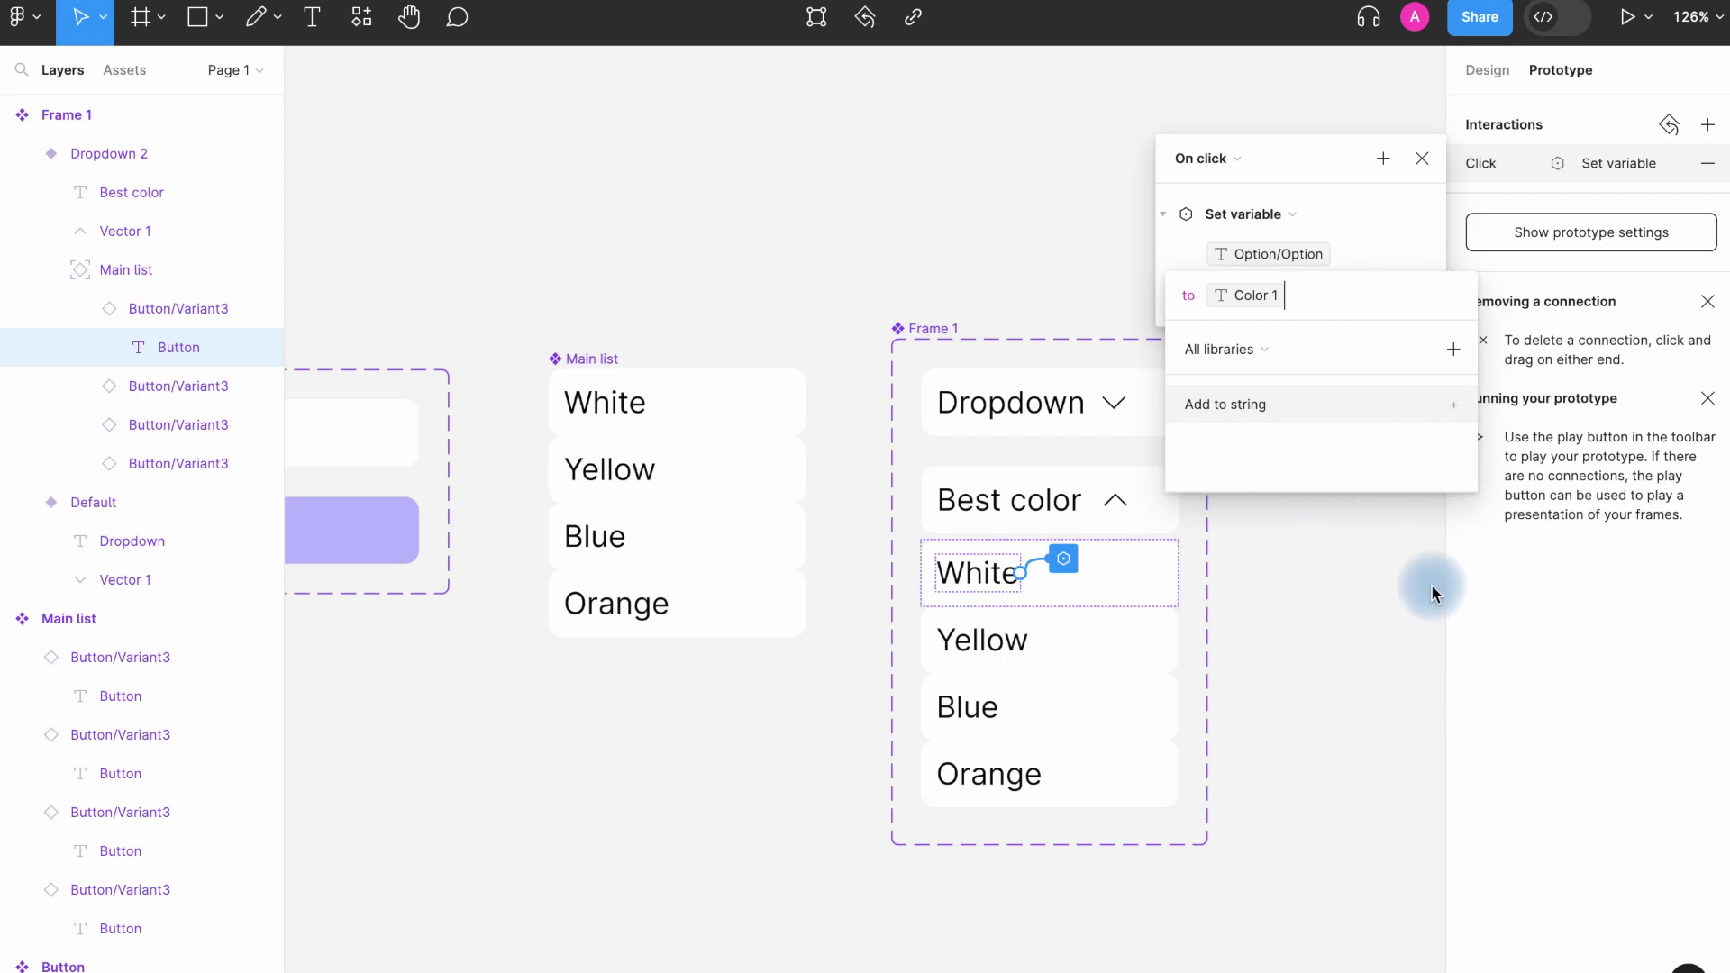
pyautogui.click(1401, 236)
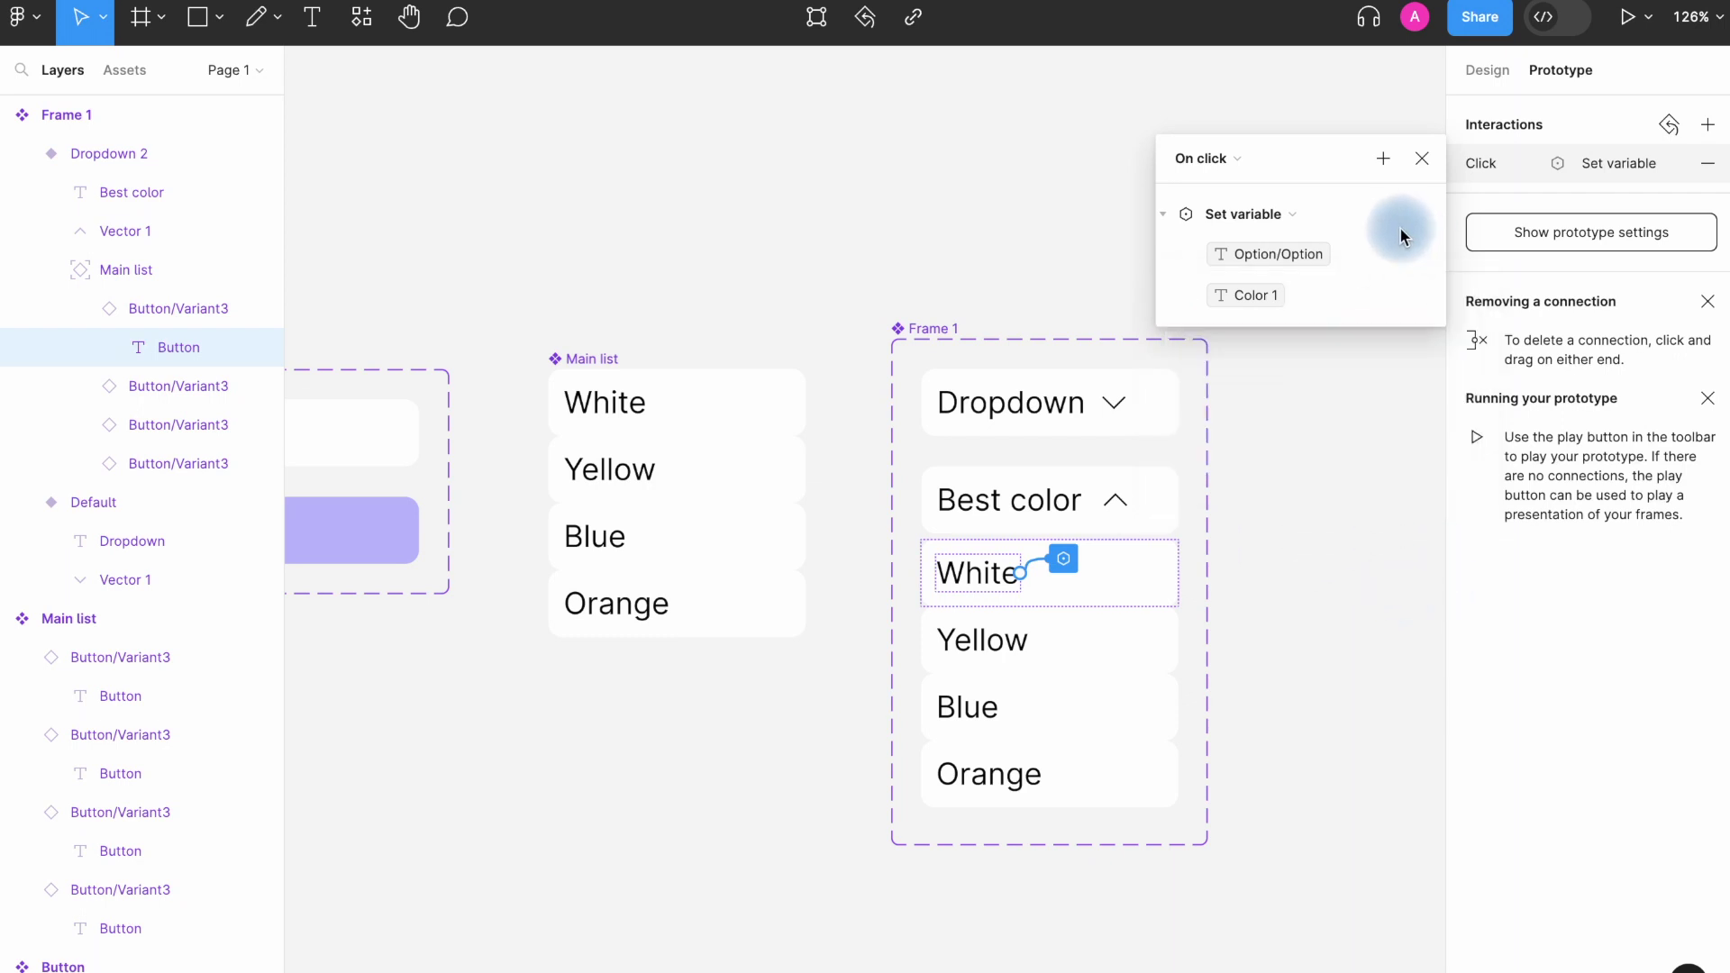
# Give the White option's click a Change to Dropdown 2 action.
pyautogui.click(1244, 214)
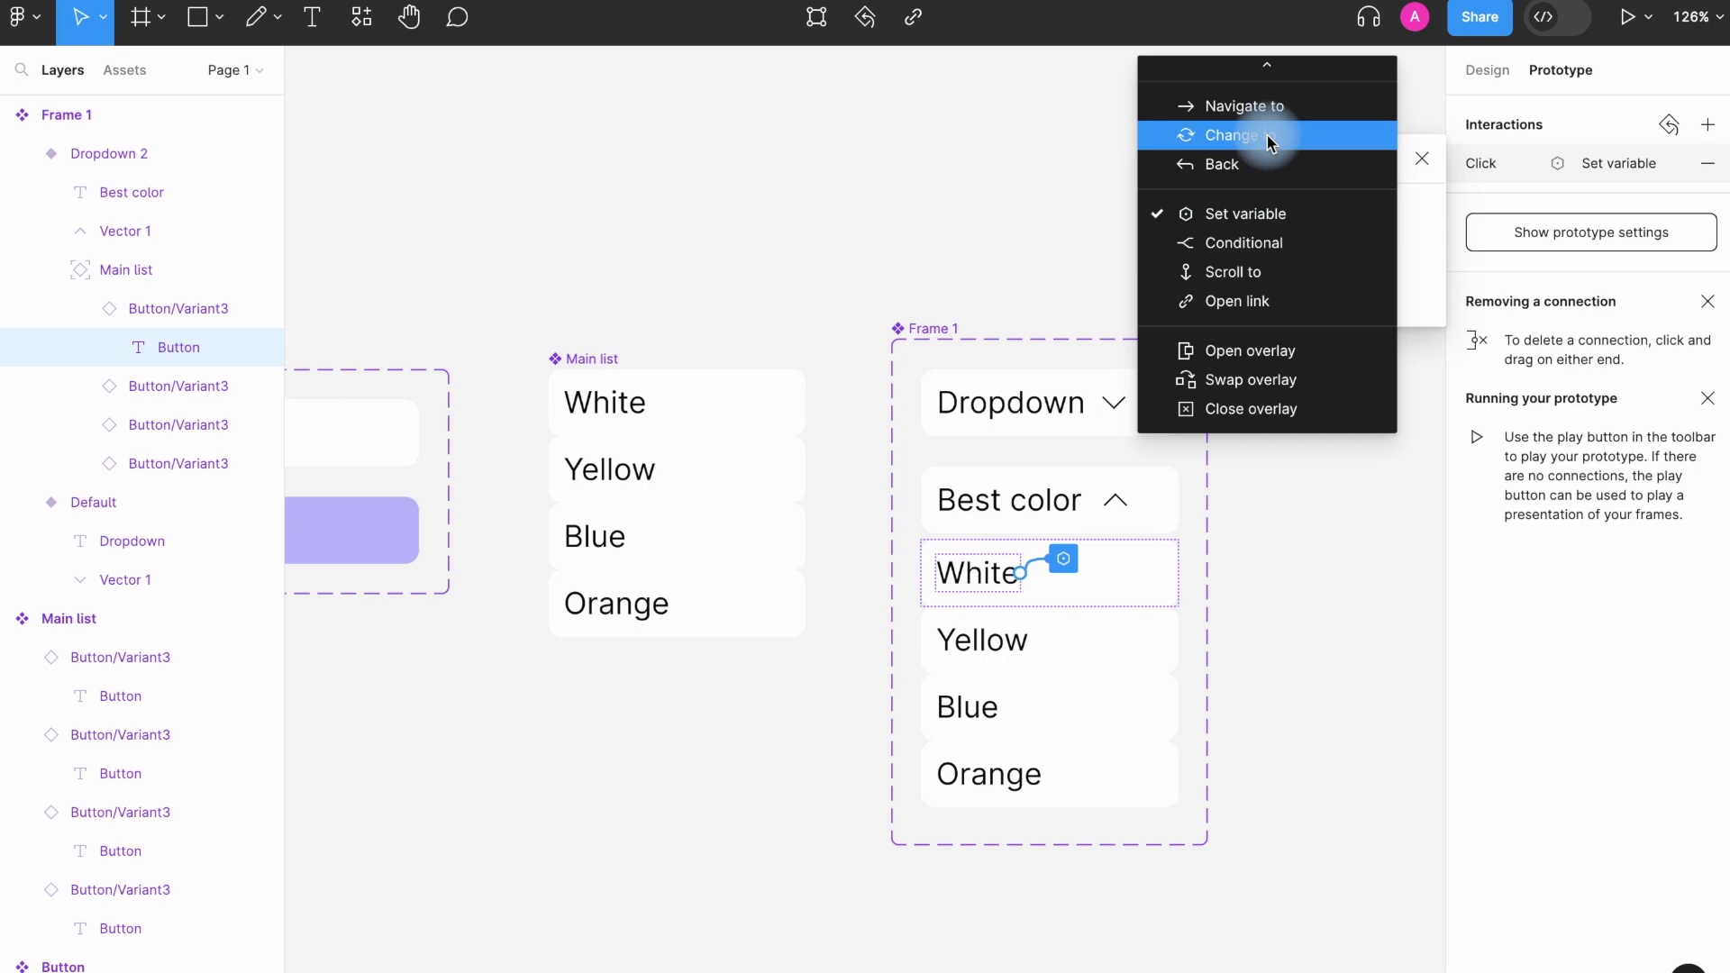
pyautogui.click(1267, 135)
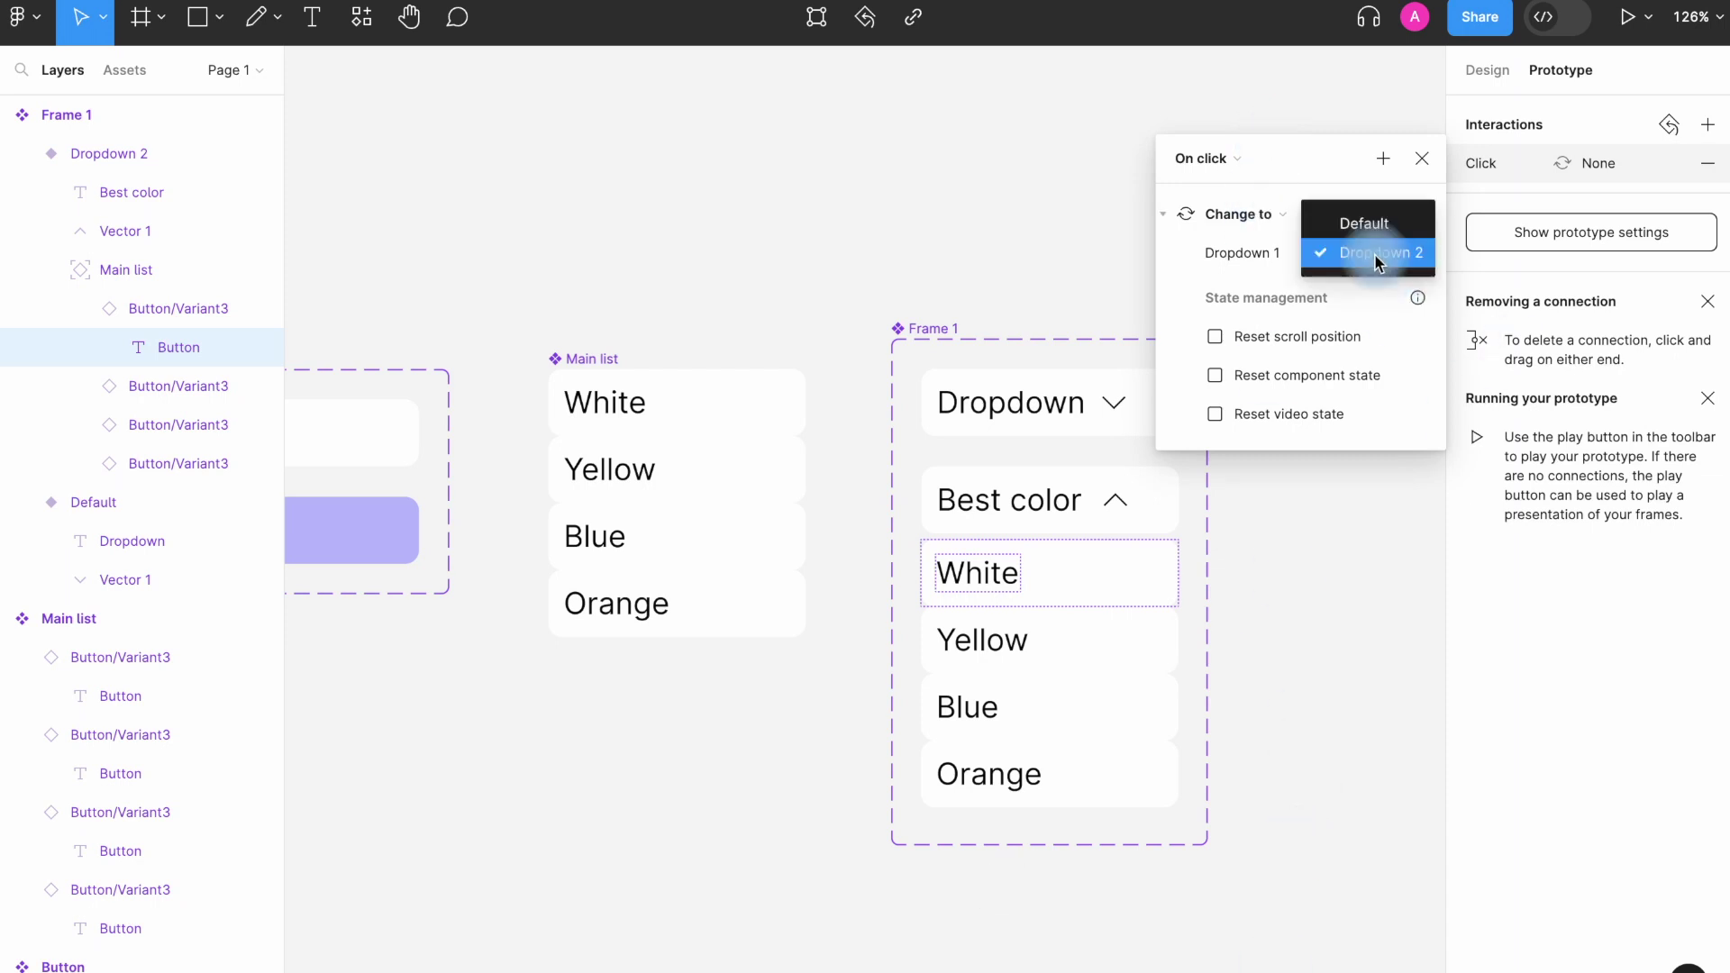
pyautogui.click(1375, 253)
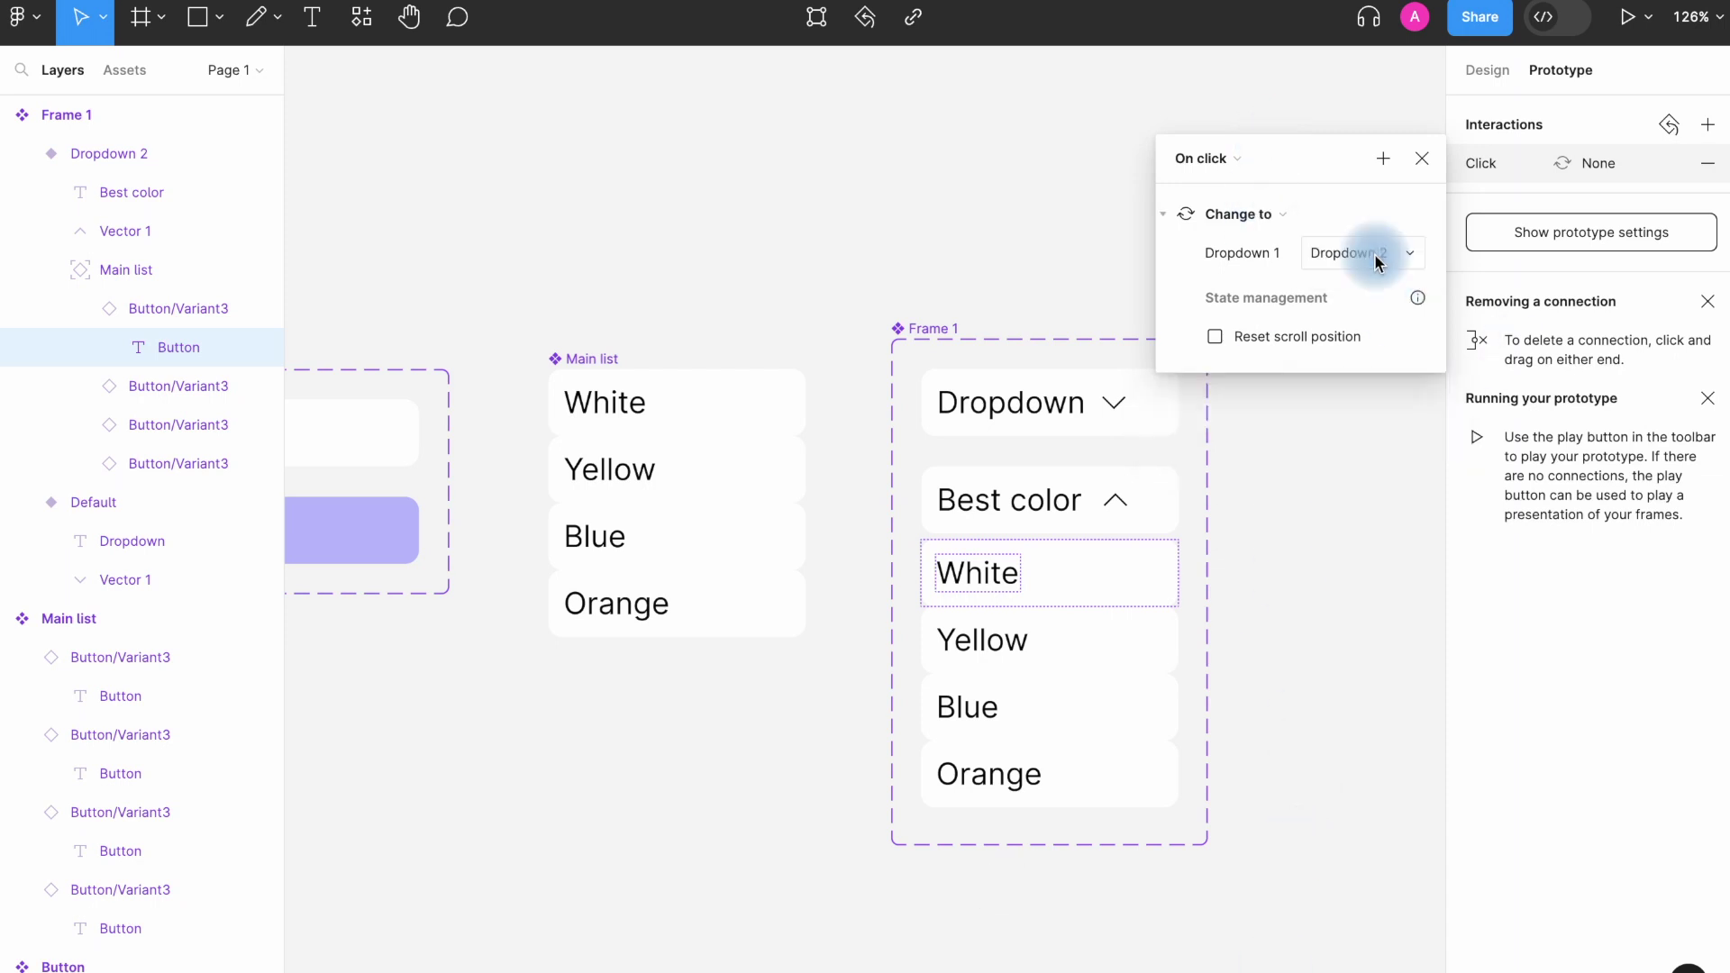
pyautogui.click(1420, 172)
pyautogui.click(999, 642)
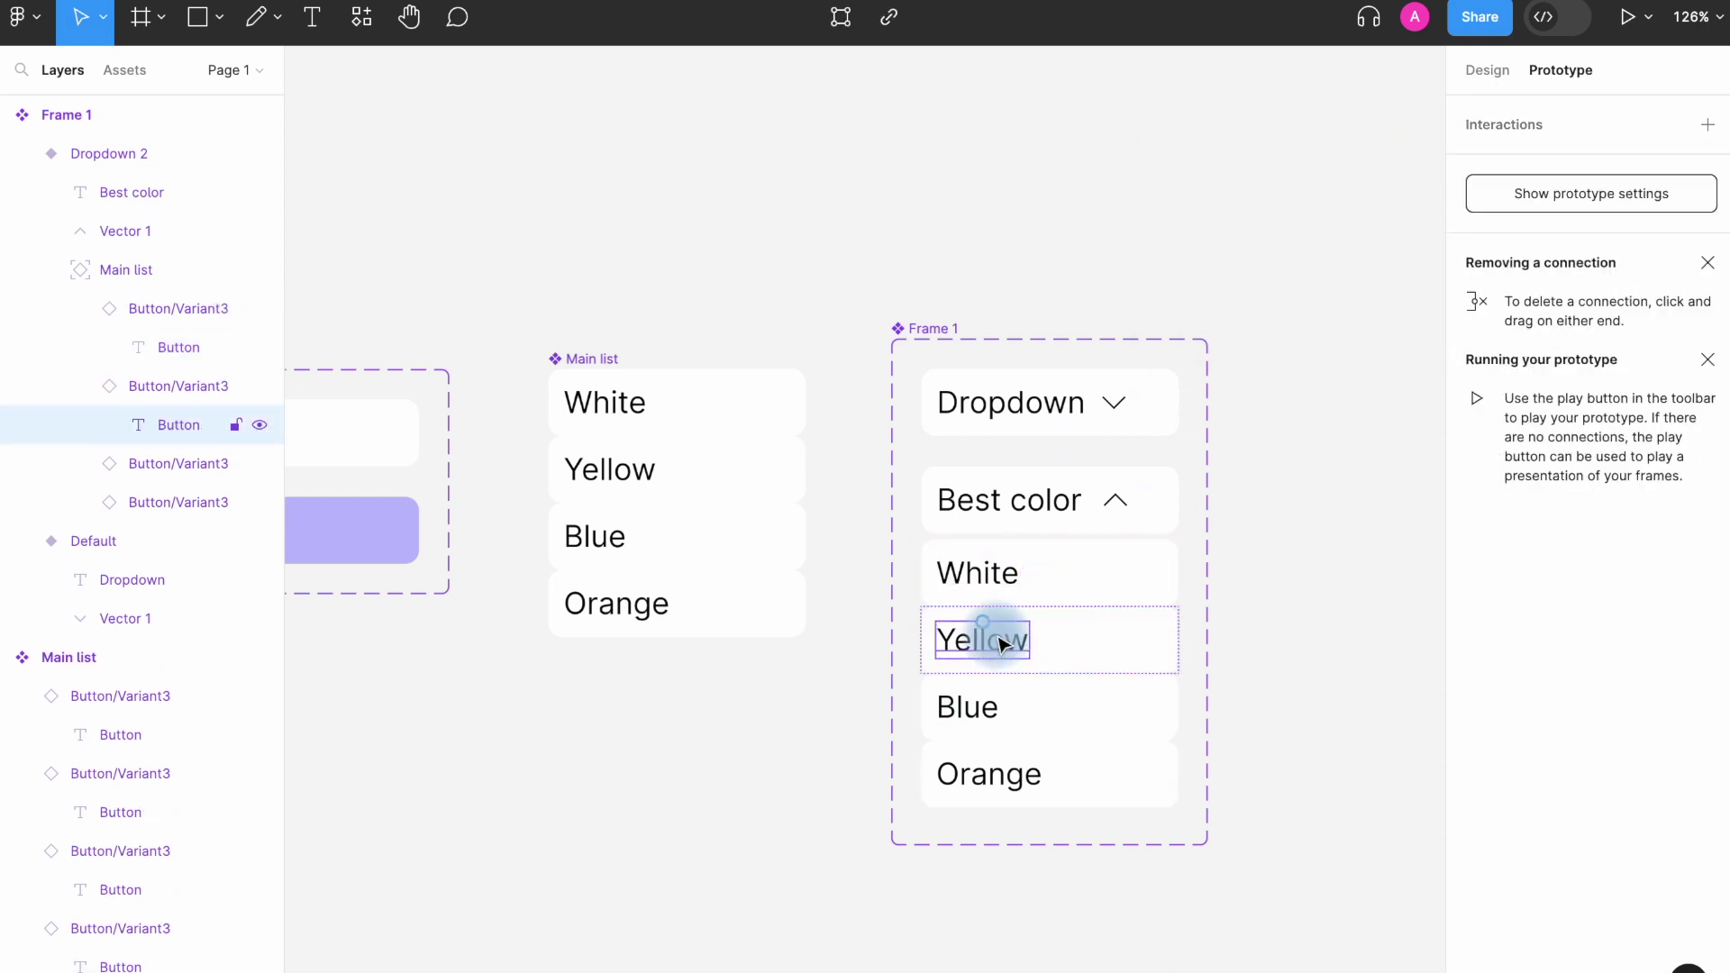
# Make clicking Yellow set the Option variable to Color 2 and change to Dropdown 2.
pyautogui.click(1708, 124)
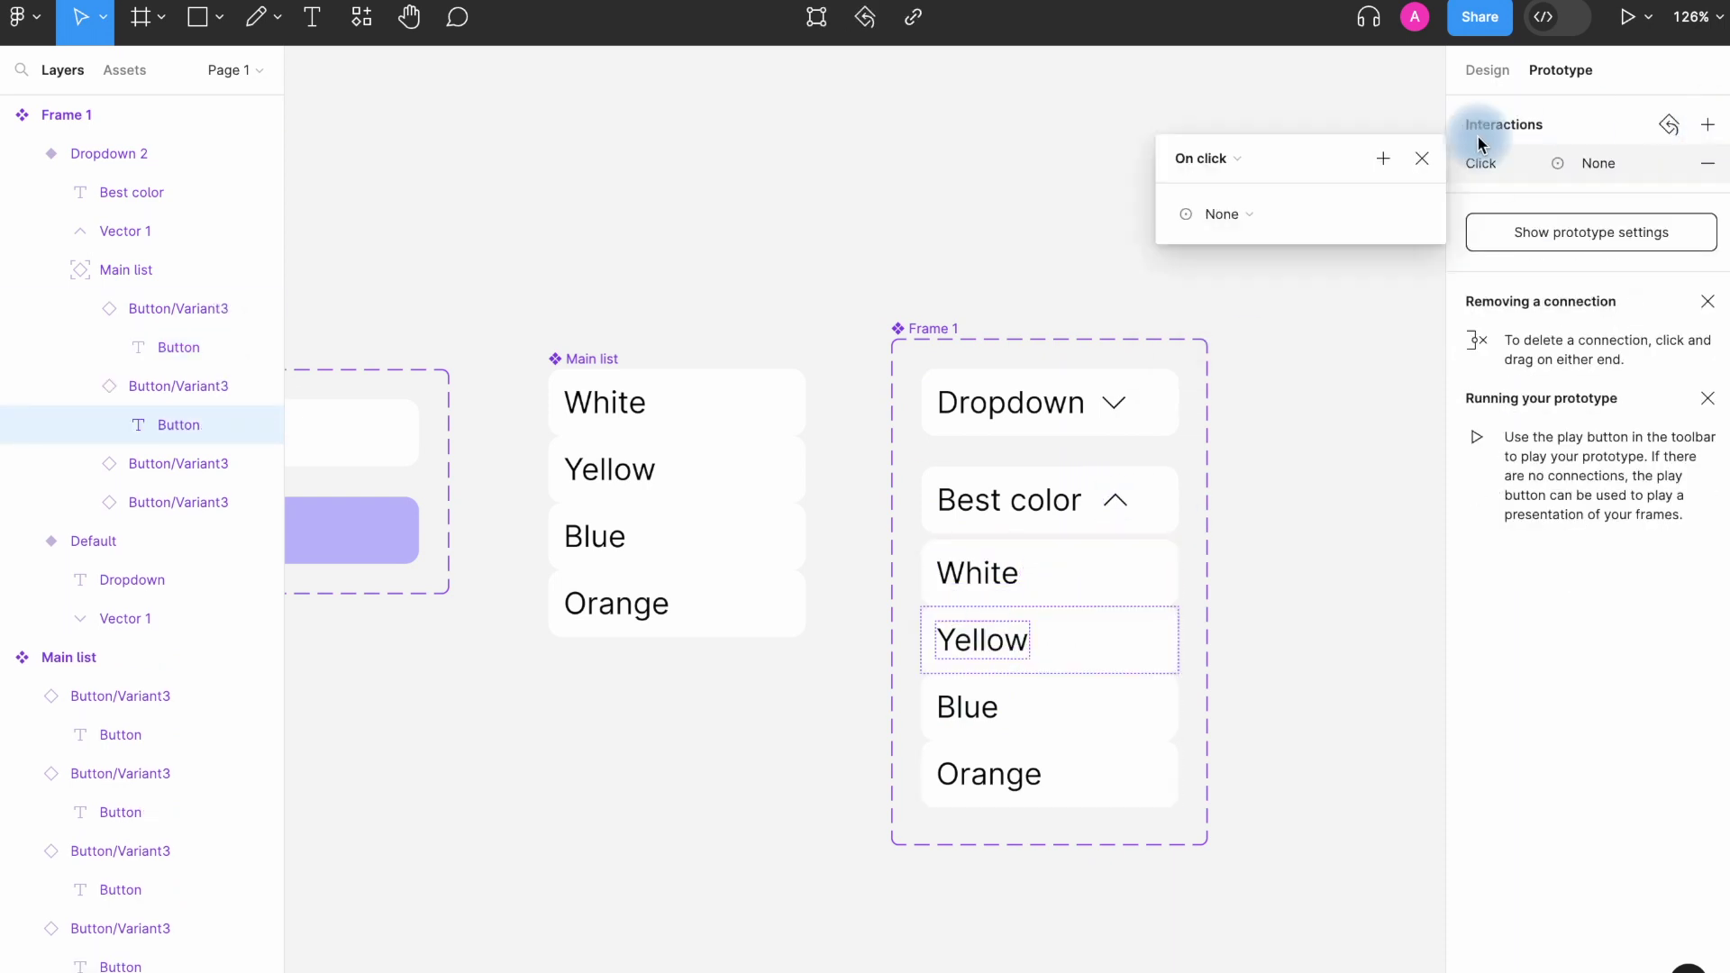
pyautogui.click(1383, 158)
pyautogui.click(1253, 370)
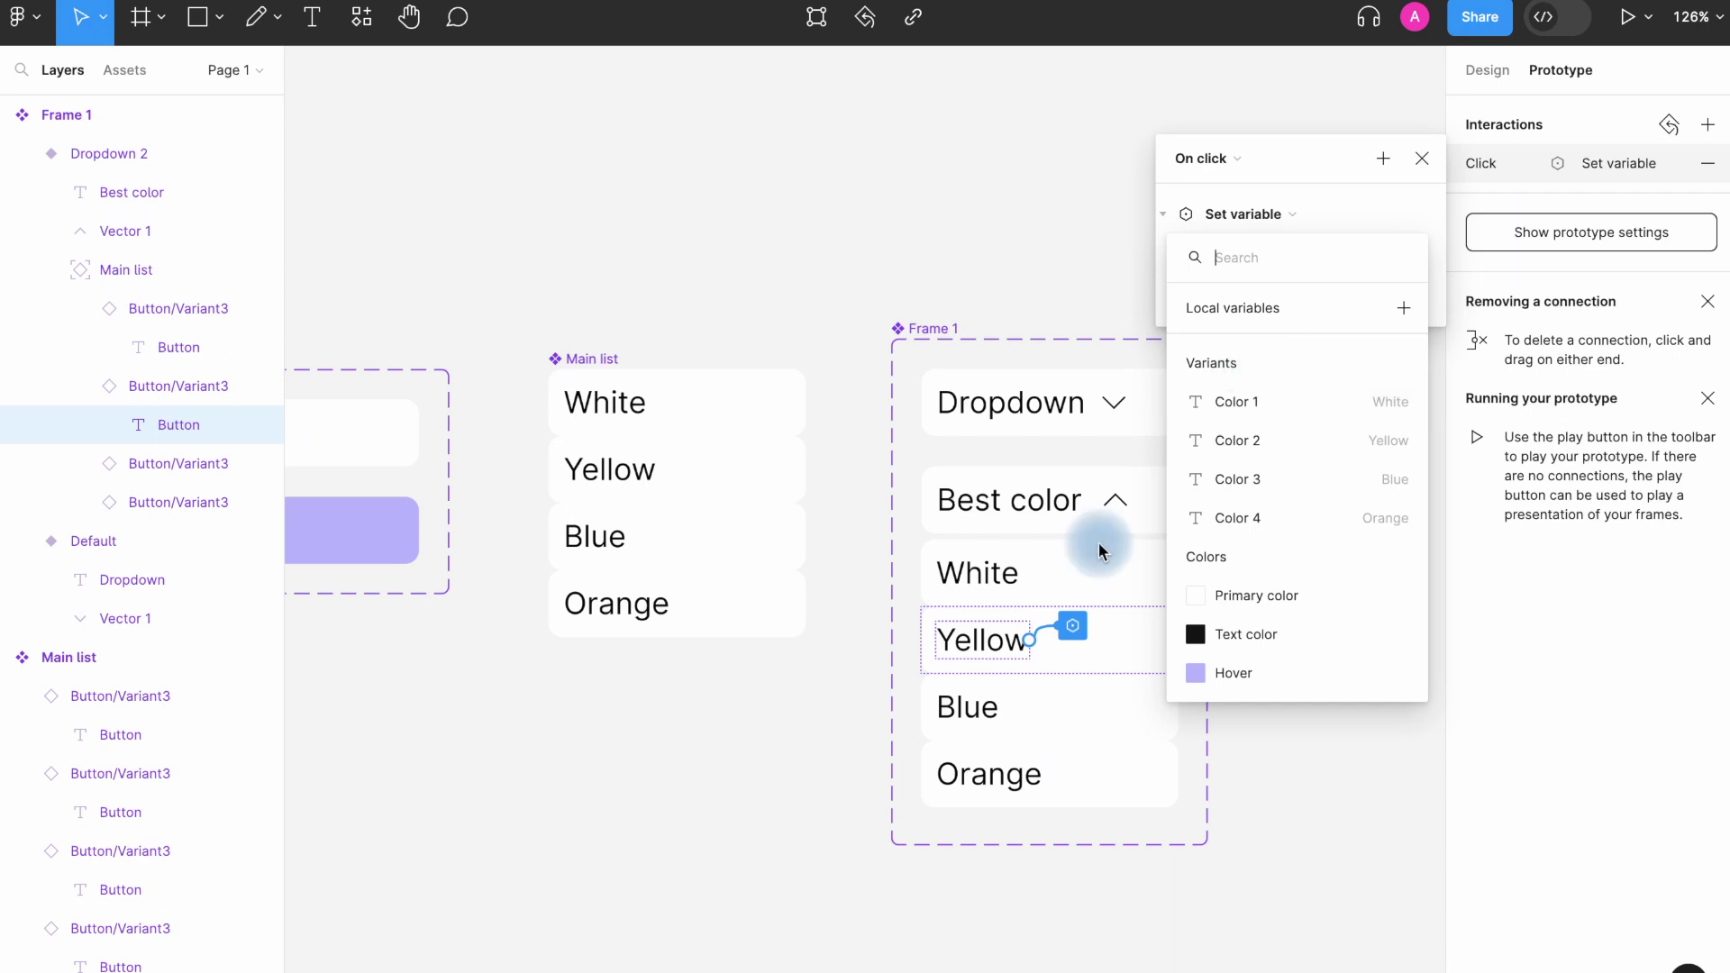
pyautogui.scroll(-2, 1207, 576)
pyautogui.click(1251, 683)
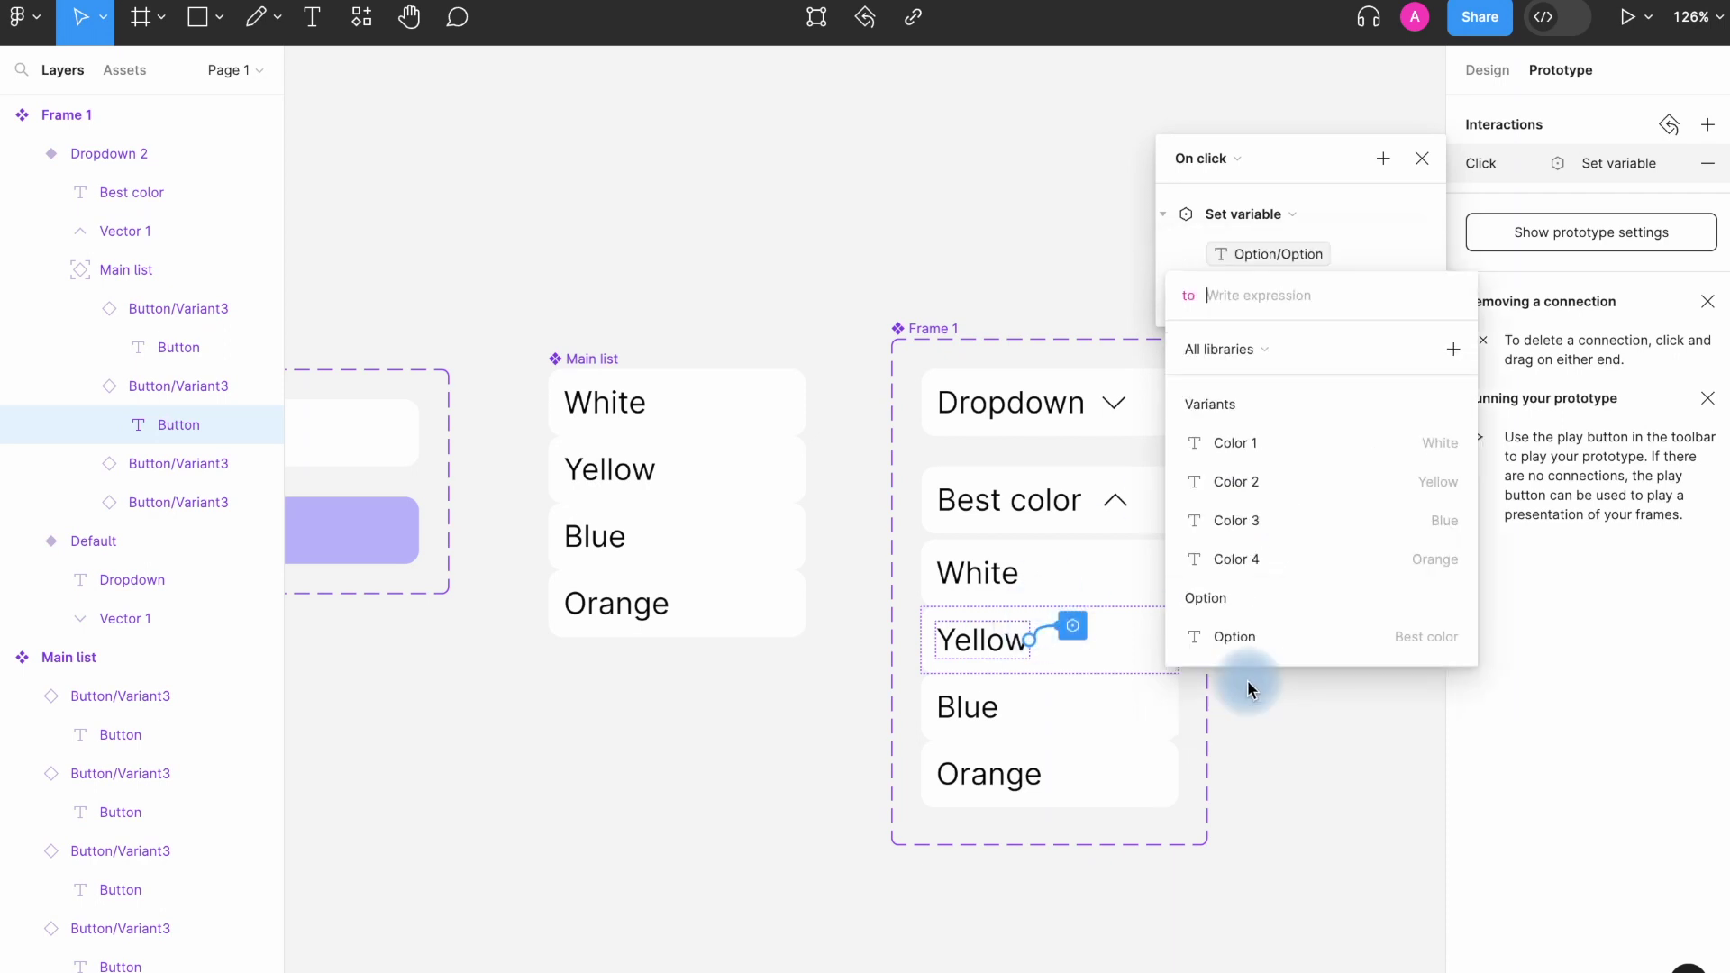
pyautogui.click(1270, 491)
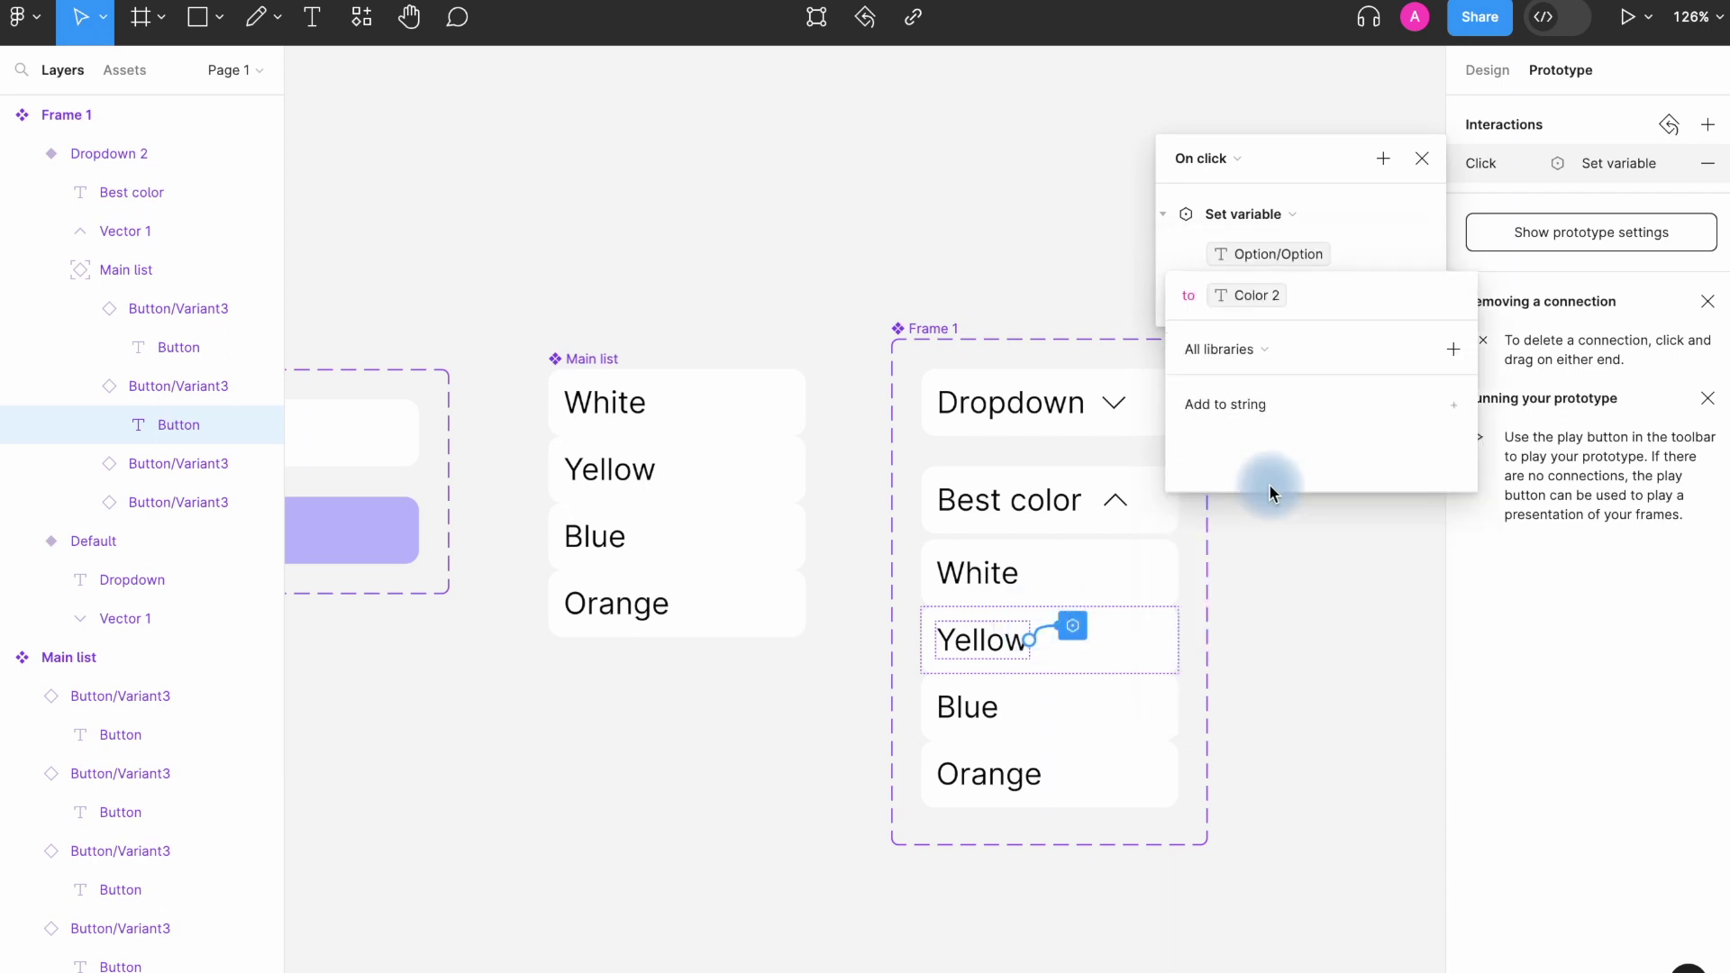
pyautogui.click(1370, 216)
pyautogui.click(1383, 158)
pyautogui.click(1411, 241)
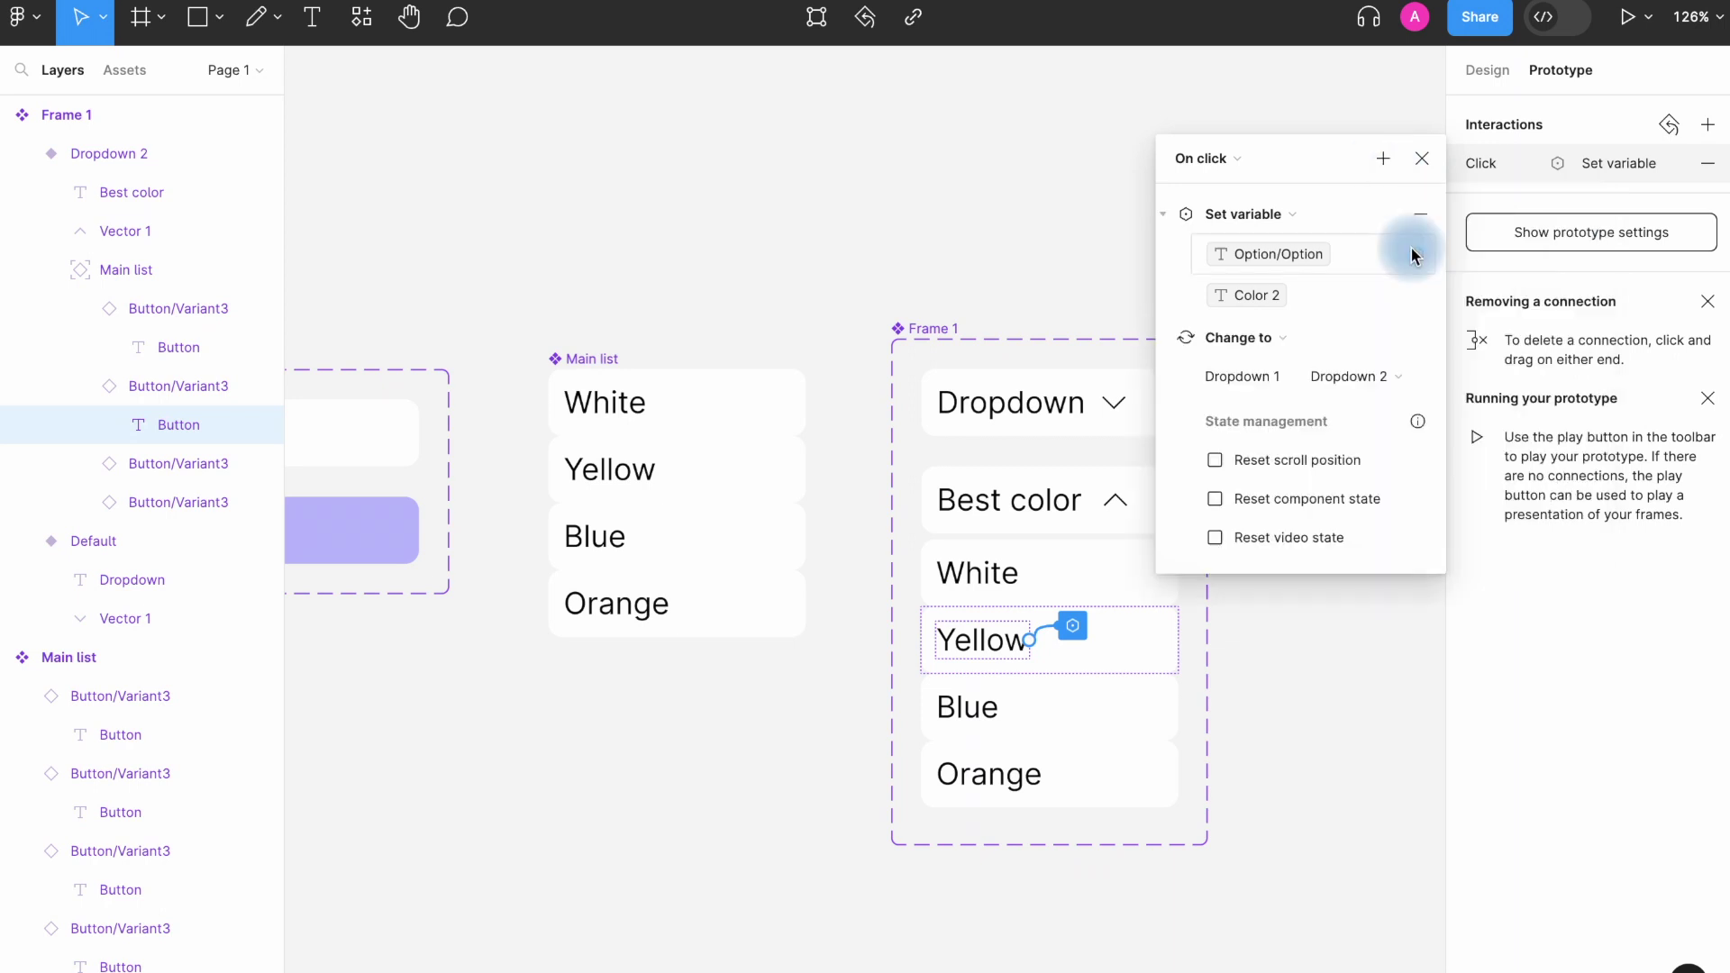
pyautogui.click(1349, 376)
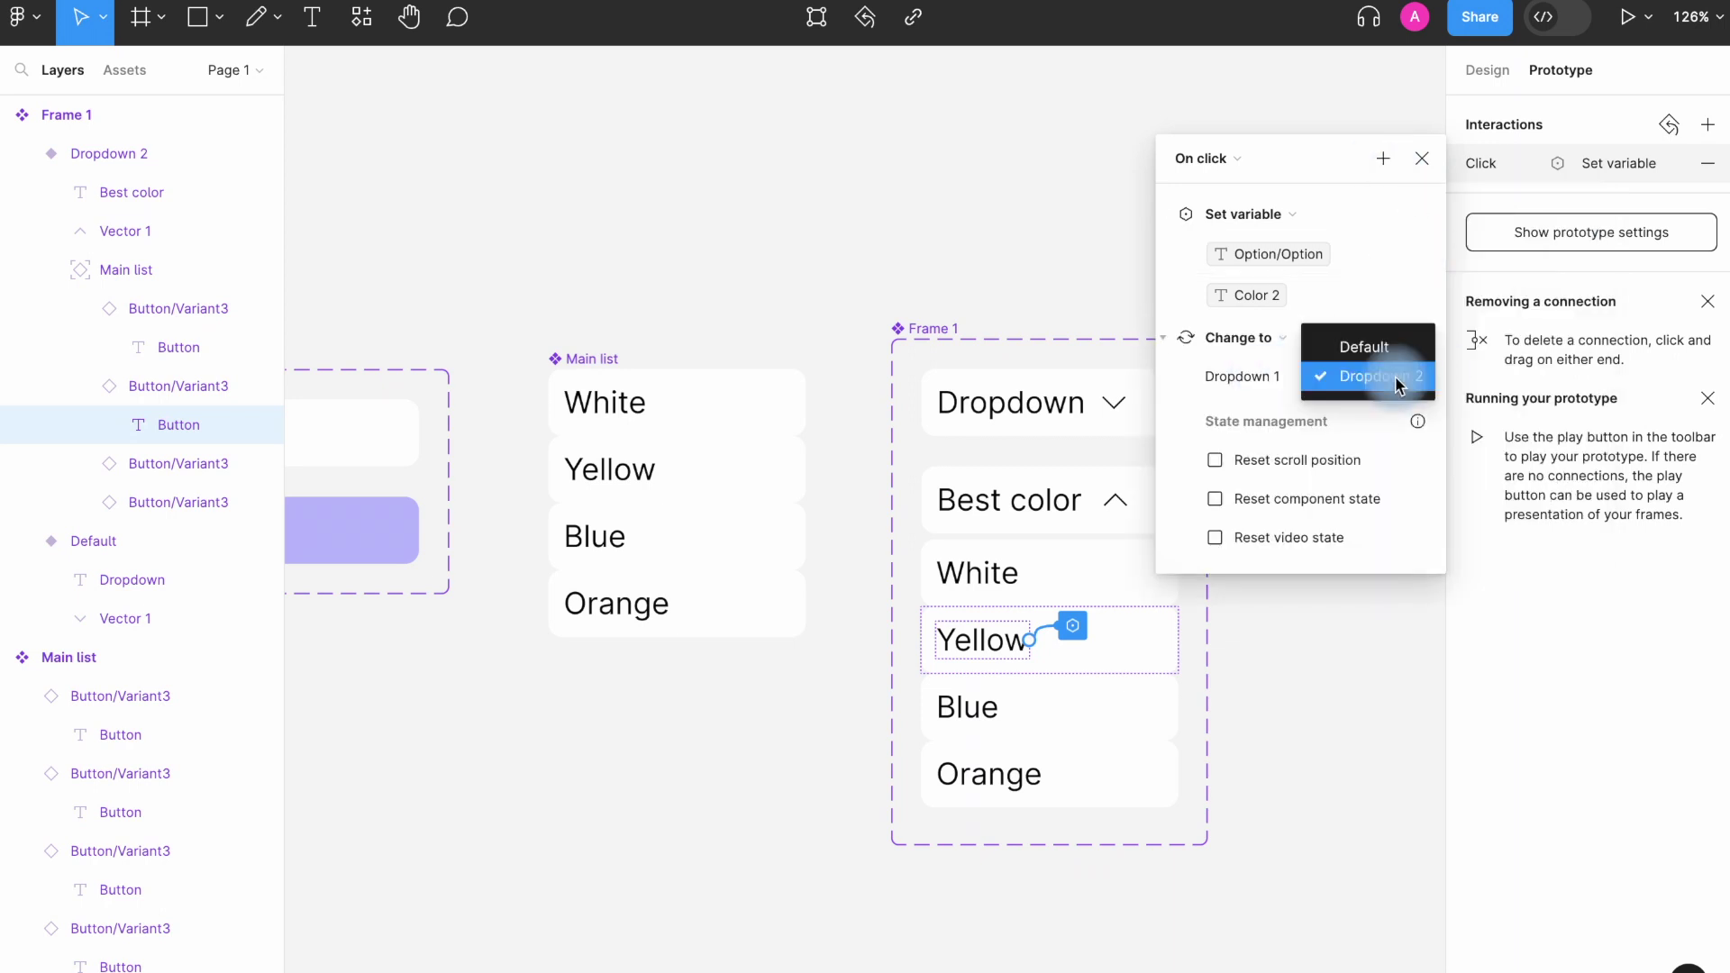
pyautogui.click(1382, 366)
pyautogui.click(1382, 377)
pyautogui.click(1351, 437)
# Make clicking Blue set Option to Color 3 and change the dropdown variant.
pyautogui.click(1432, 188)
pyautogui.click(980, 710)
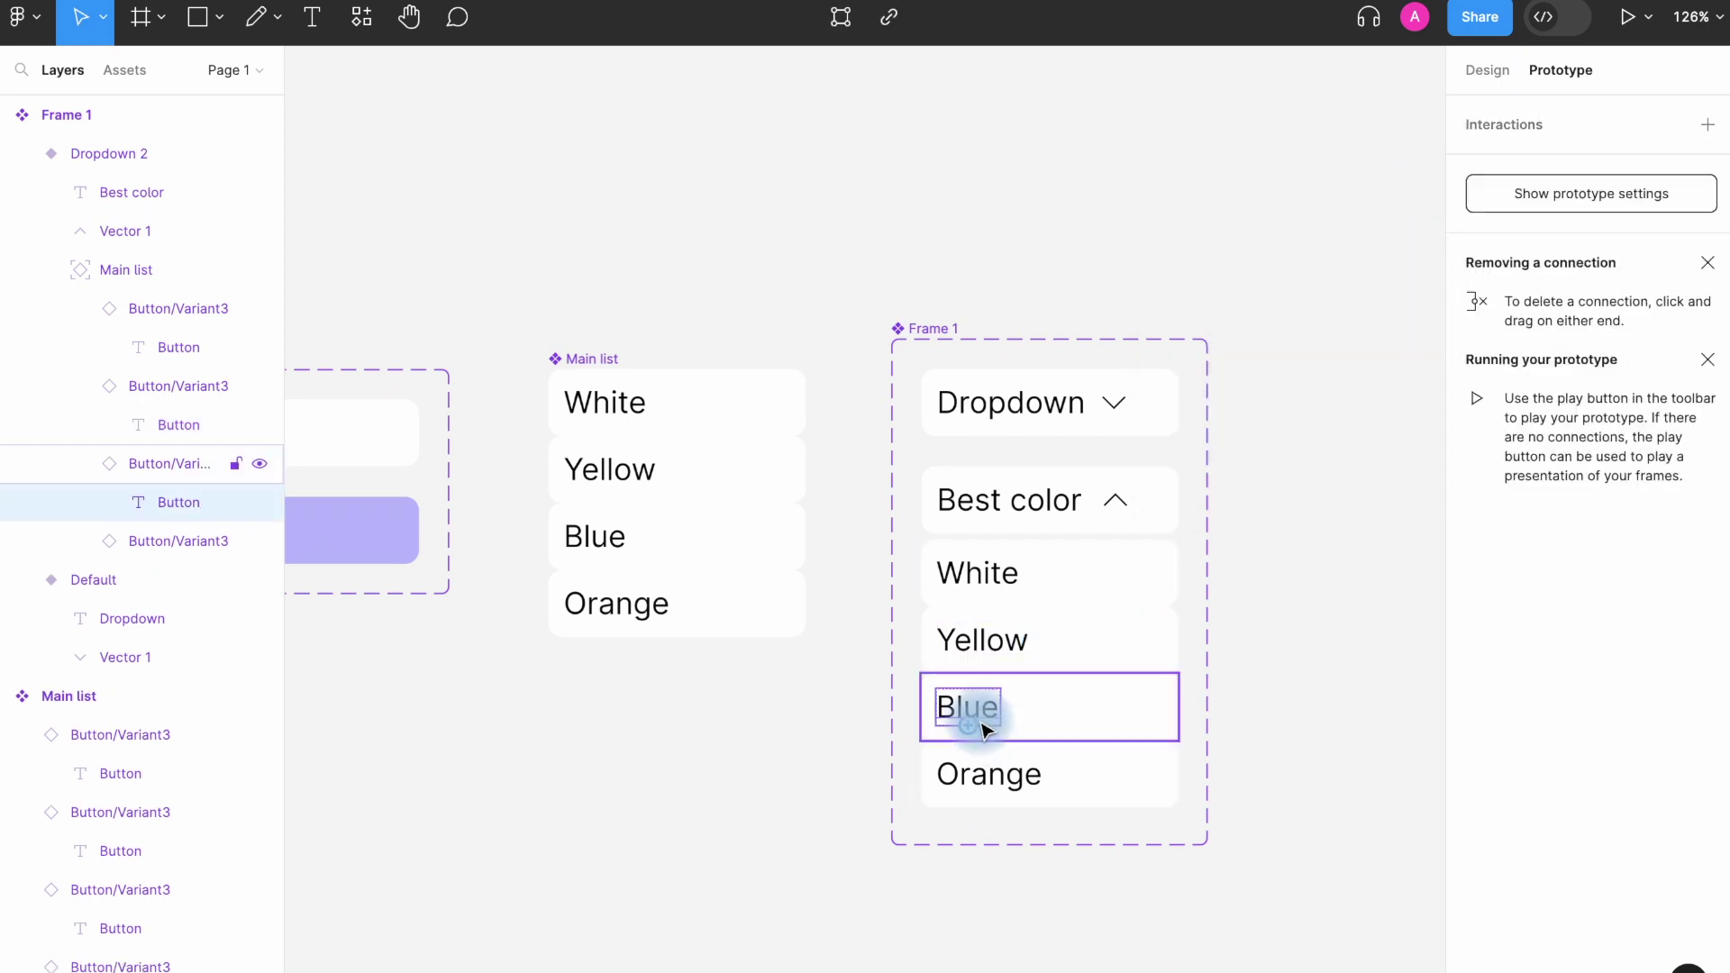
pyautogui.click(1708, 125)
pyautogui.click(1271, 368)
pyautogui.scroll(-2, 1298, 541)
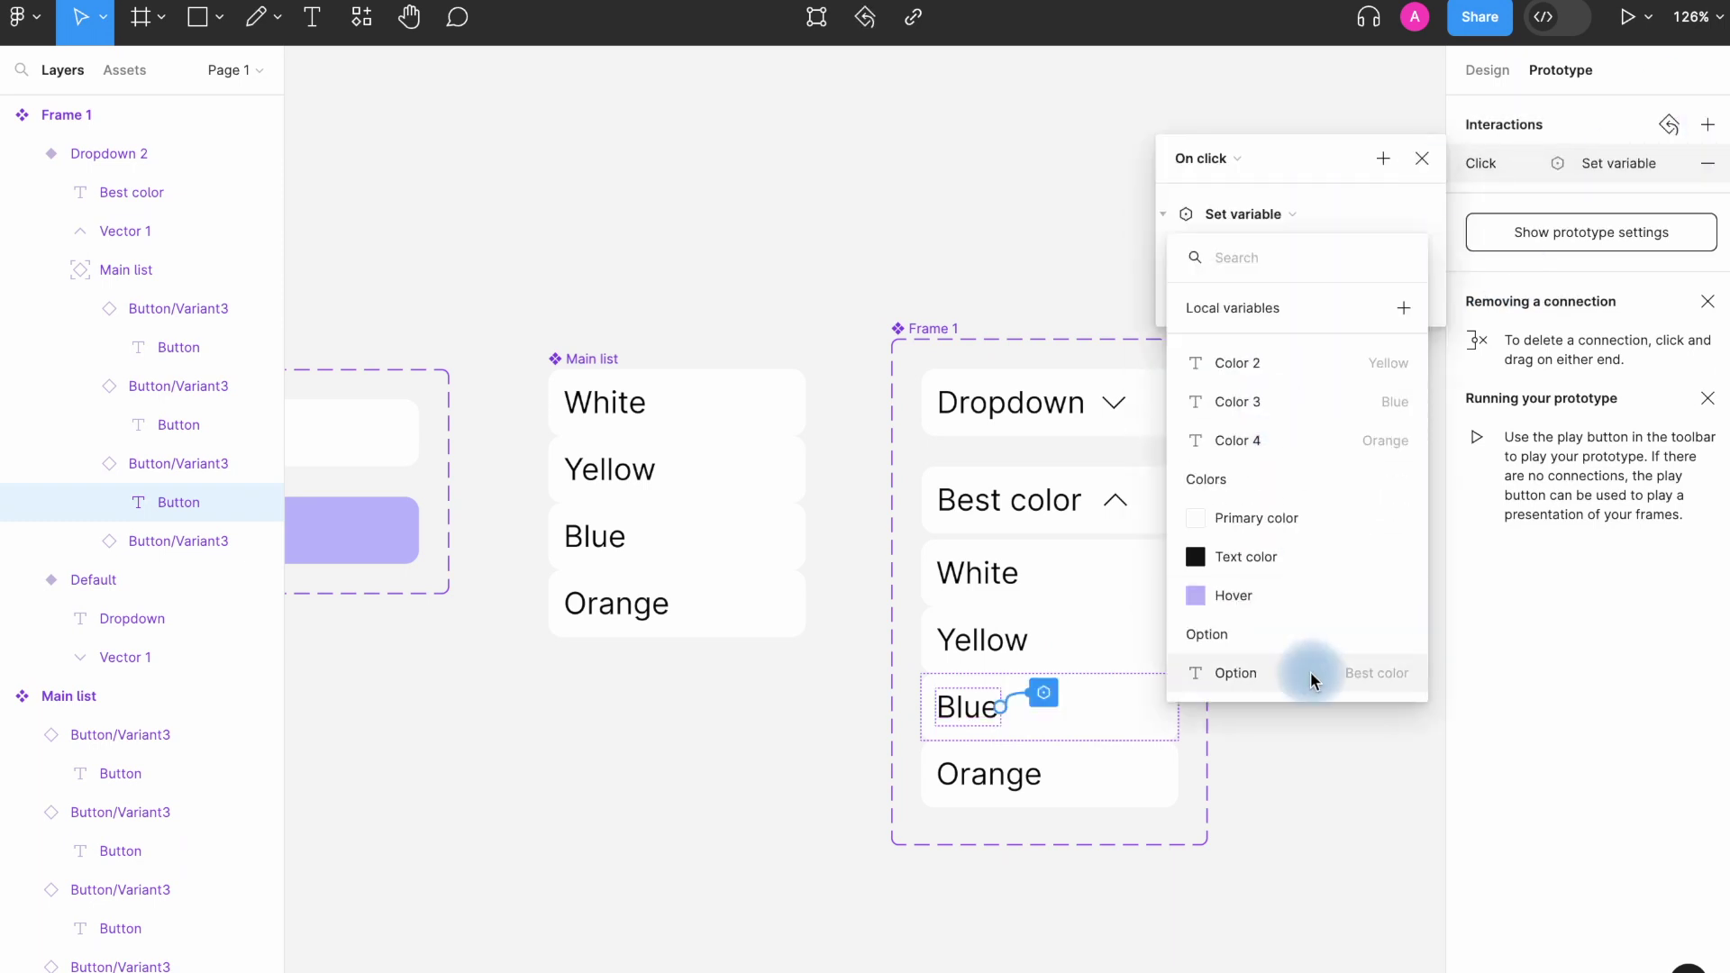
pyautogui.click(1310, 676)
pyautogui.click(1274, 514)
pyautogui.click(1382, 167)
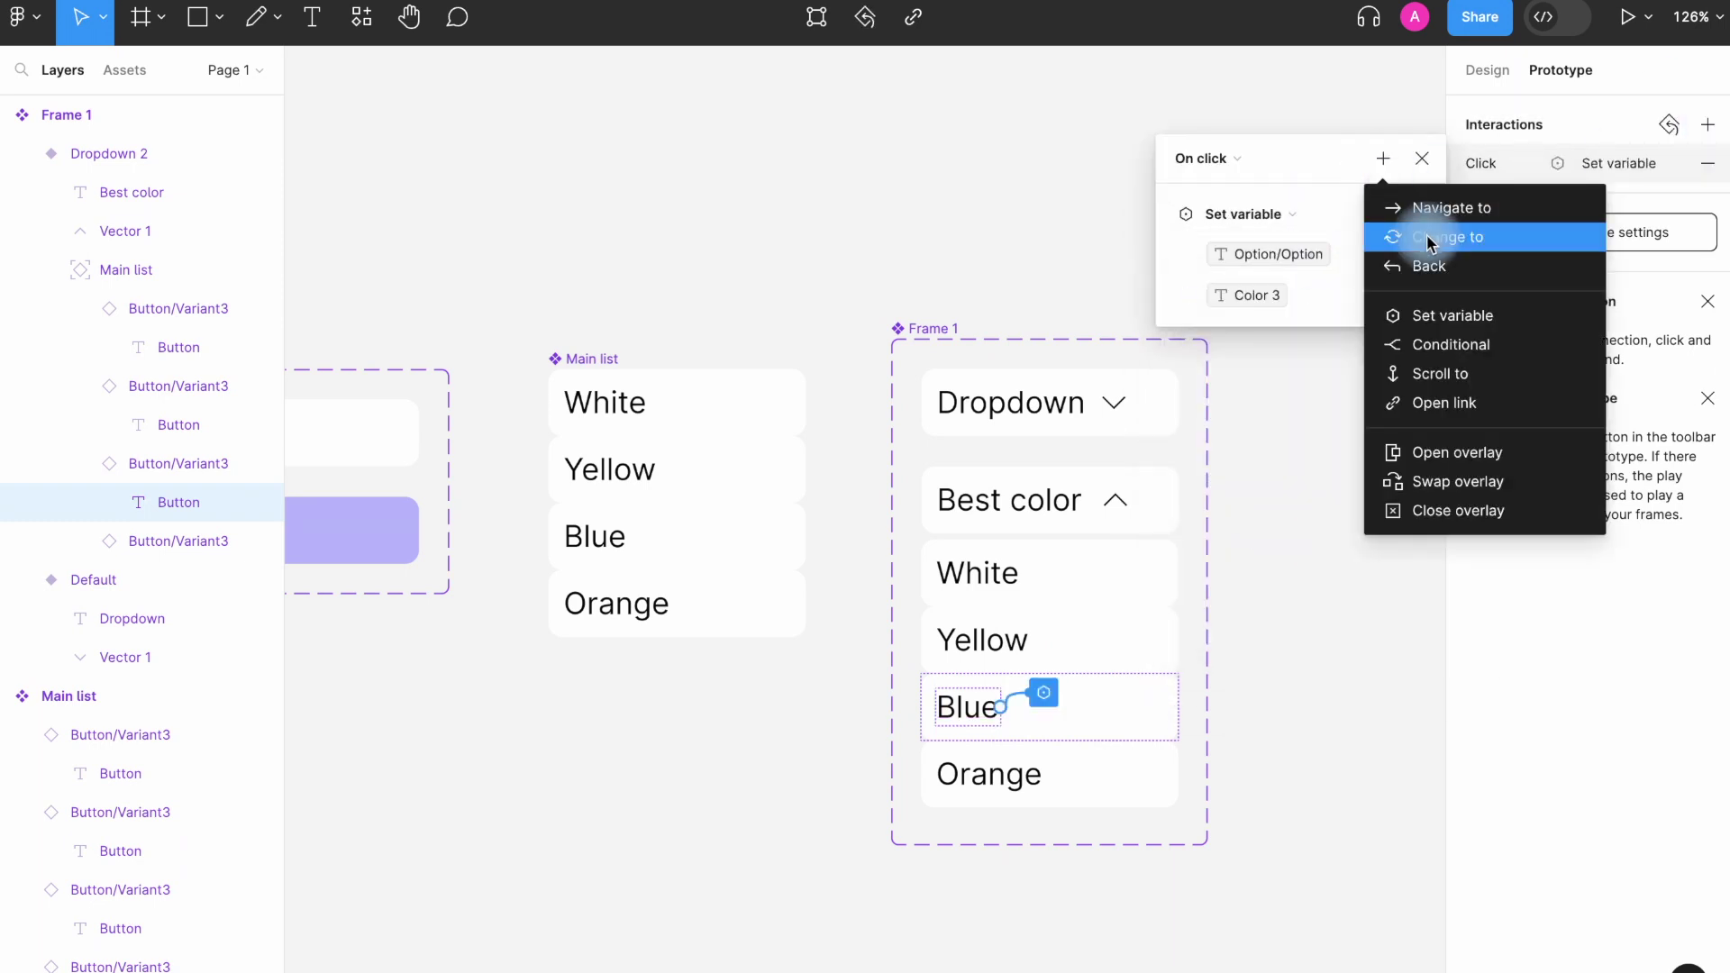
pyautogui.click(1425, 236)
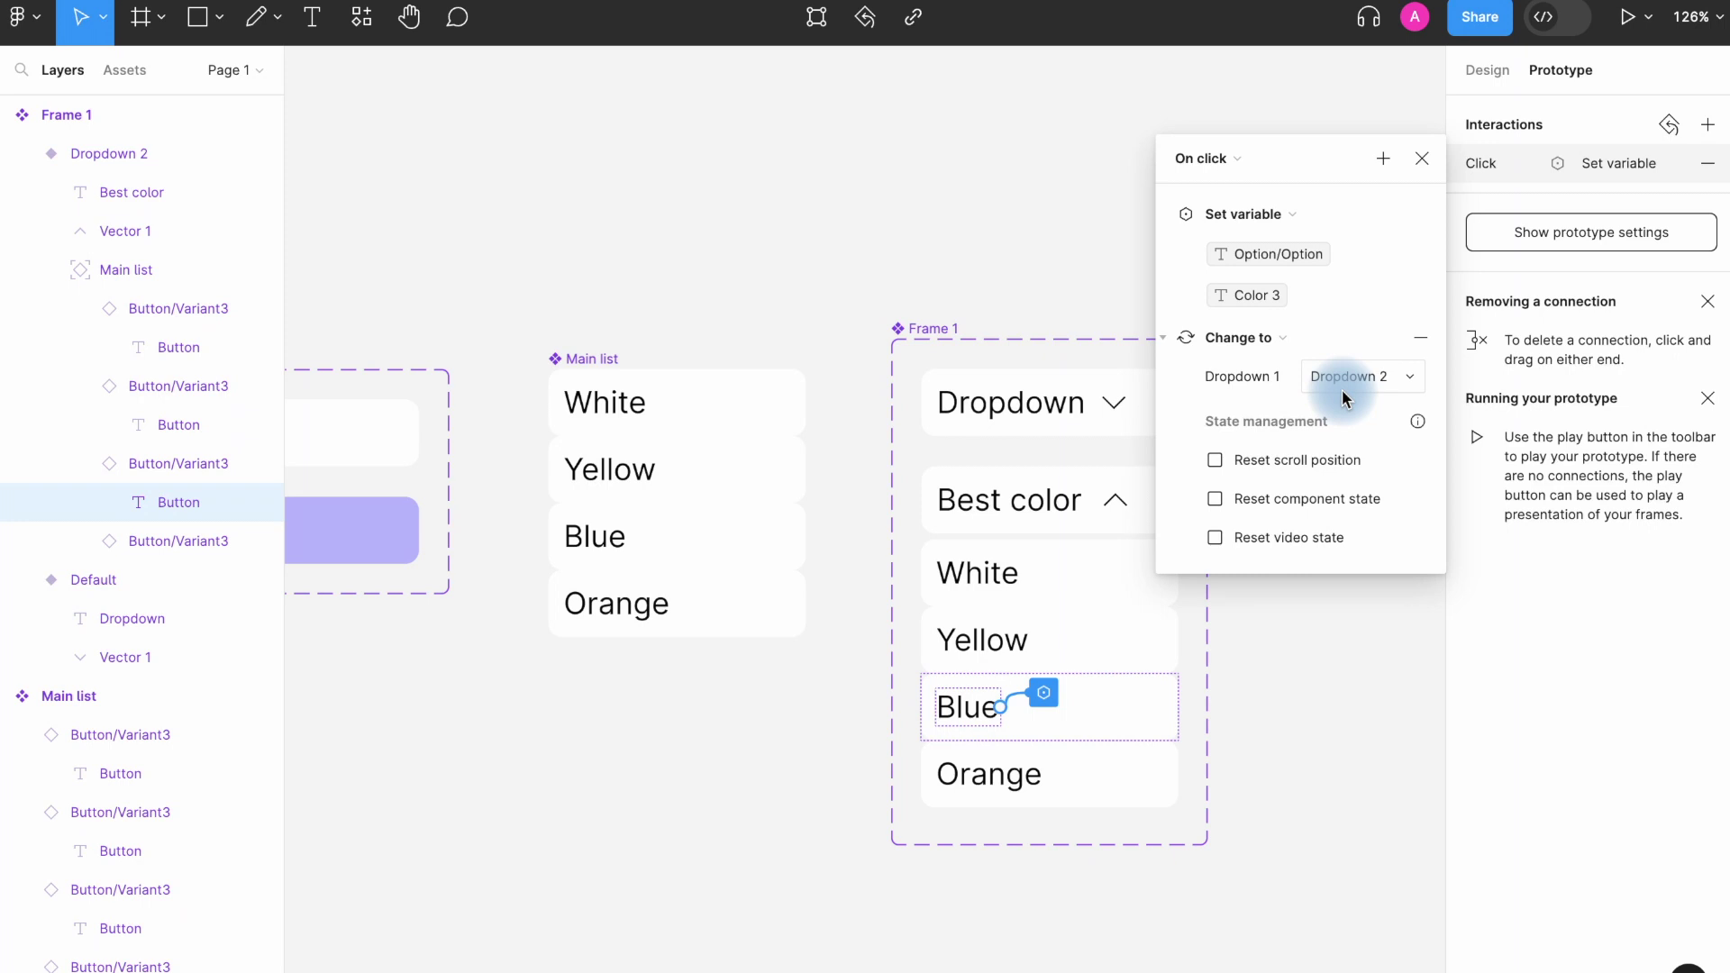
pyautogui.moveTo(1418, 423)
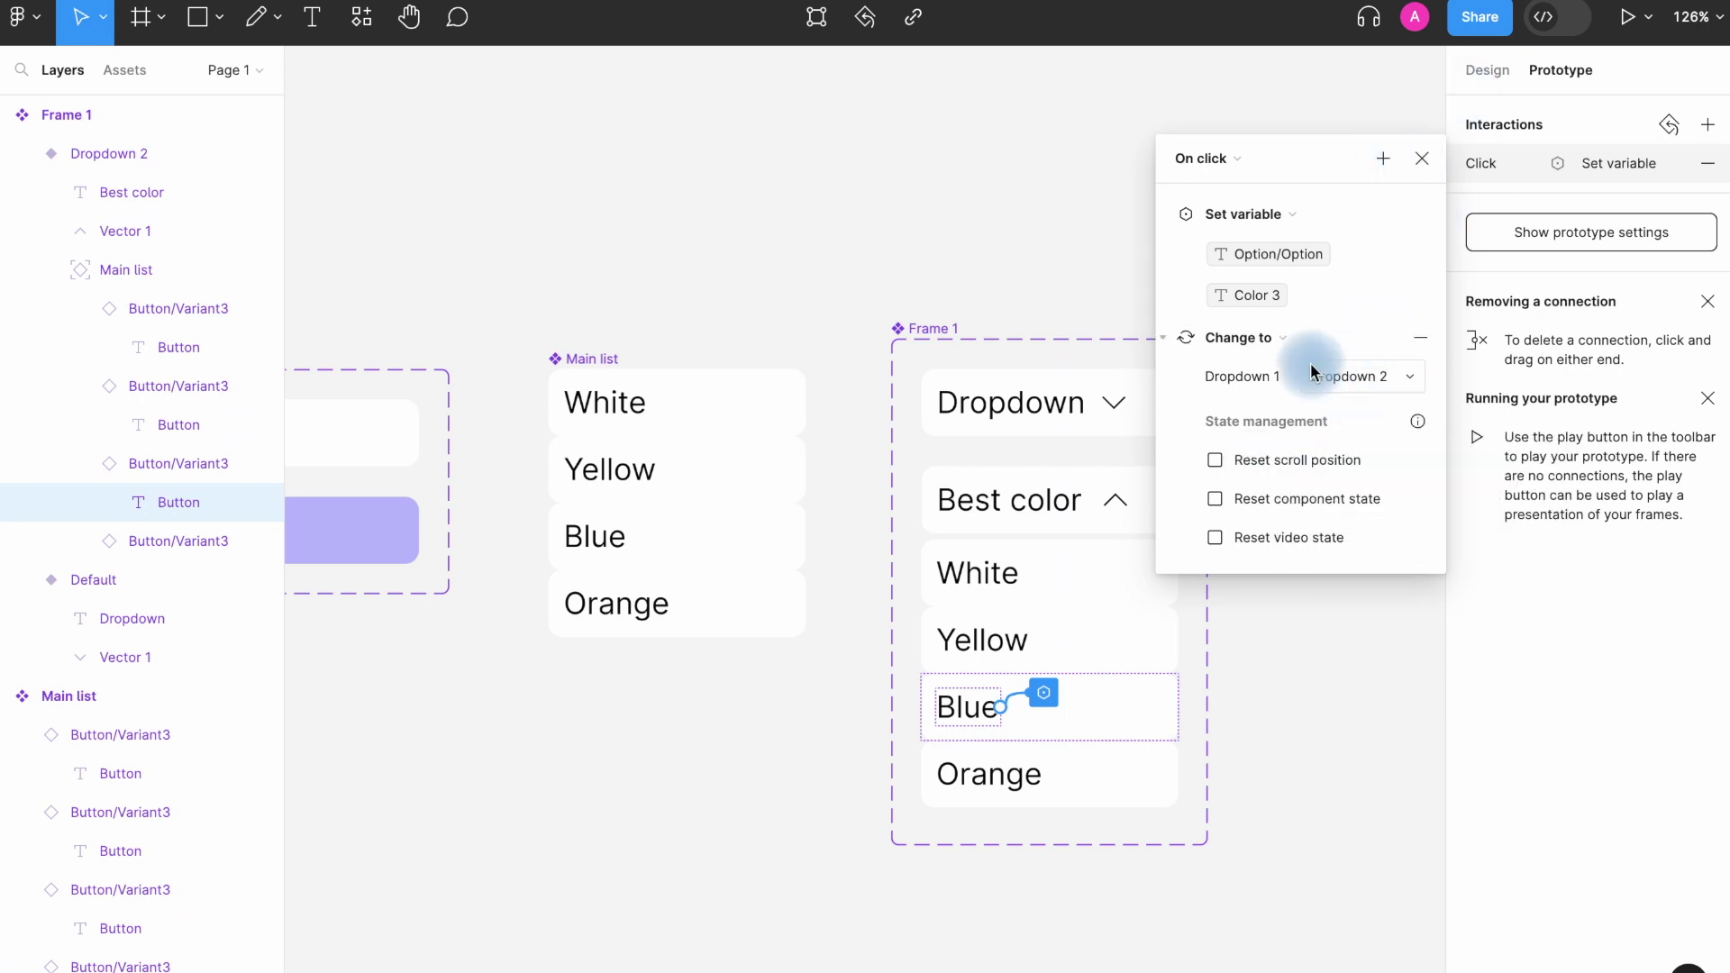
# Make clicking Orange set Option to Color 4 and change the dropdown variant.
pyautogui.click(1001, 772)
pyautogui.click(1706, 124)
pyautogui.click(1267, 220)
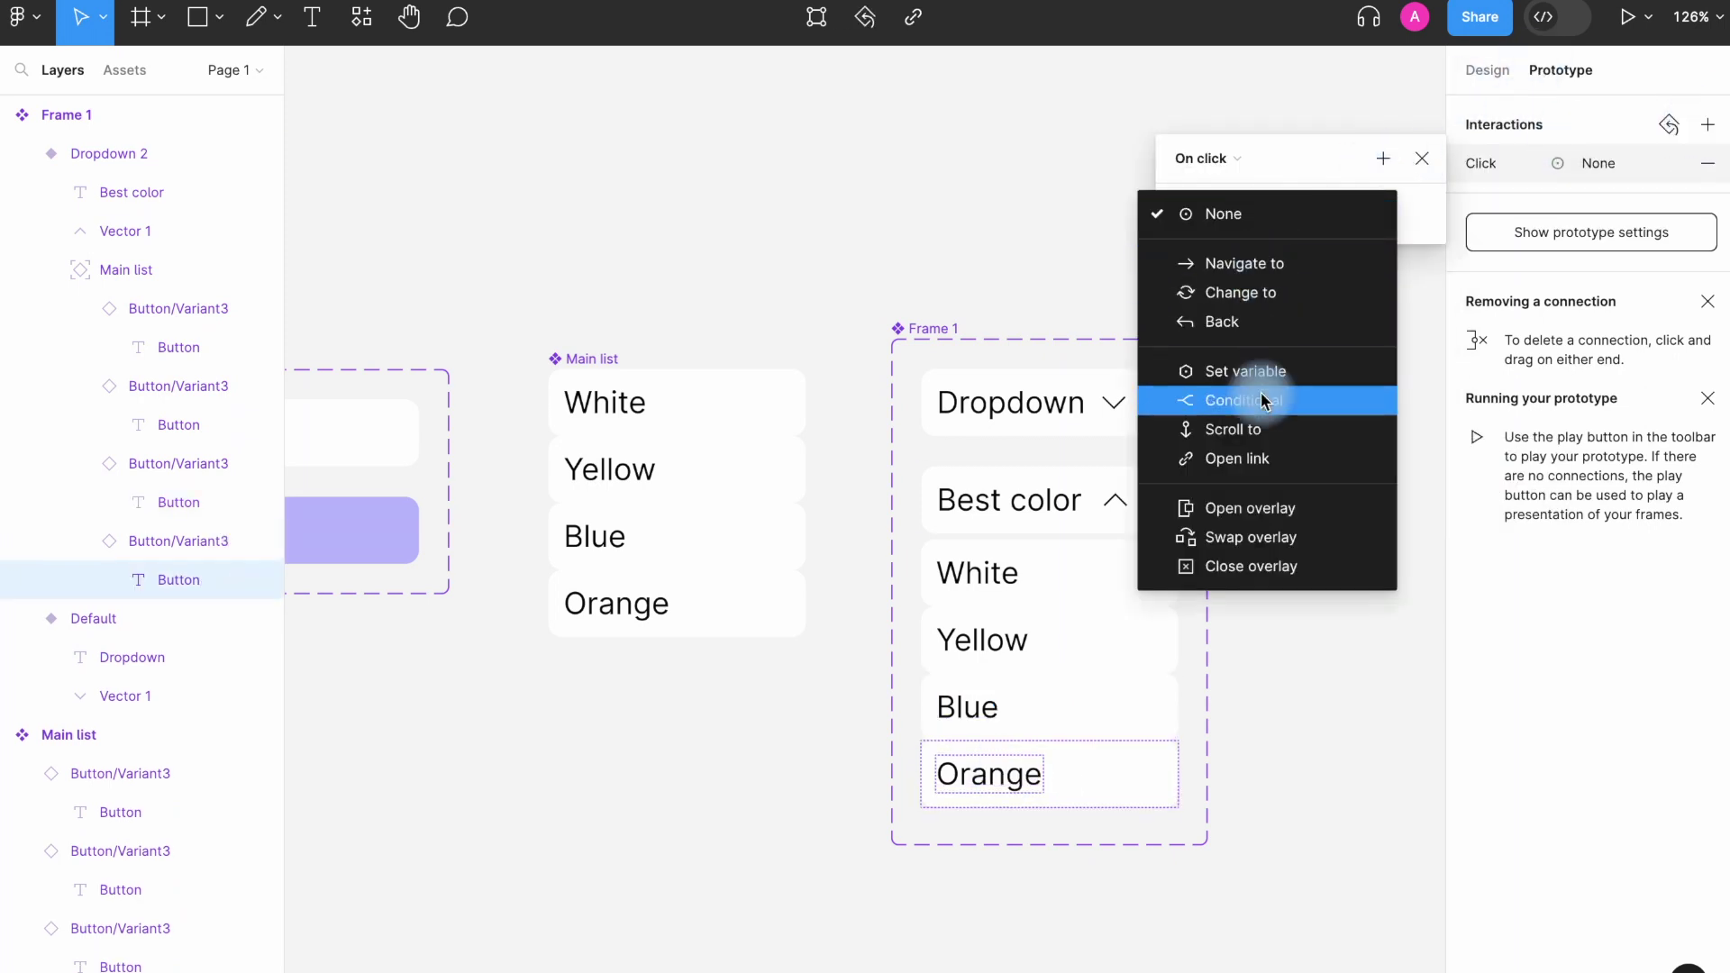
pyautogui.click(1172, 371)
pyautogui.scroll(-2, 1286, 514)
pyautogui.click(1285, 577)
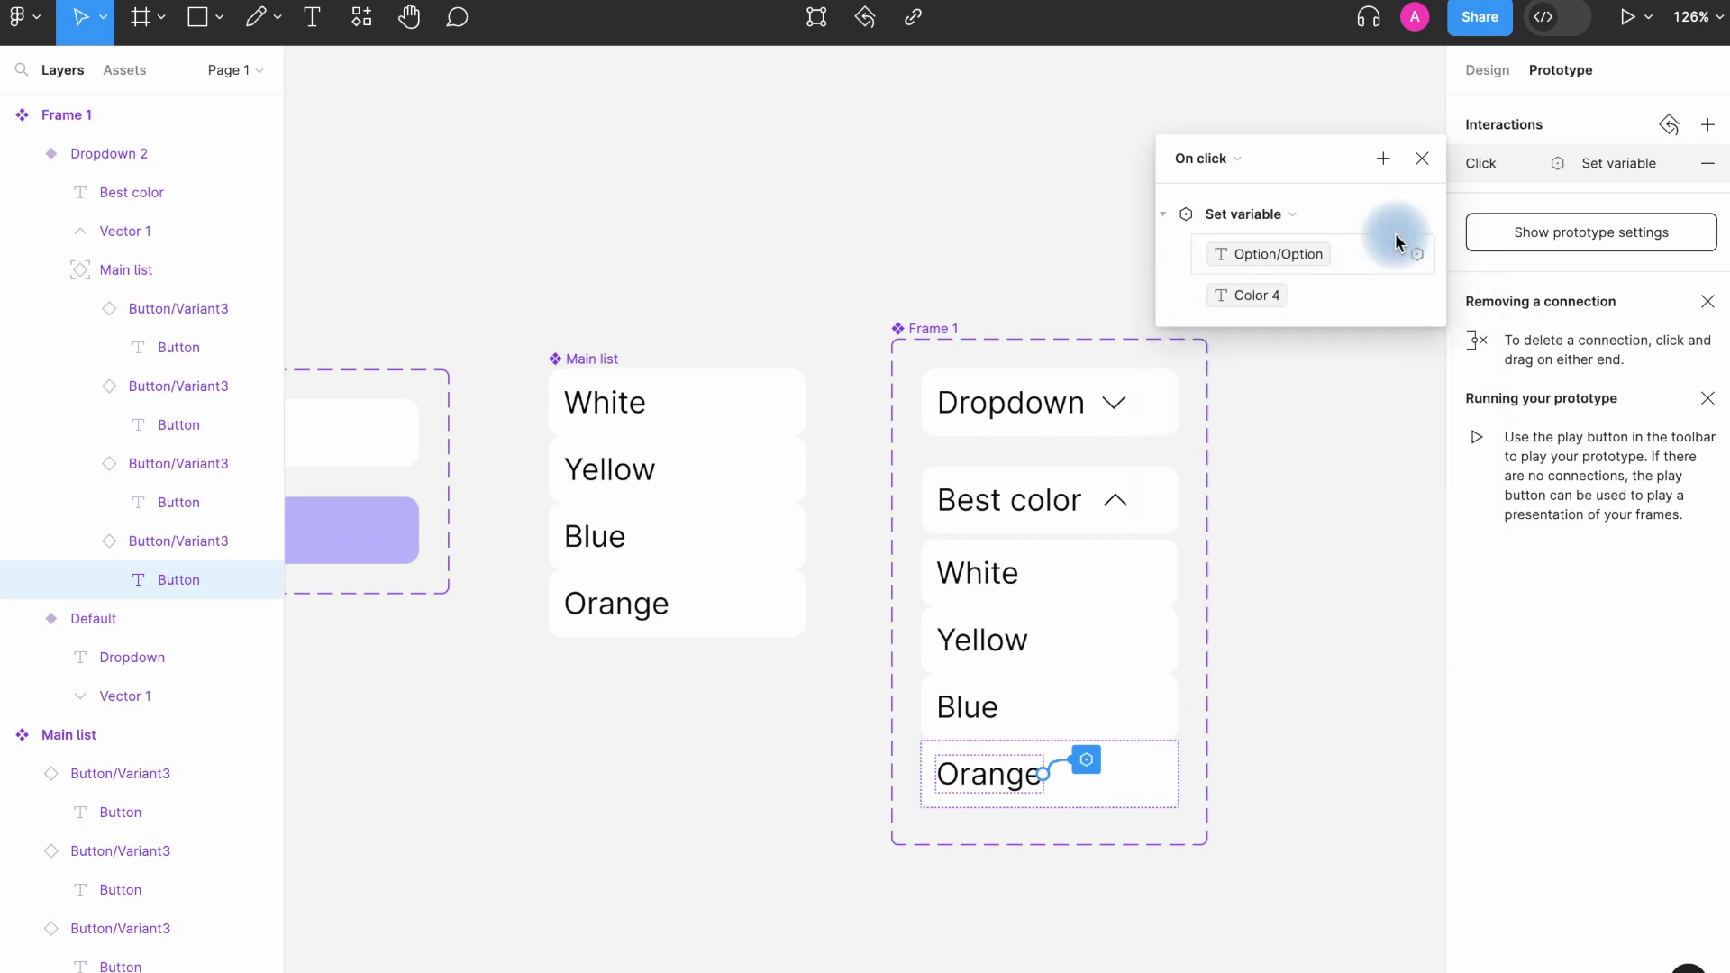
pyautogui.click(1383, 159)
pyautogui.click(1419, 232)
pyautogui.click(1422, 160)
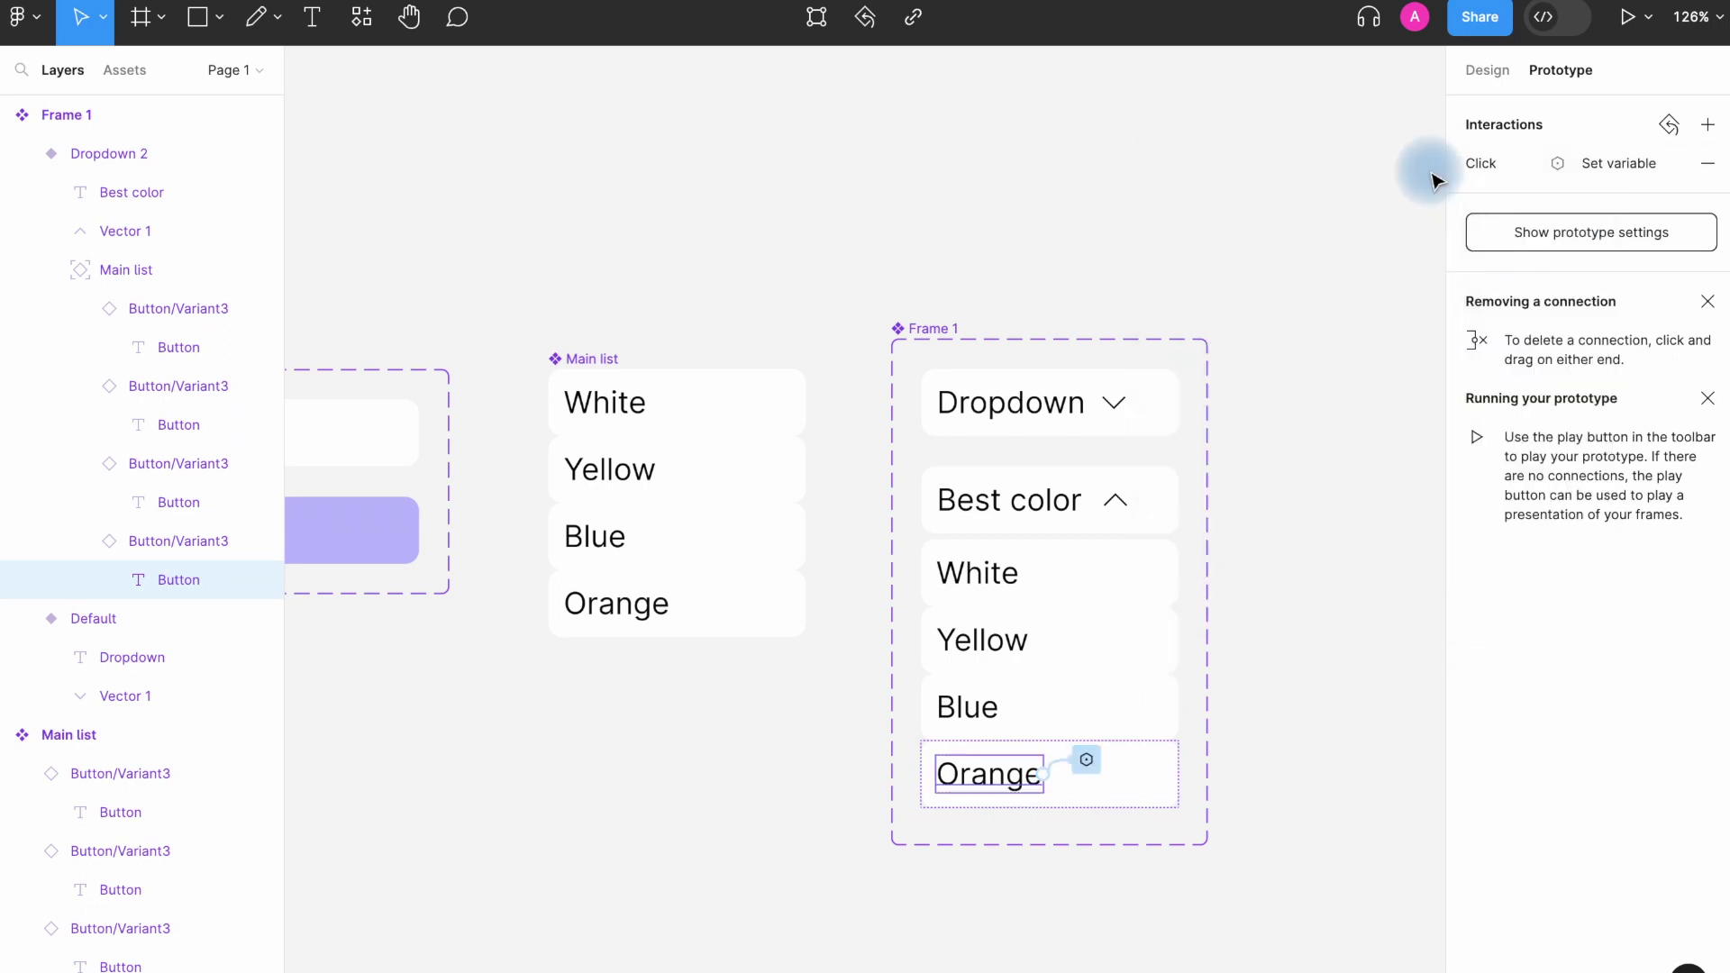
pyautogui.scroll(-8, 1172, 318)
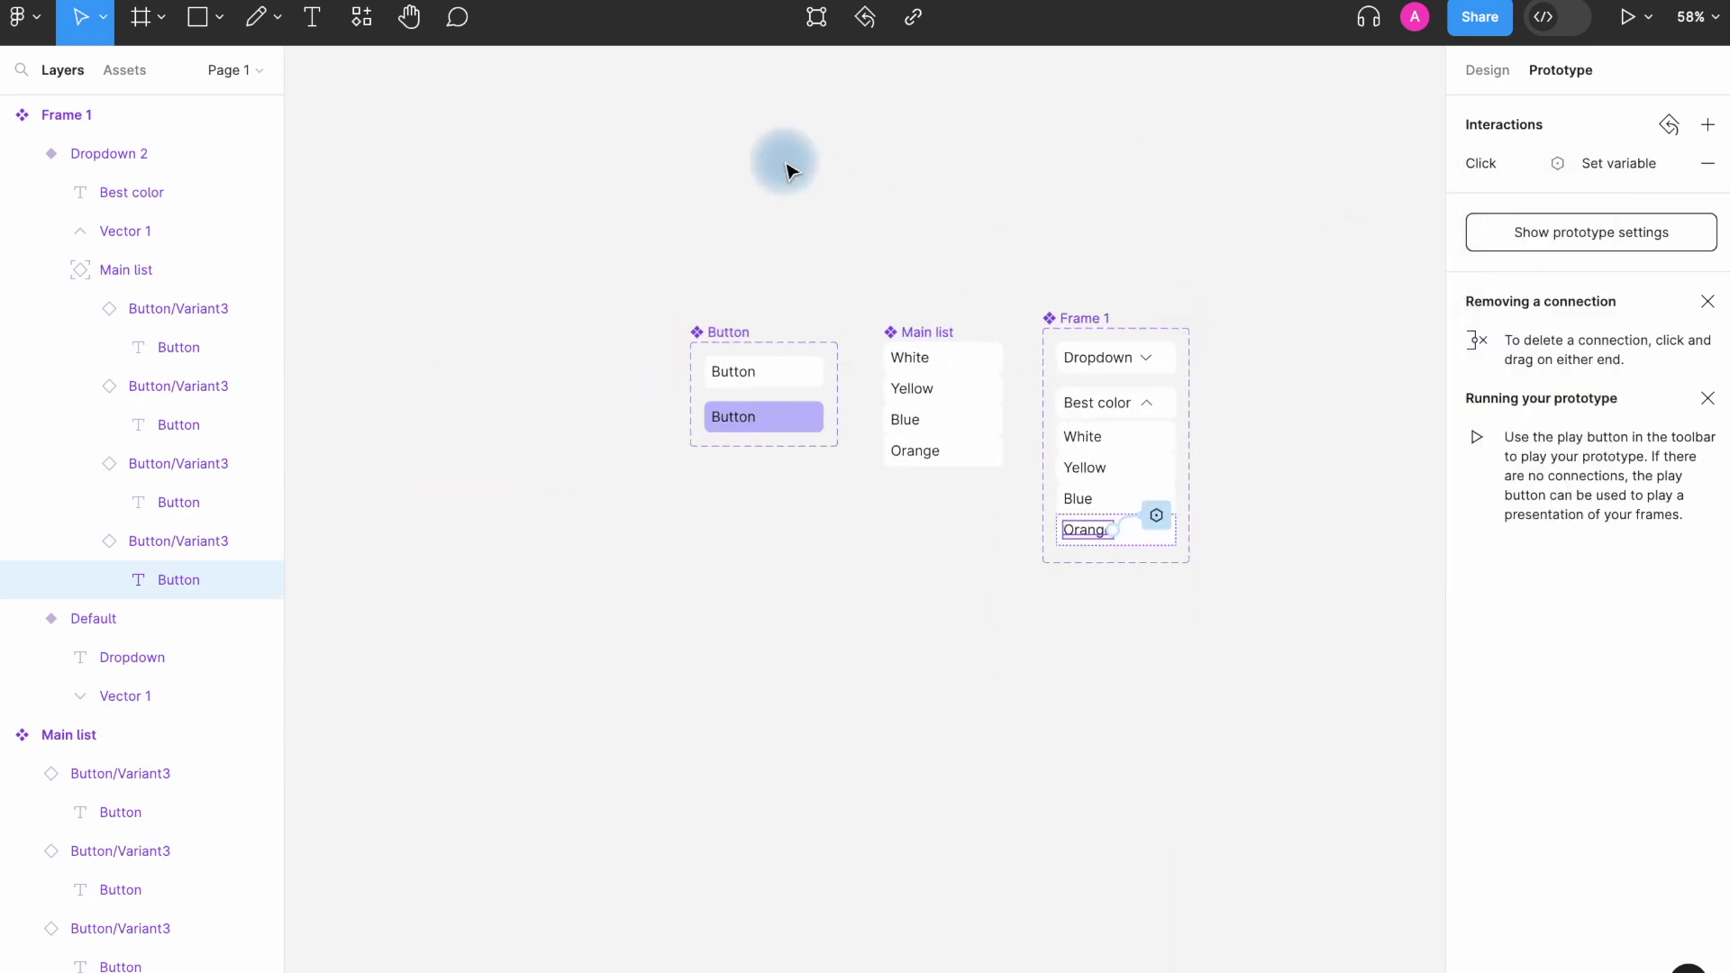
# Draw a new 1031×651 Frame 2 below the components.
pyautogui.click(148, 29)
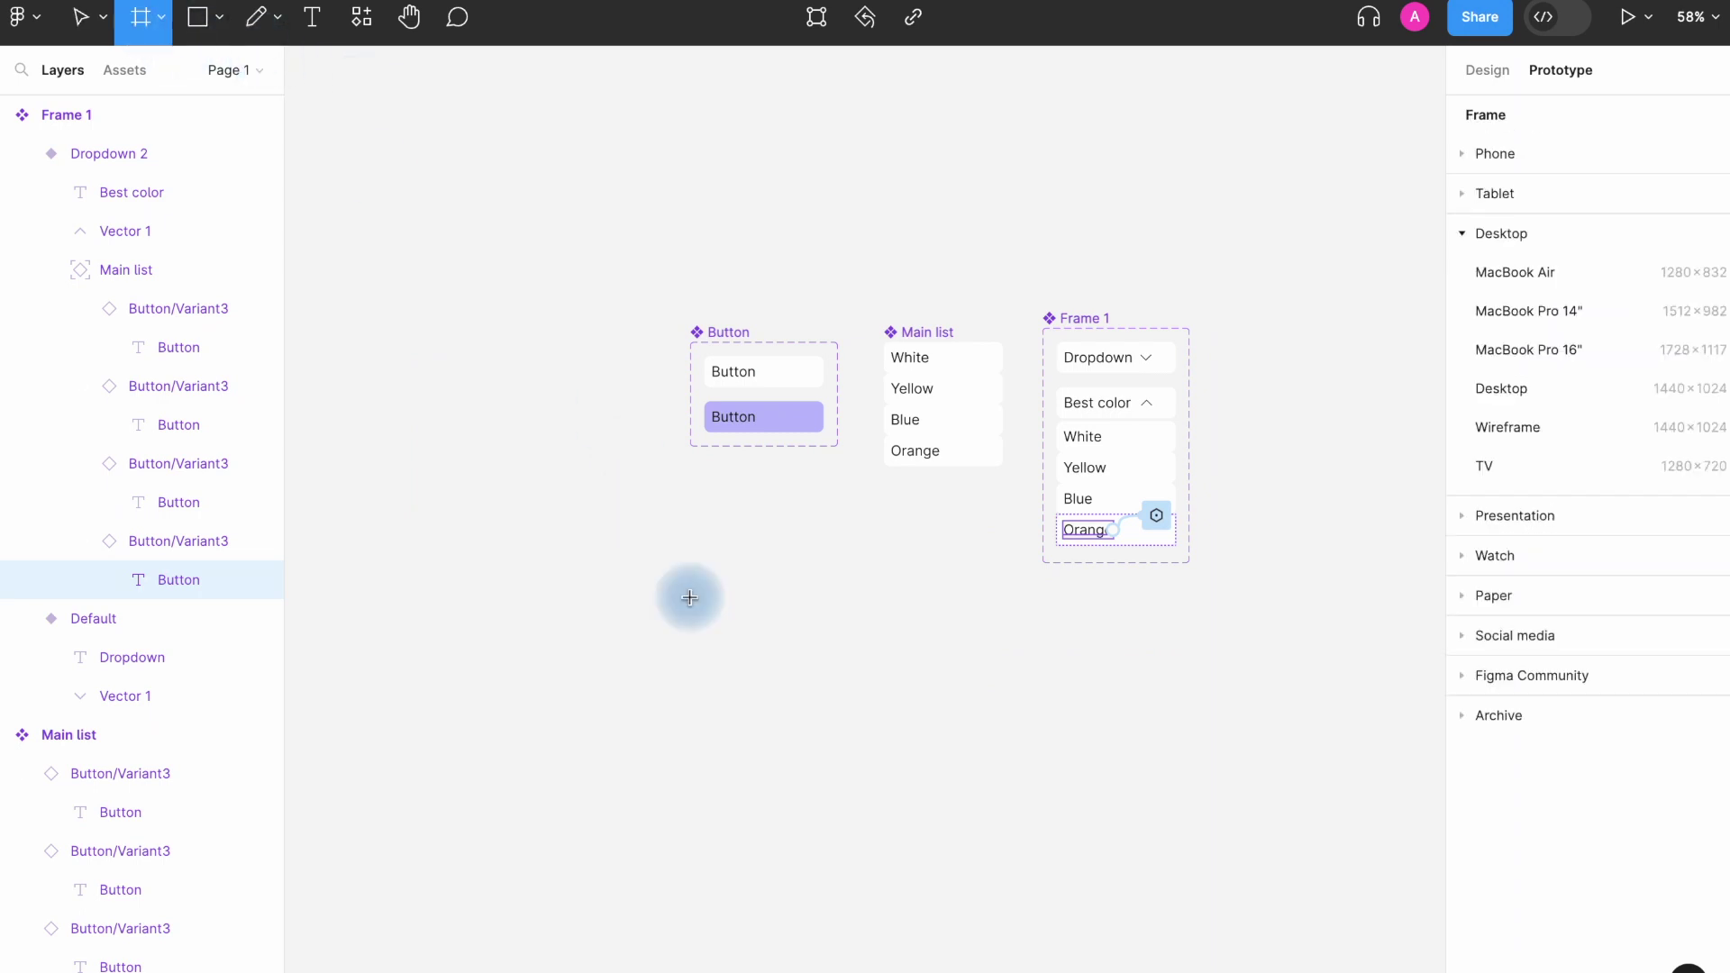
pyautogui.scroll(-5, 694, 622)
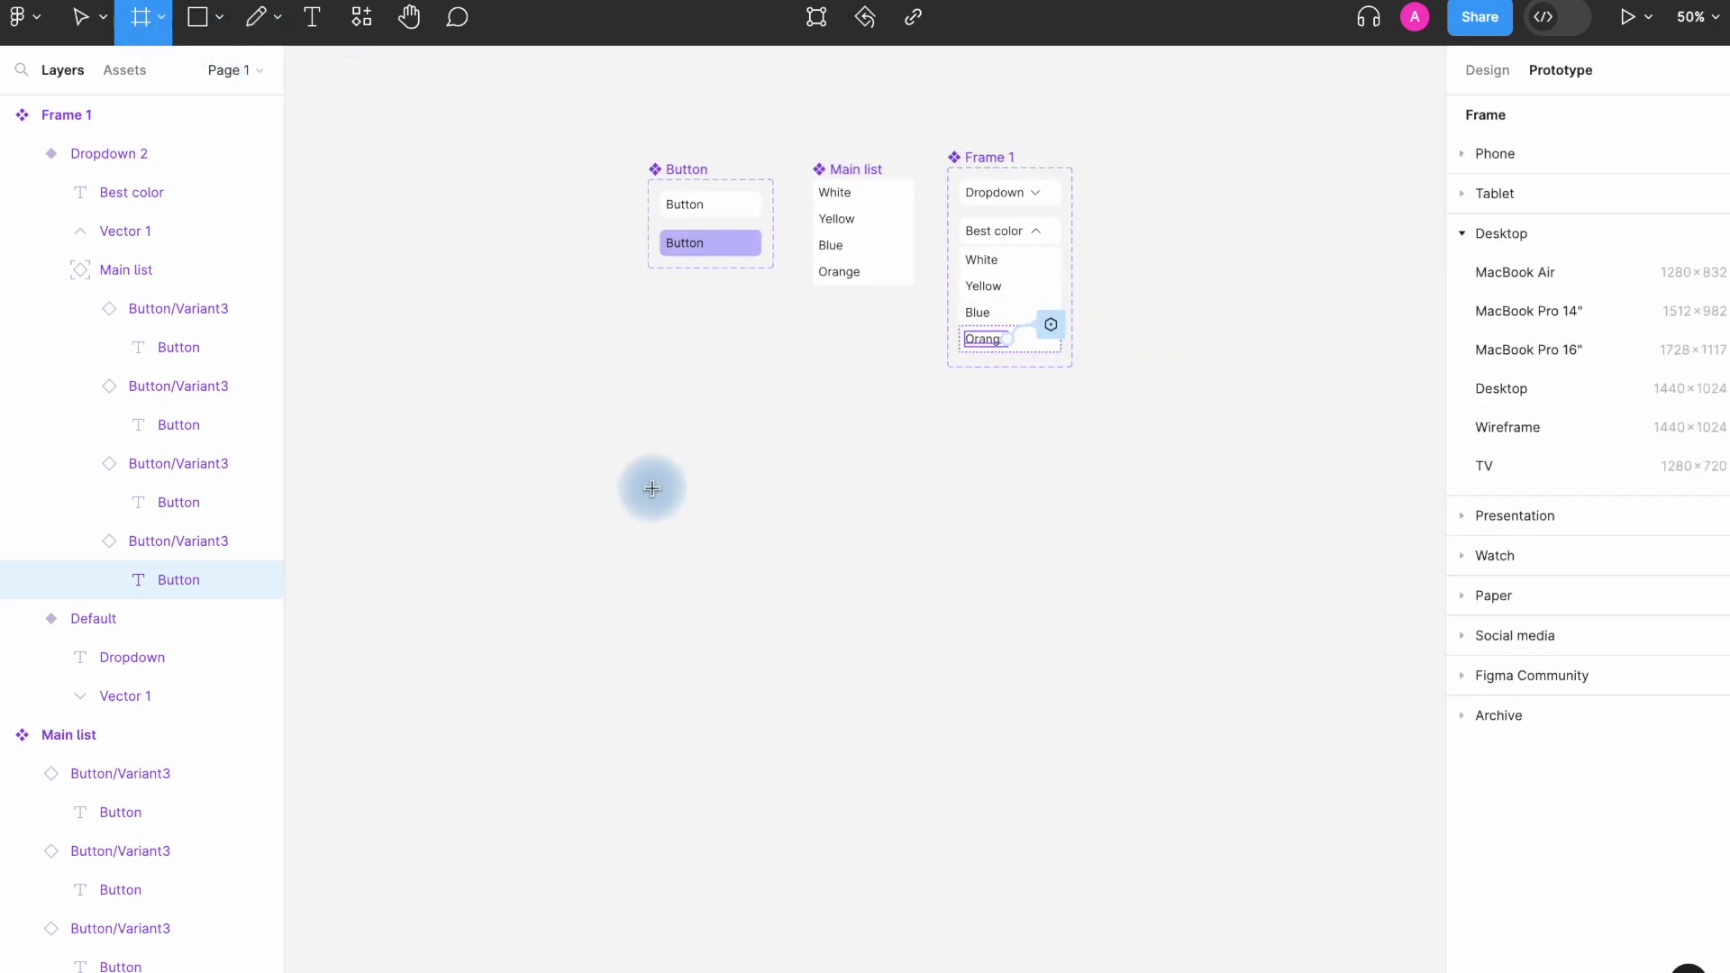
pyautogui.moveTo(569, 487); pyautogui.dragTo(1190, 878)
pyautogui.click(1189, 878)
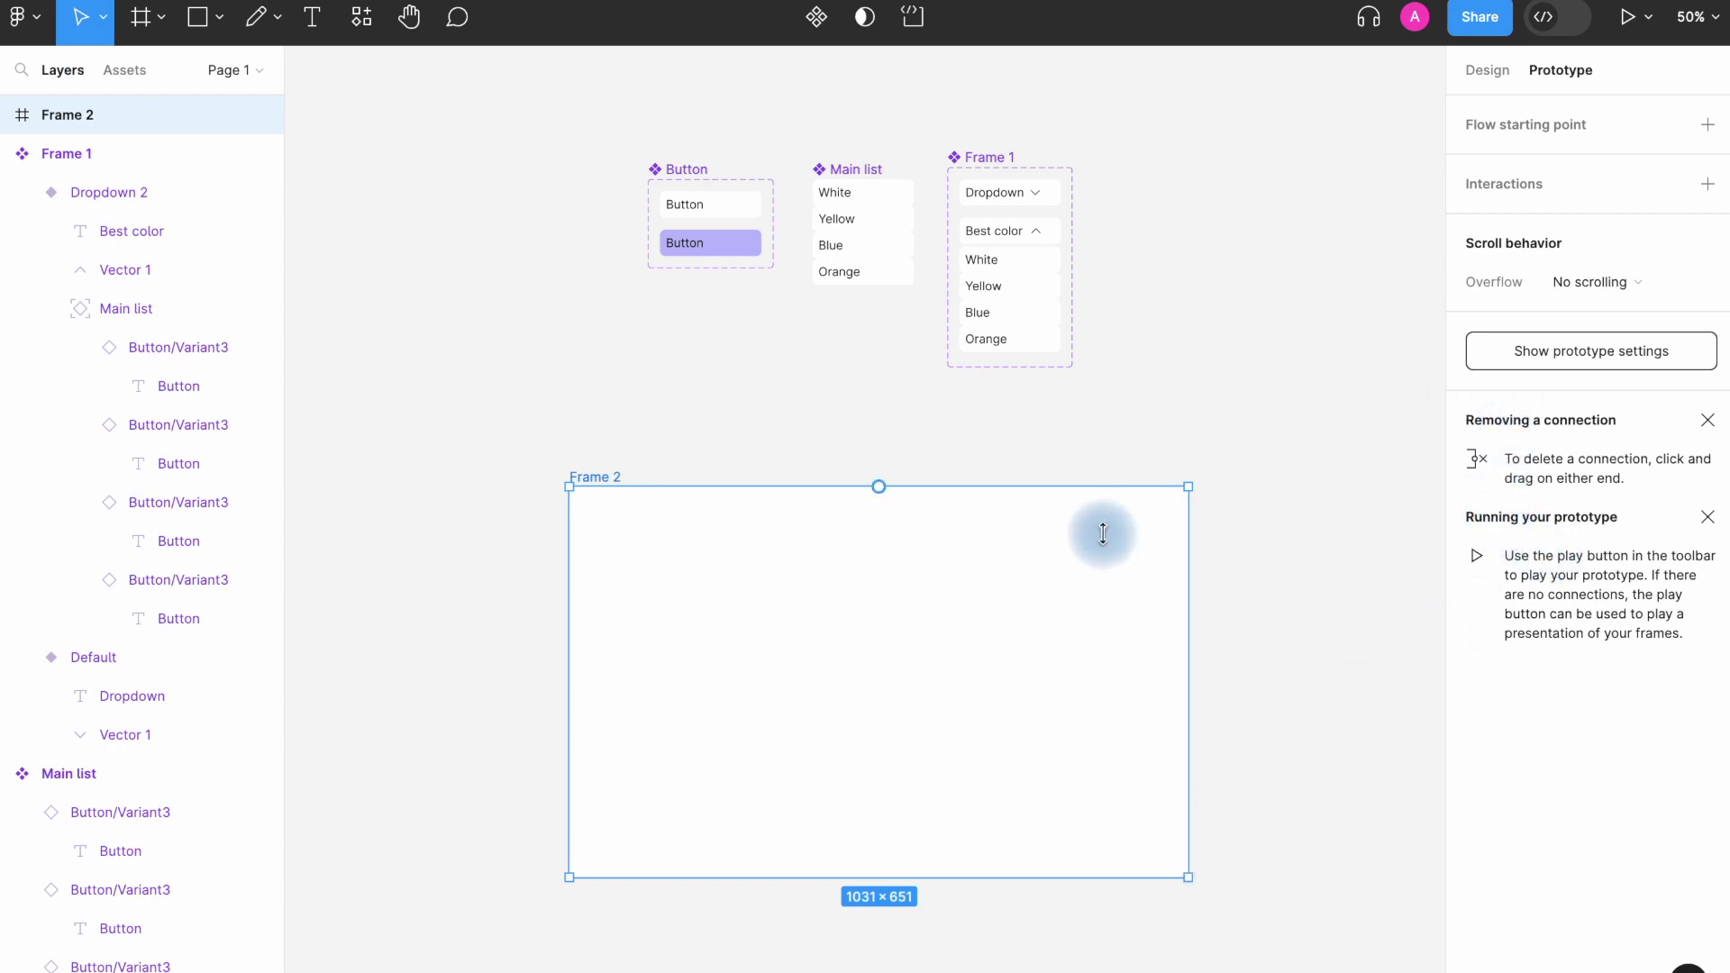
# Give Frame 2 a gray C7C3C3 fill.
pyautogui.click(1489, 69)
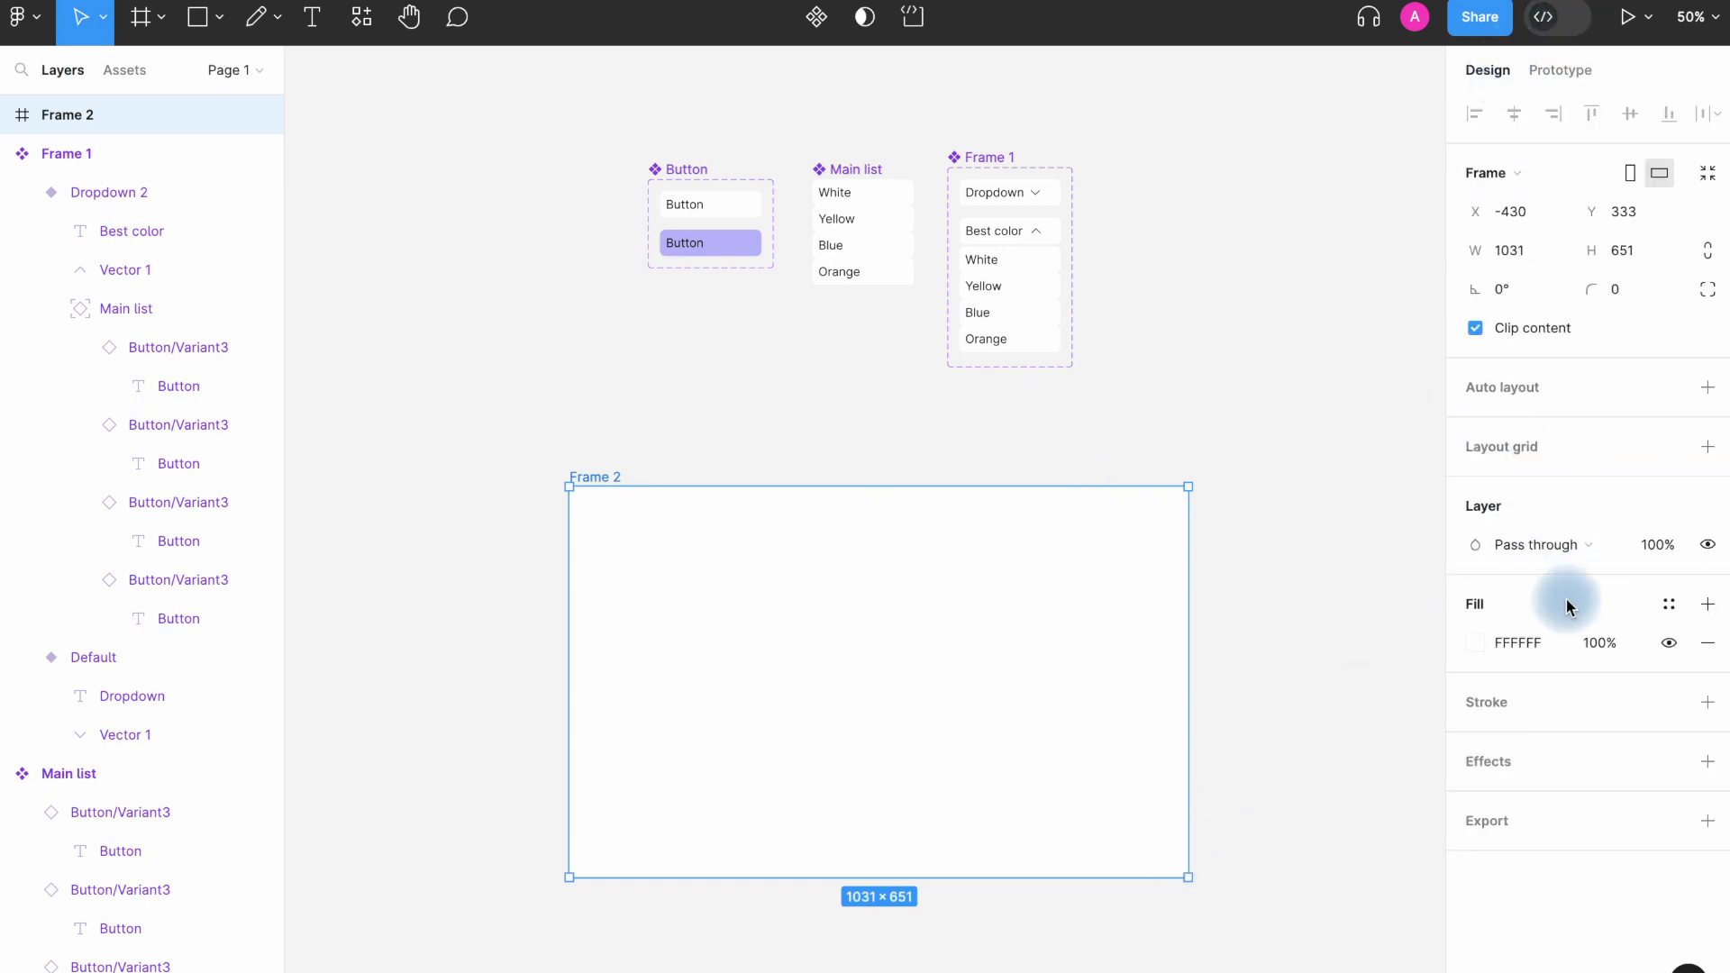
pyautogui.click(1475, 644)
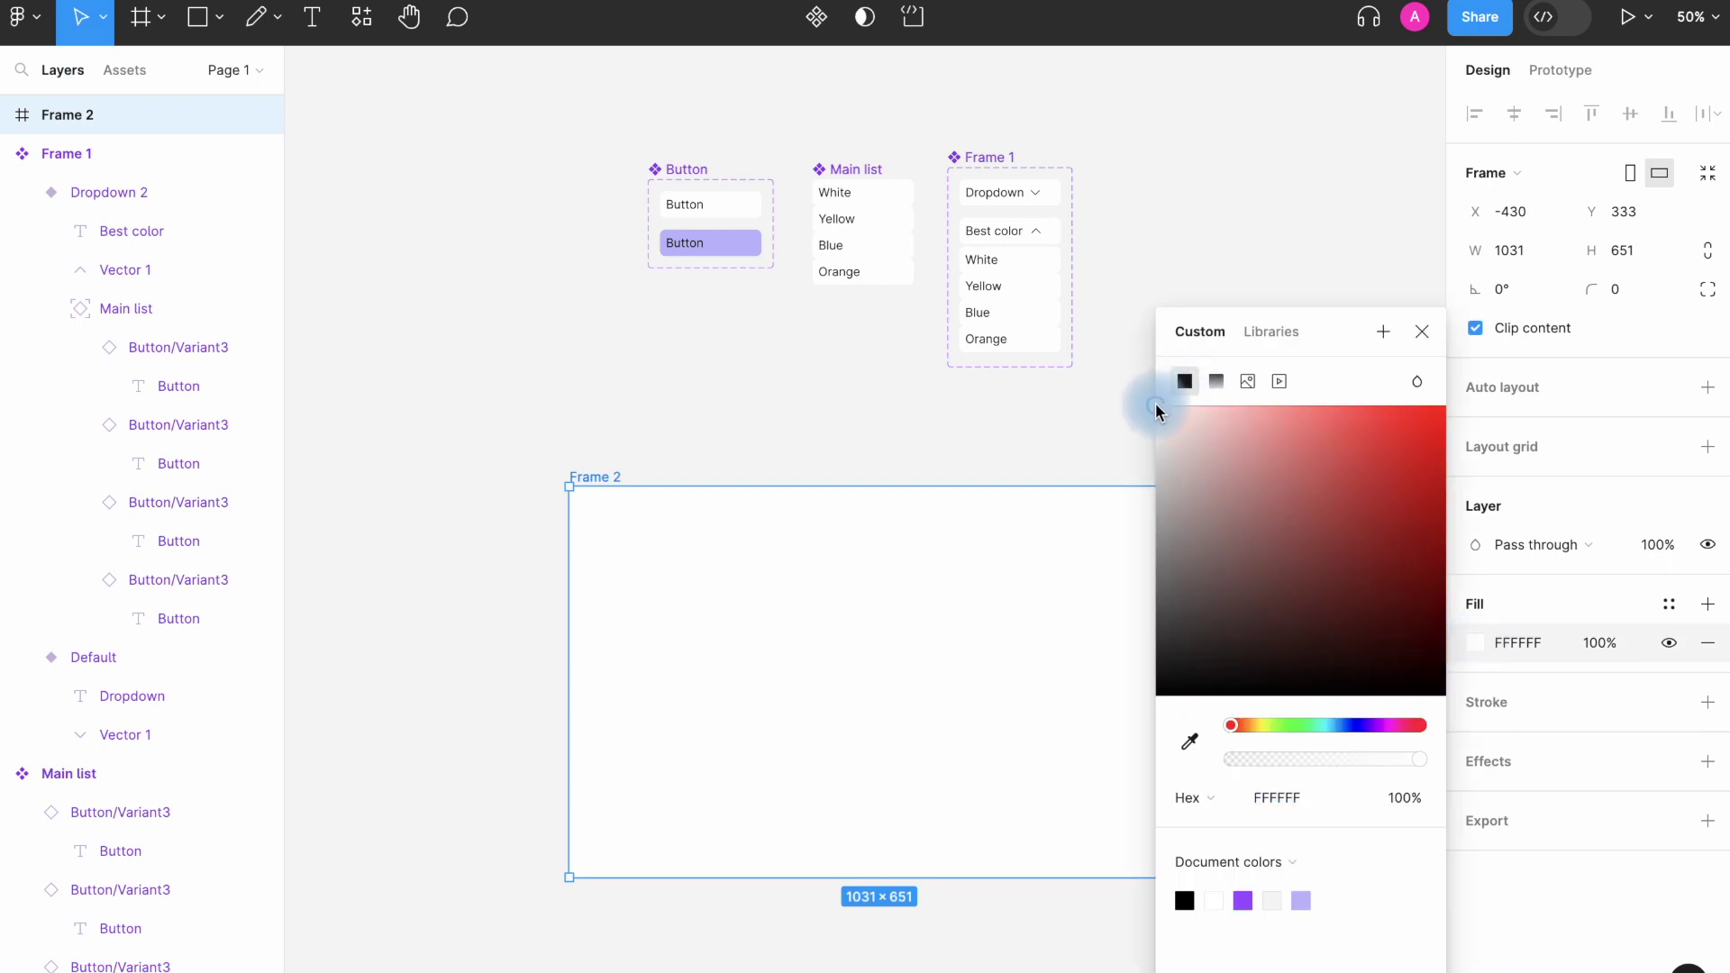
pyautogui.moveTo(1156, 410); pyautogui.dragTo(1163, 475)
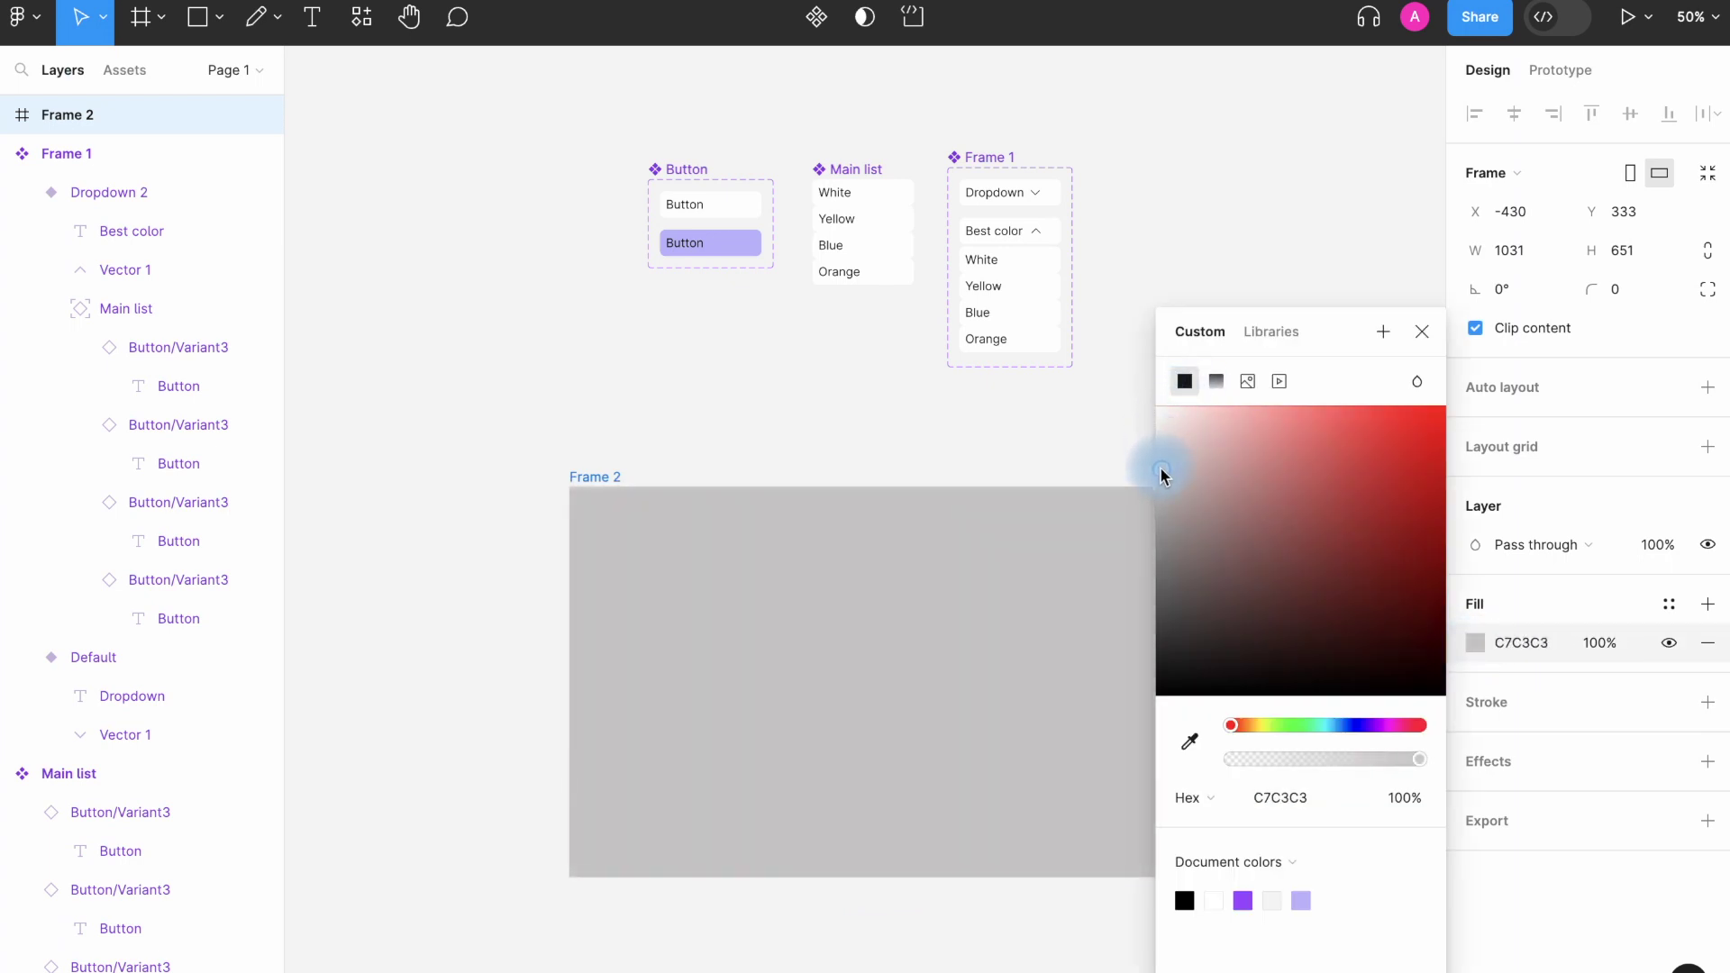
pyautogui.click(1422, 331)
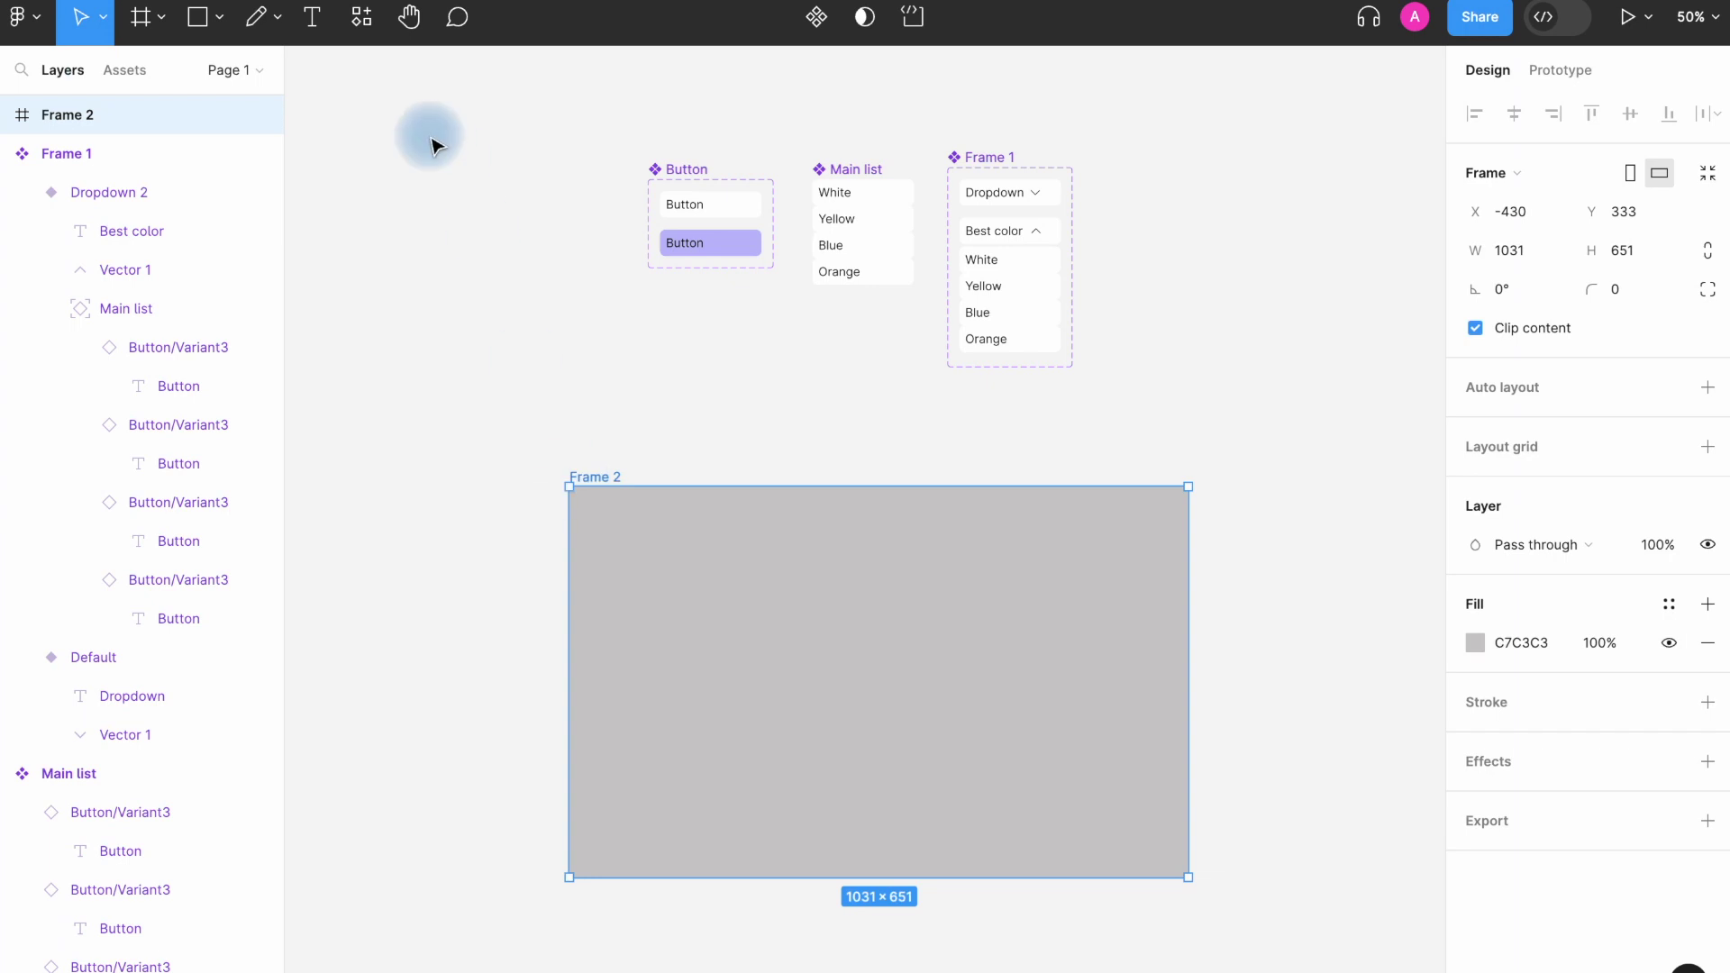
# Place an instance of the Dropdown component from Resources inside gray Frame 2.
pyautogui.click(364, 23)
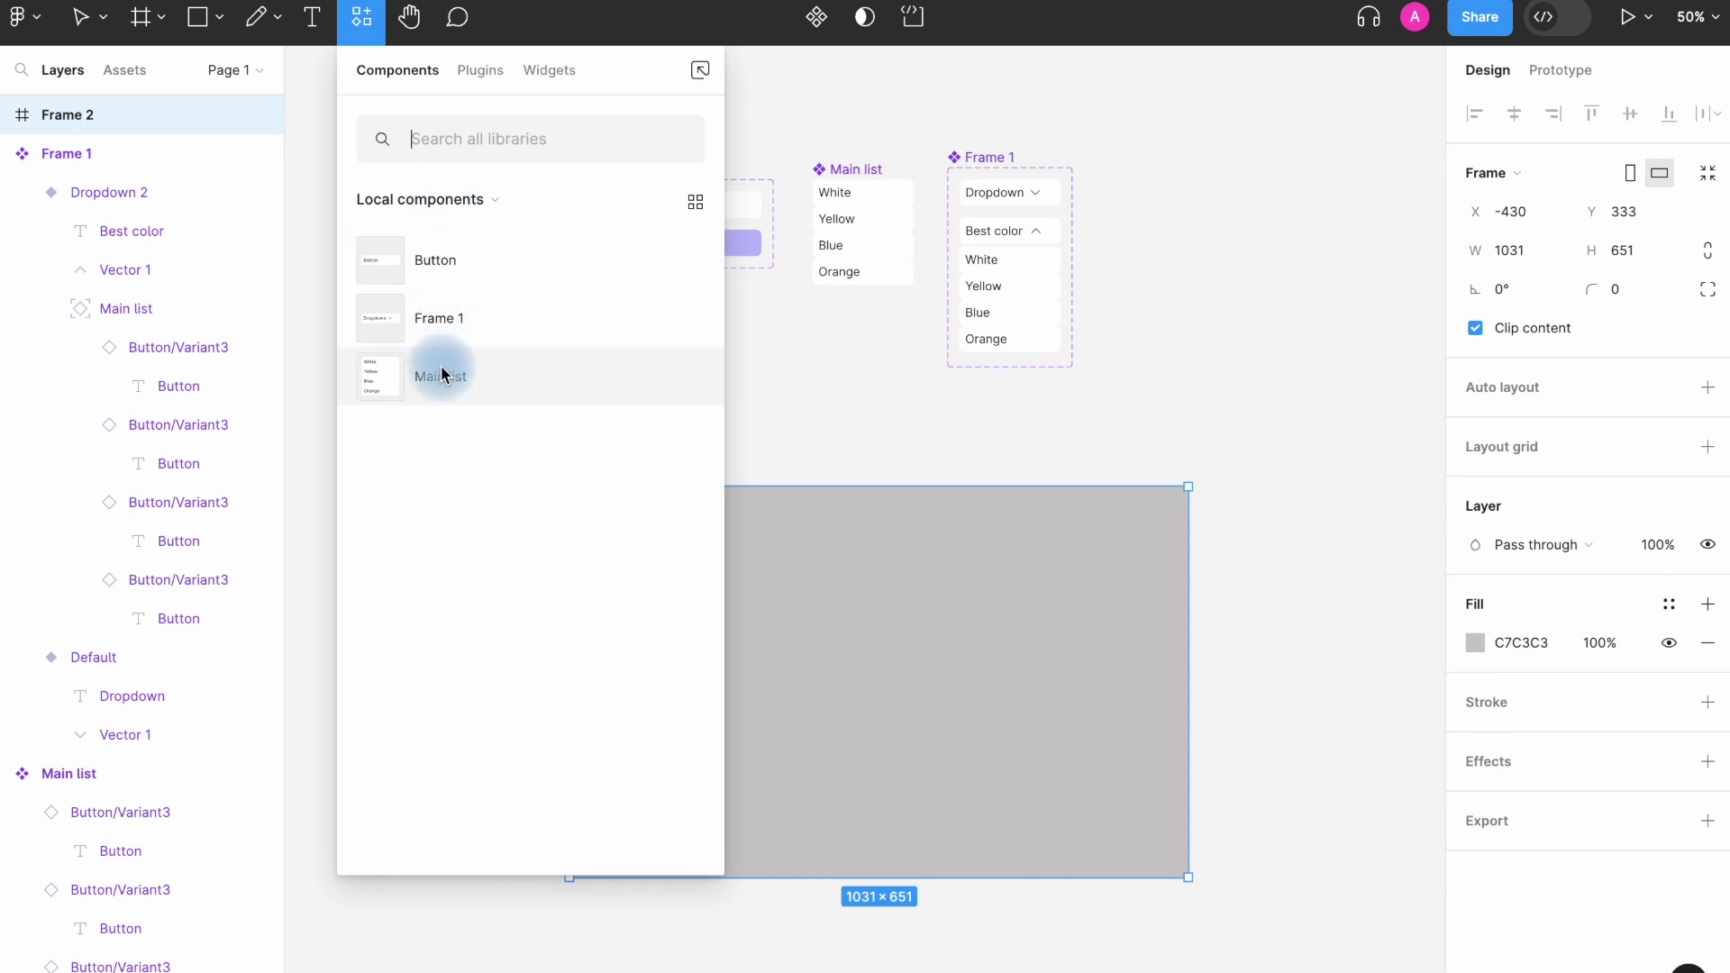
pyautogui.click(443, 328)
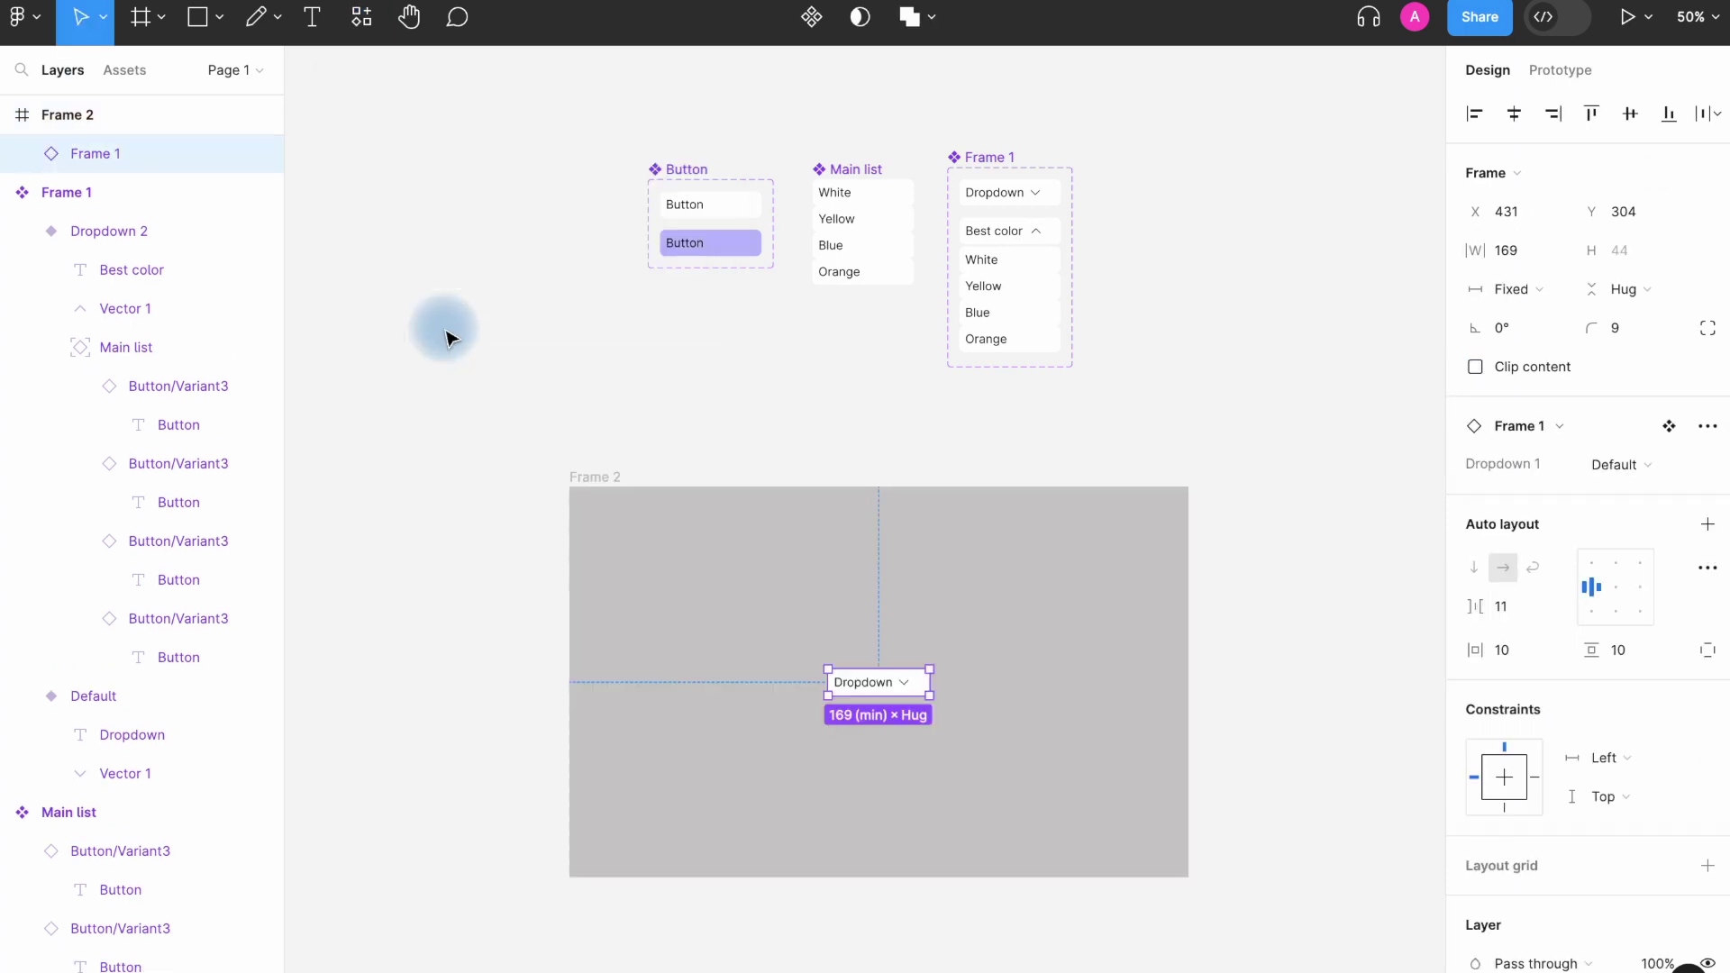